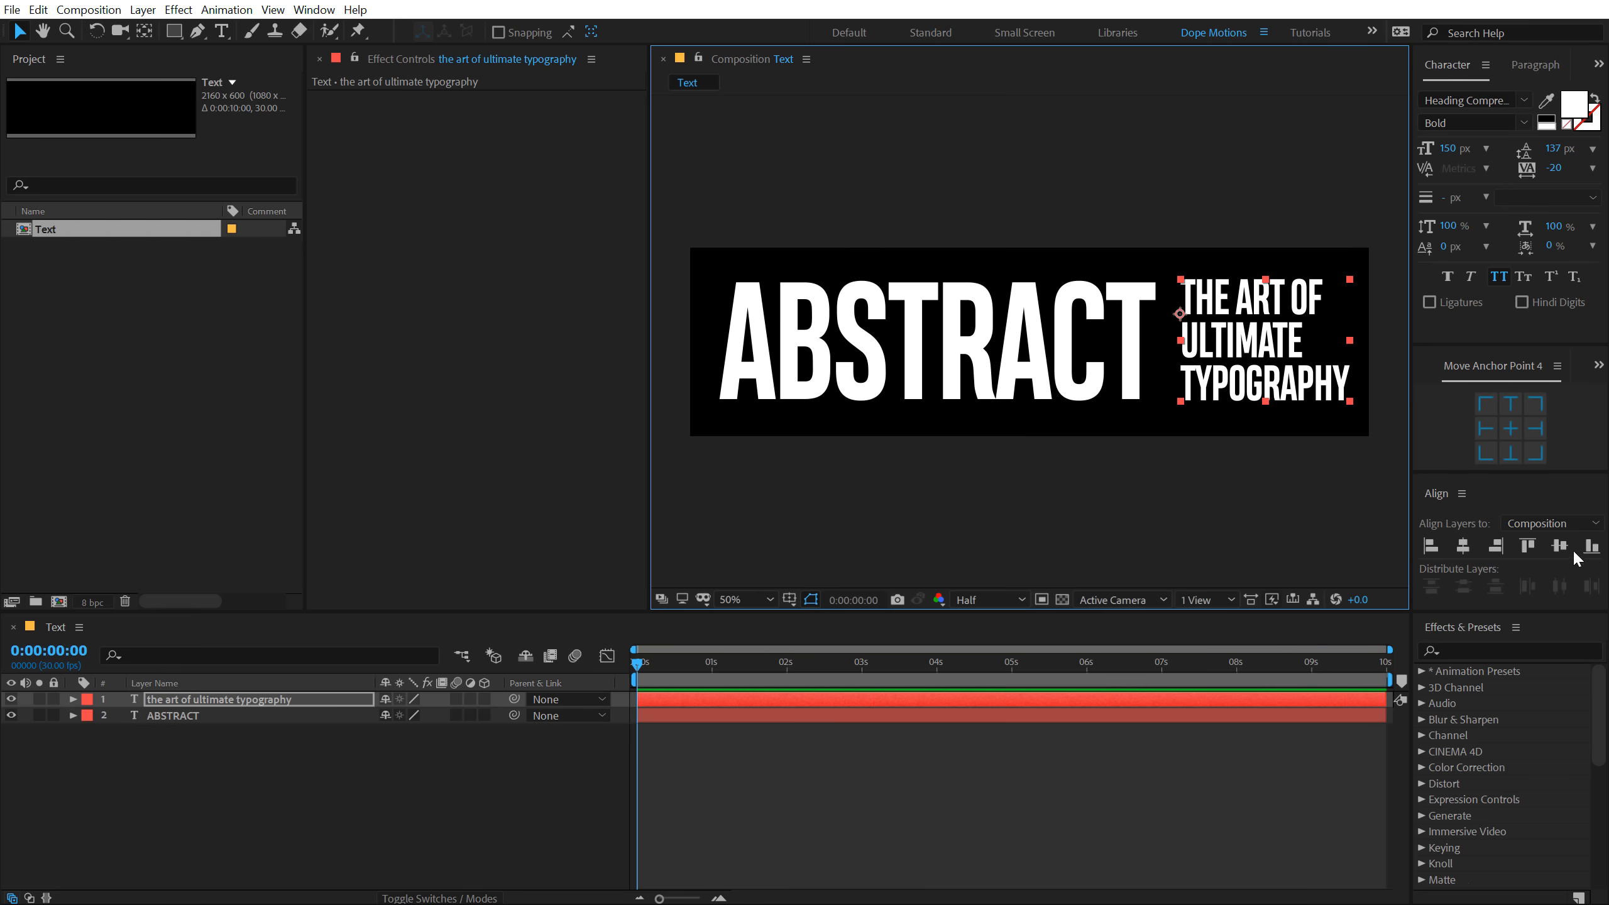
- Centre the "the art of ultimate typography" text layer vertically in the composition
click(1560, 546)
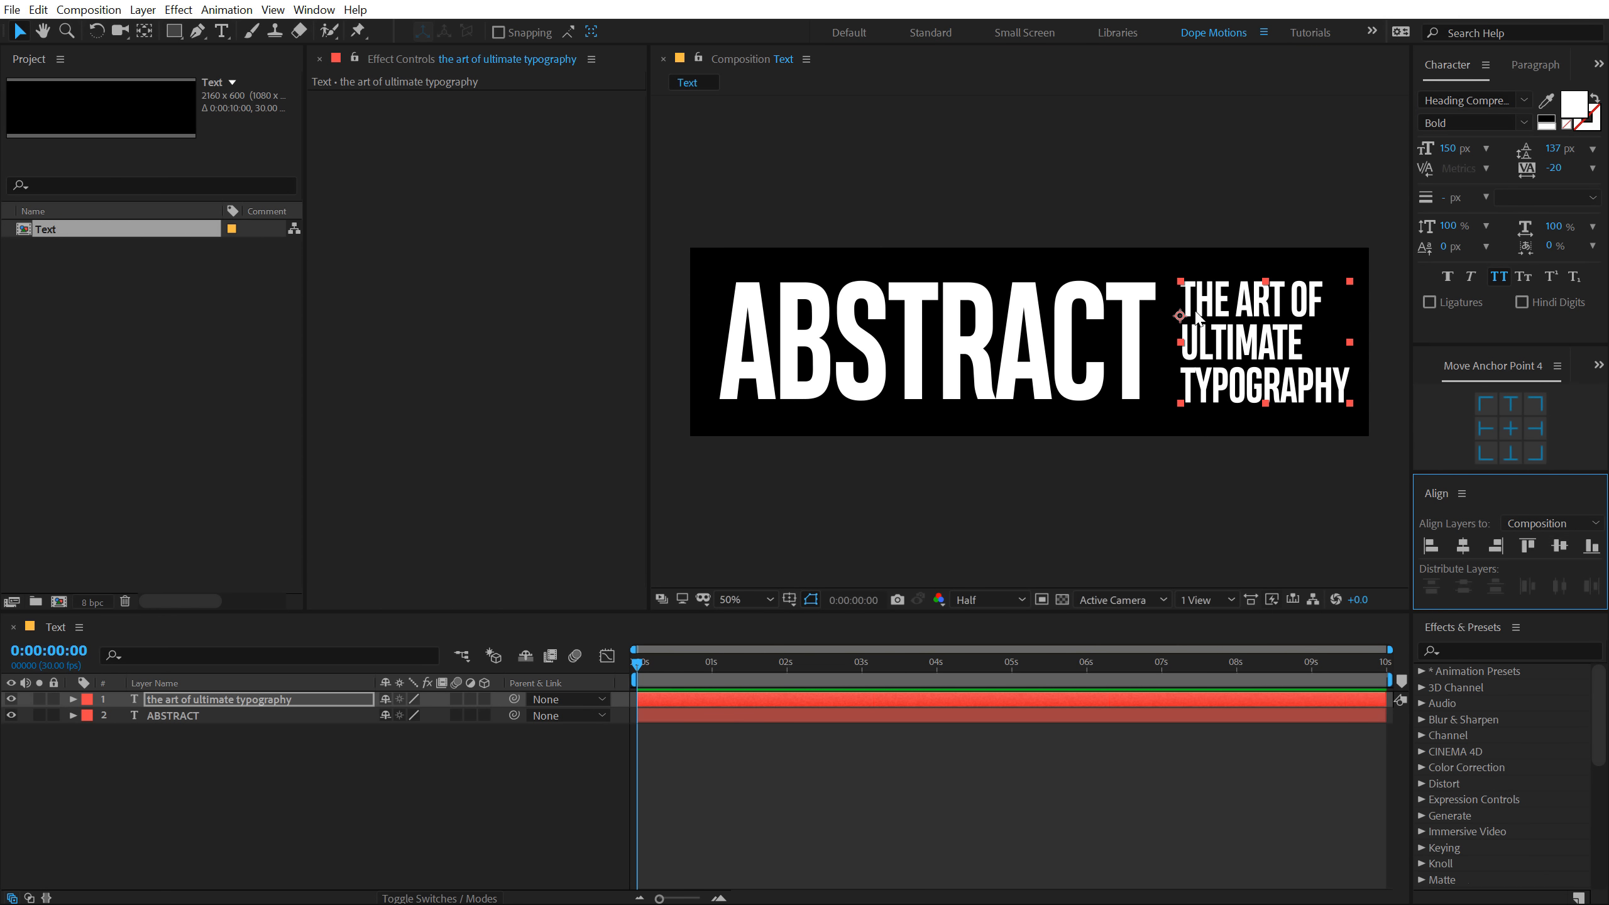
click(313, 10)
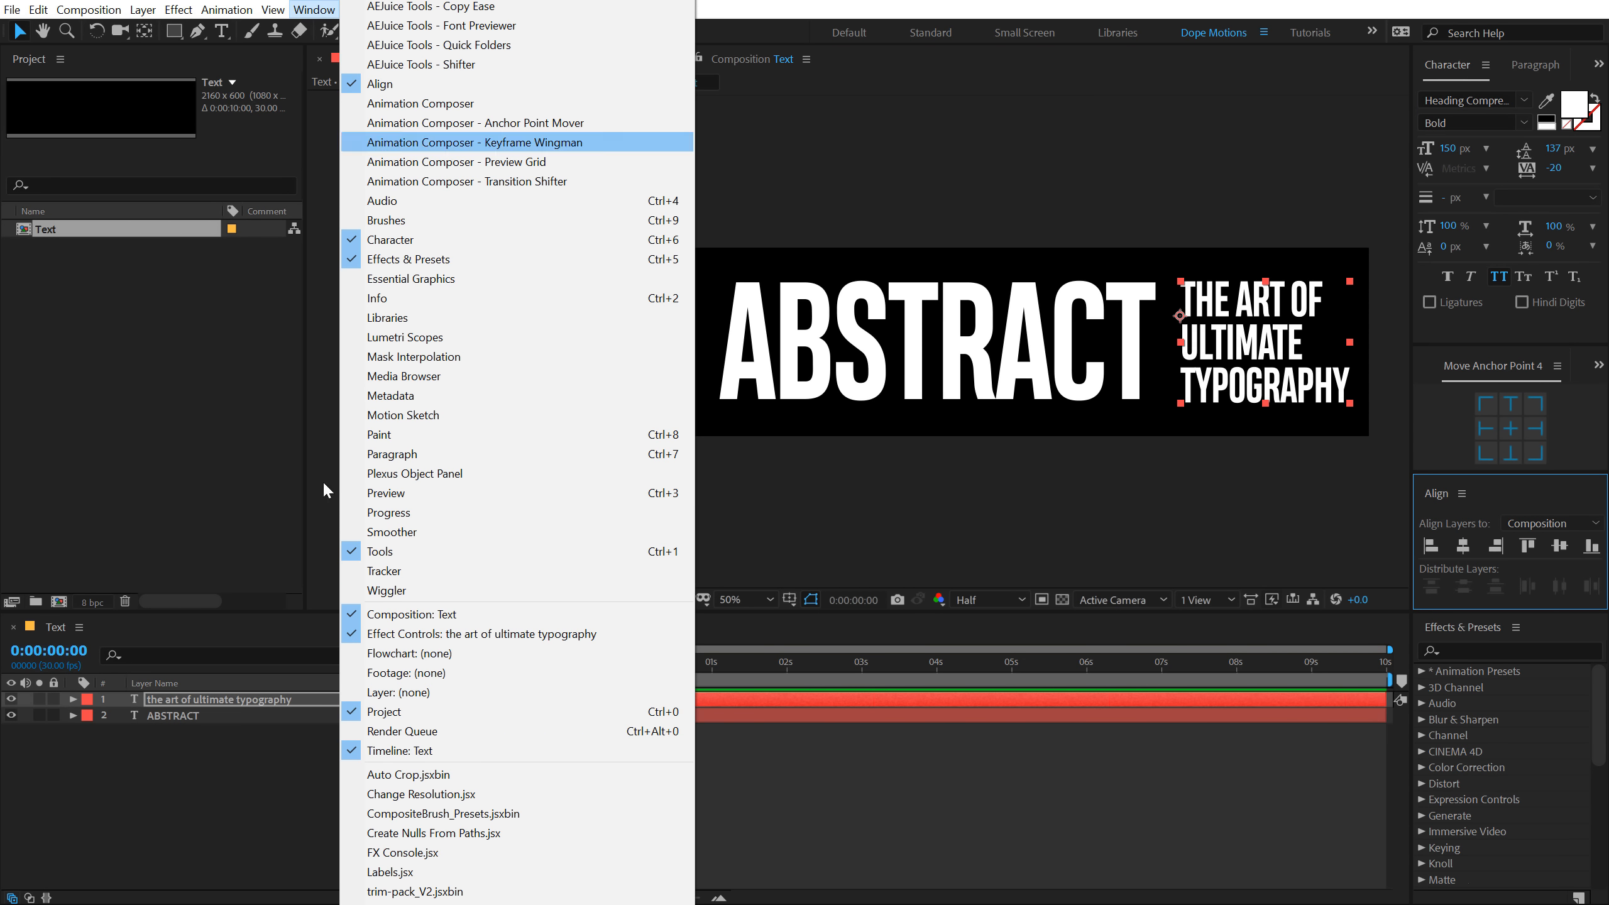
click(837, 536)
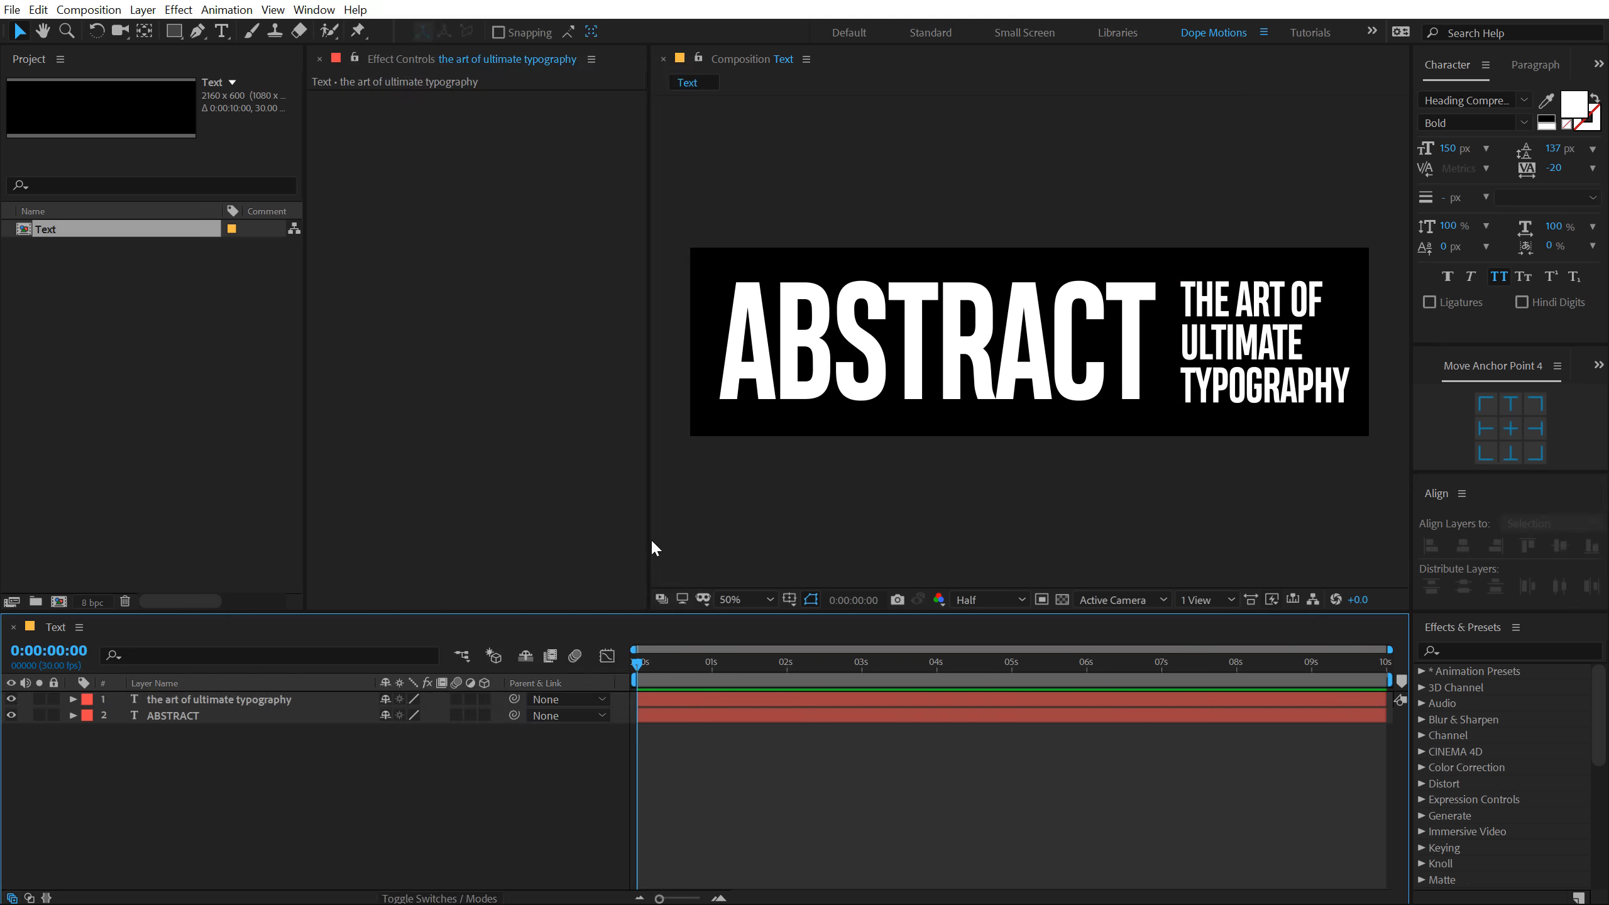
- Create a comp-sized solid named BG in dark grey #161616 and place it beneath both text layers
key(ctrl+y)
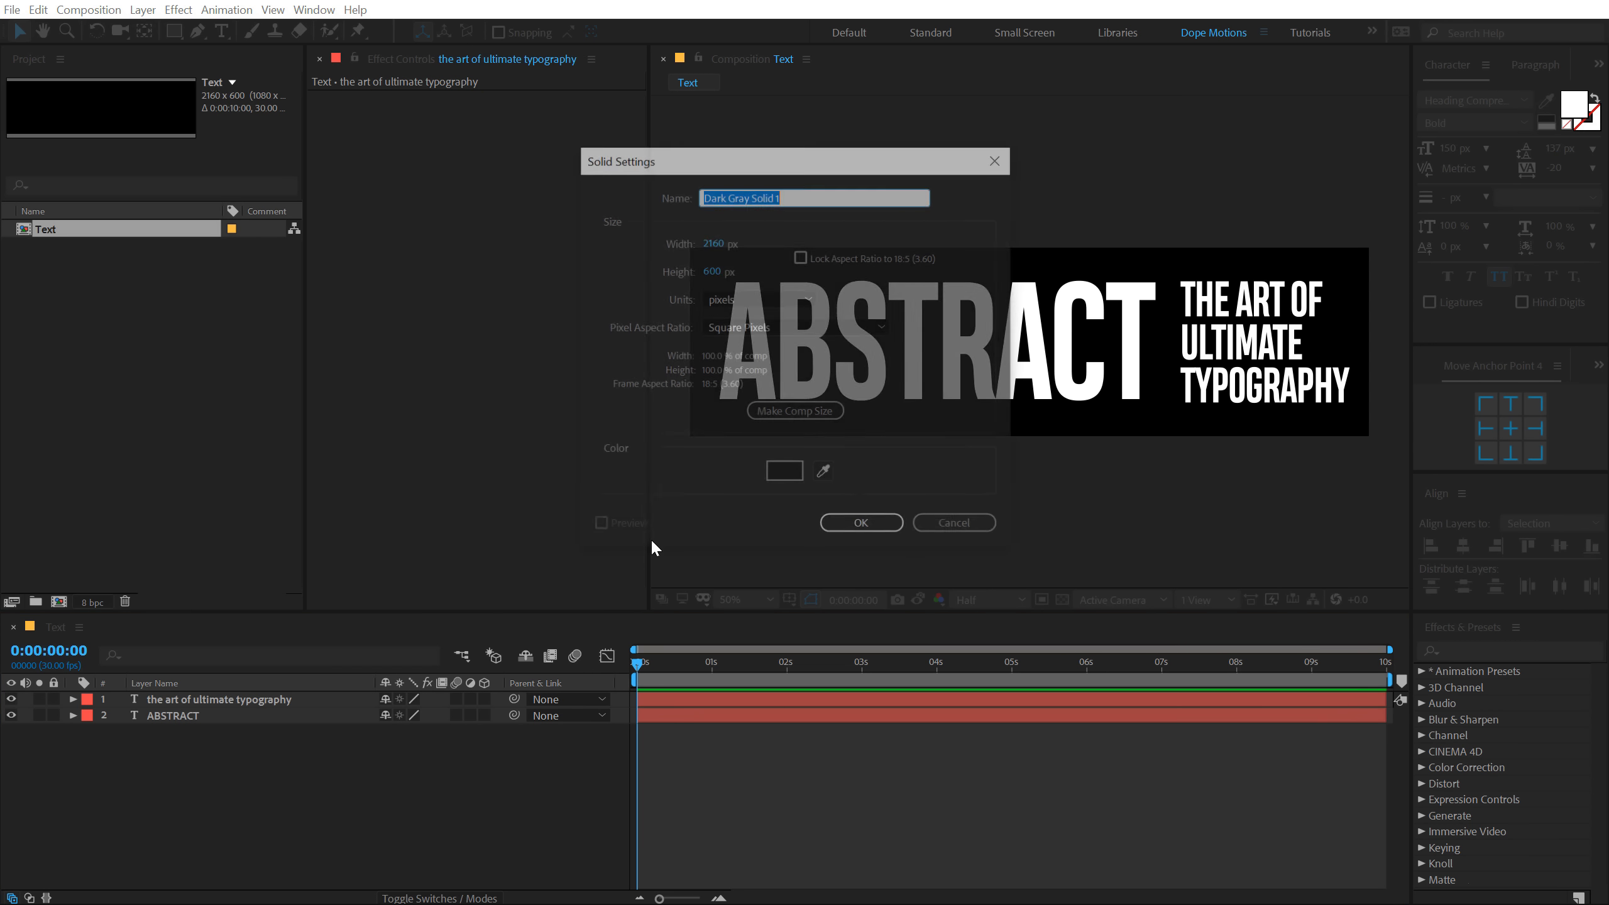
text(BG)
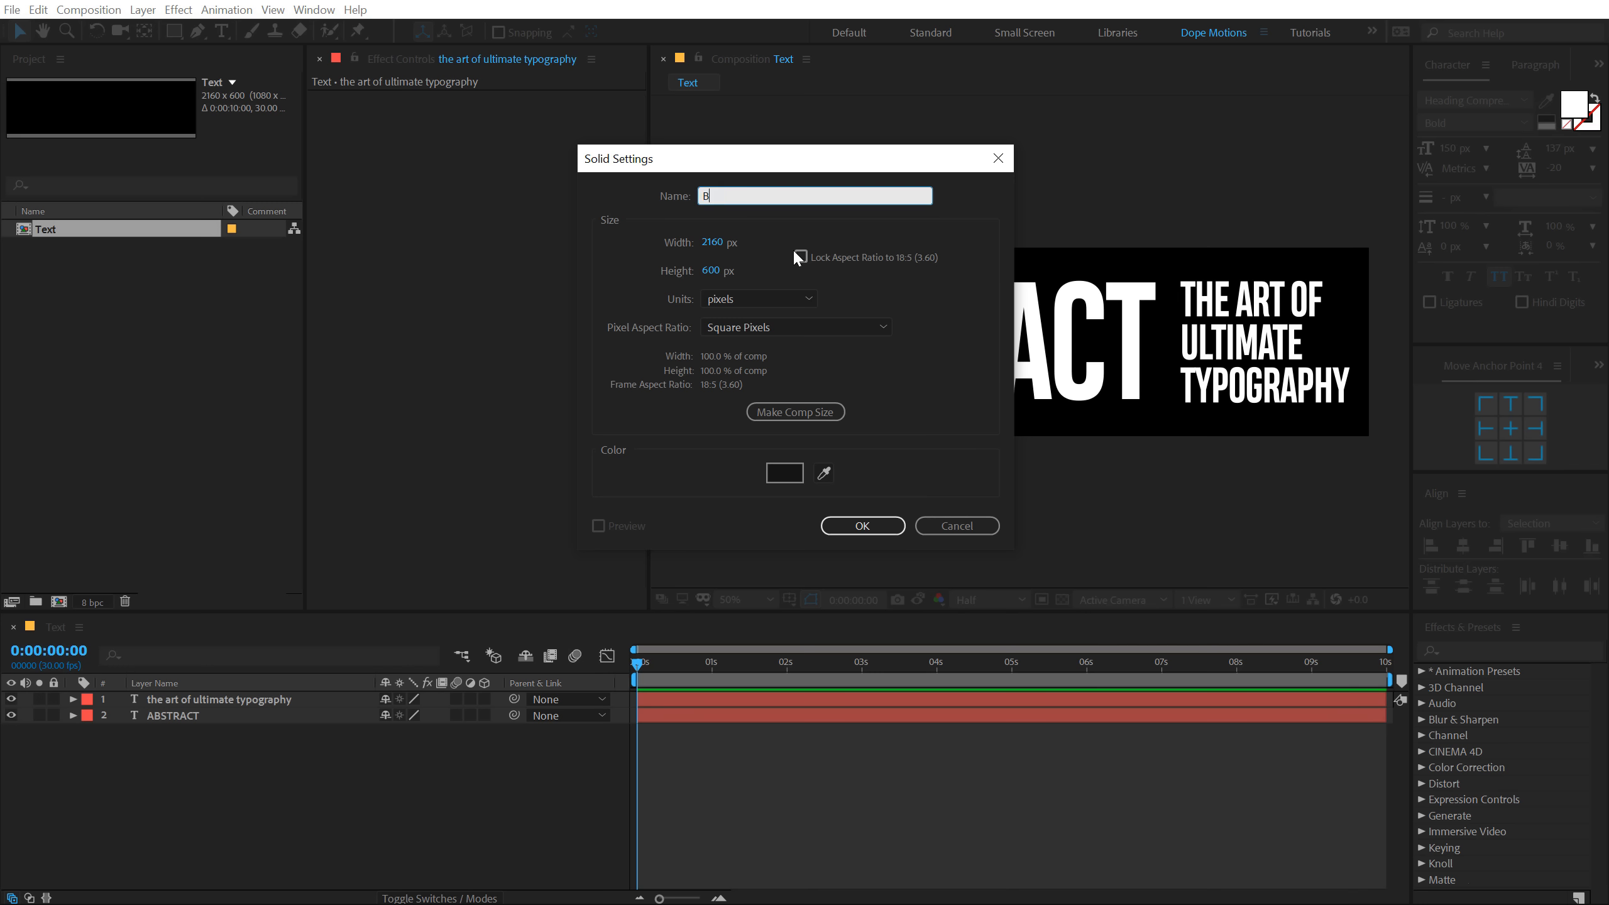
click(783, 473)
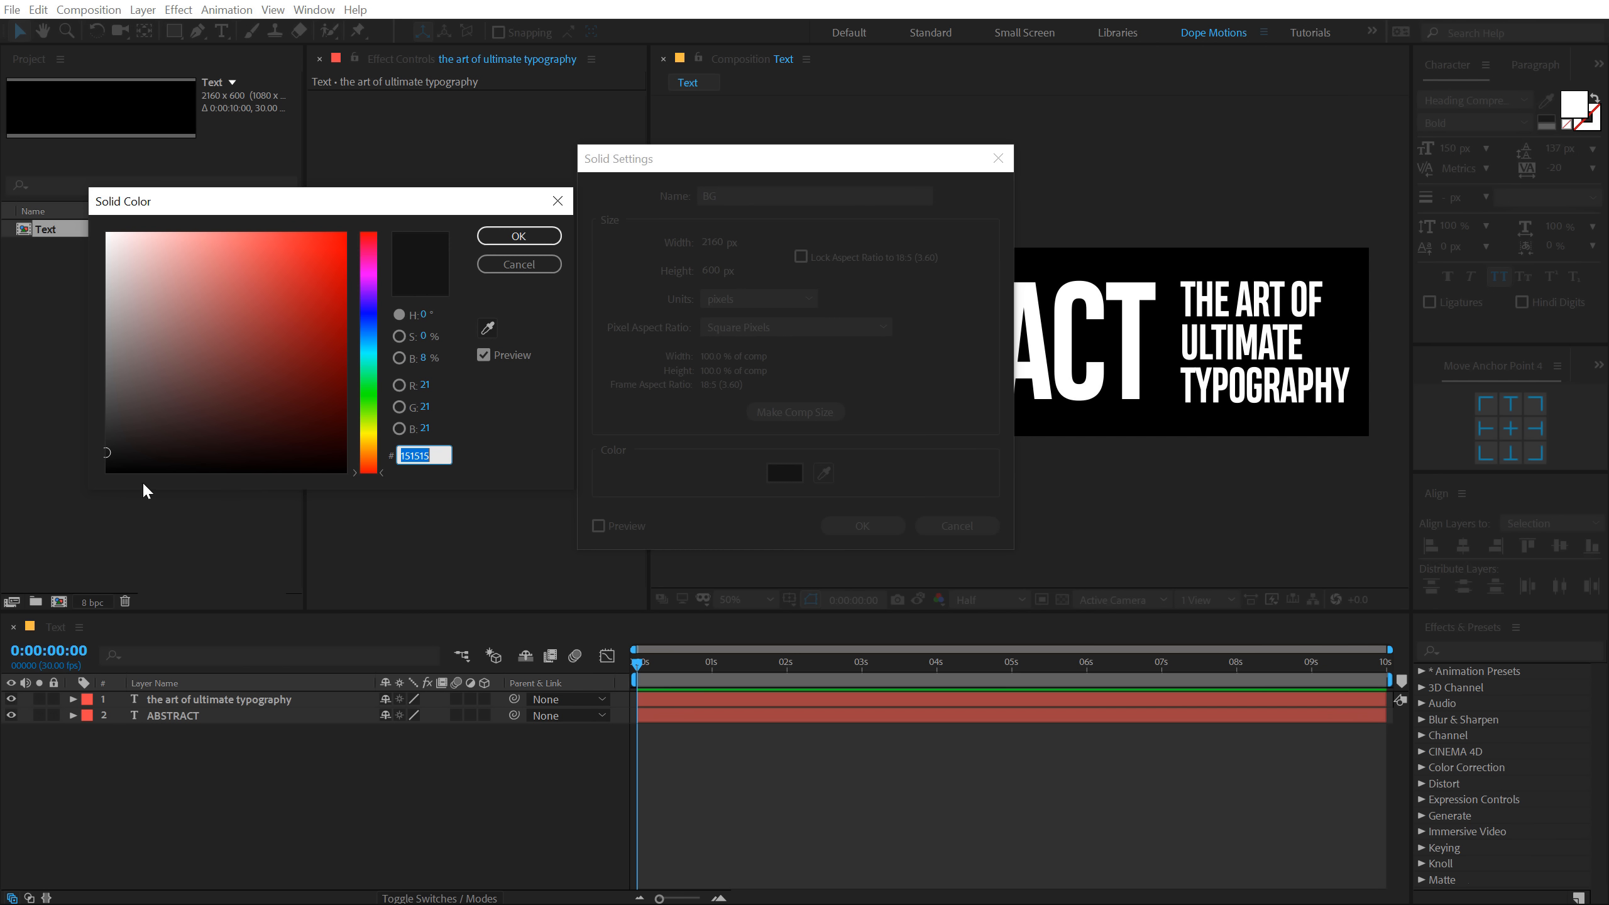
drag(109, 452, 95, 451)
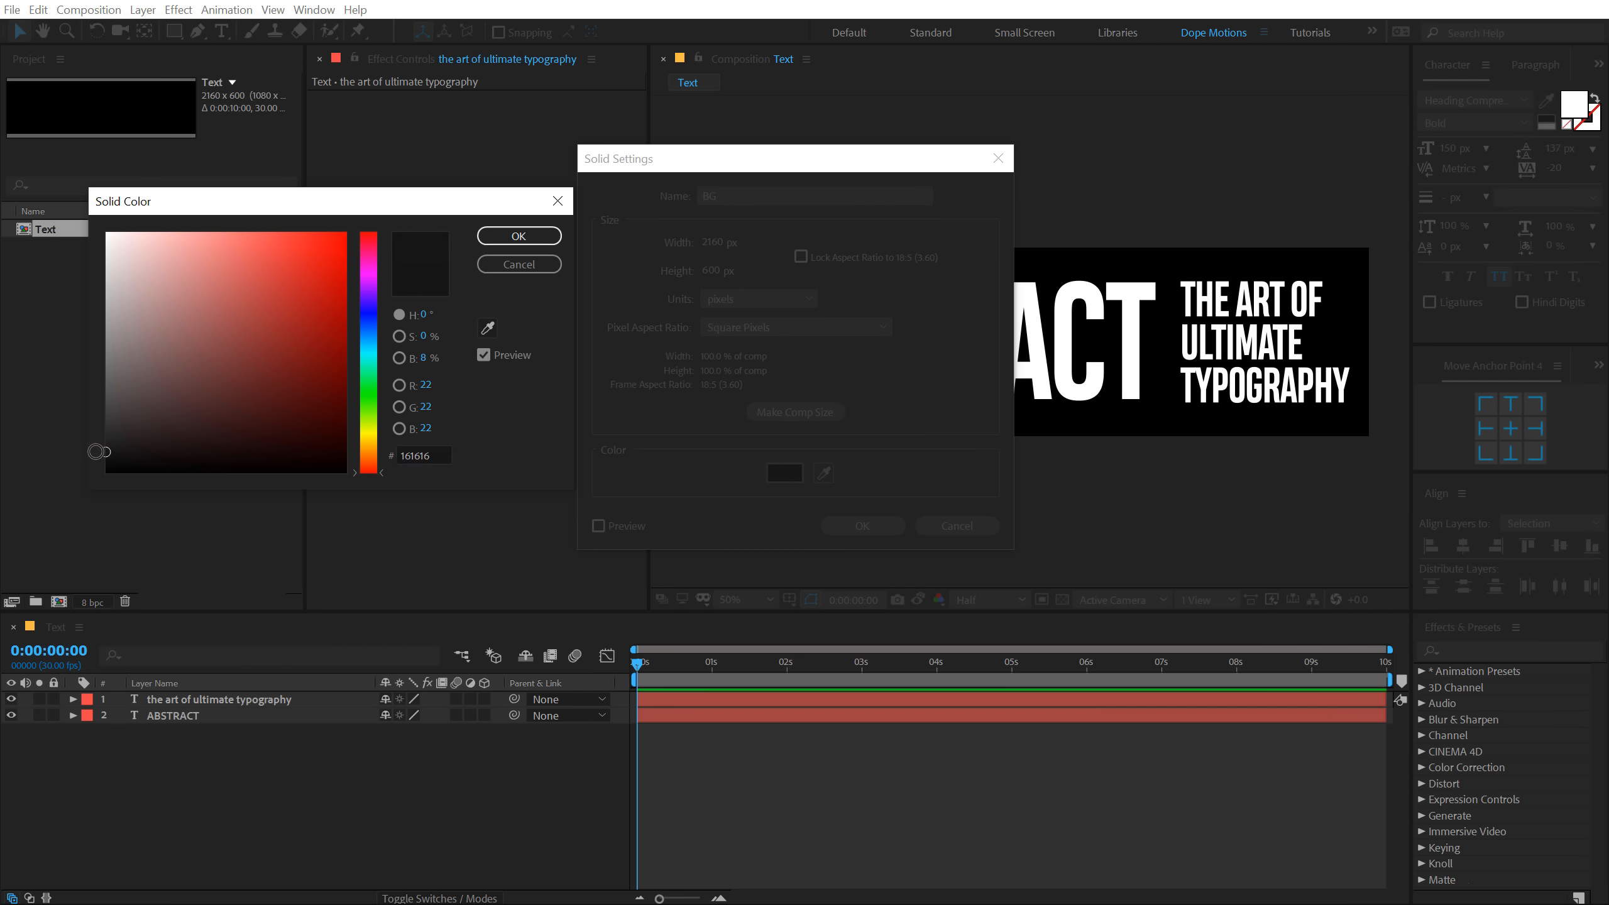
click(518, 236)
click(863, 525)
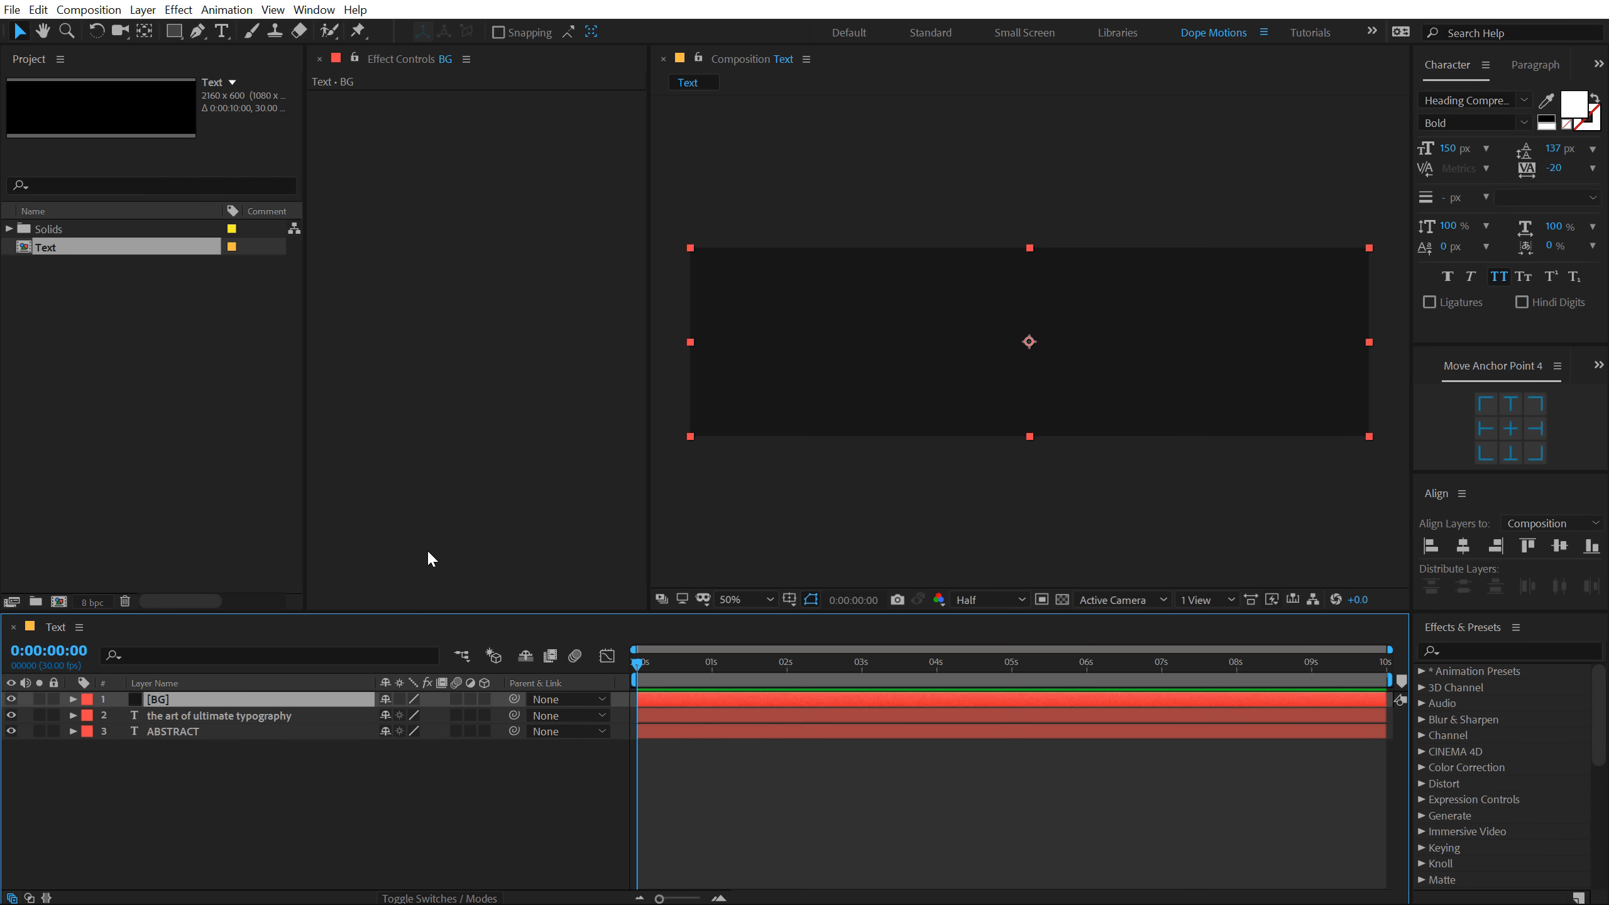
drag(174, 742, 175, 742)
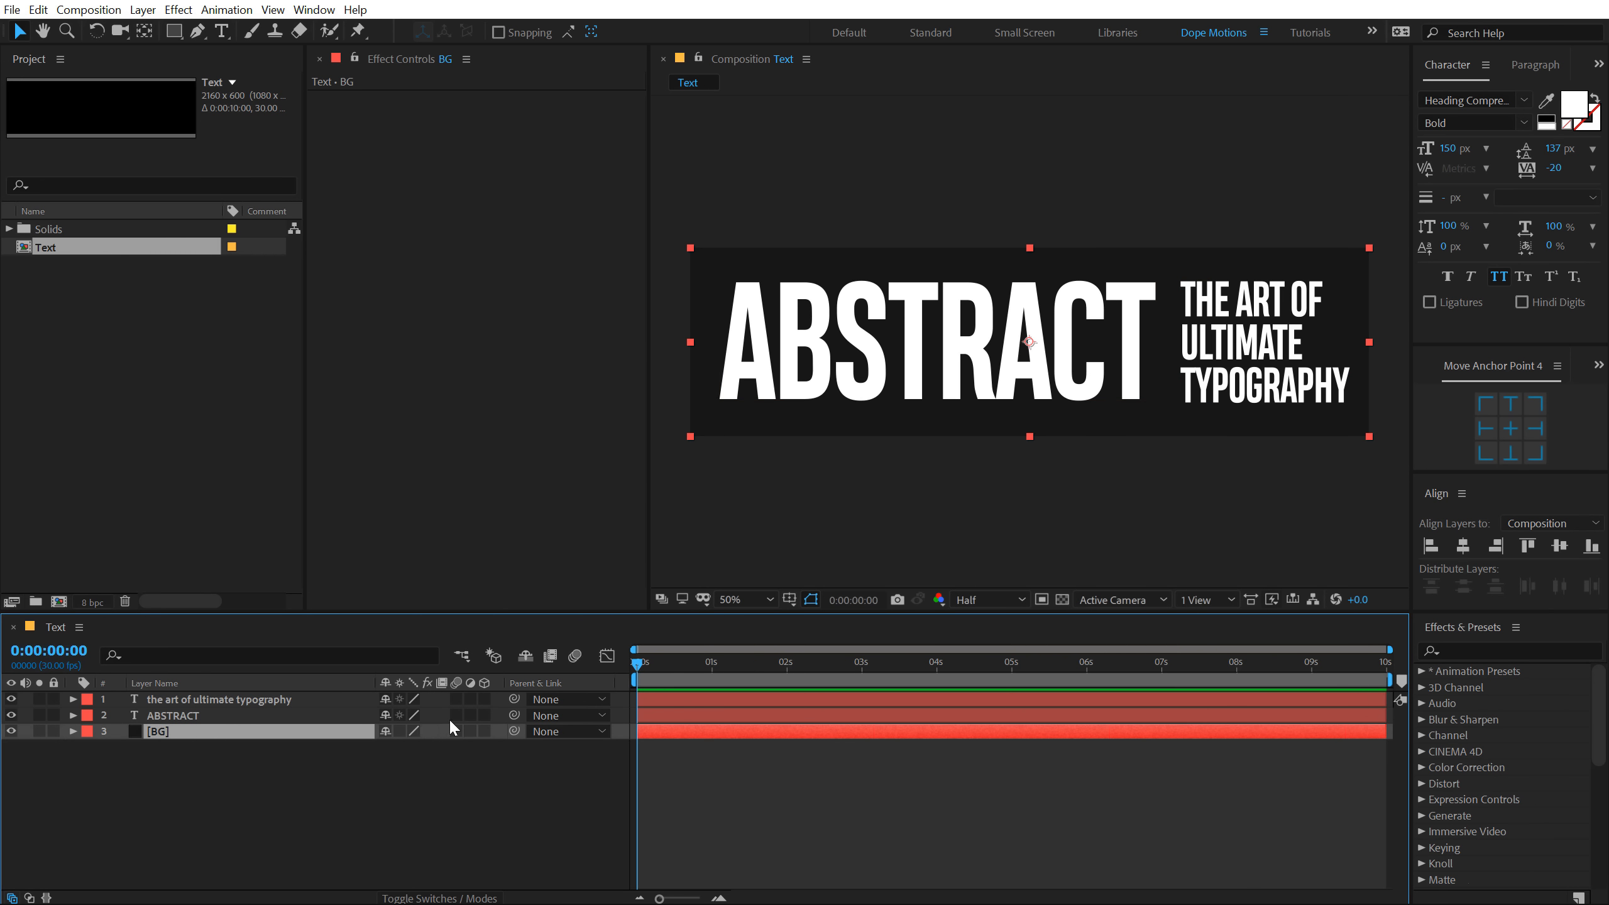
click(197, 784)
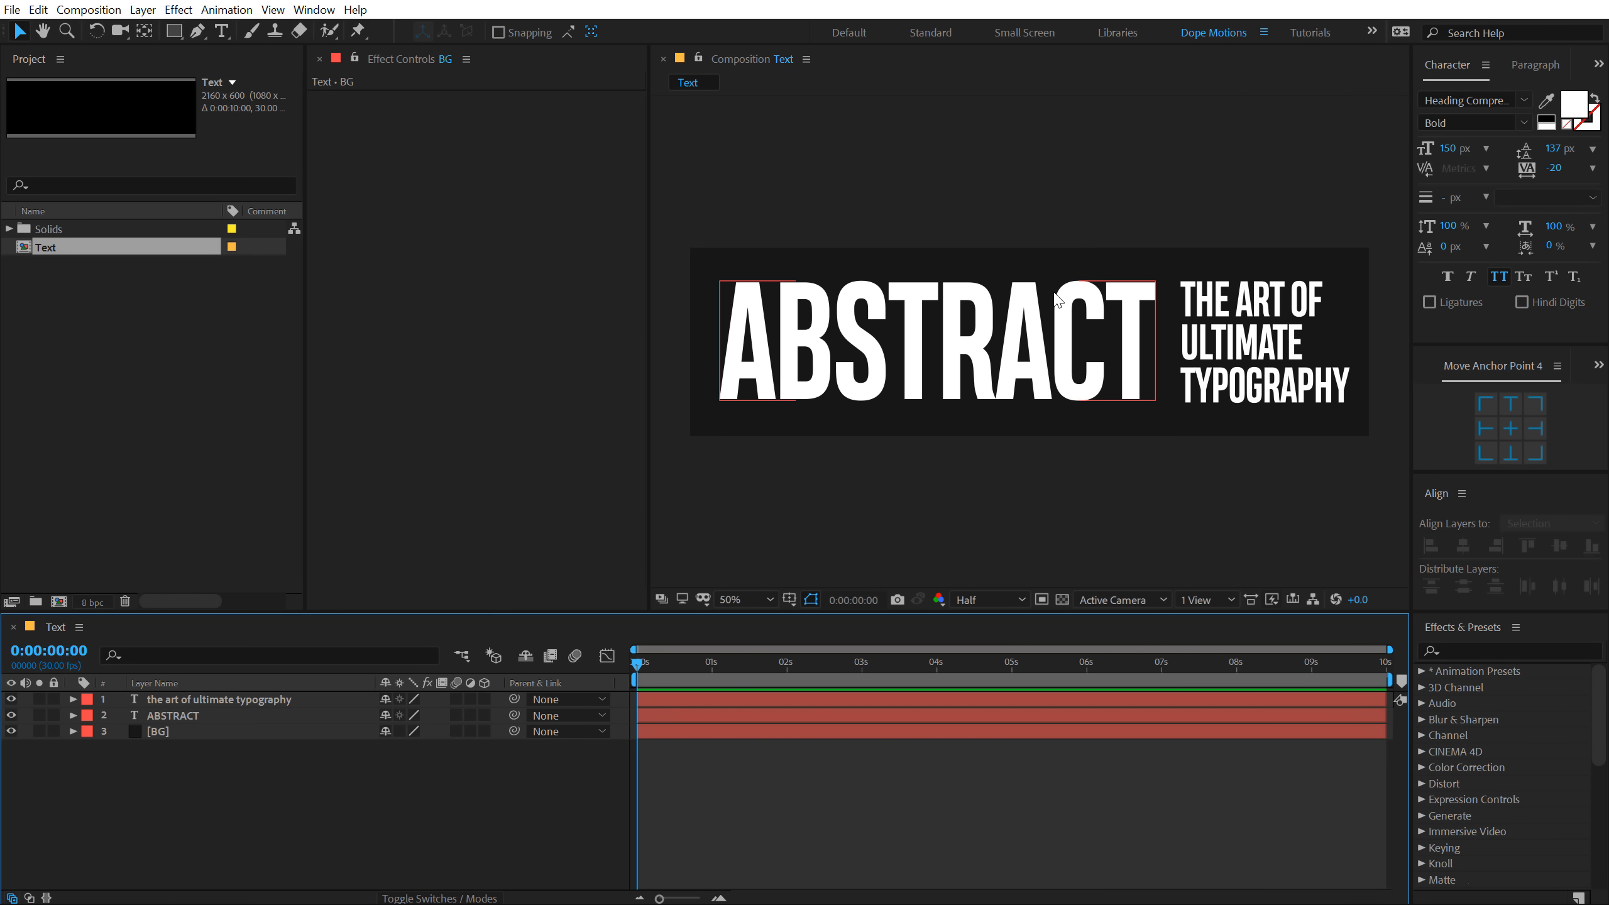
- Create a new composition named Main at 1080 x 1080 px
click(154, 403)
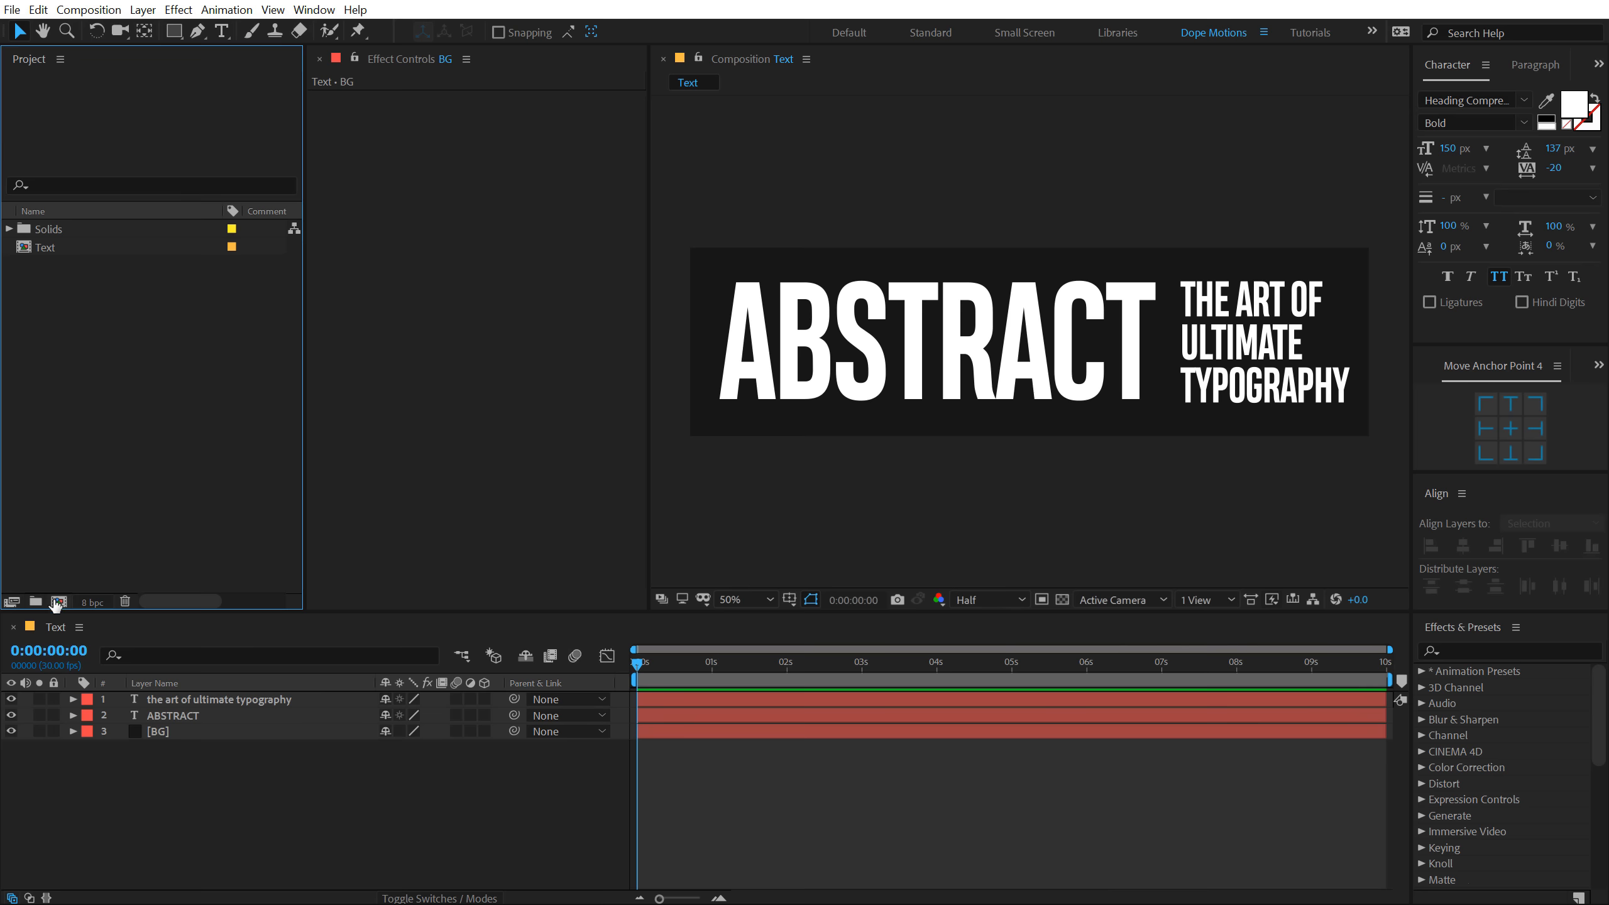
click(59, 602)
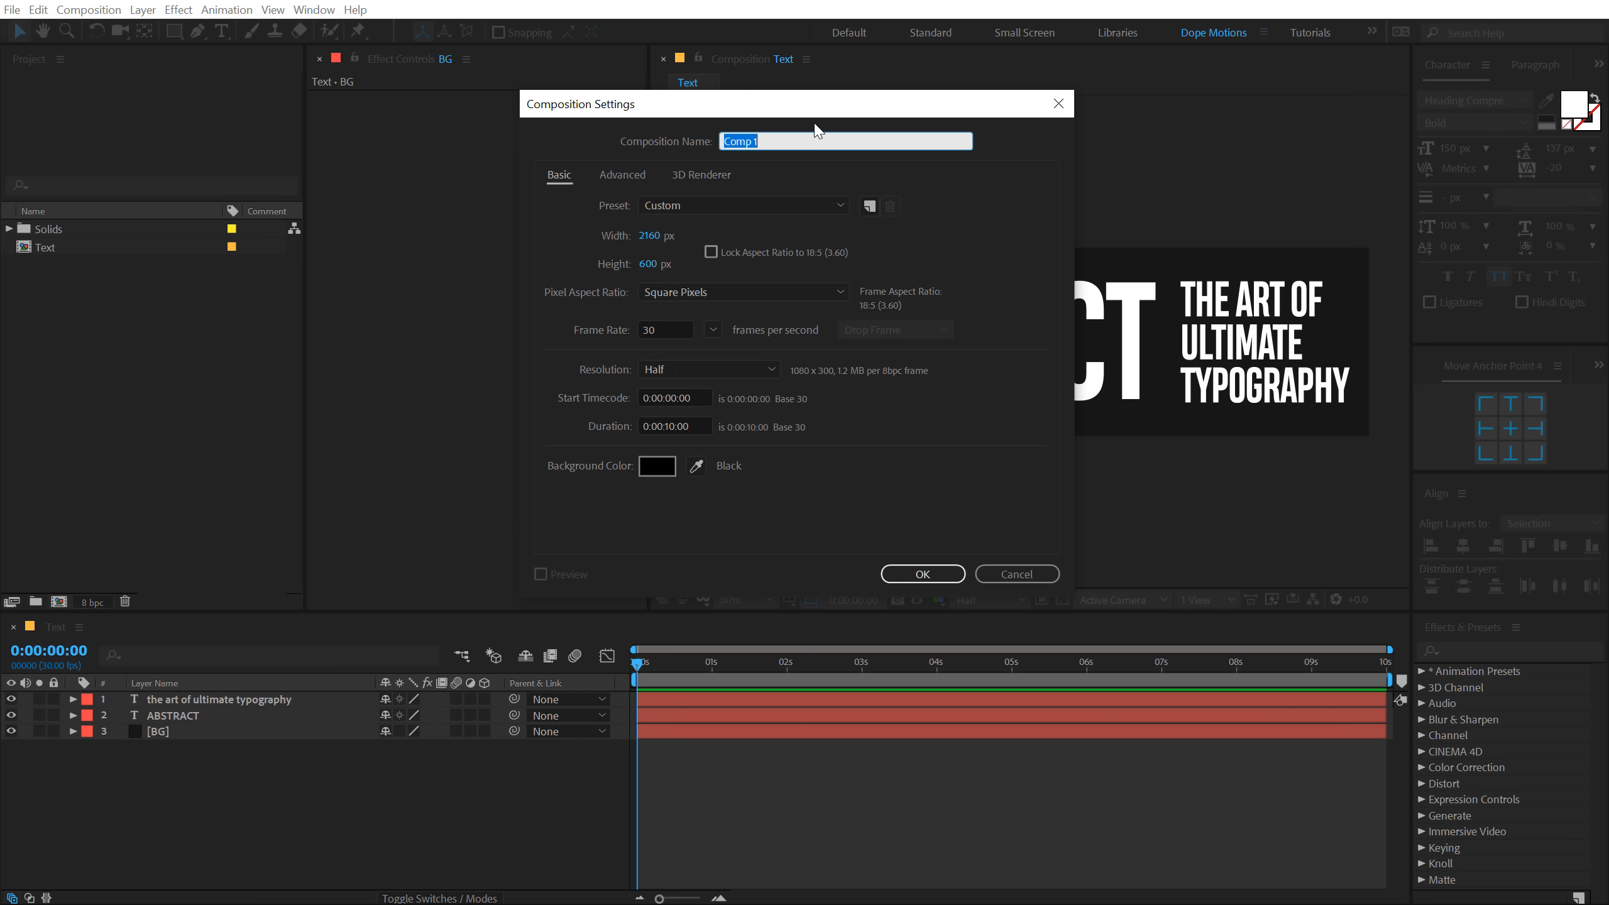
text(Main)
click(650, 236)
text(1080)
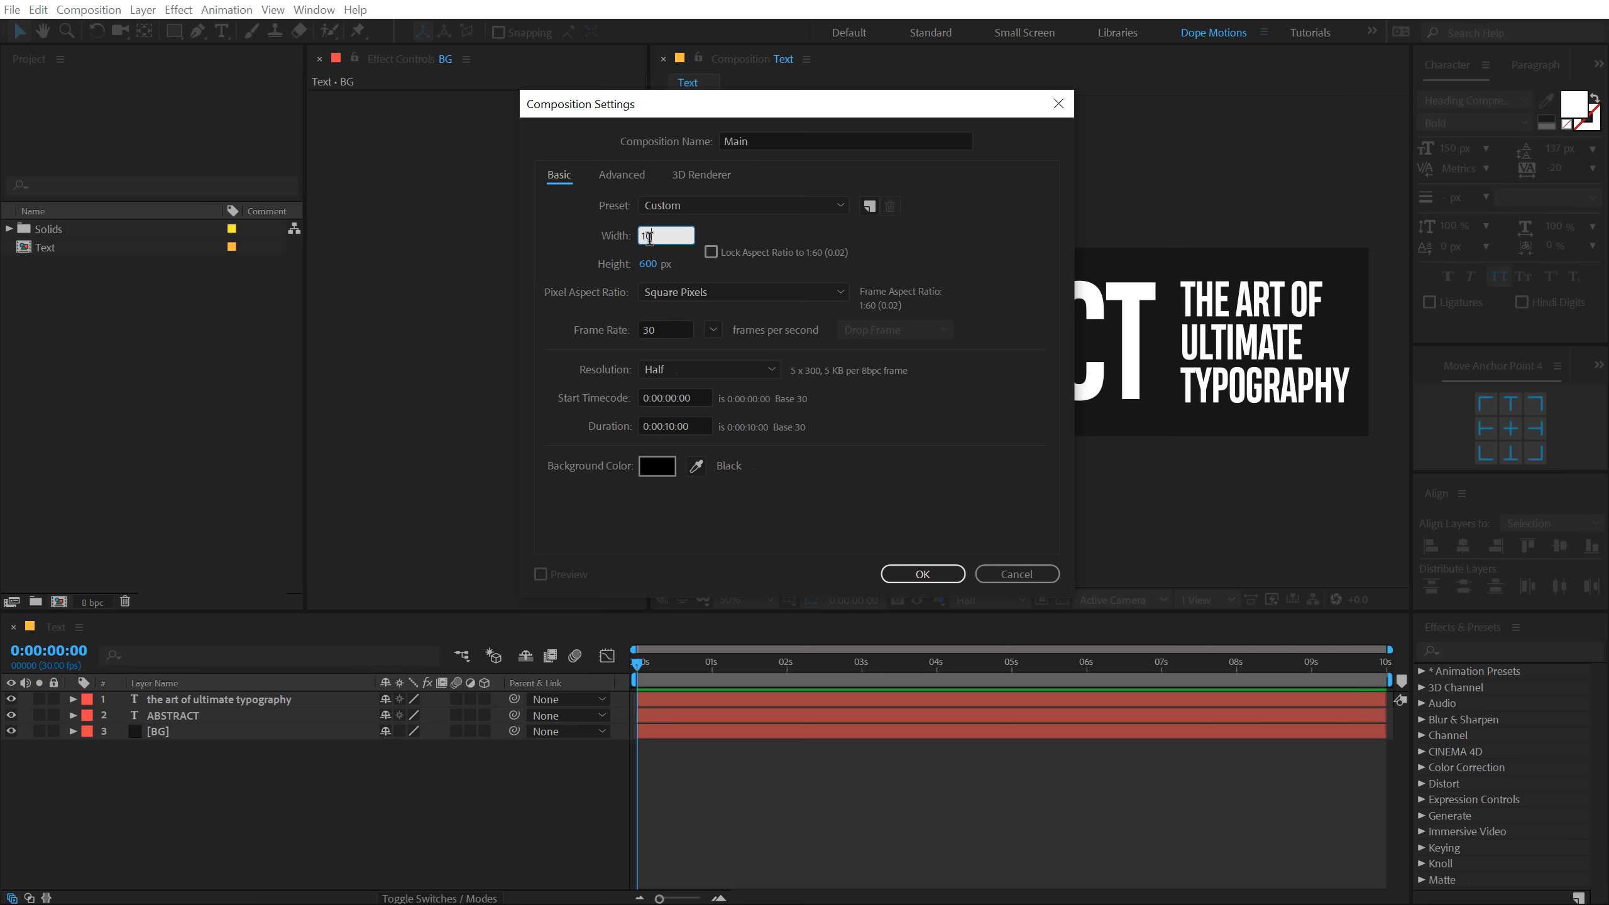
click(649, 263)
text(1080)
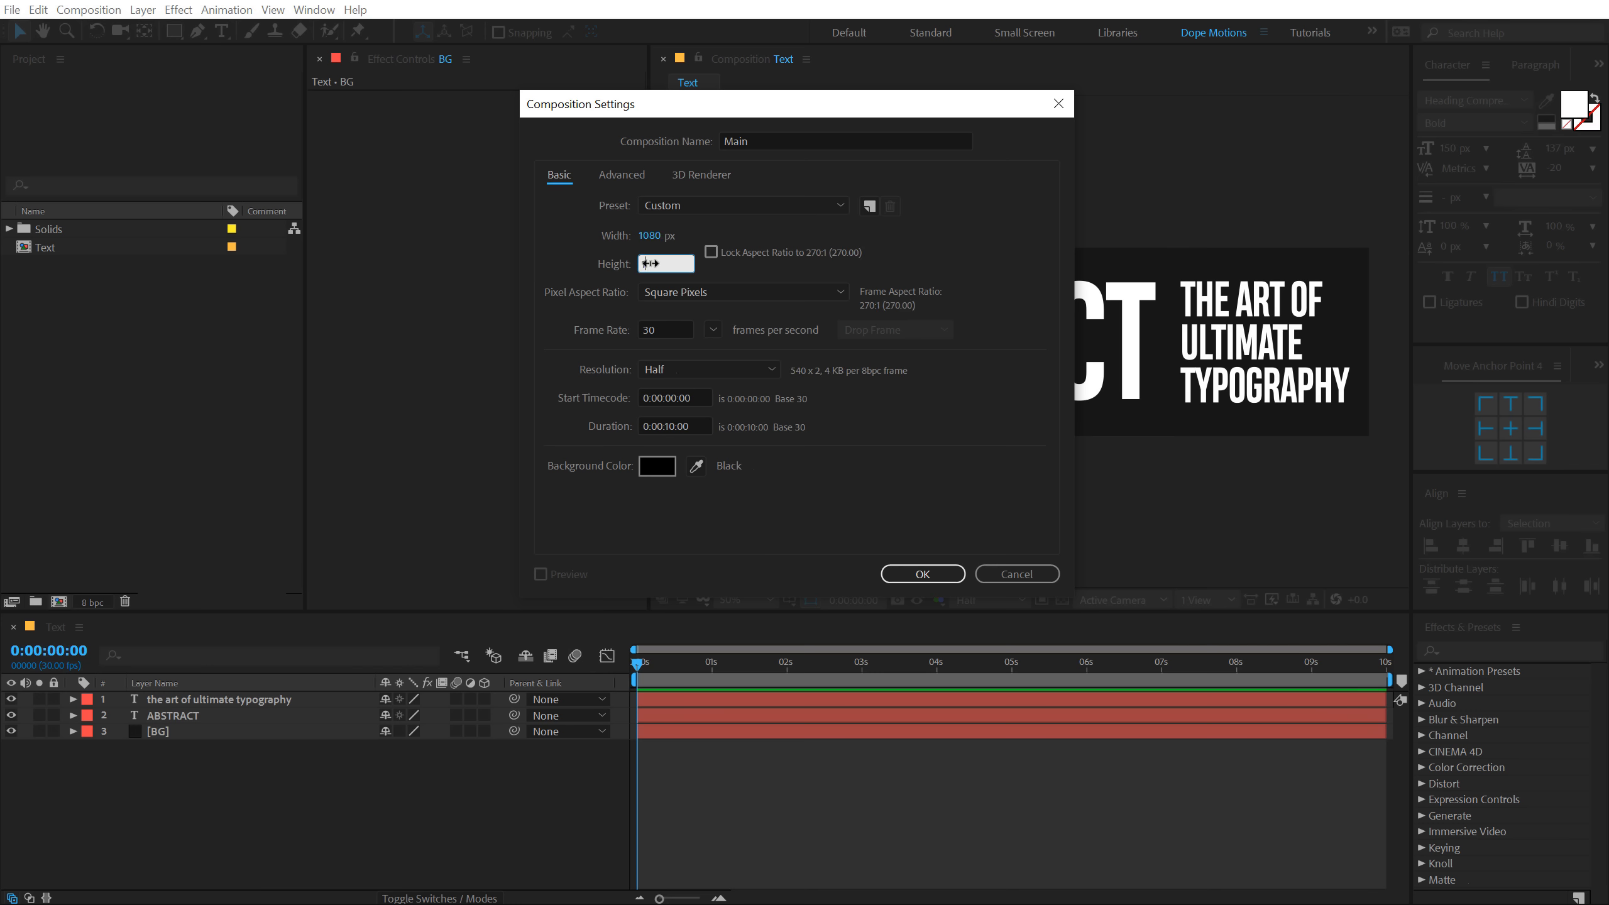
click(879, 470)
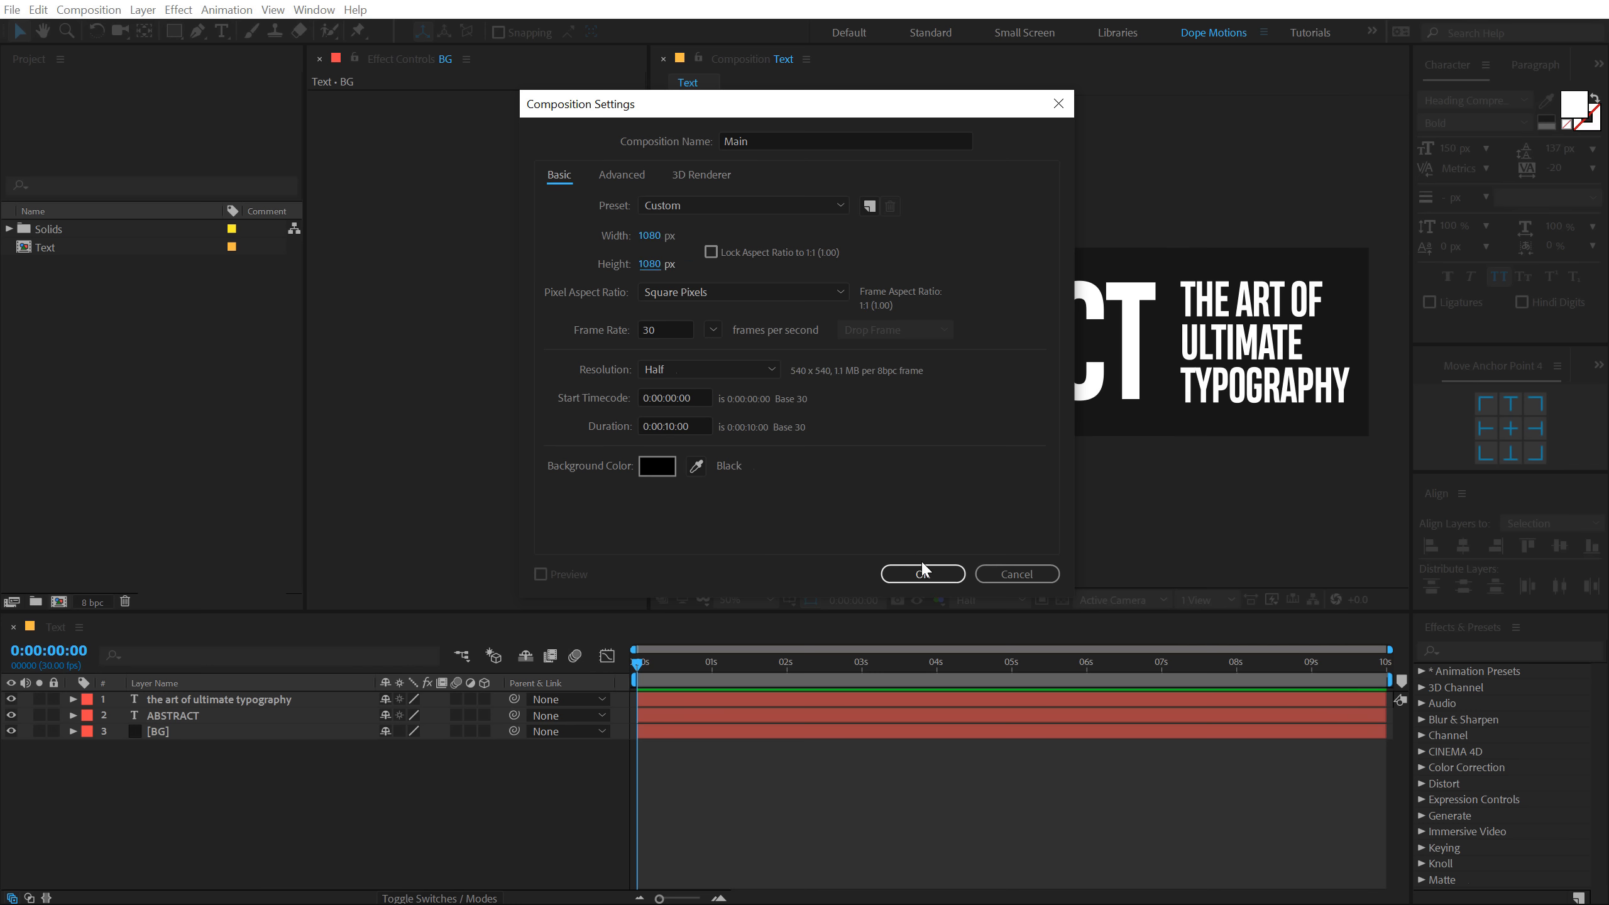
click(922, 574)
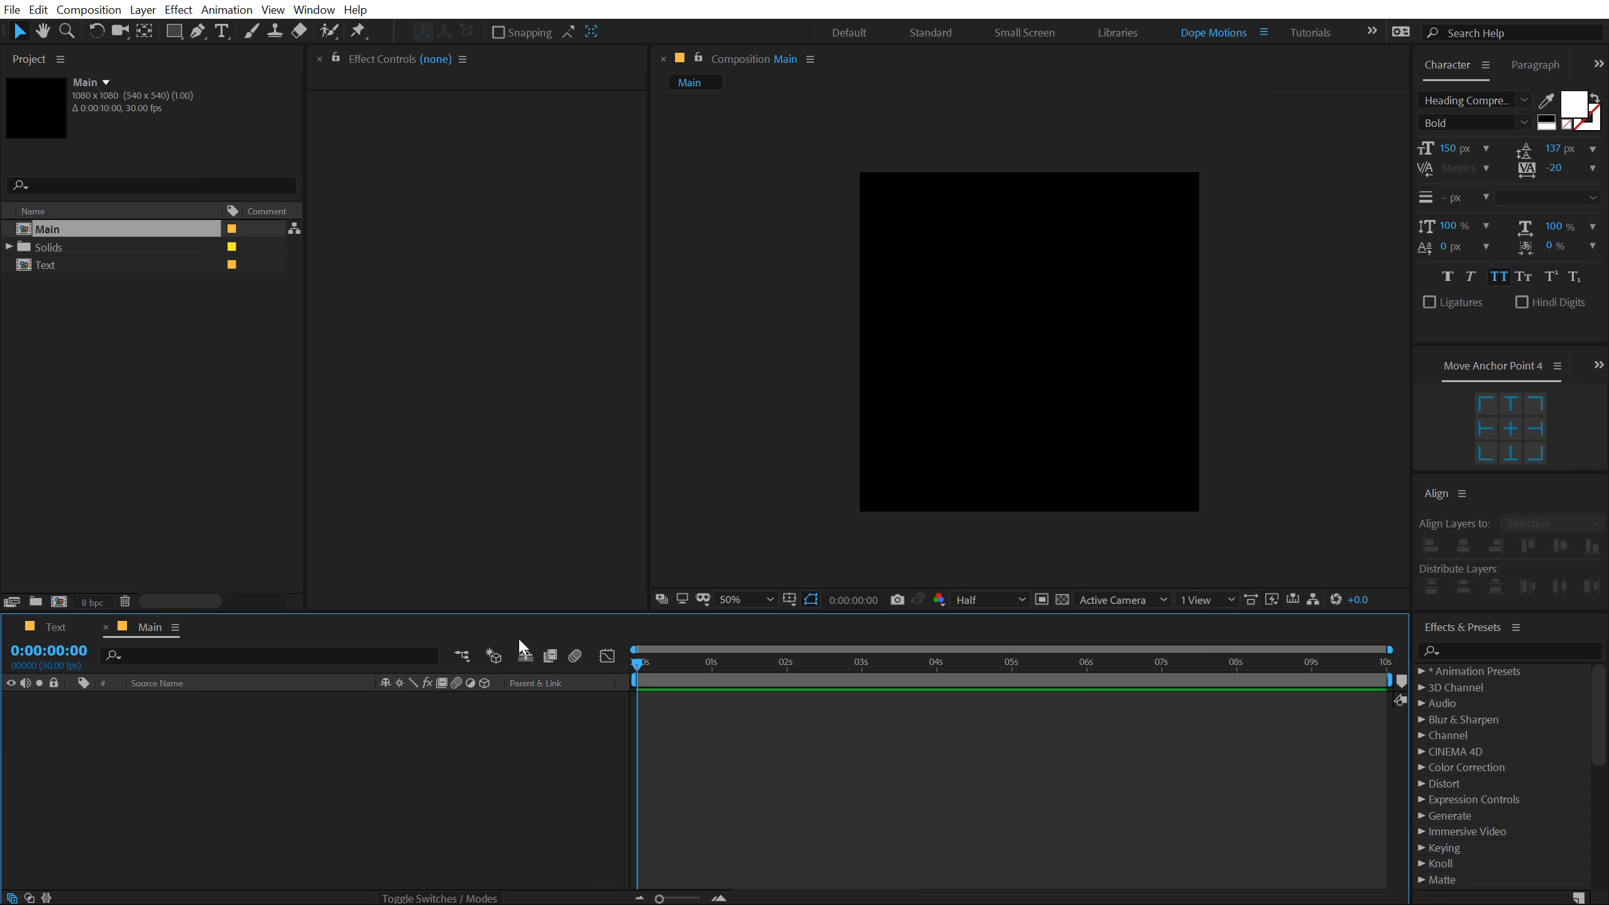
- Create a new composition named Text Animation with a width of 600 px and a height of 2160 px
drag(518, 636, 518, 721)
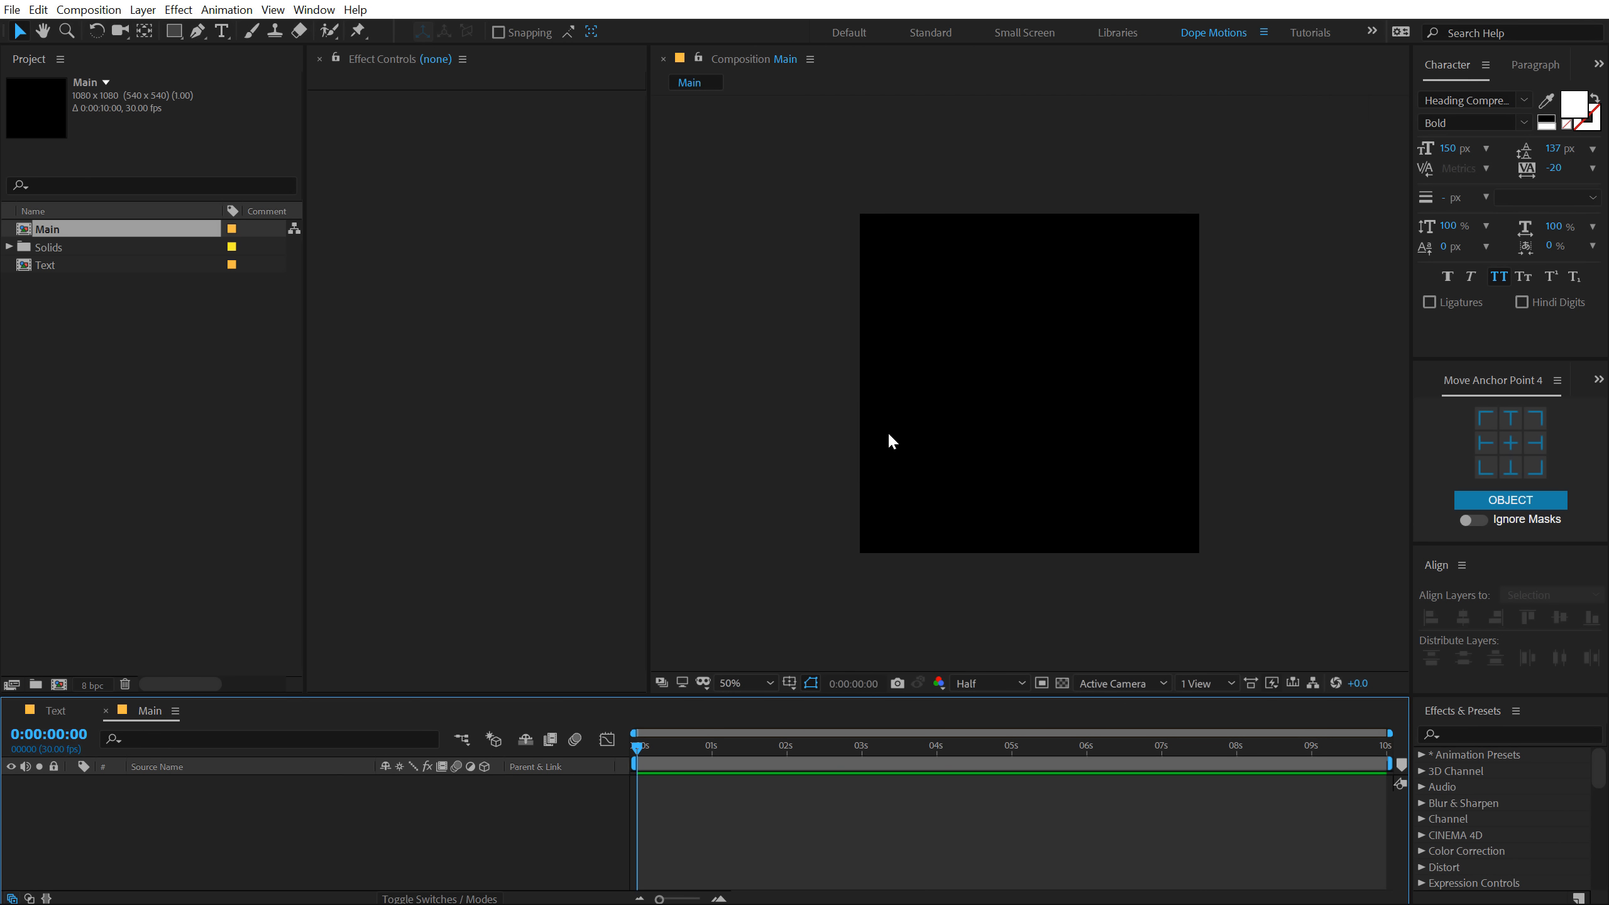
click(199, 554)
click(59, 684)
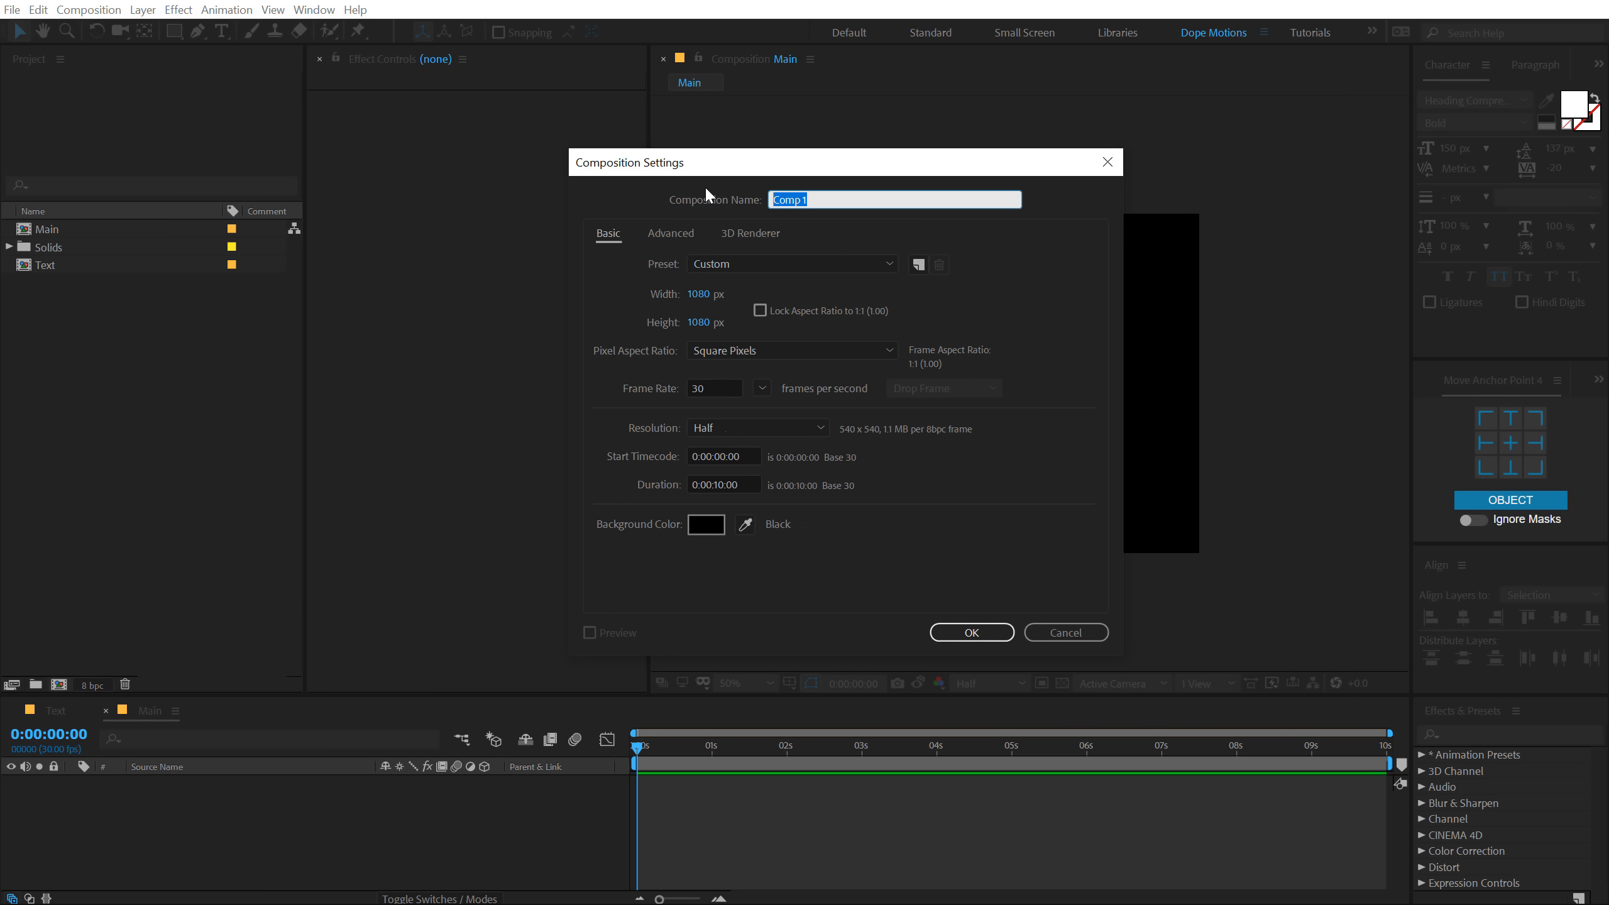
text(text Animation)
key(Home)
key(Delete)
text(T)
click(702, 295)
text(600)
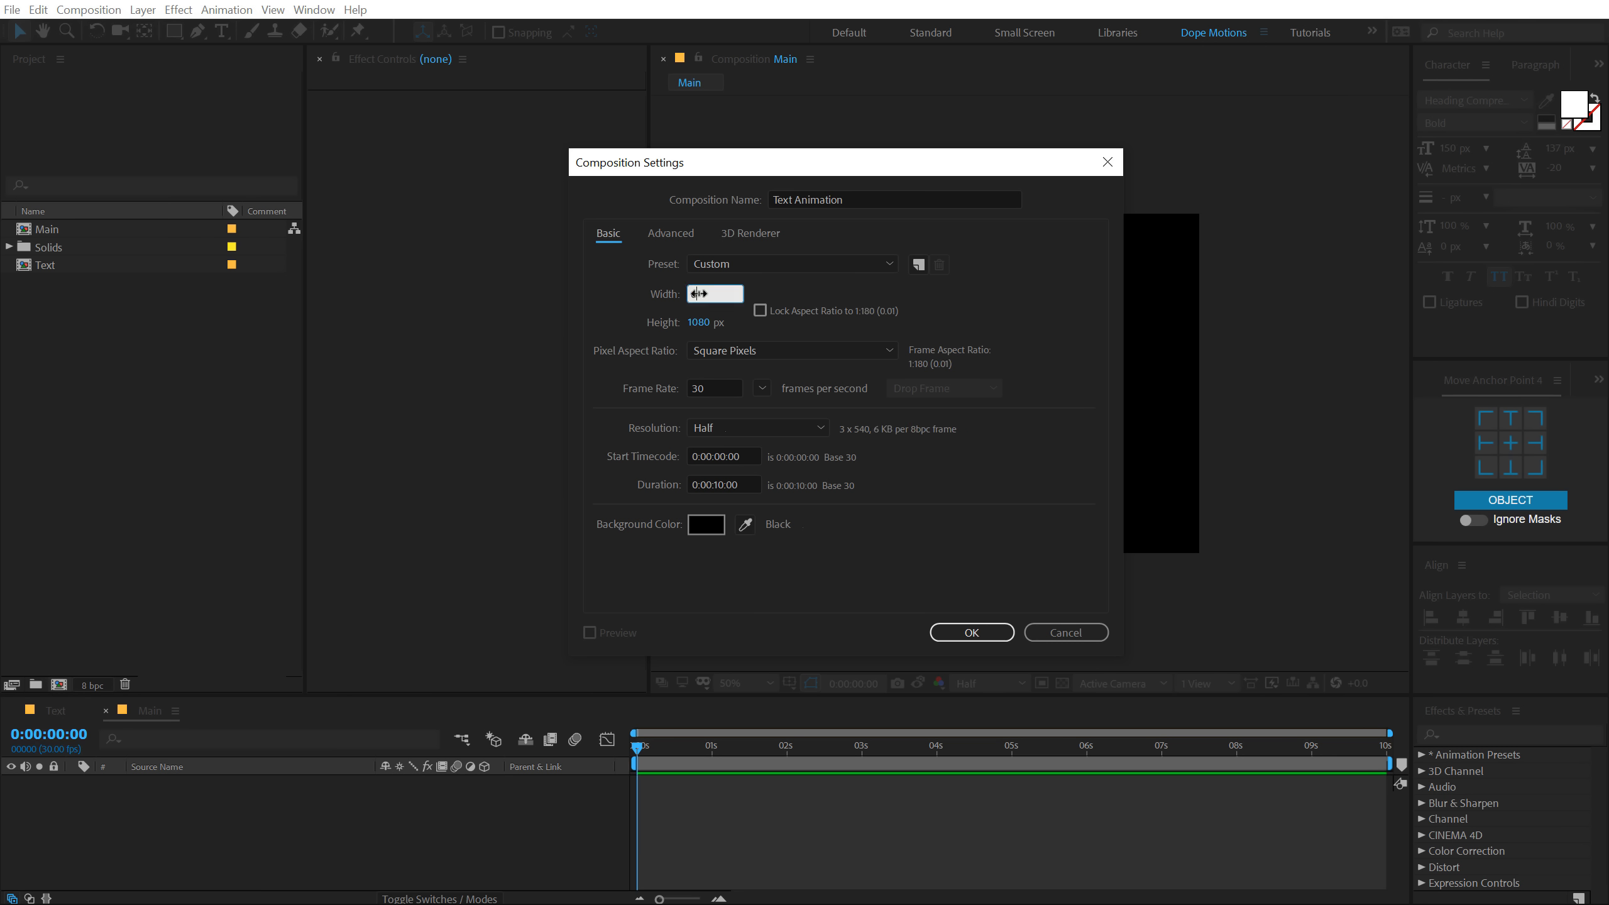
click(699, 323)
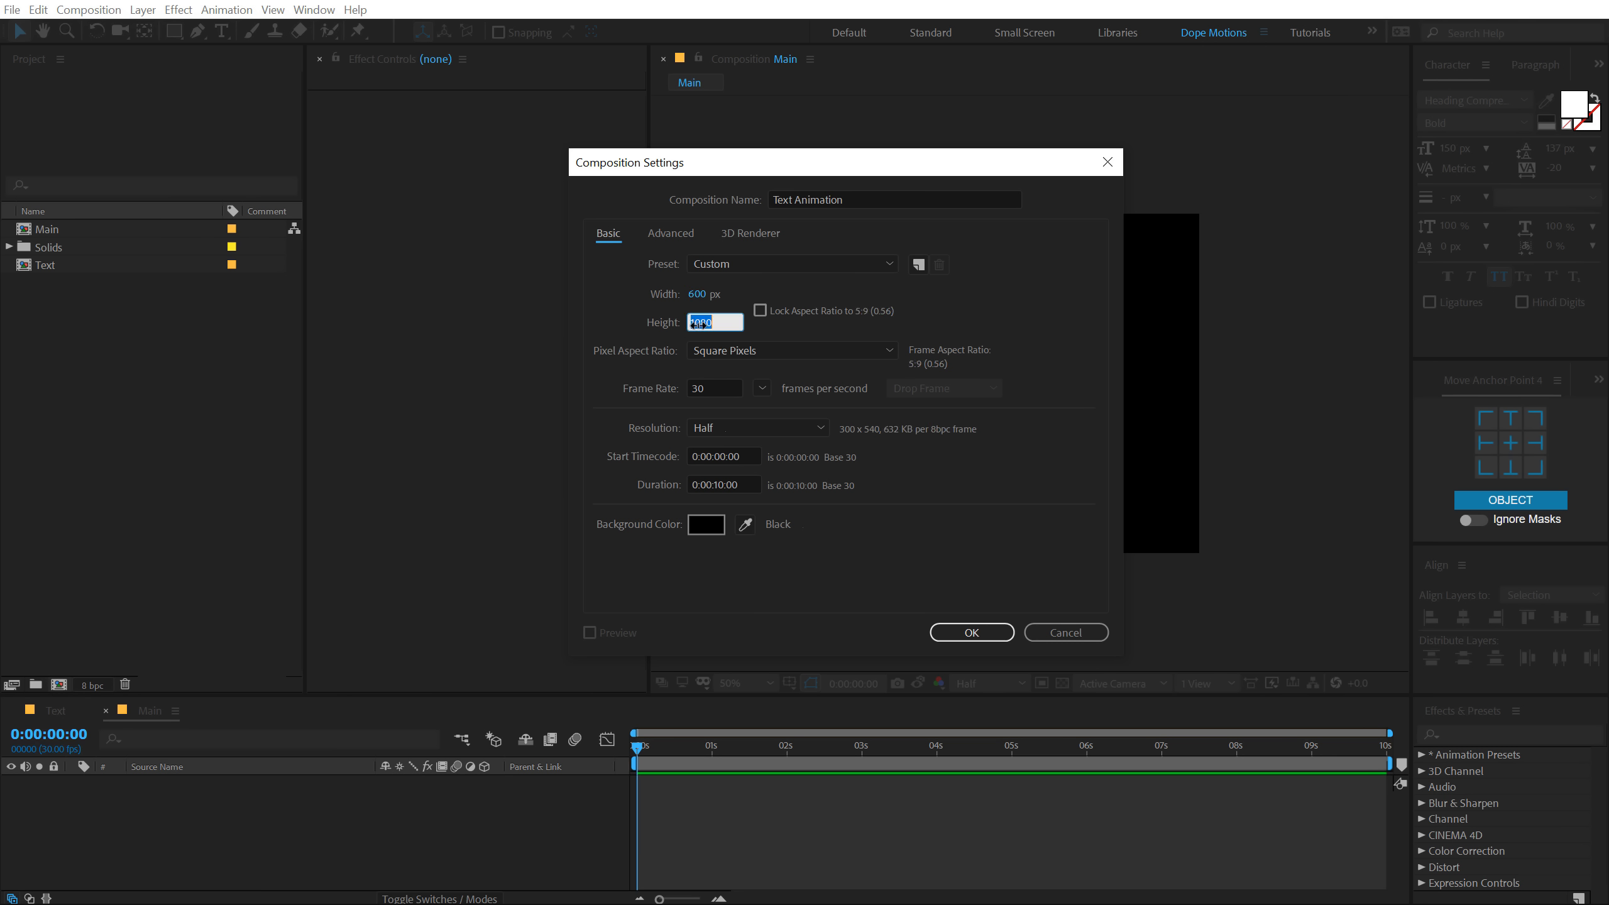
text(2160)
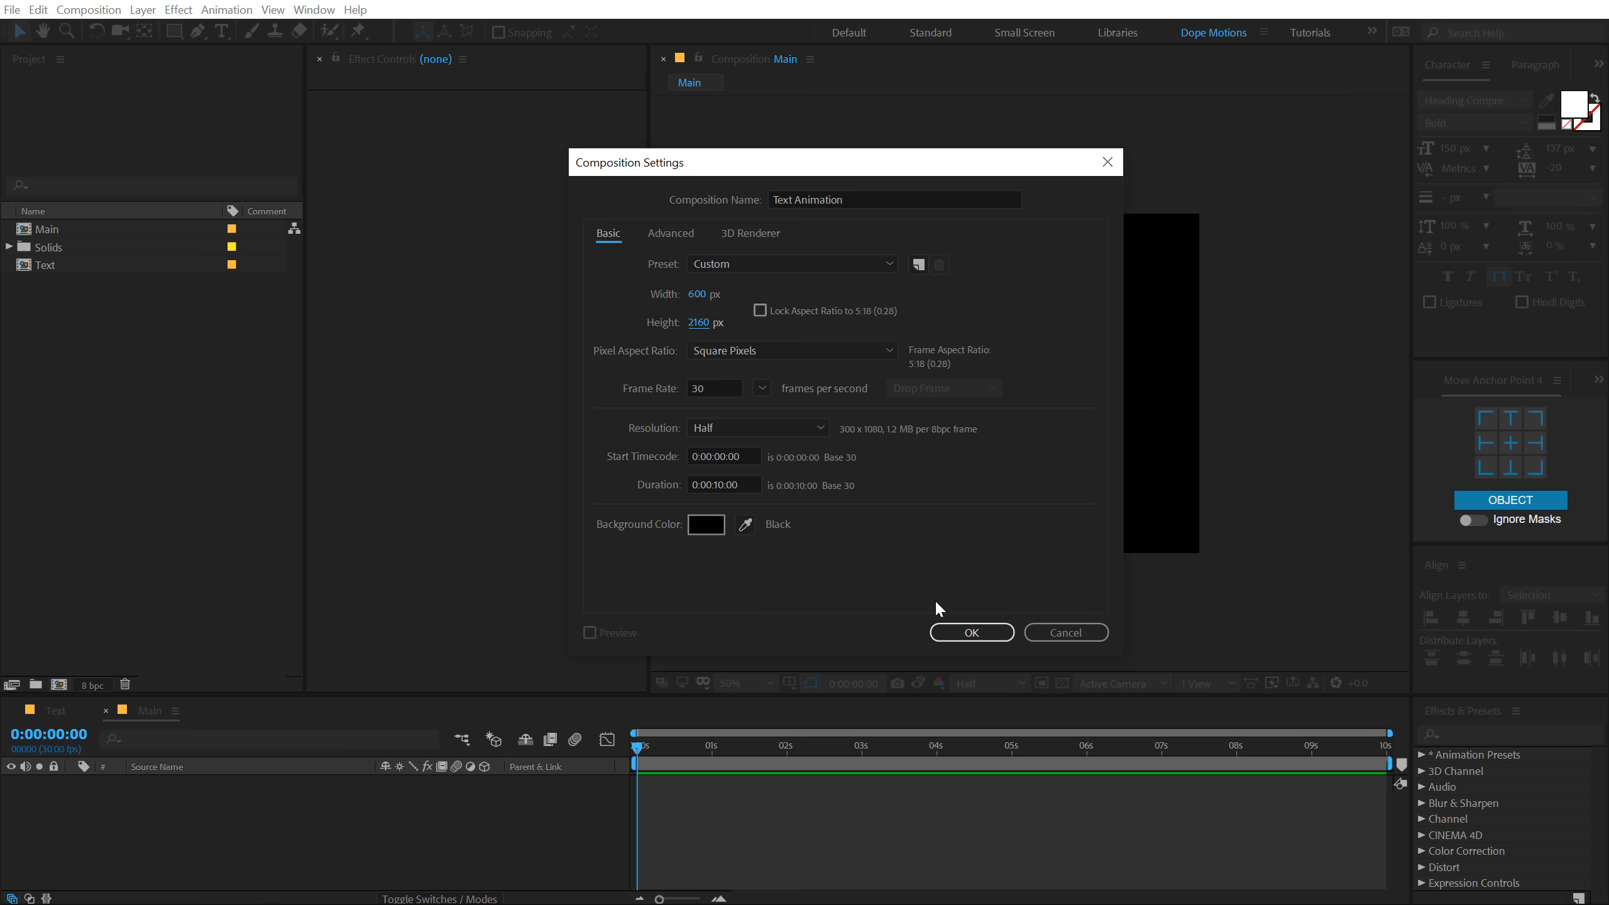
click(969, 632)
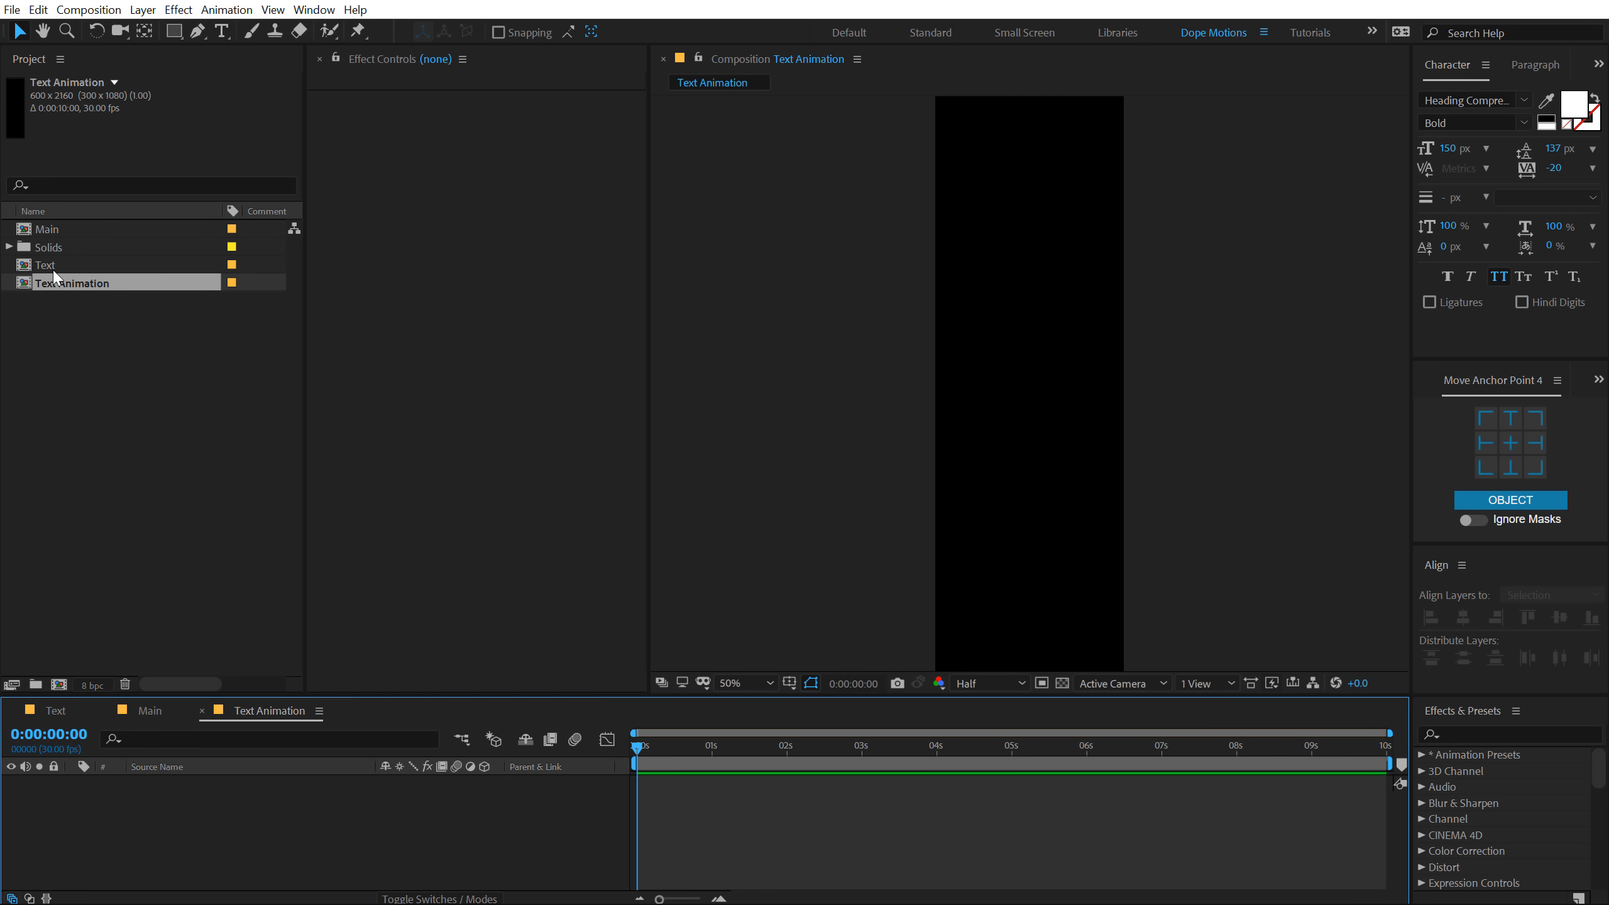
- Add the Text composition as a layer in Text Animation and set its rotation to -90°
drag(56, 268, 205, 862)
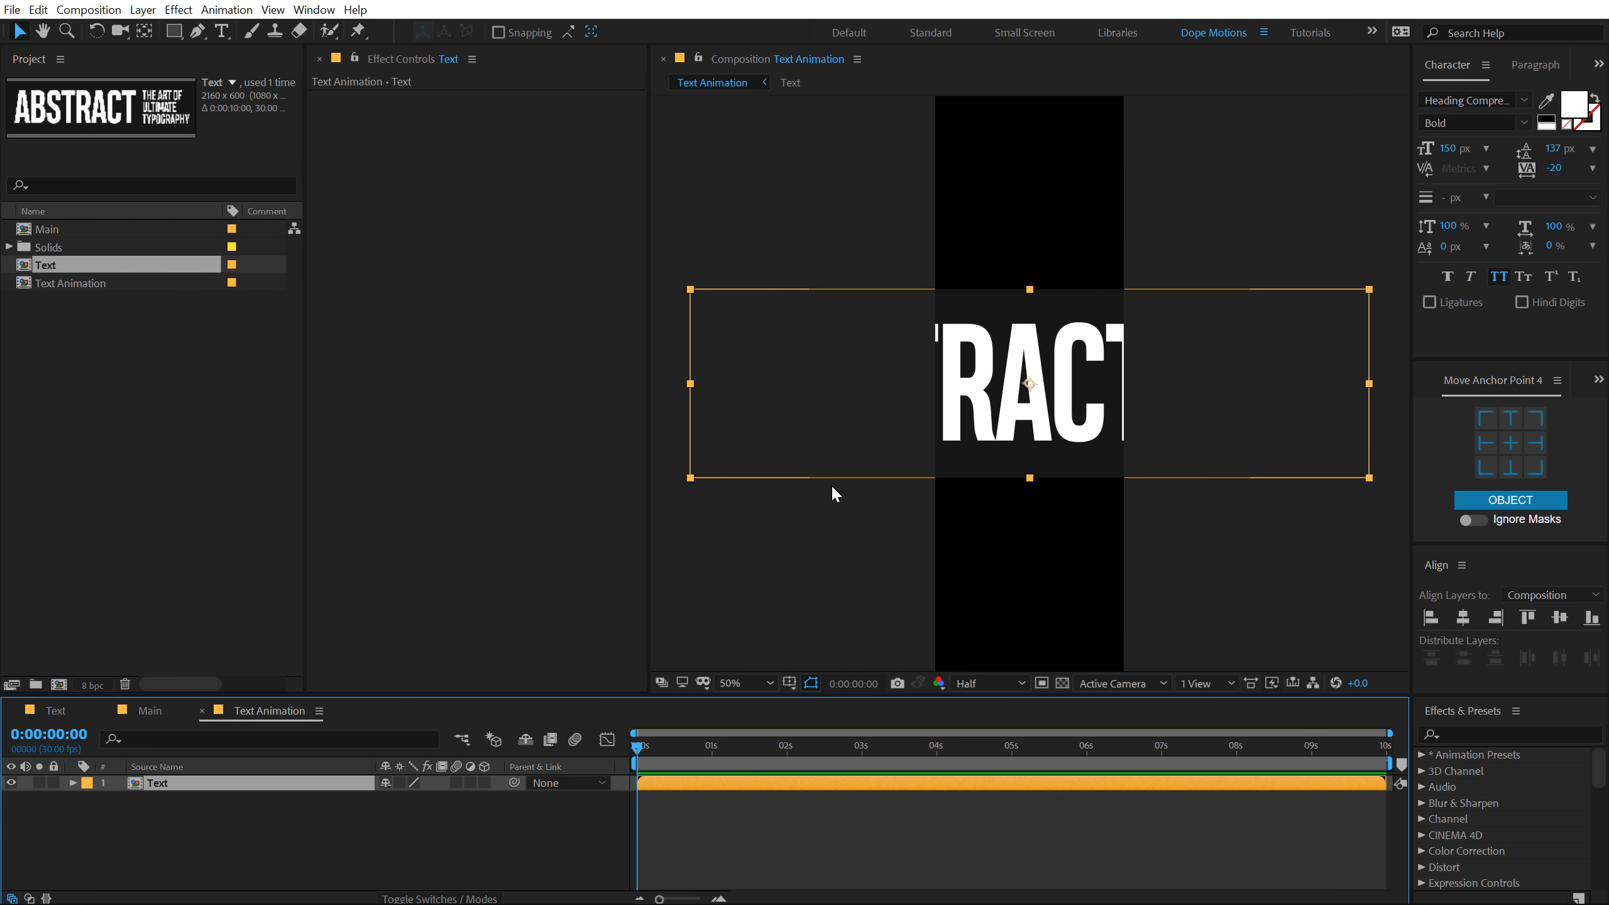
key(r)
drag(253, 695, 317, 597)
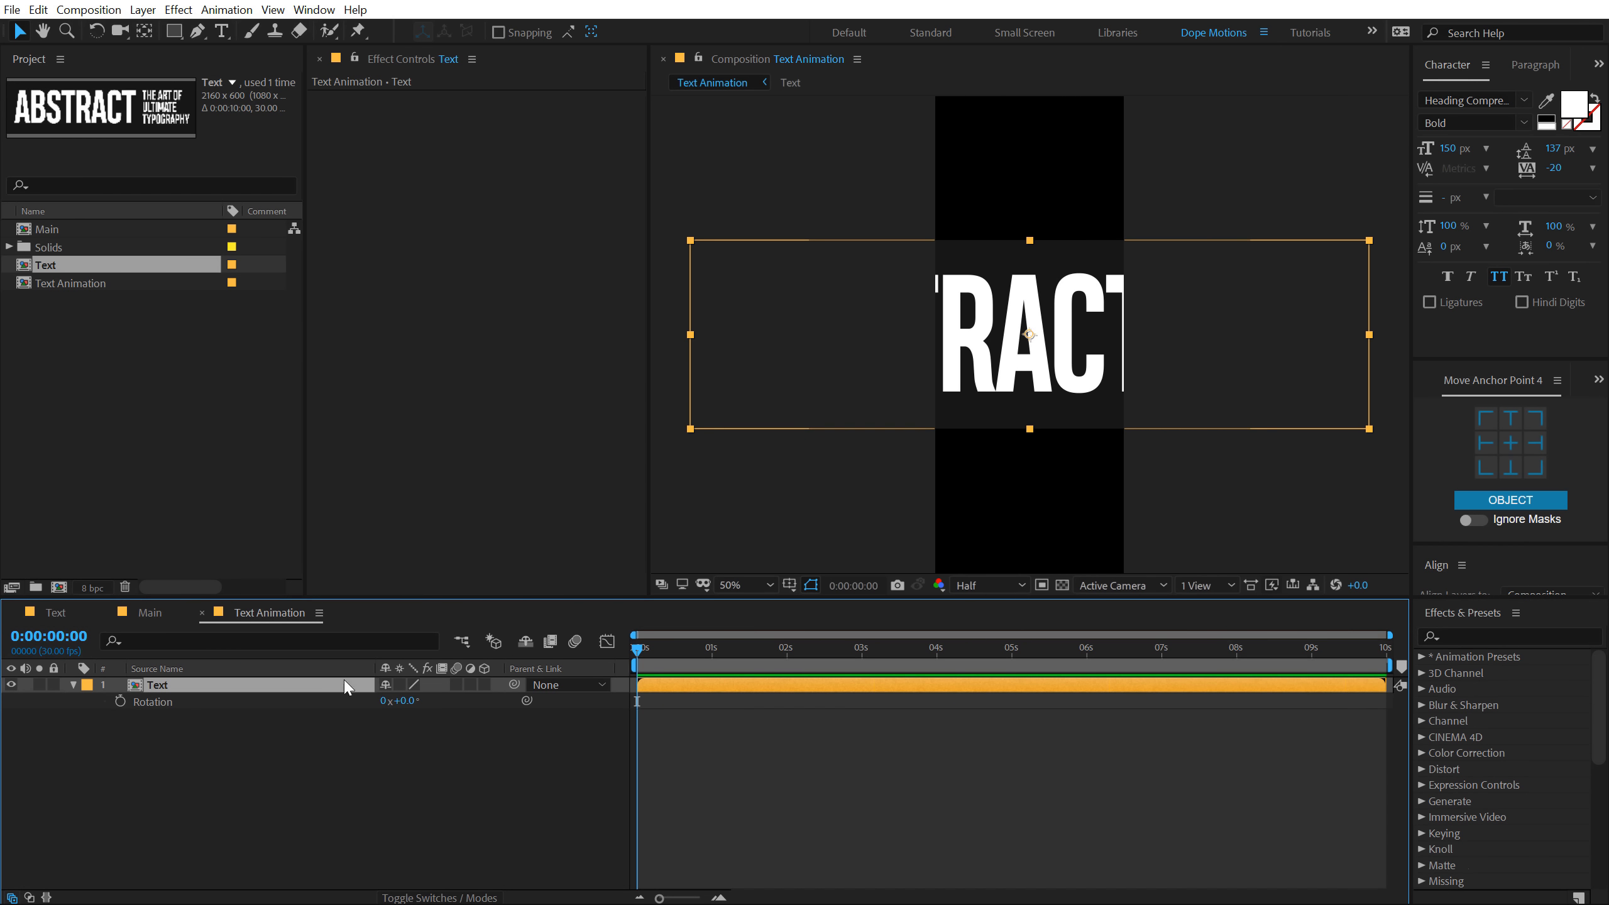
click(405, 700)
key(Return)
key(comma)
key(comma)
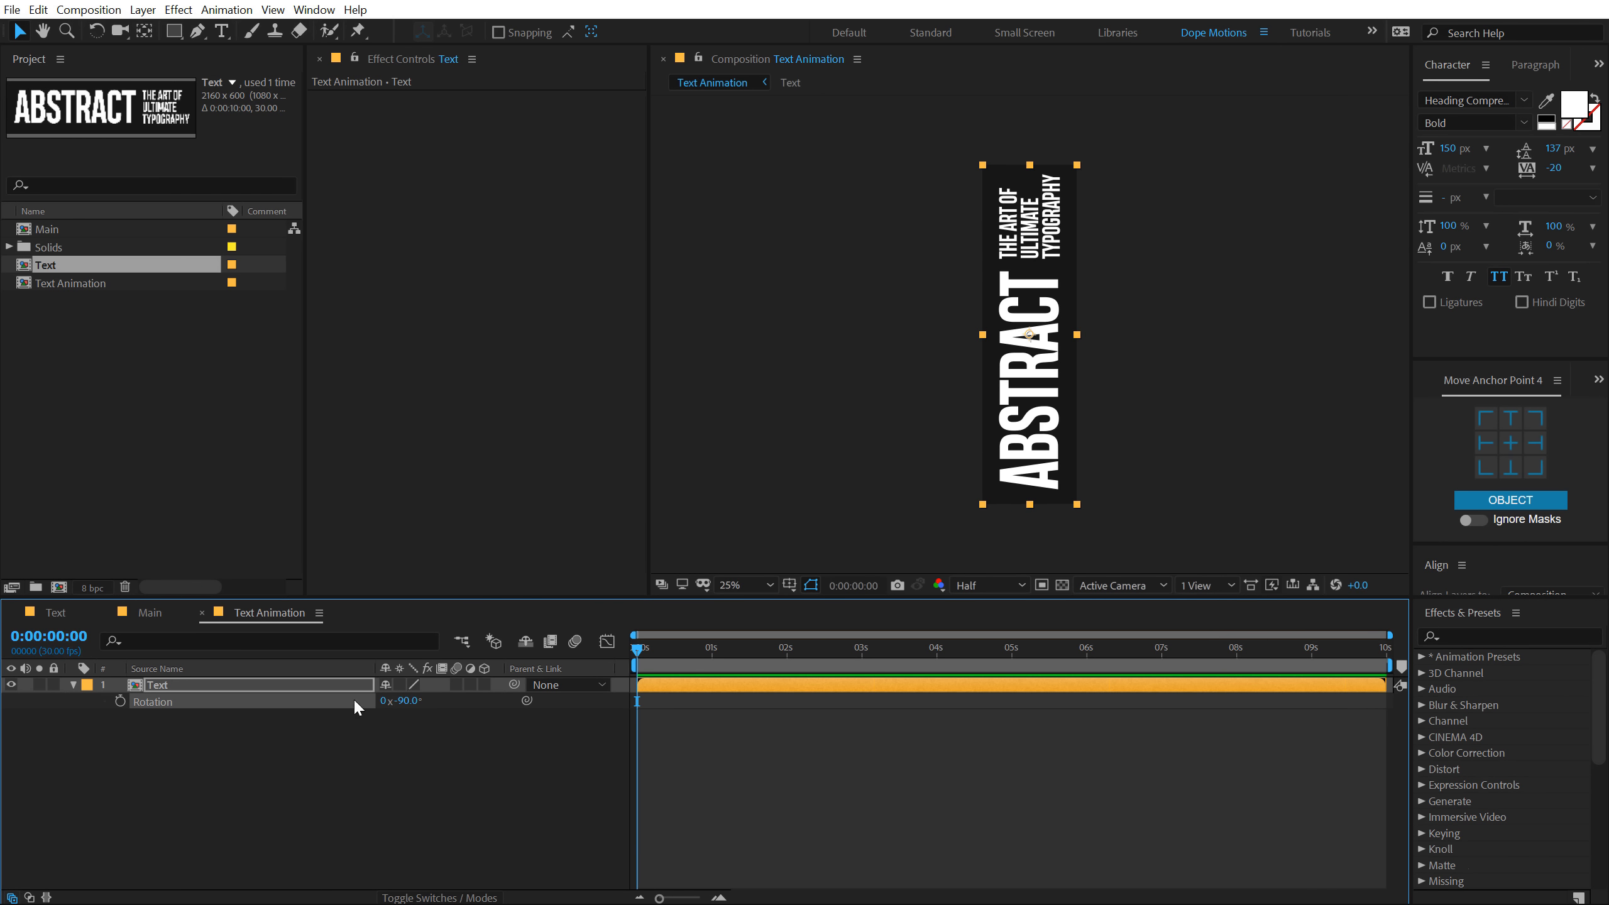
- Find the Motion Tile effect and apply it to the Text layer
click(178, 690)
click(1477, 638)
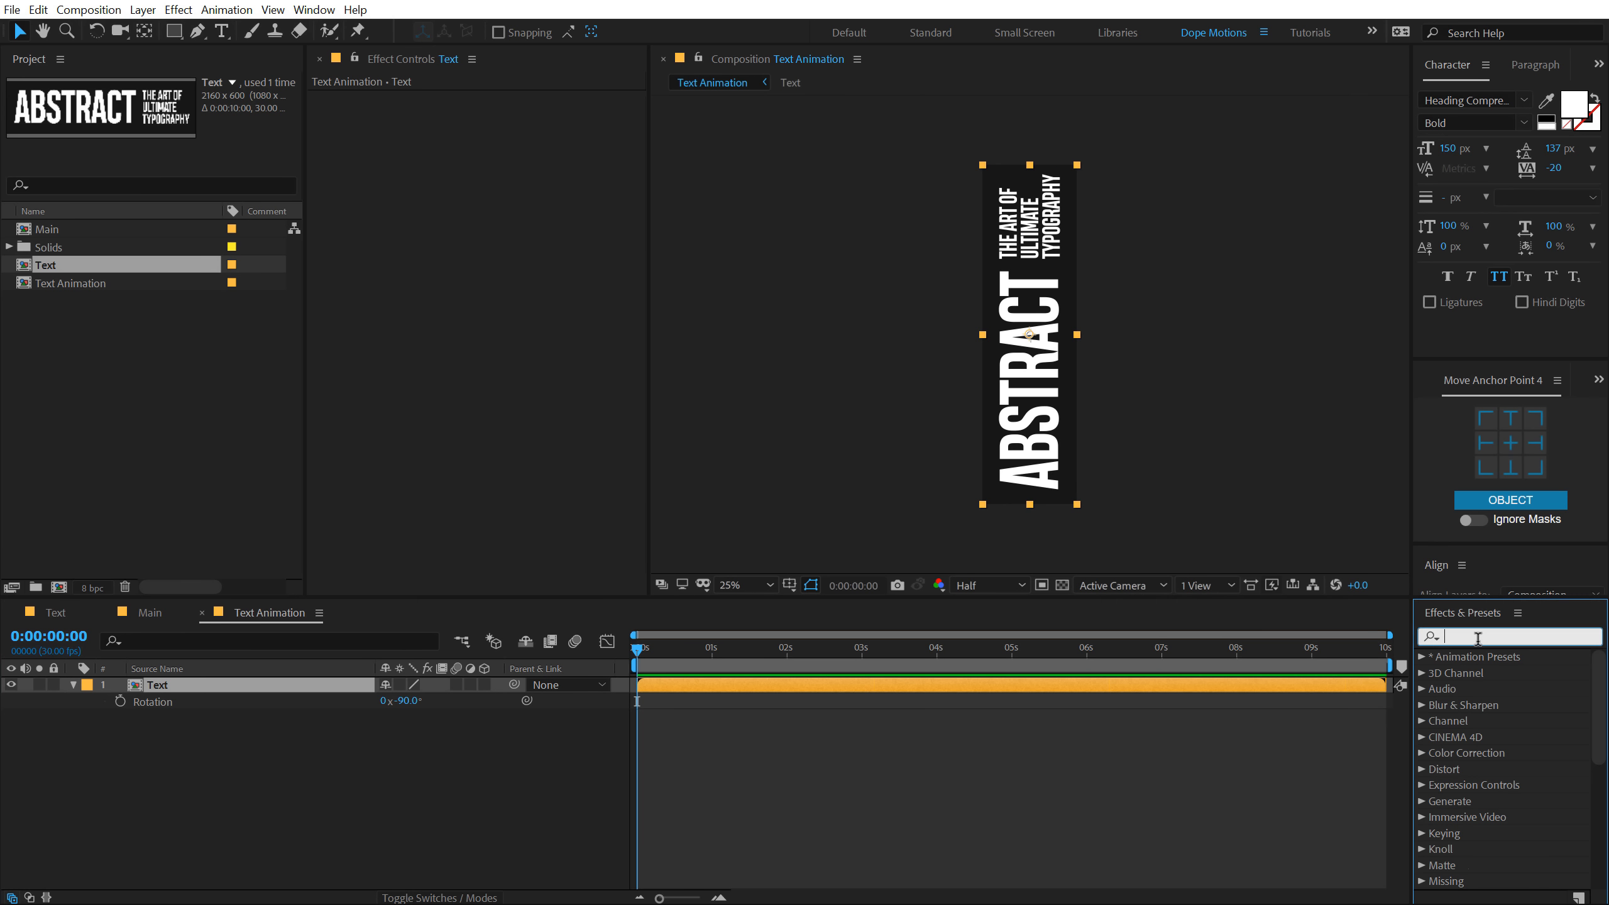
text(motio)
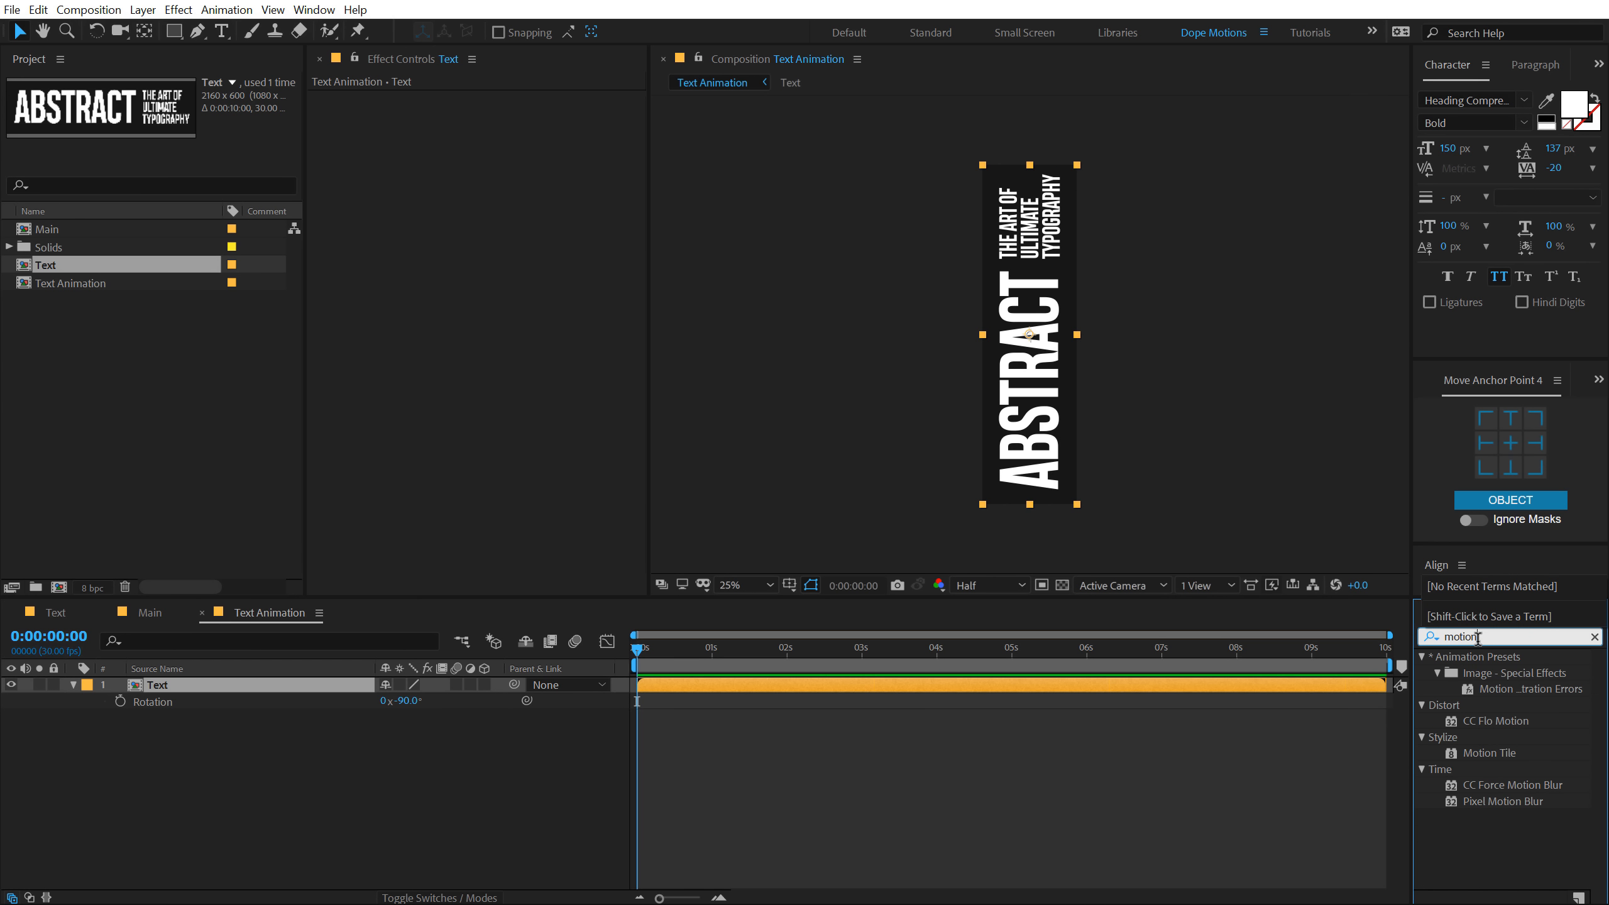
text(n)
double_click(1486, 754)
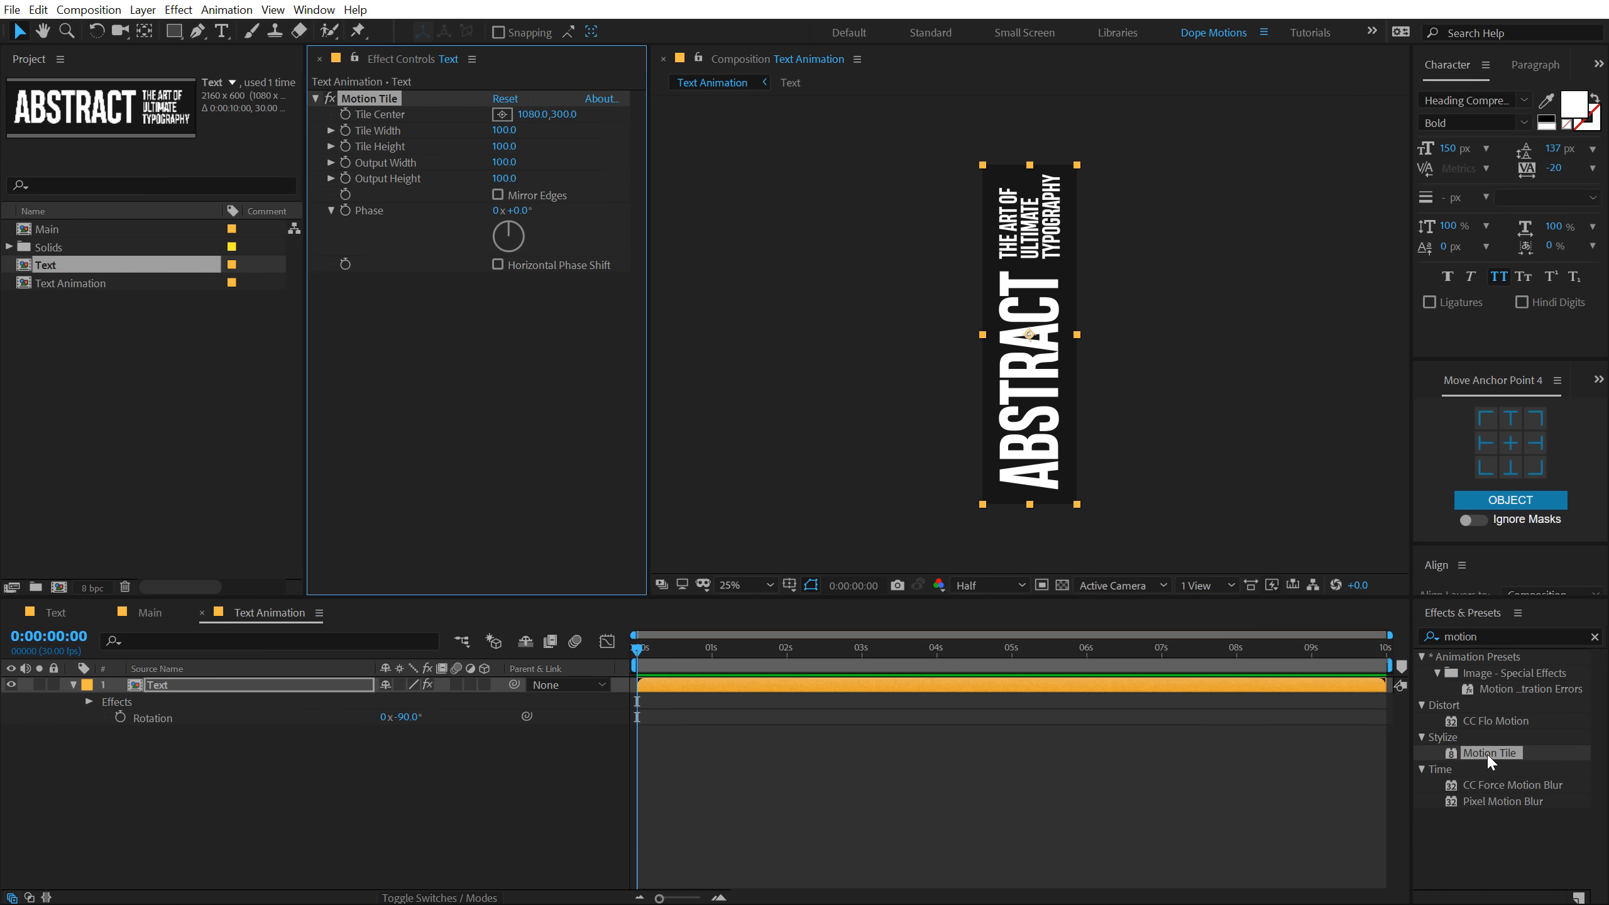
- Keyframe Motion Tile's Tile Center at 0 seconds and set it to 3175.4, 300.0 at 3 seconds, then preview the motion
drag(531, 114, 1393, 61)
key(ctrl+z)
click(345, 115)
click(864, 654)
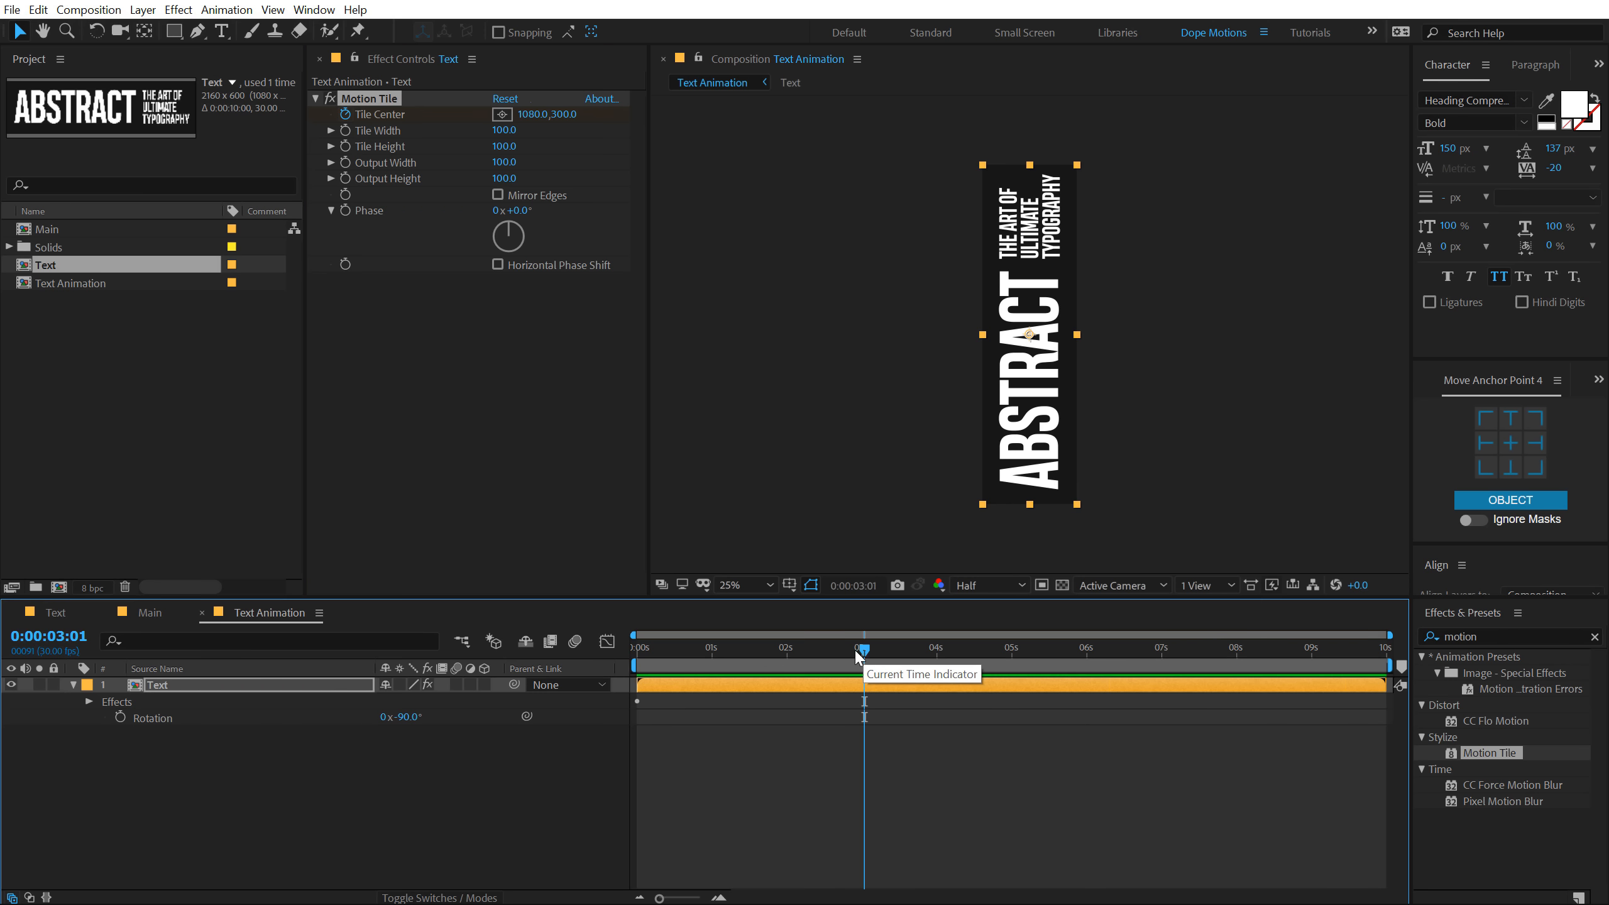
key(Page_Up)
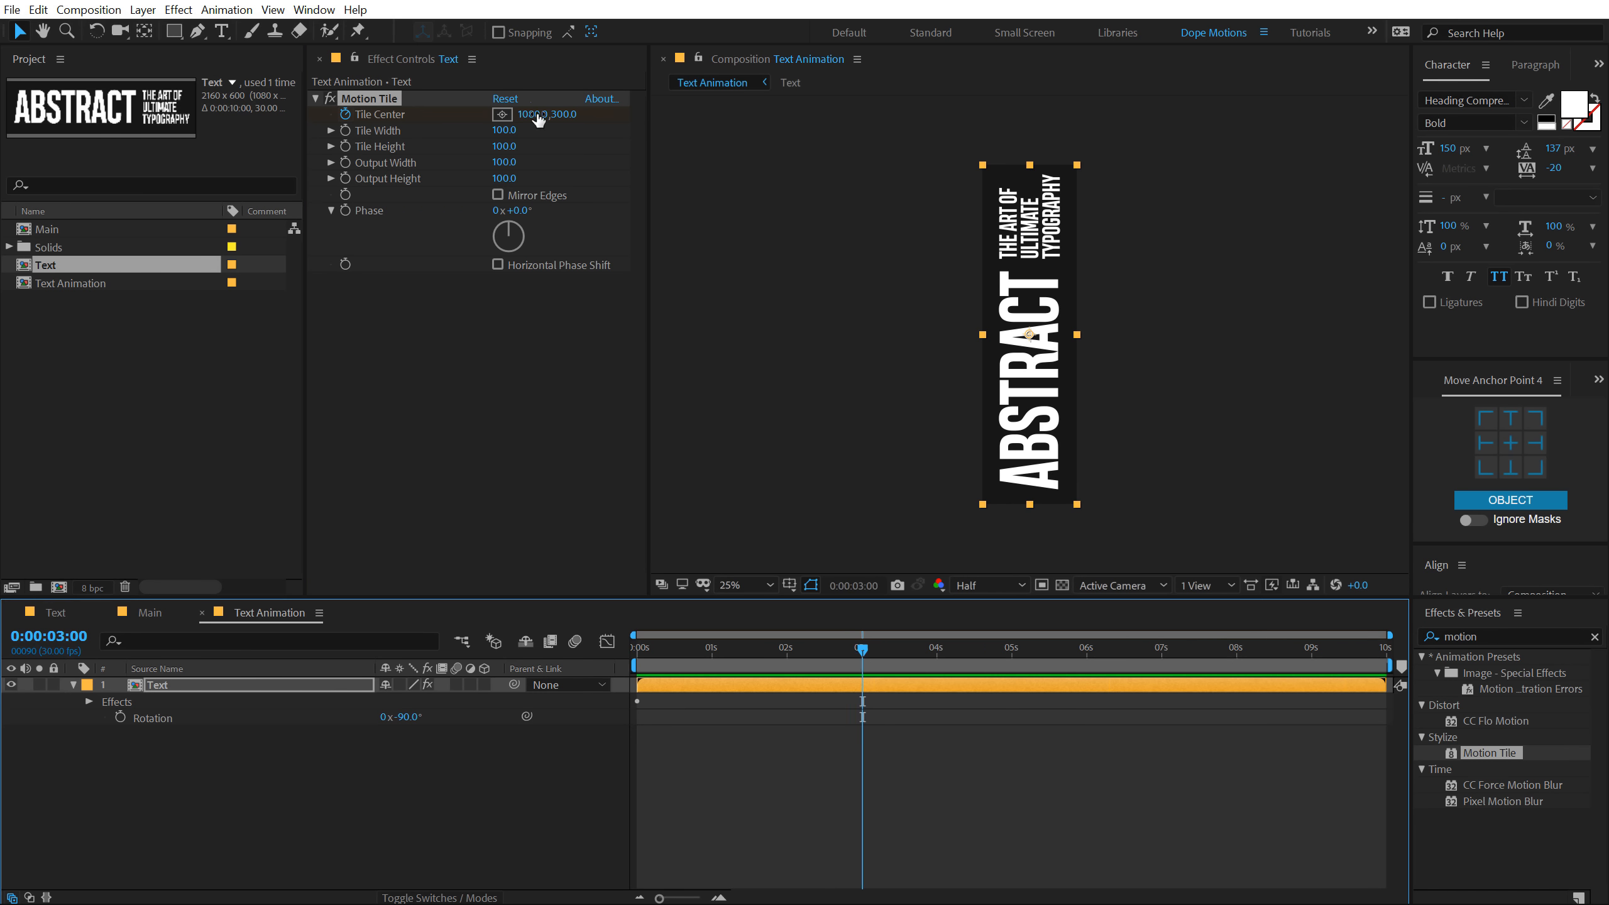
drag(538, 120, 1382, 114)
drag(842, 653, 450, 659)
key(space)
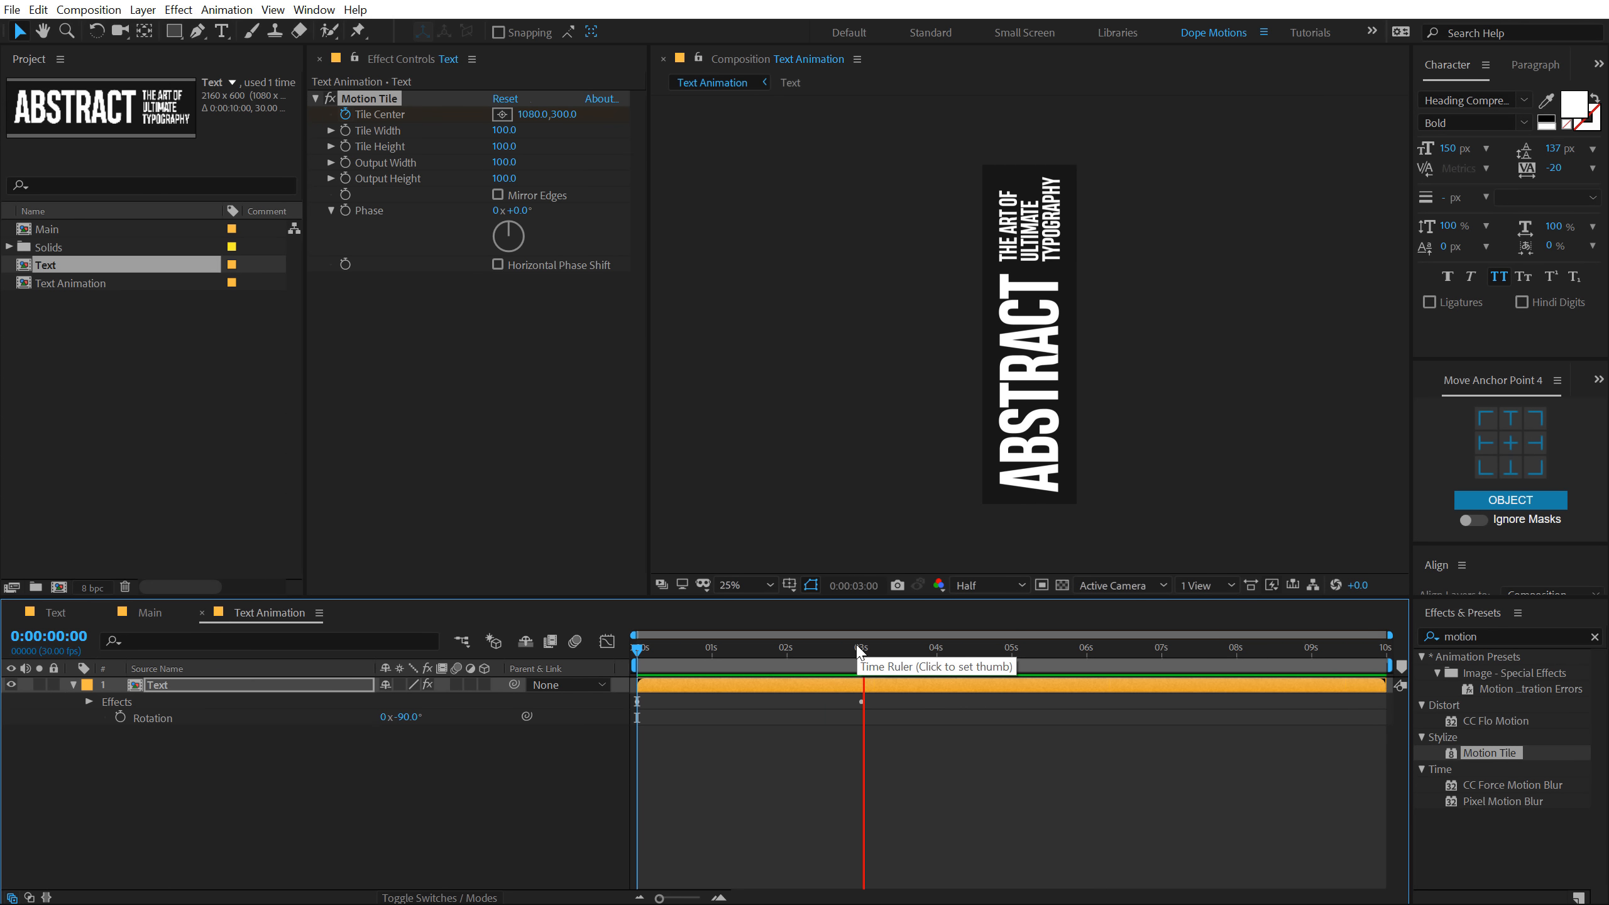
- Add a Tile Center keyframe of 5383.0, 300.0 at 6 seconds and preview the scrolling text
click(858, 663)
drag(863, 667, 1094, 671)
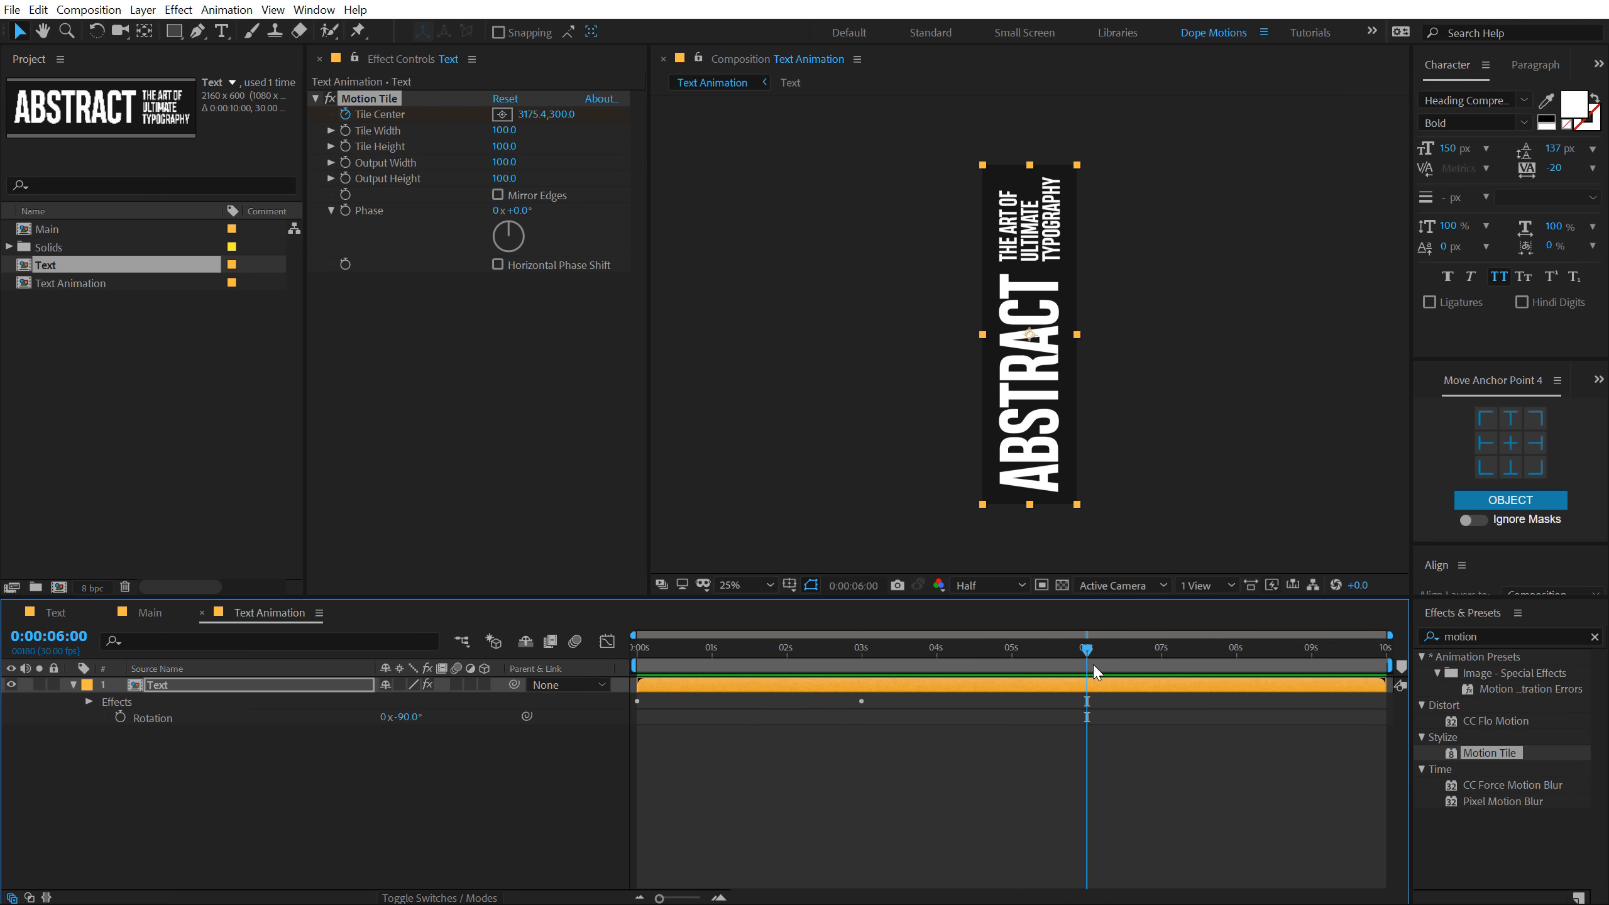
drag(532, 114, 725, 108)
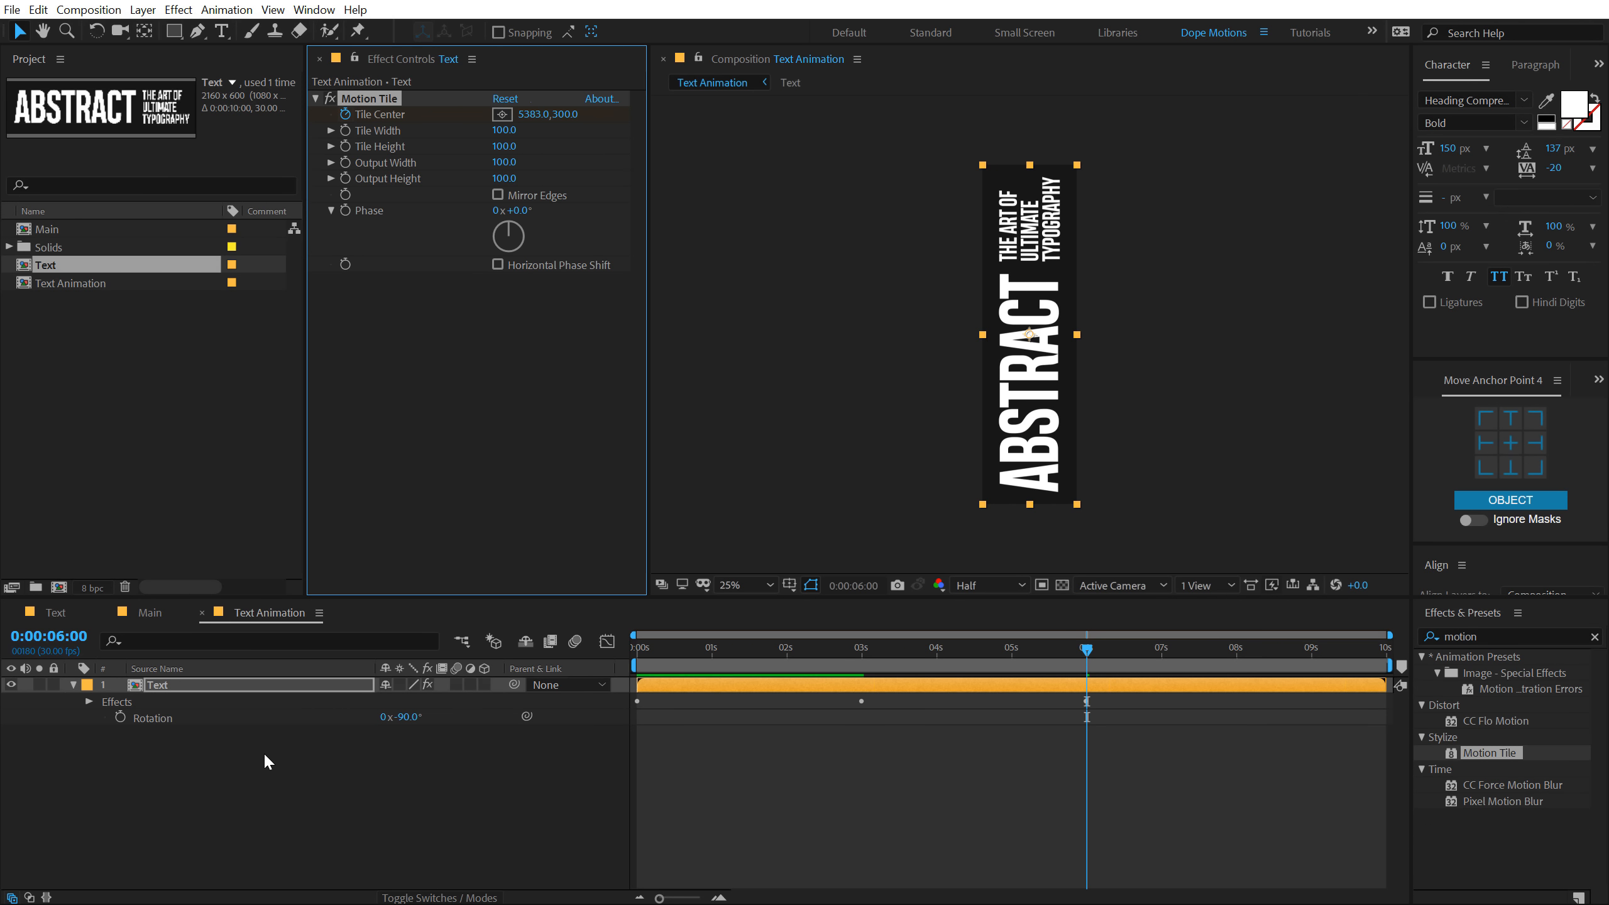
click(790, 719)
key(space)
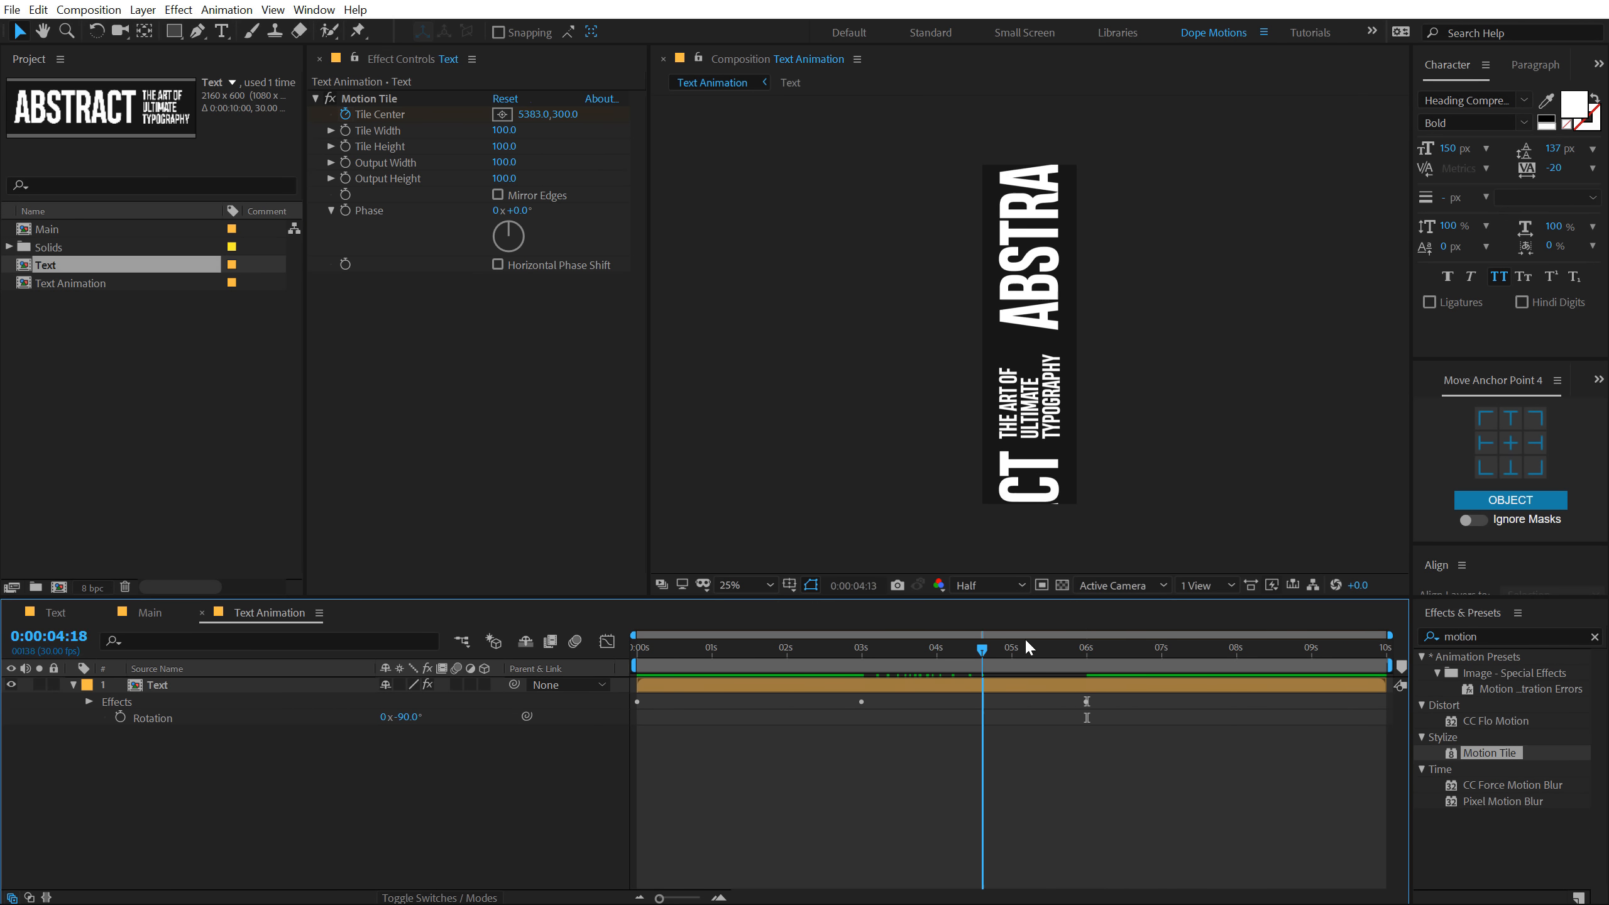
drag(700, 646, 577, 651)
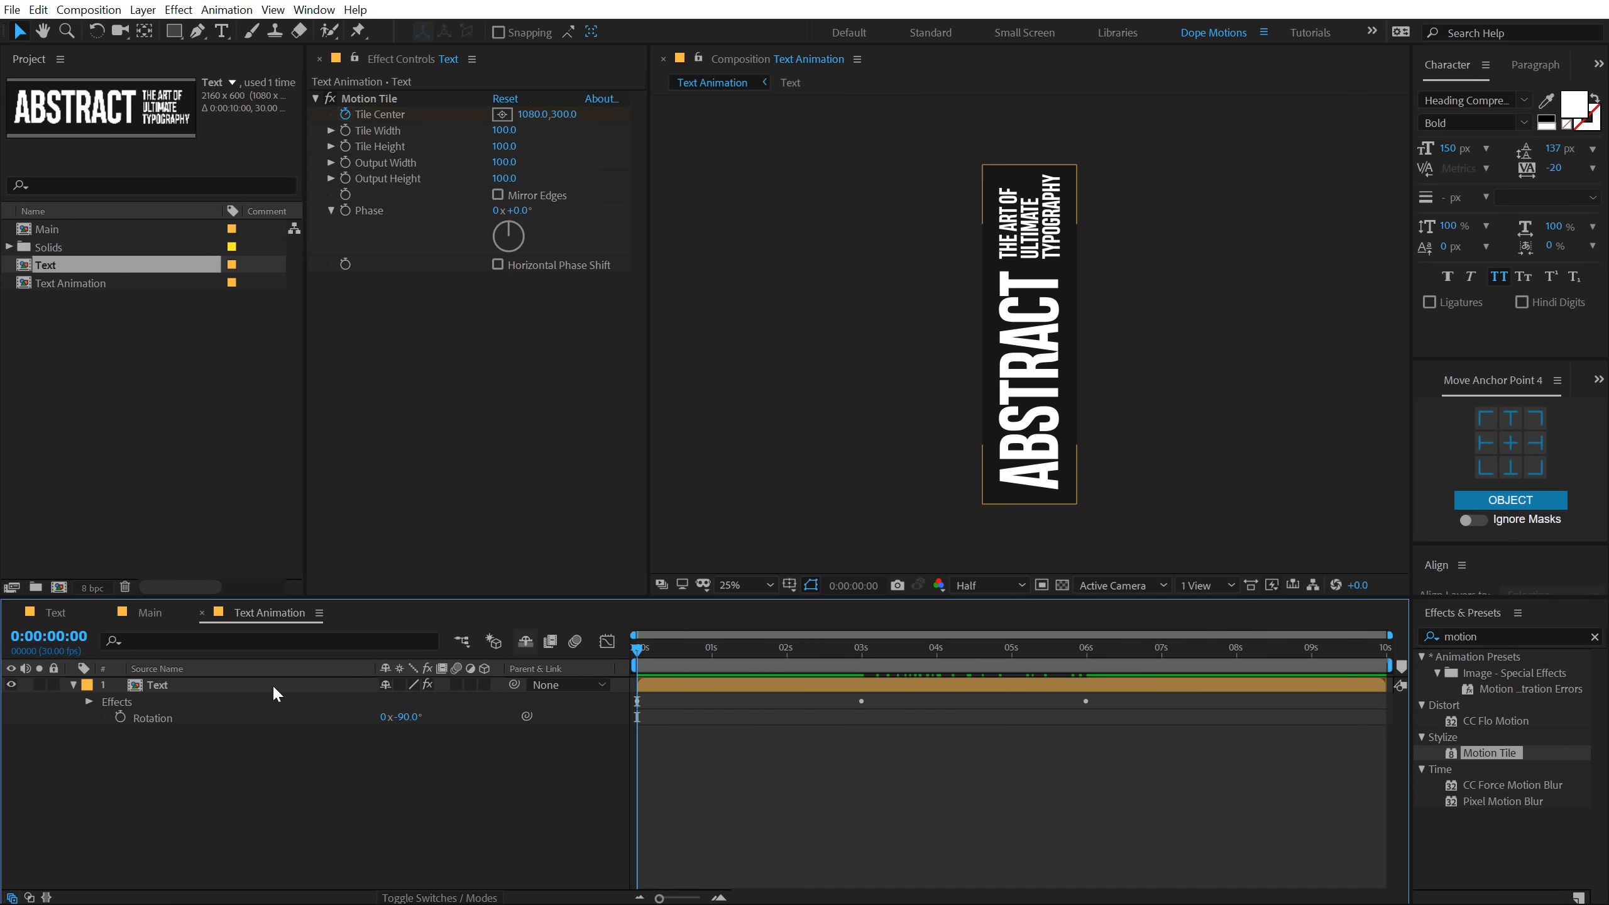
- Reveal the Text layer's Motion Tile keyframes, select all three Tile Center keyframes and show their speed graph
click(217, 686)
key(u)
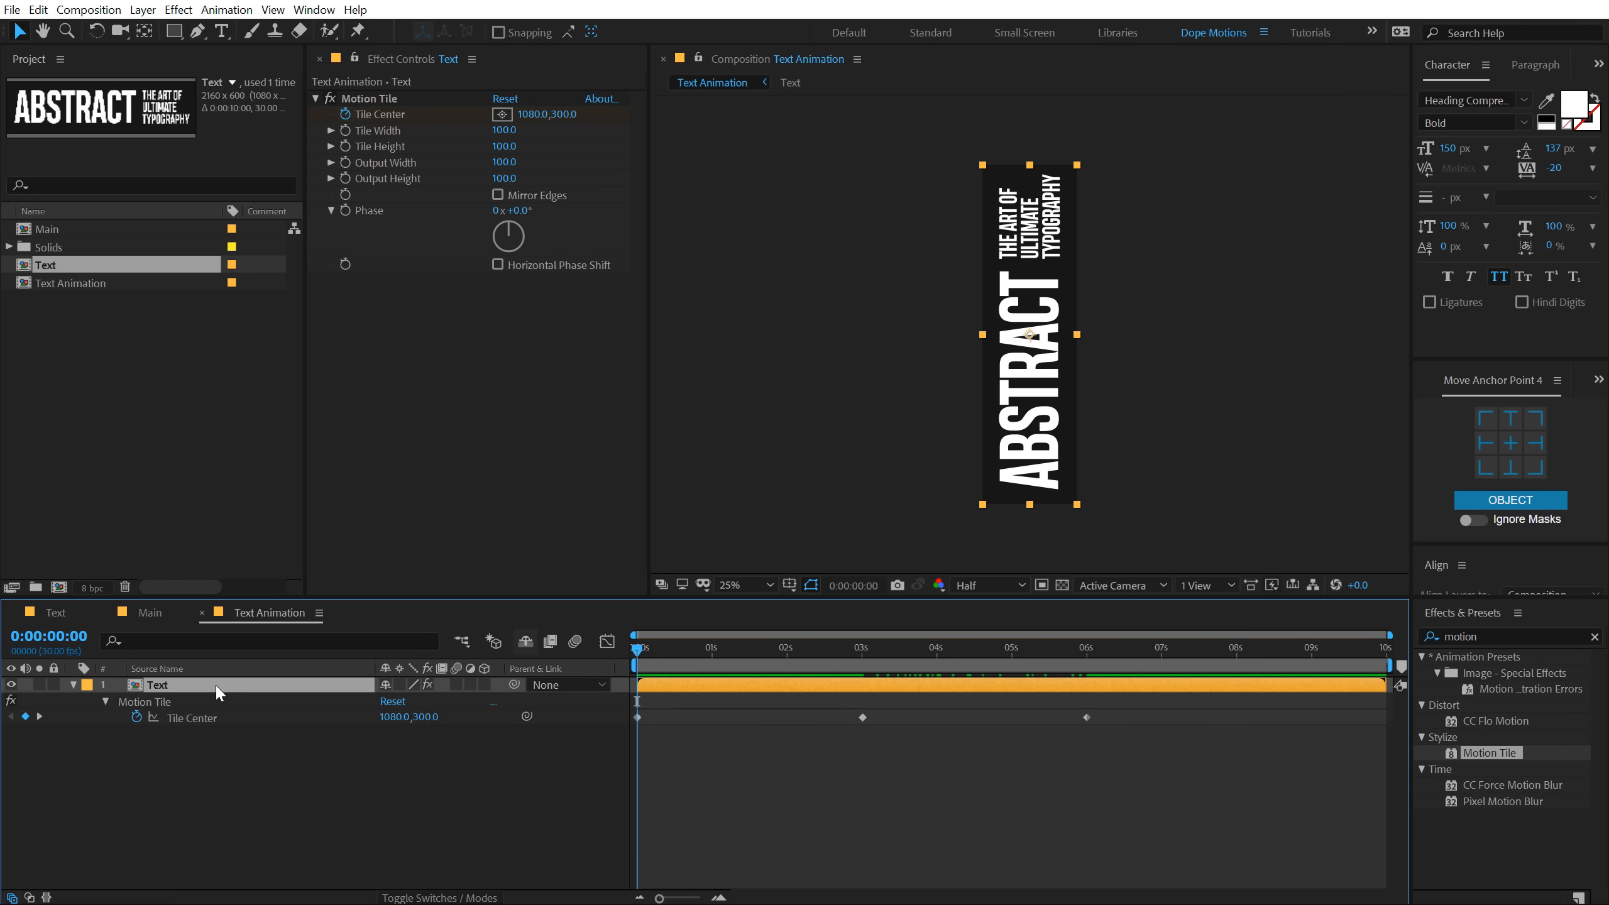
click(740, 648)
drag(743, 657, 749, 653)
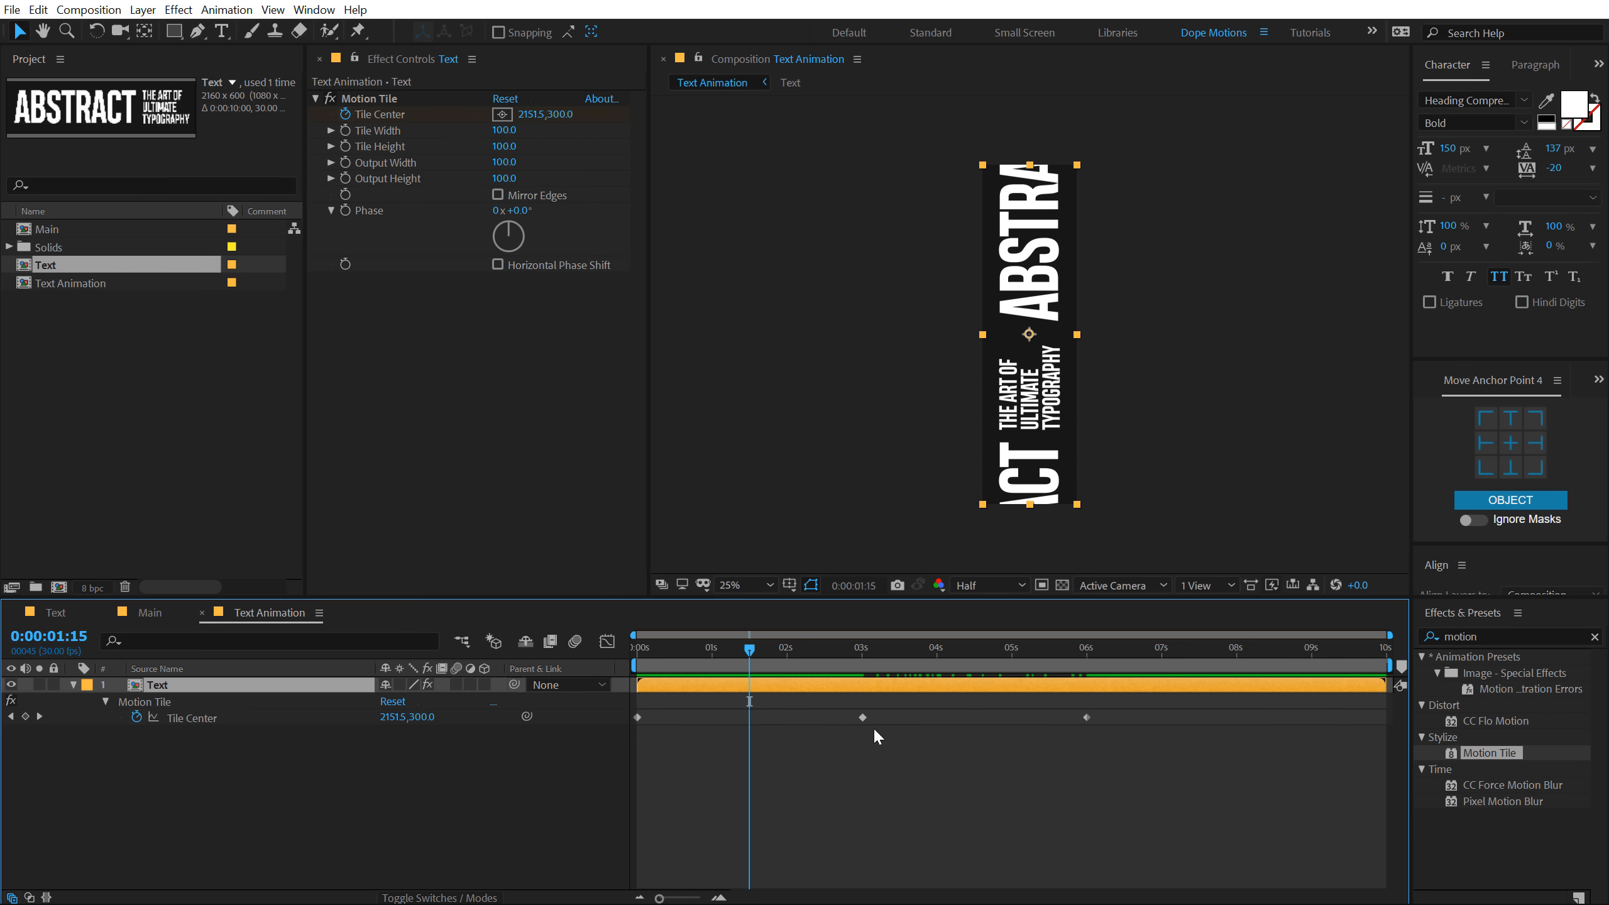
drag(1193, 763, 620, 684)
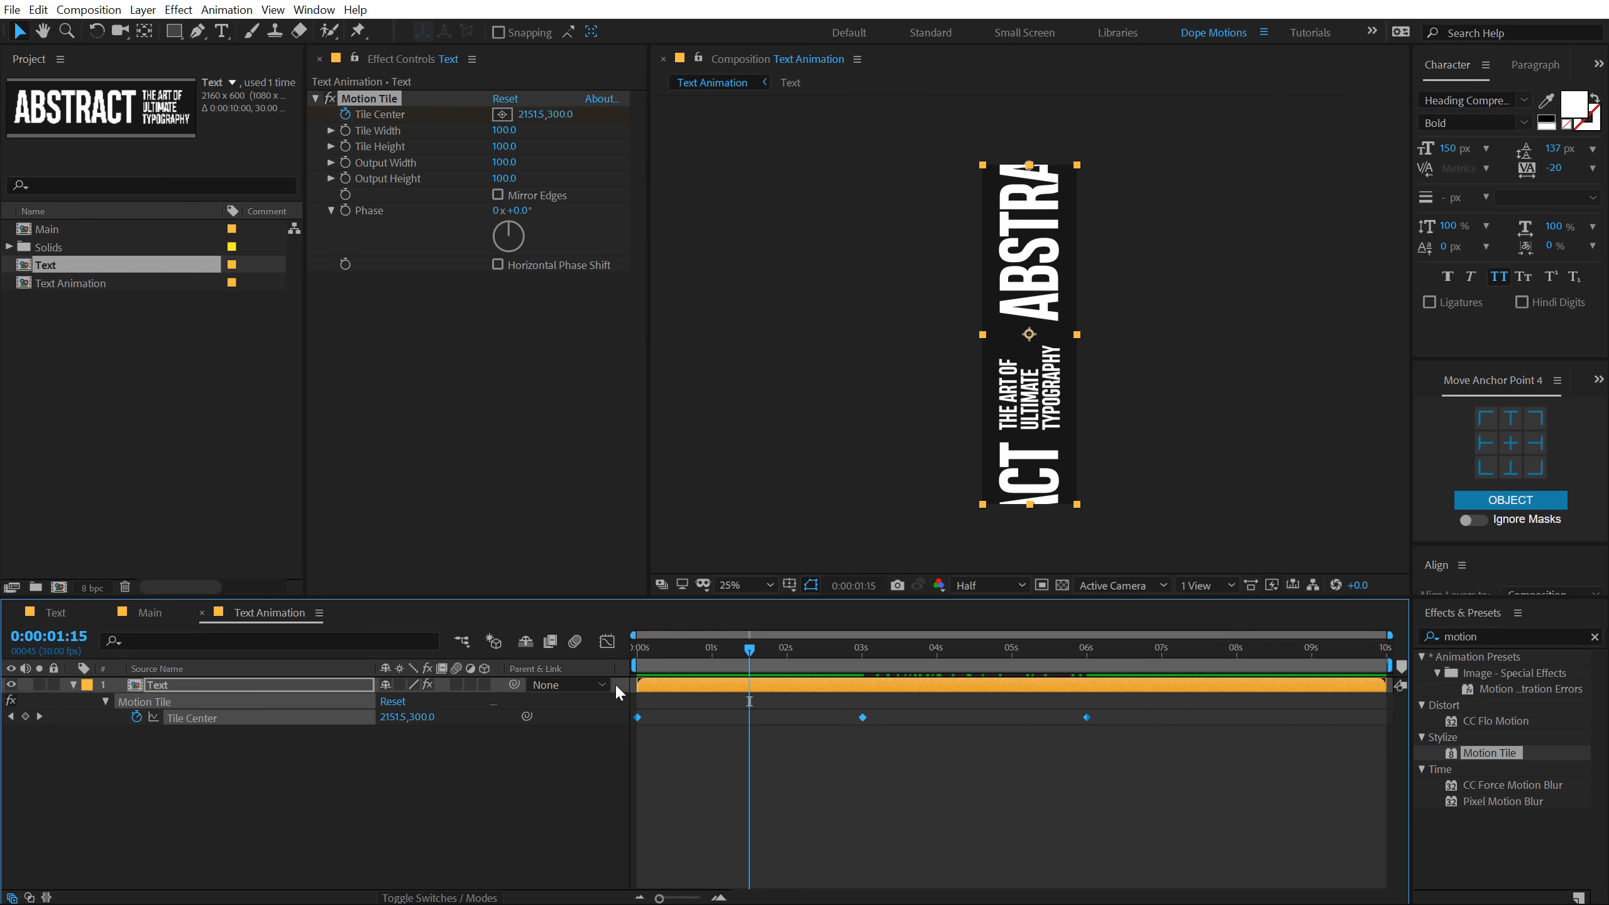
click(606, 642)
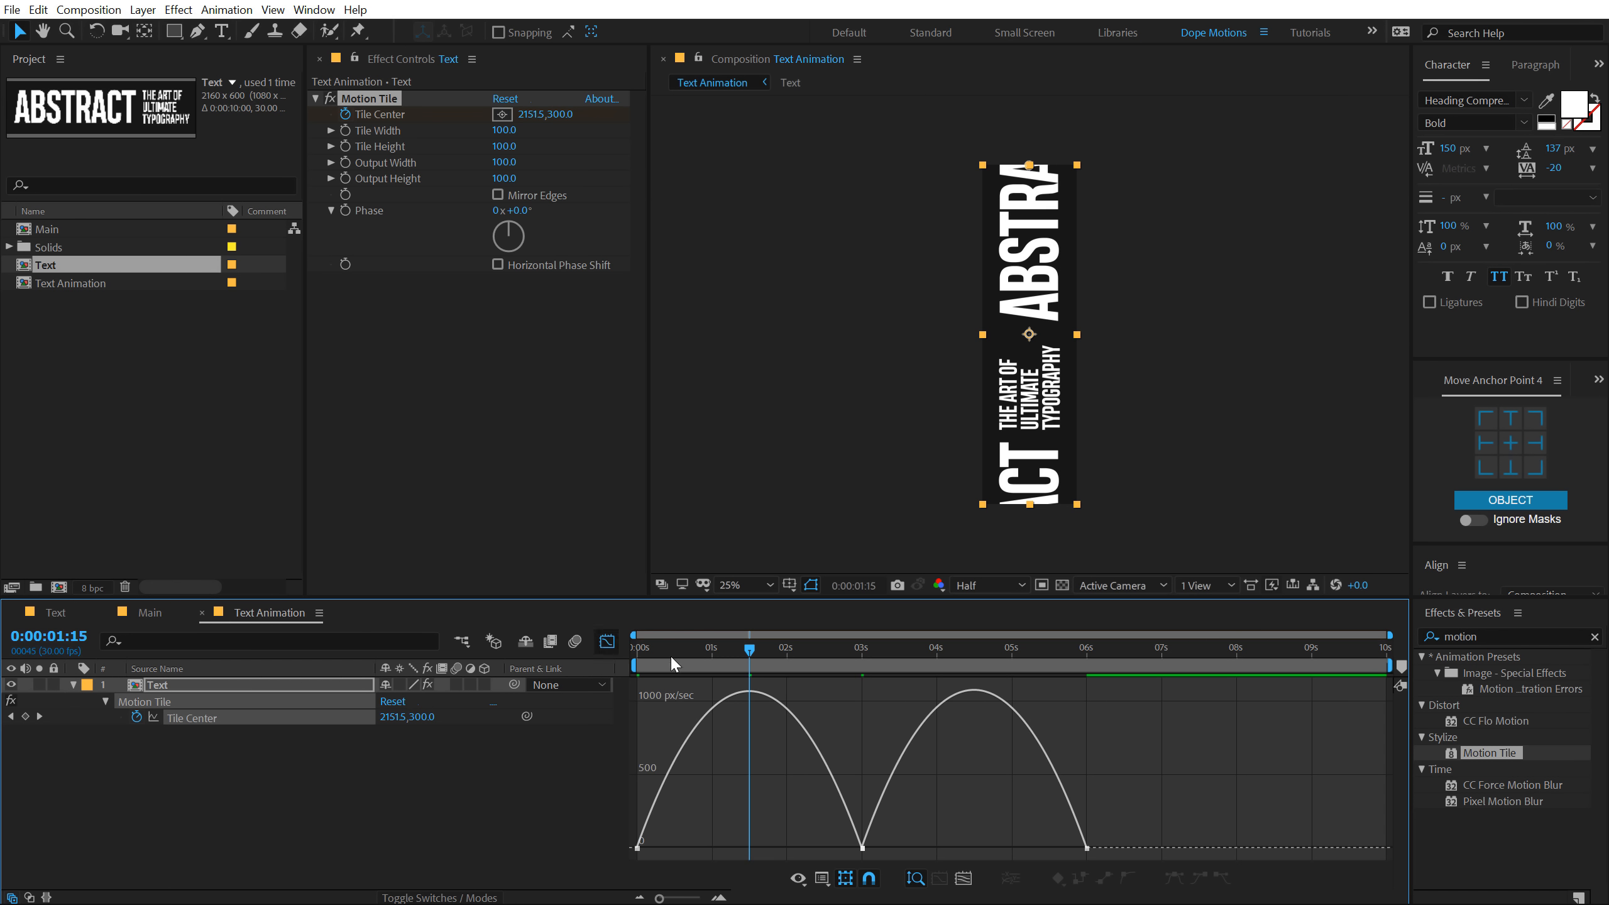
right_click(982, 758)
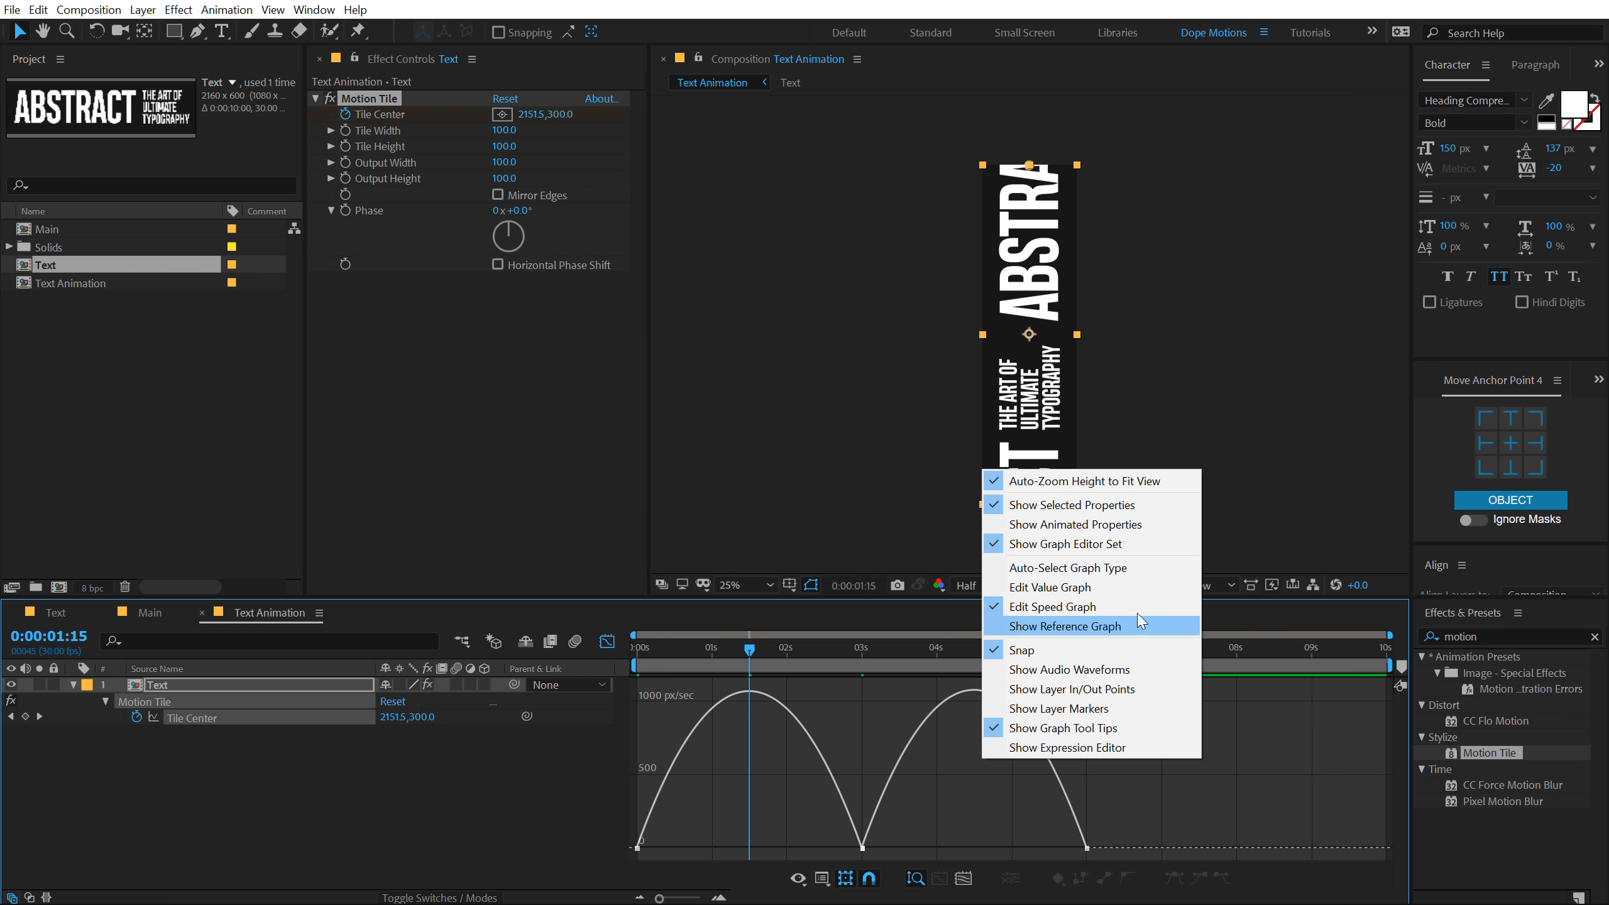
- Reshape the Tile Center speed curves into sharp peaks midway between keyframes, preview the motion and return to the layer timeline
drag(1179, 818, 727, 858)
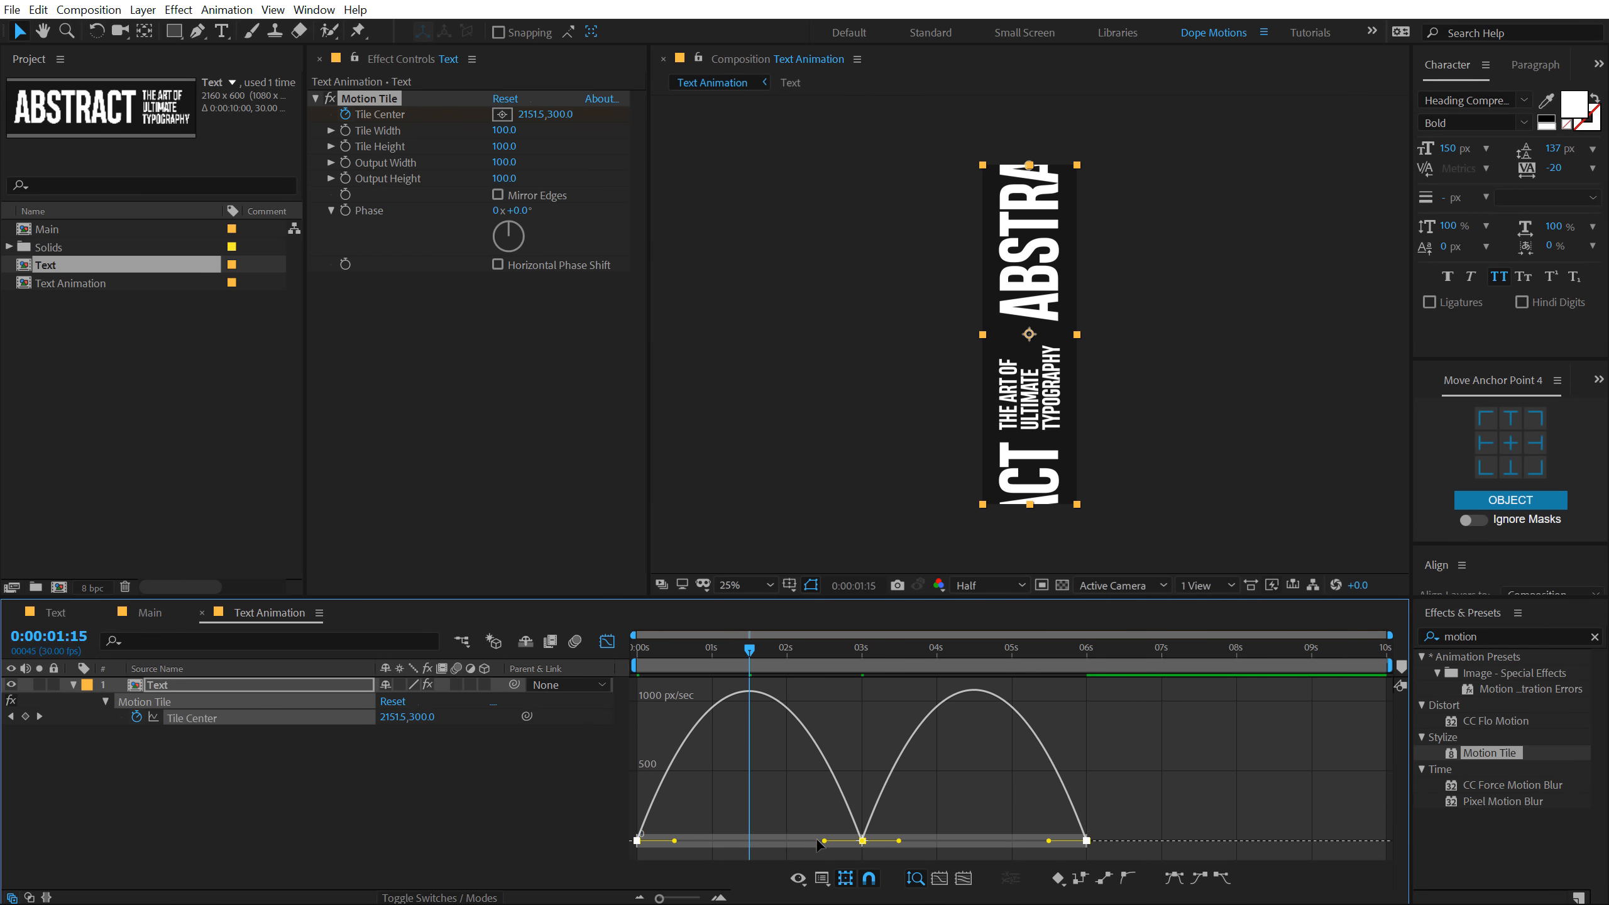
drag(823, 840, 760, 842)
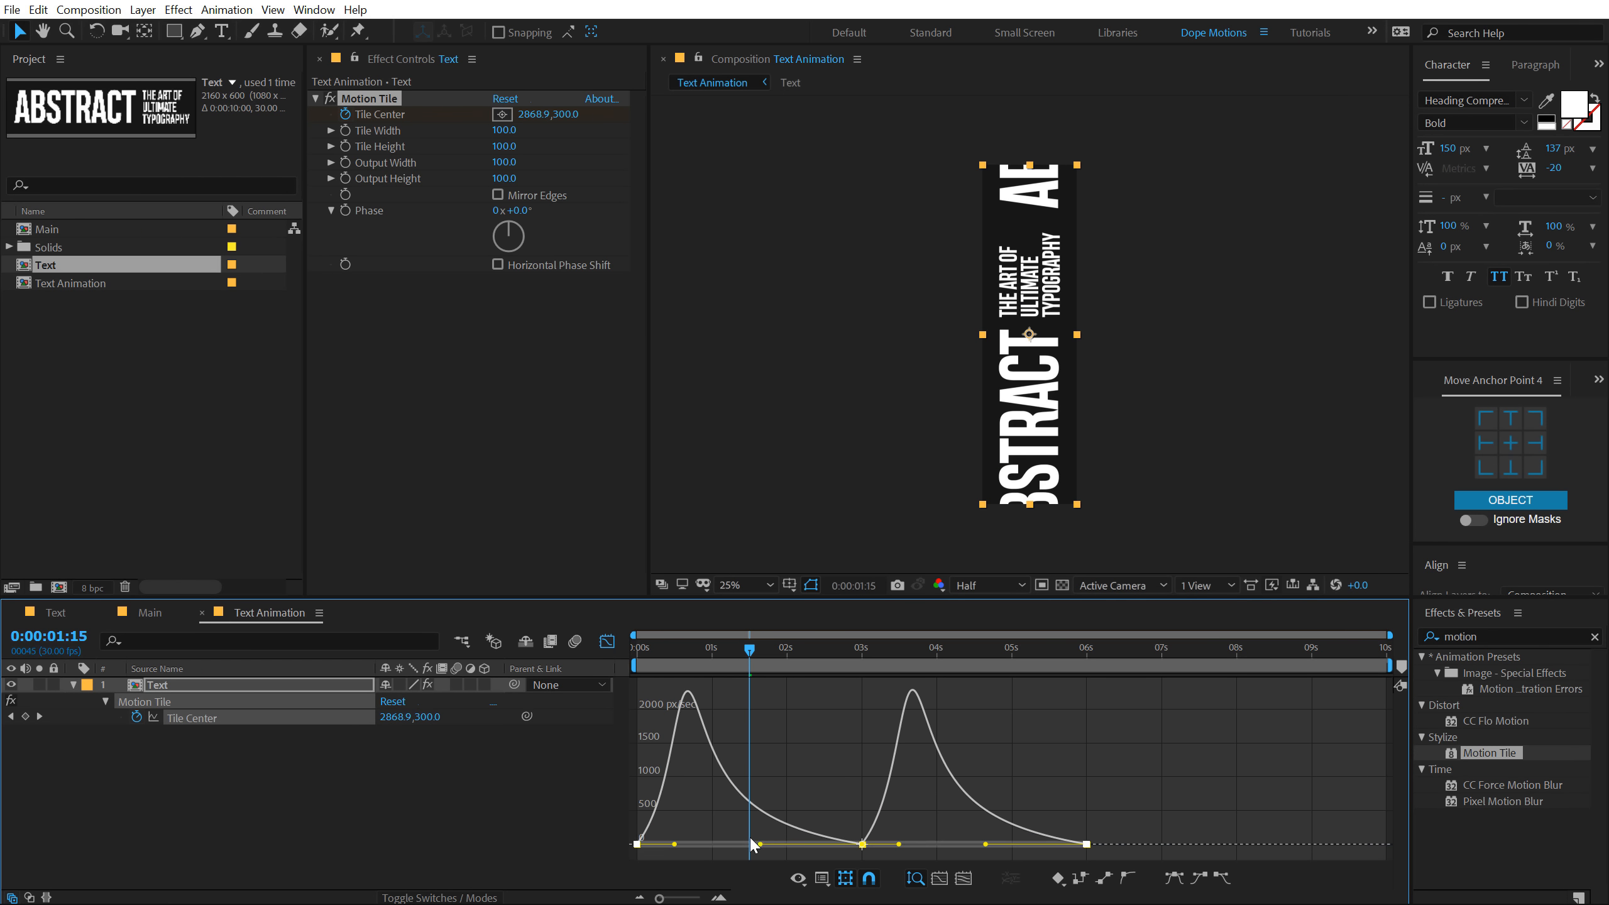
scroll(729, 795, up, 3)
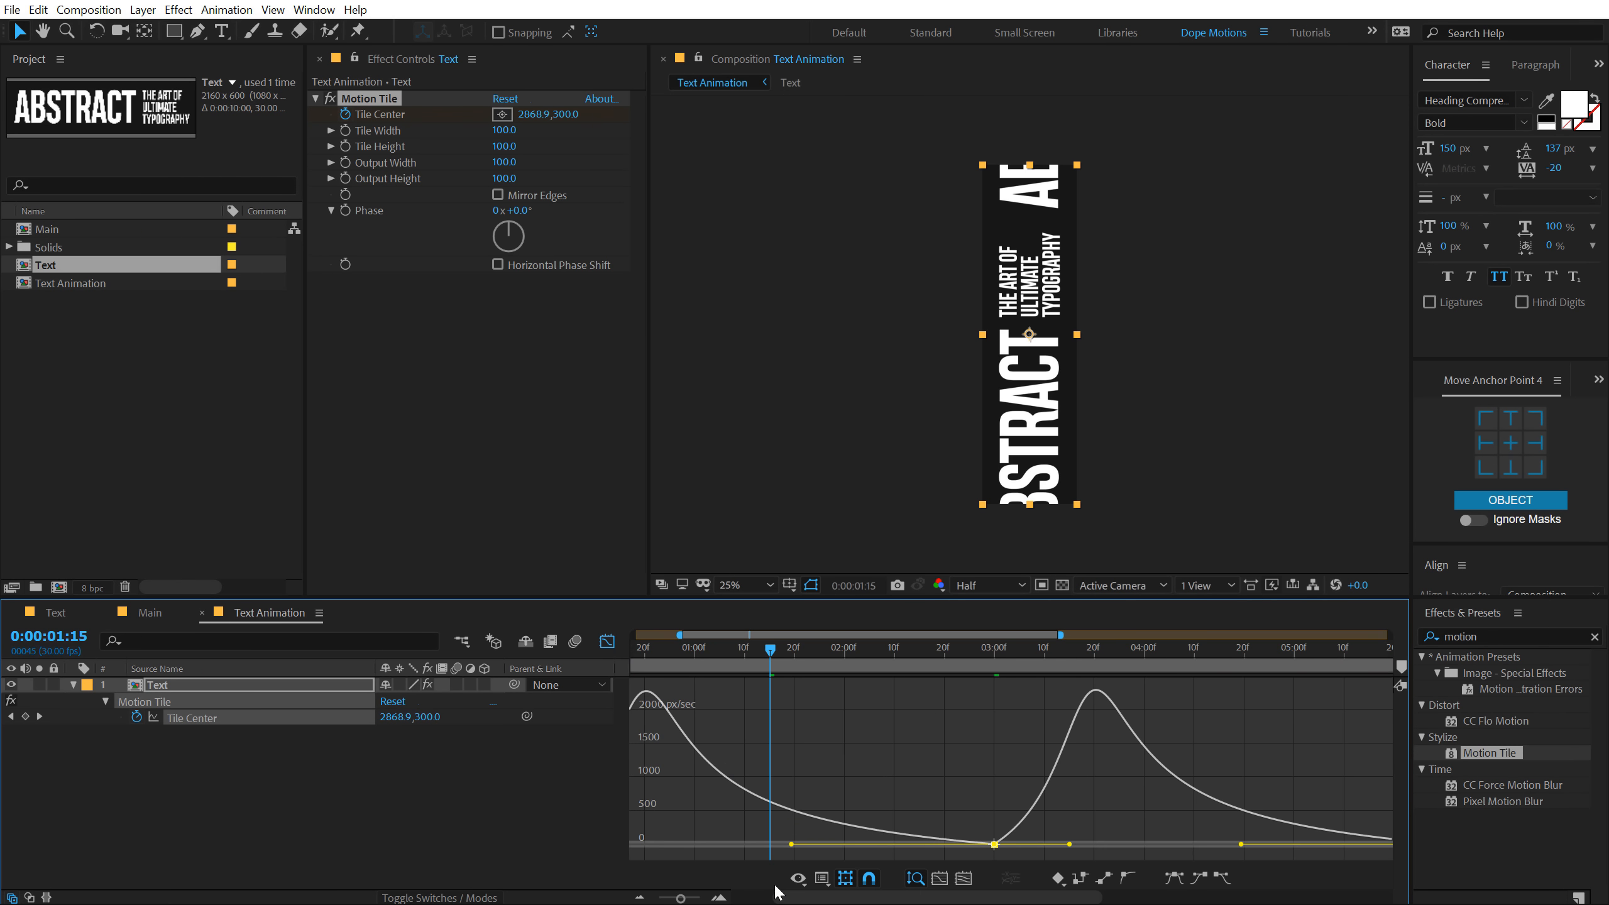
scroll(942, 816, down, 3)
drag(942, 816, 749, 842)
key(space)
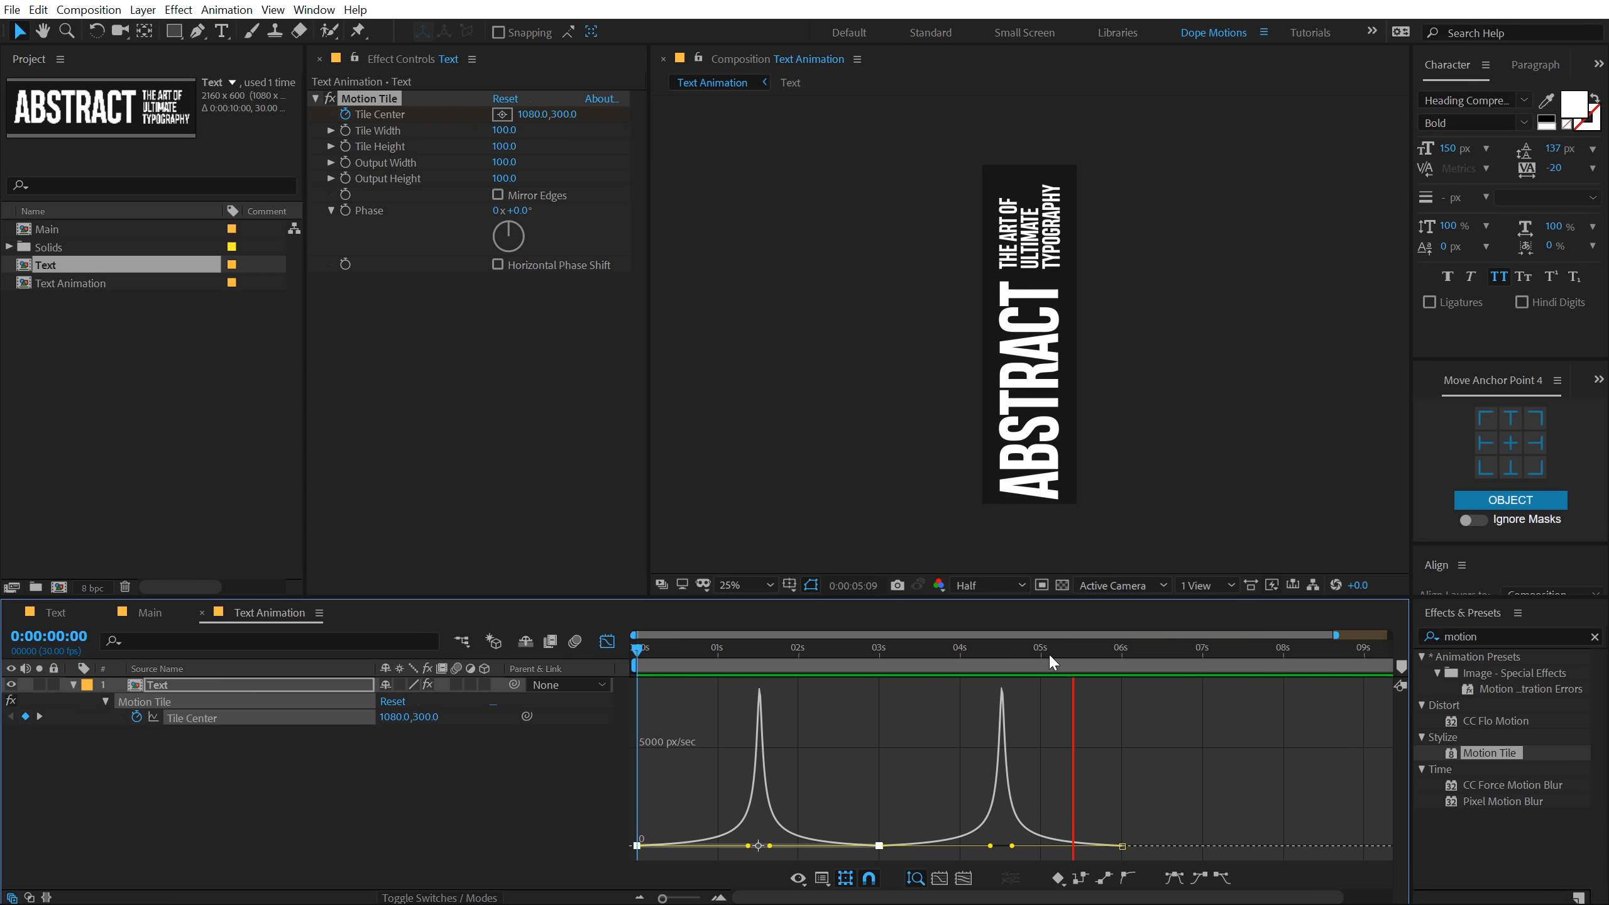
drag(1131, 649, 1202, 670)
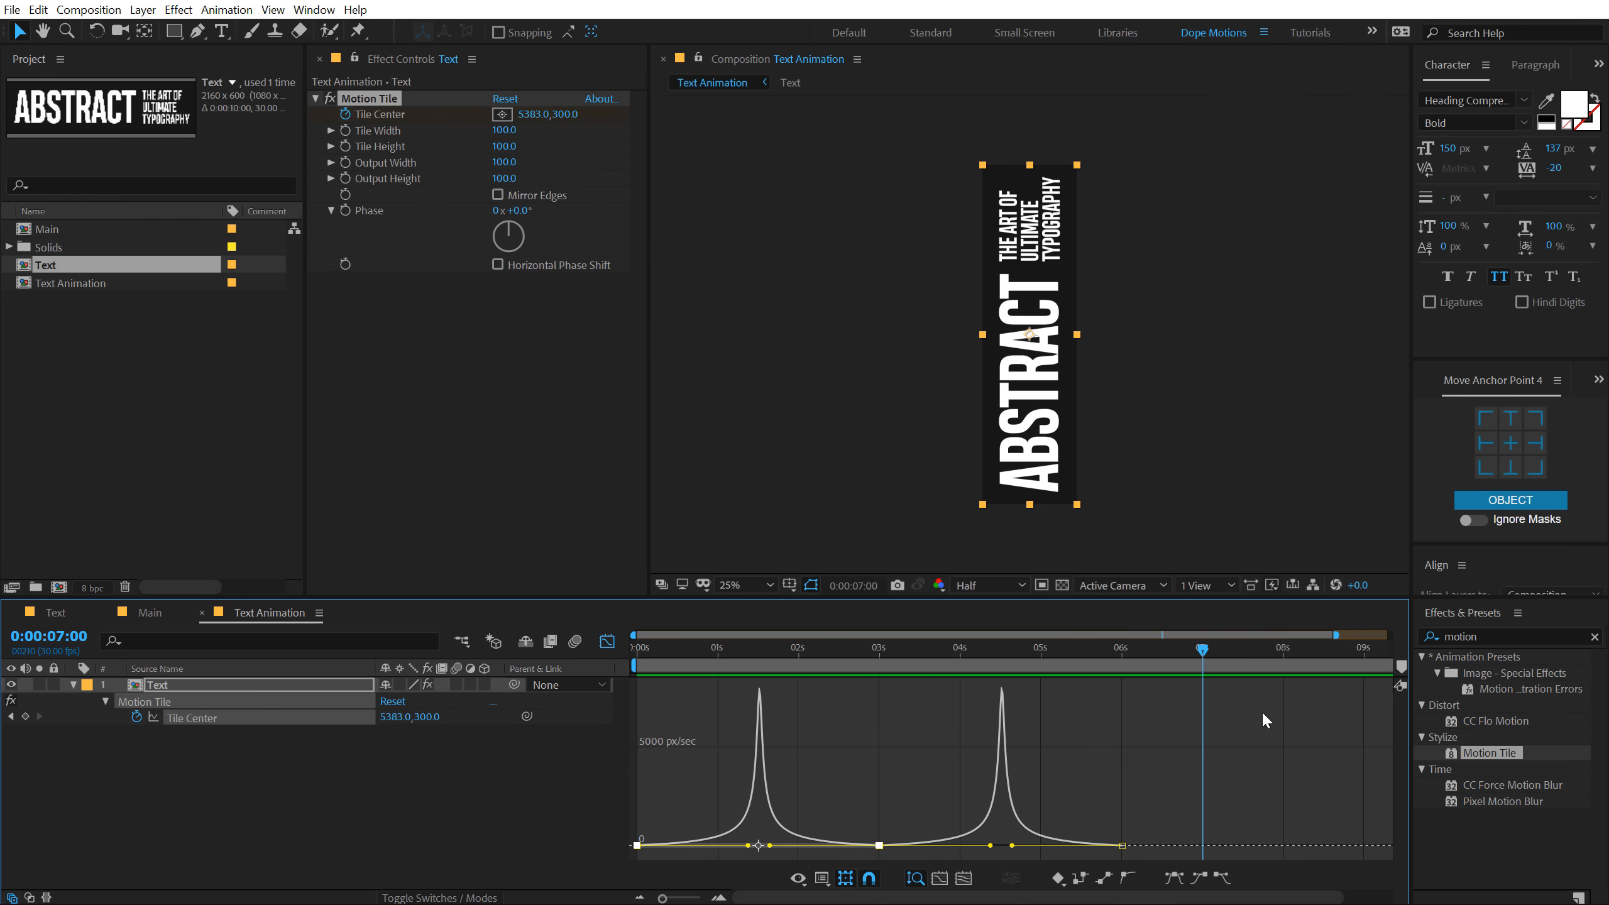
click(607, 643)
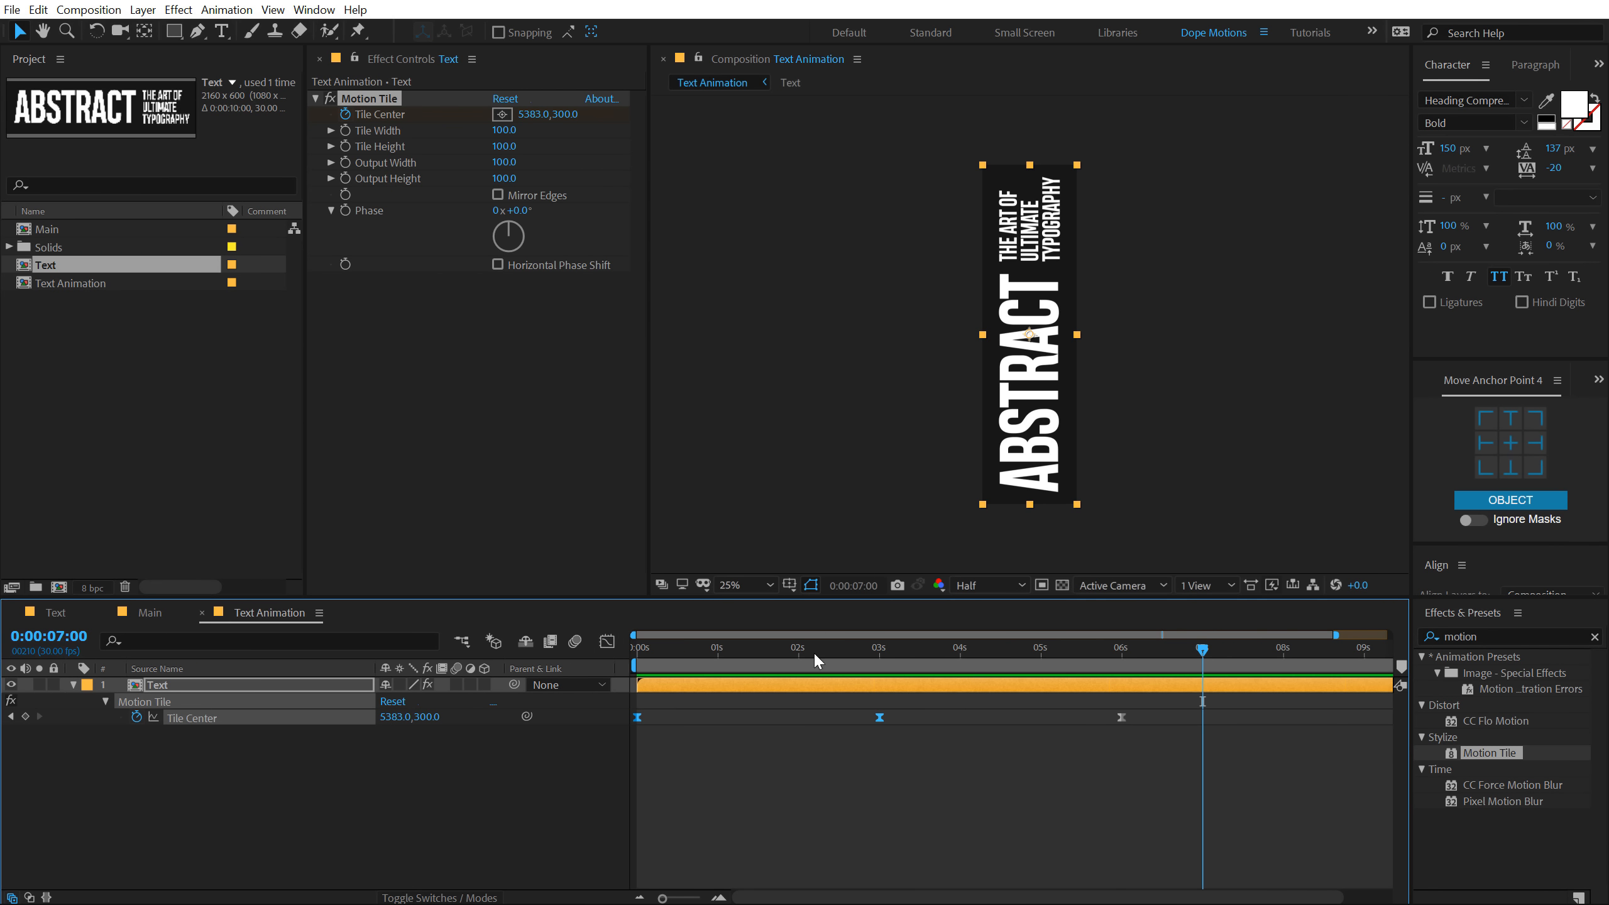
click(807, 772)
- Open the Main composition, move its timeline to the front and add the Text Animation composition as a layer
click(126, 556)
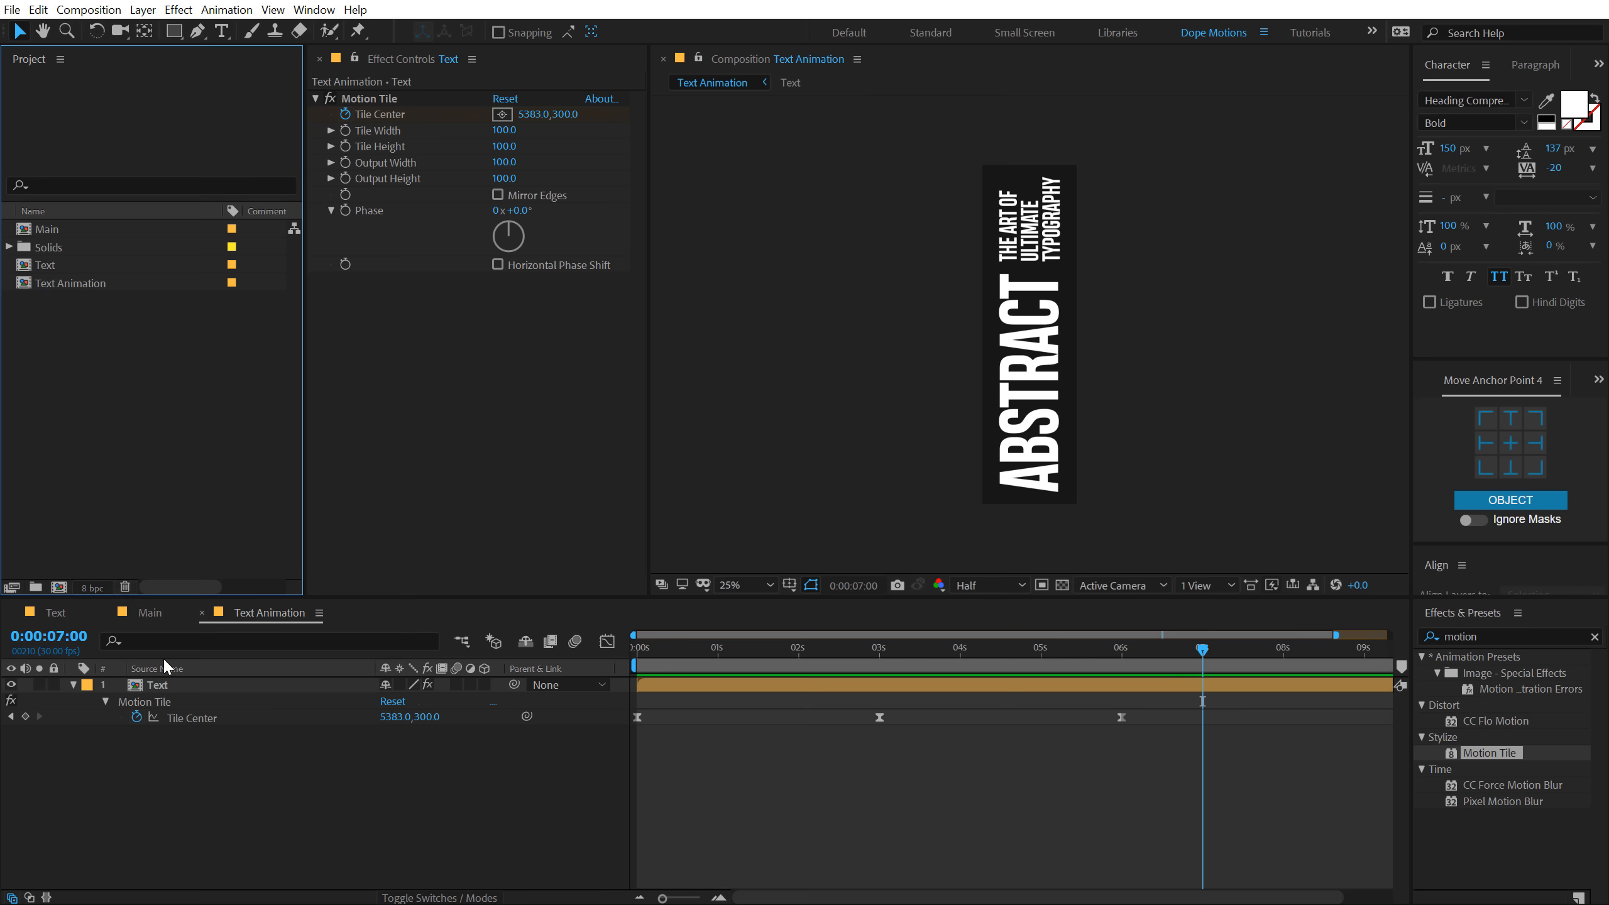
click(153, 613)
drag(76, 613, 35, 613)
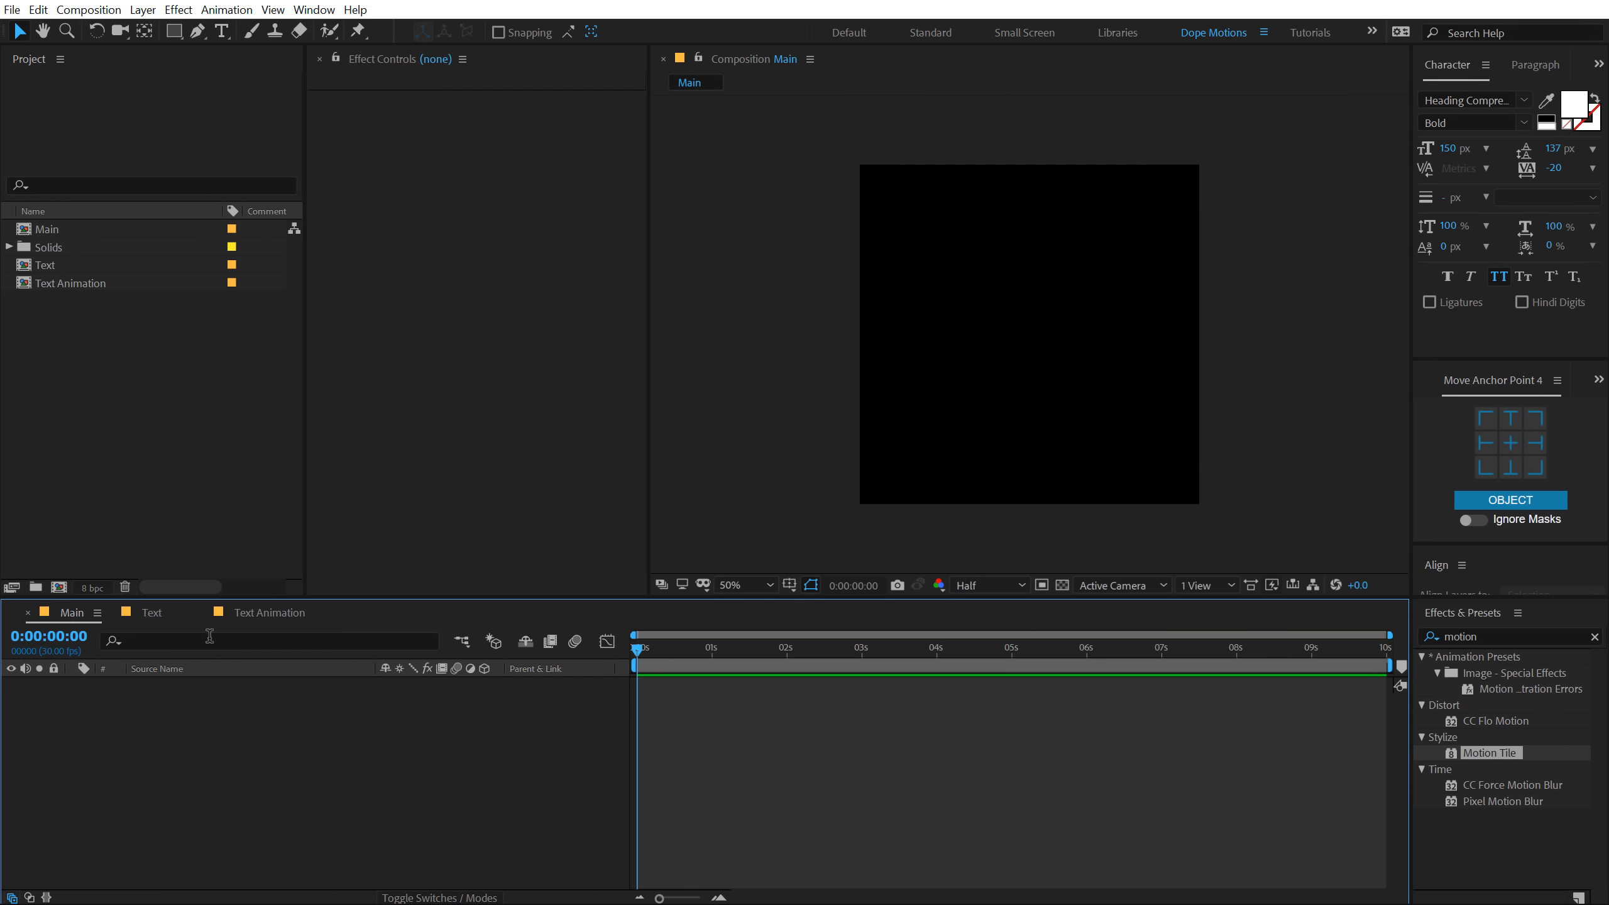
click(117, 293)
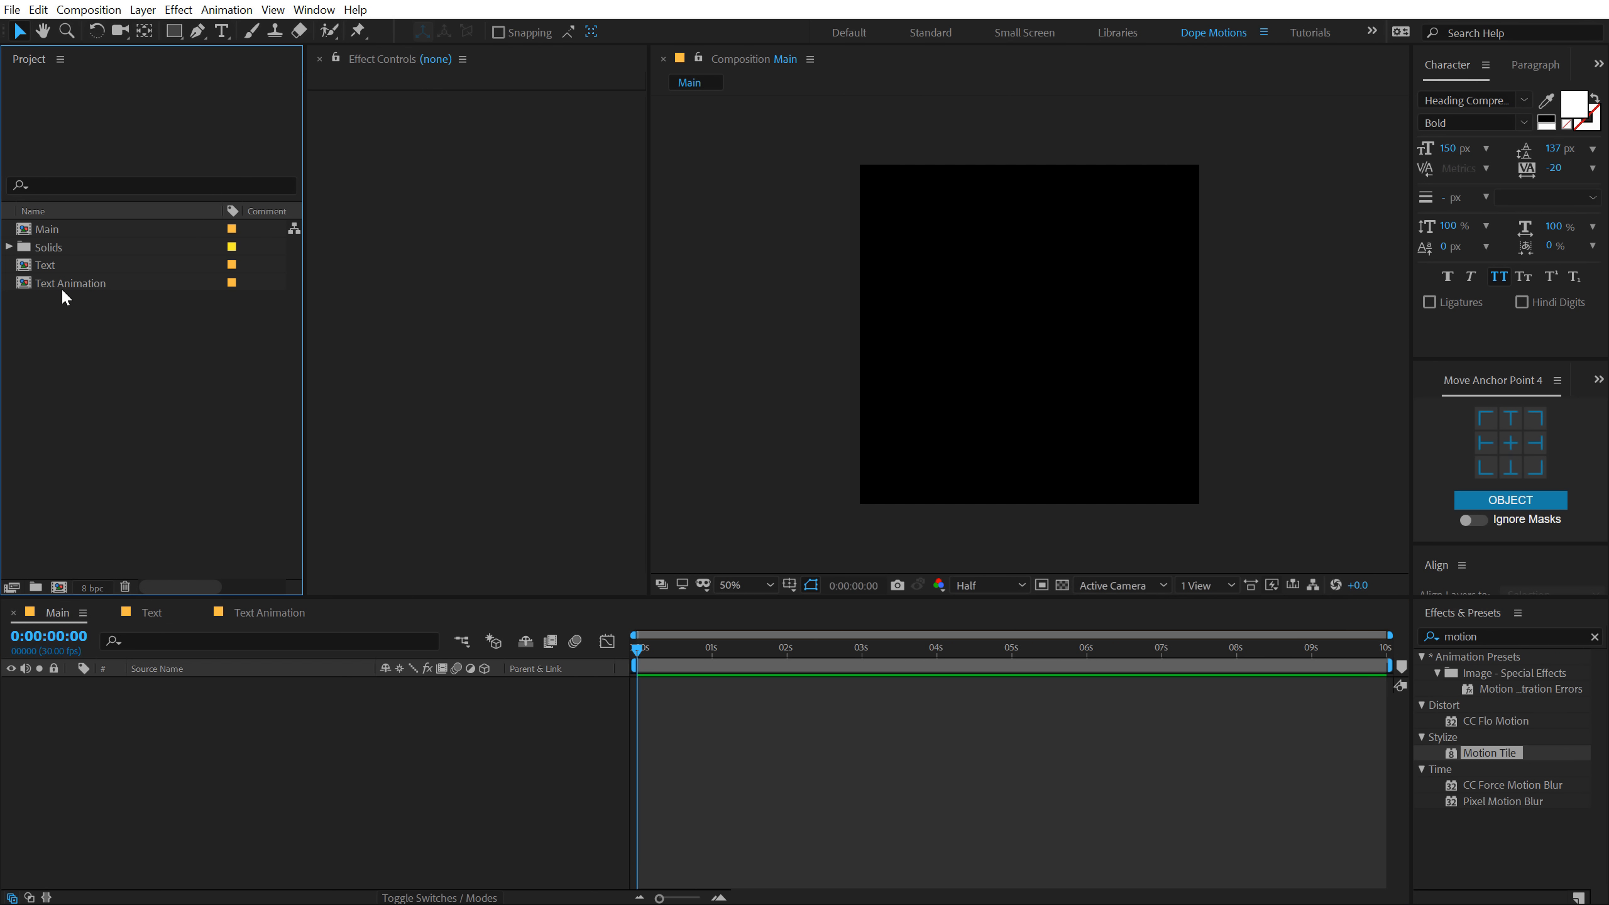
drag(62, 283, 131, 516)
drag(169, 764, 170, 765)
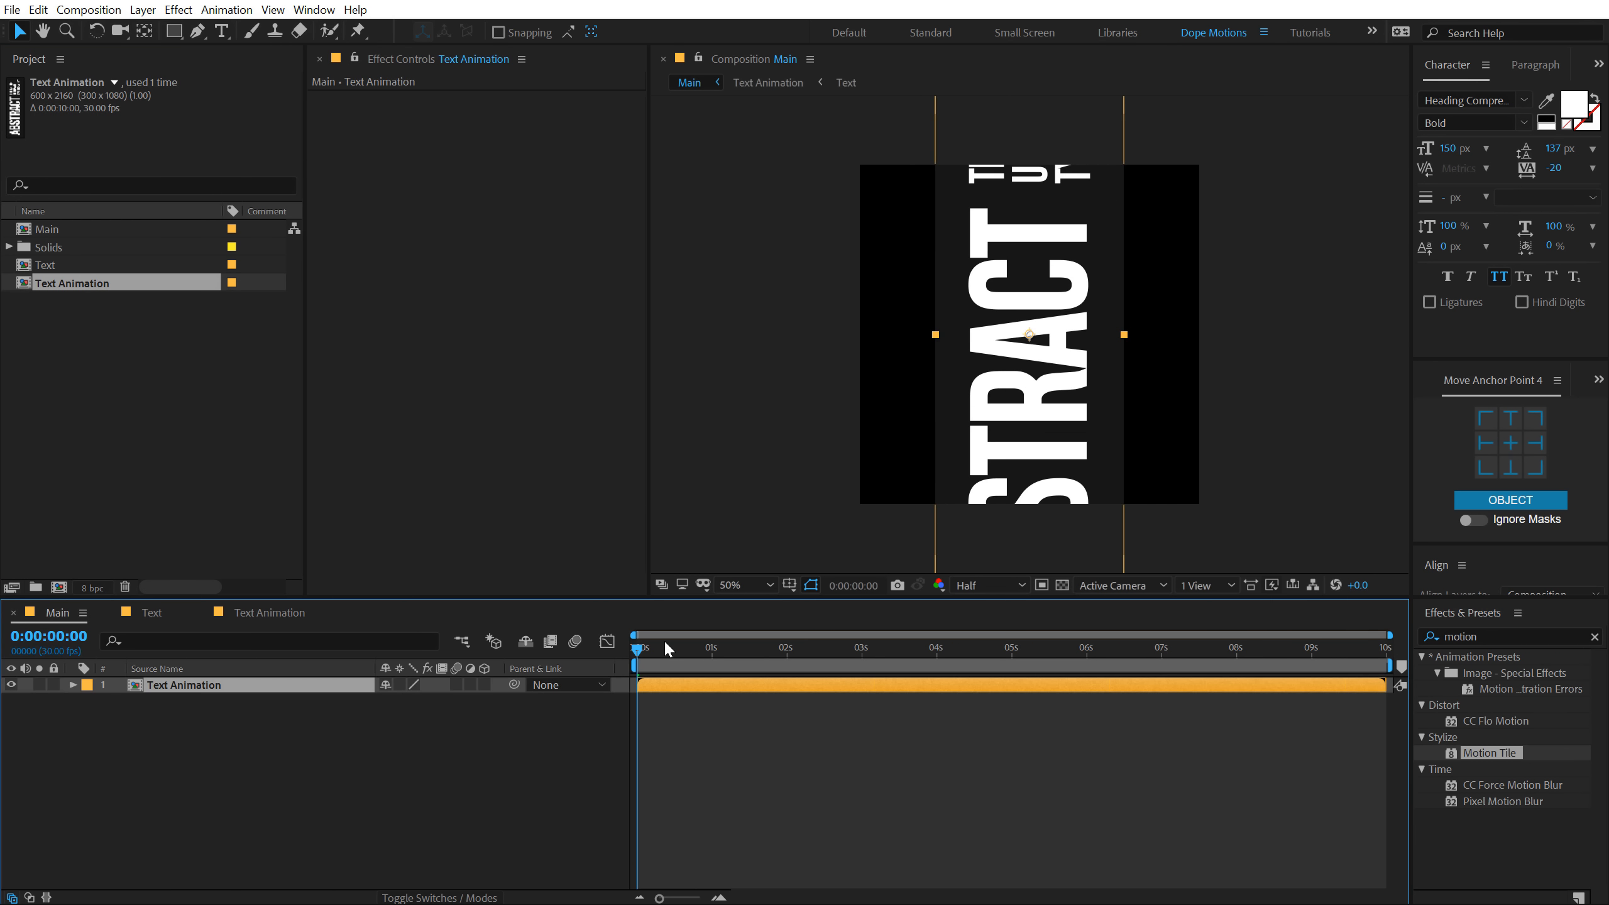
- Preview the Main composition, then set the Text Animation layer's scale to 35%
key(space)
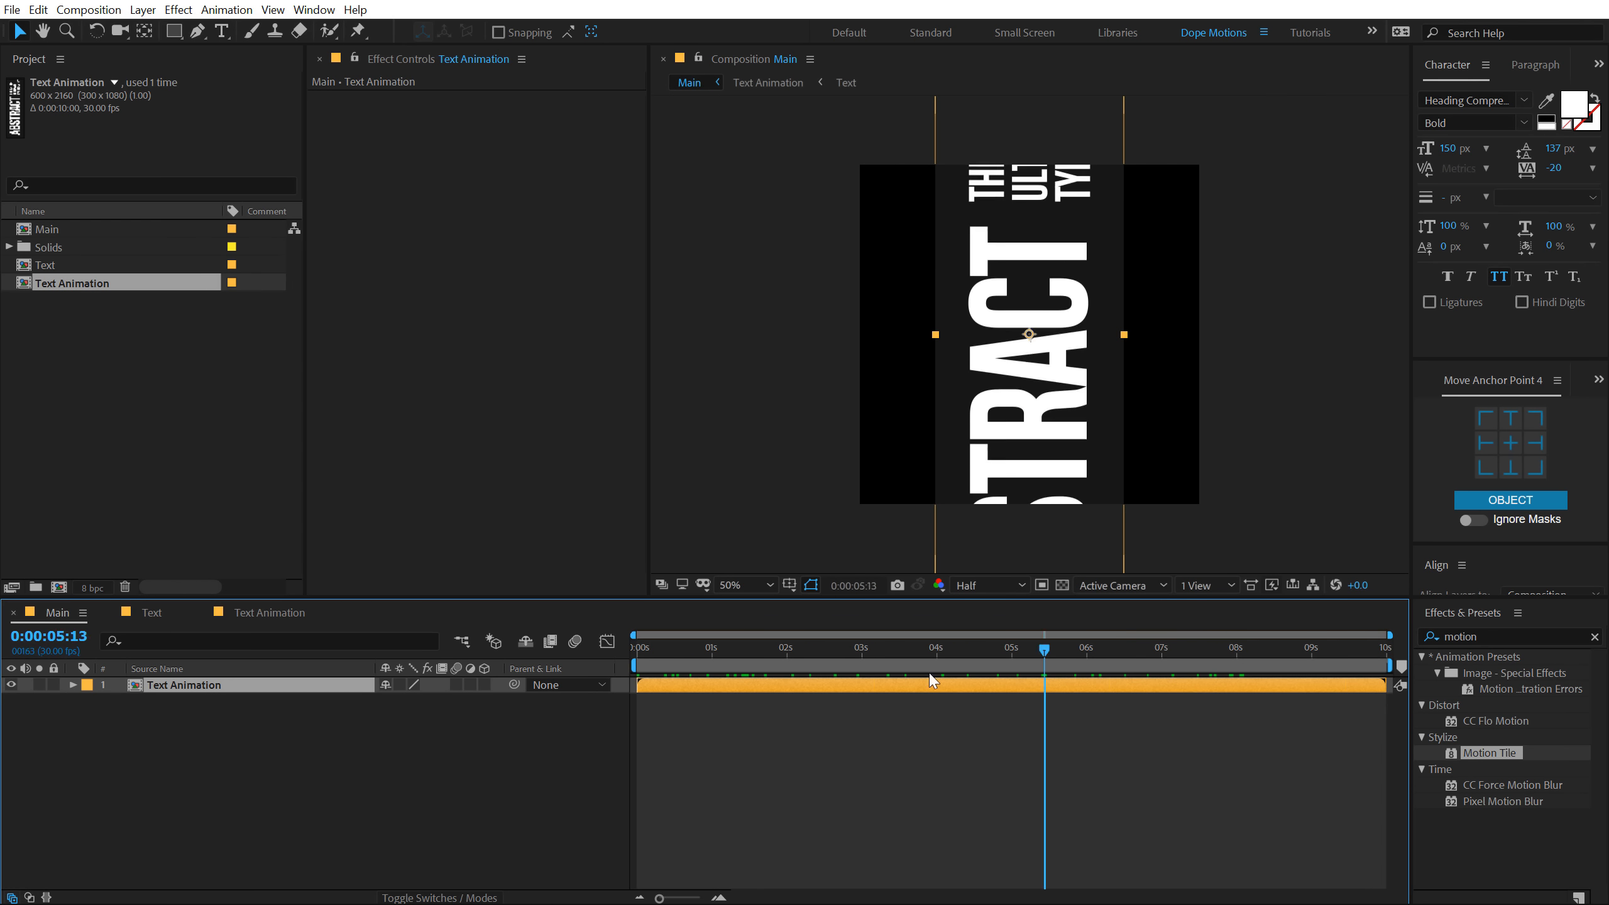
key(space)
key(s)
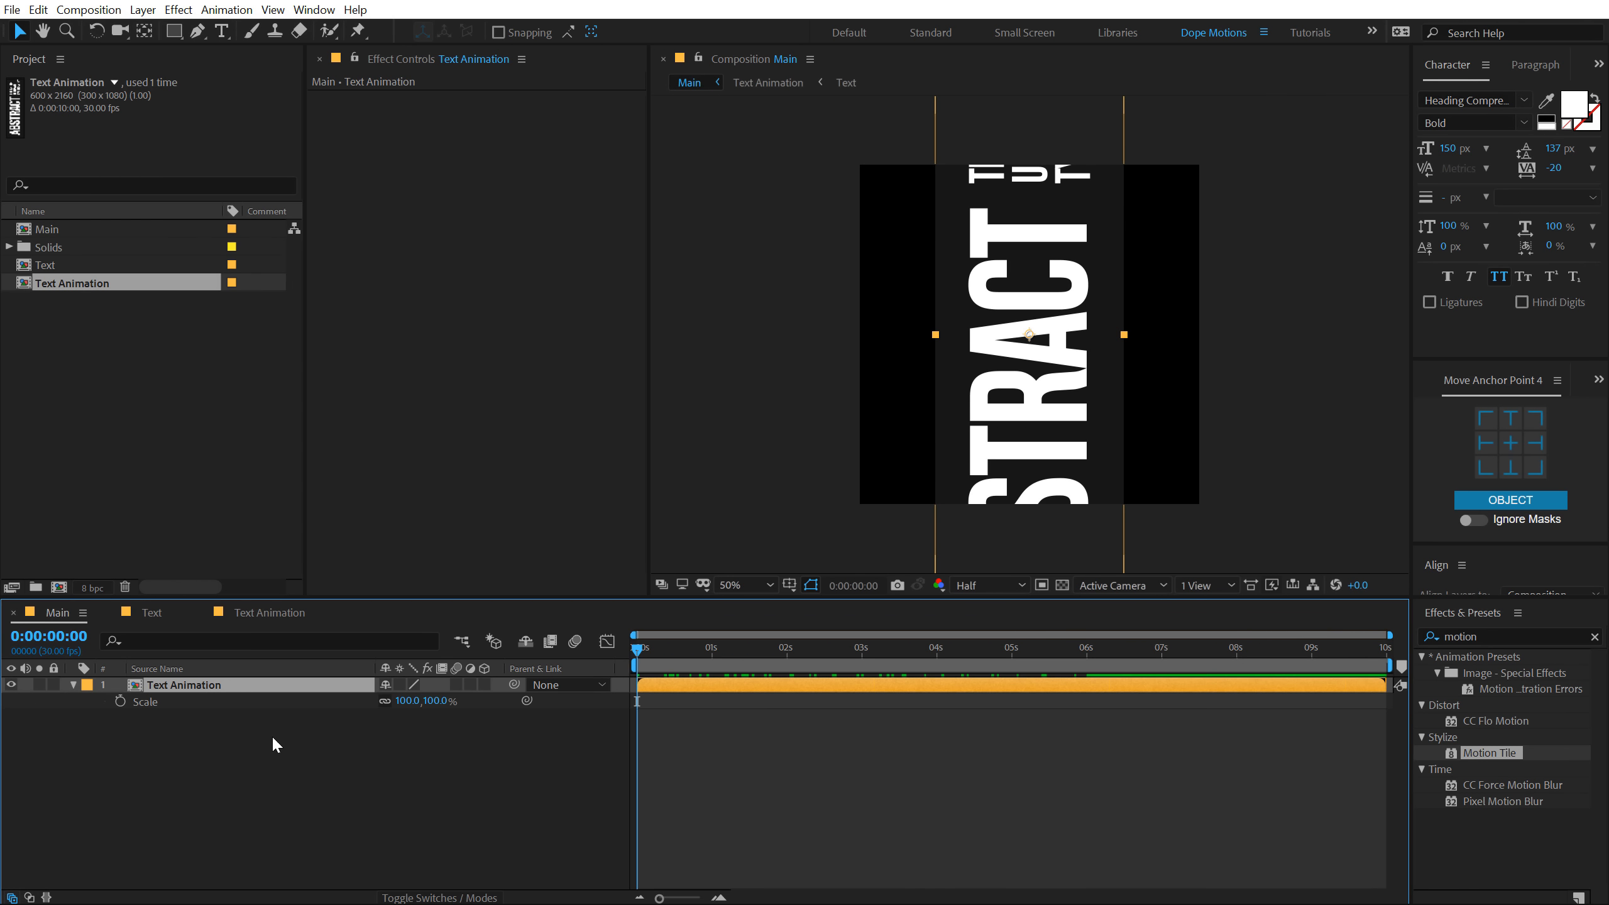
click(442, 700)
text(35)
key(Return)
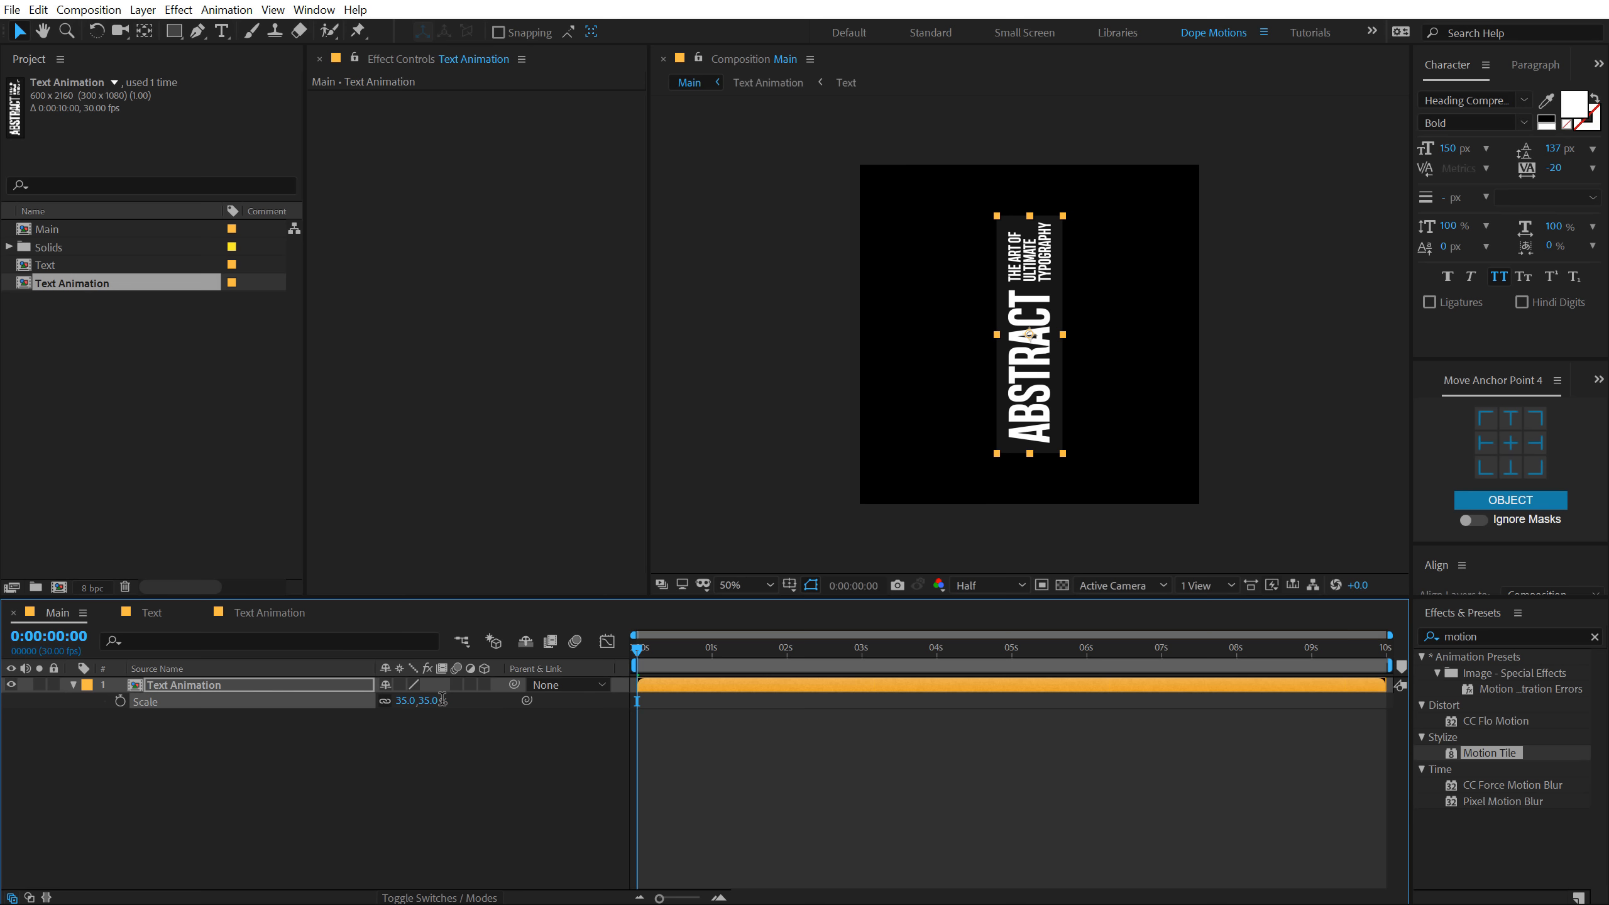
- Enlarge the composition viewer area and set its preview resolution to Full
click(411, 767)
drag(571, 598, 576, 692)
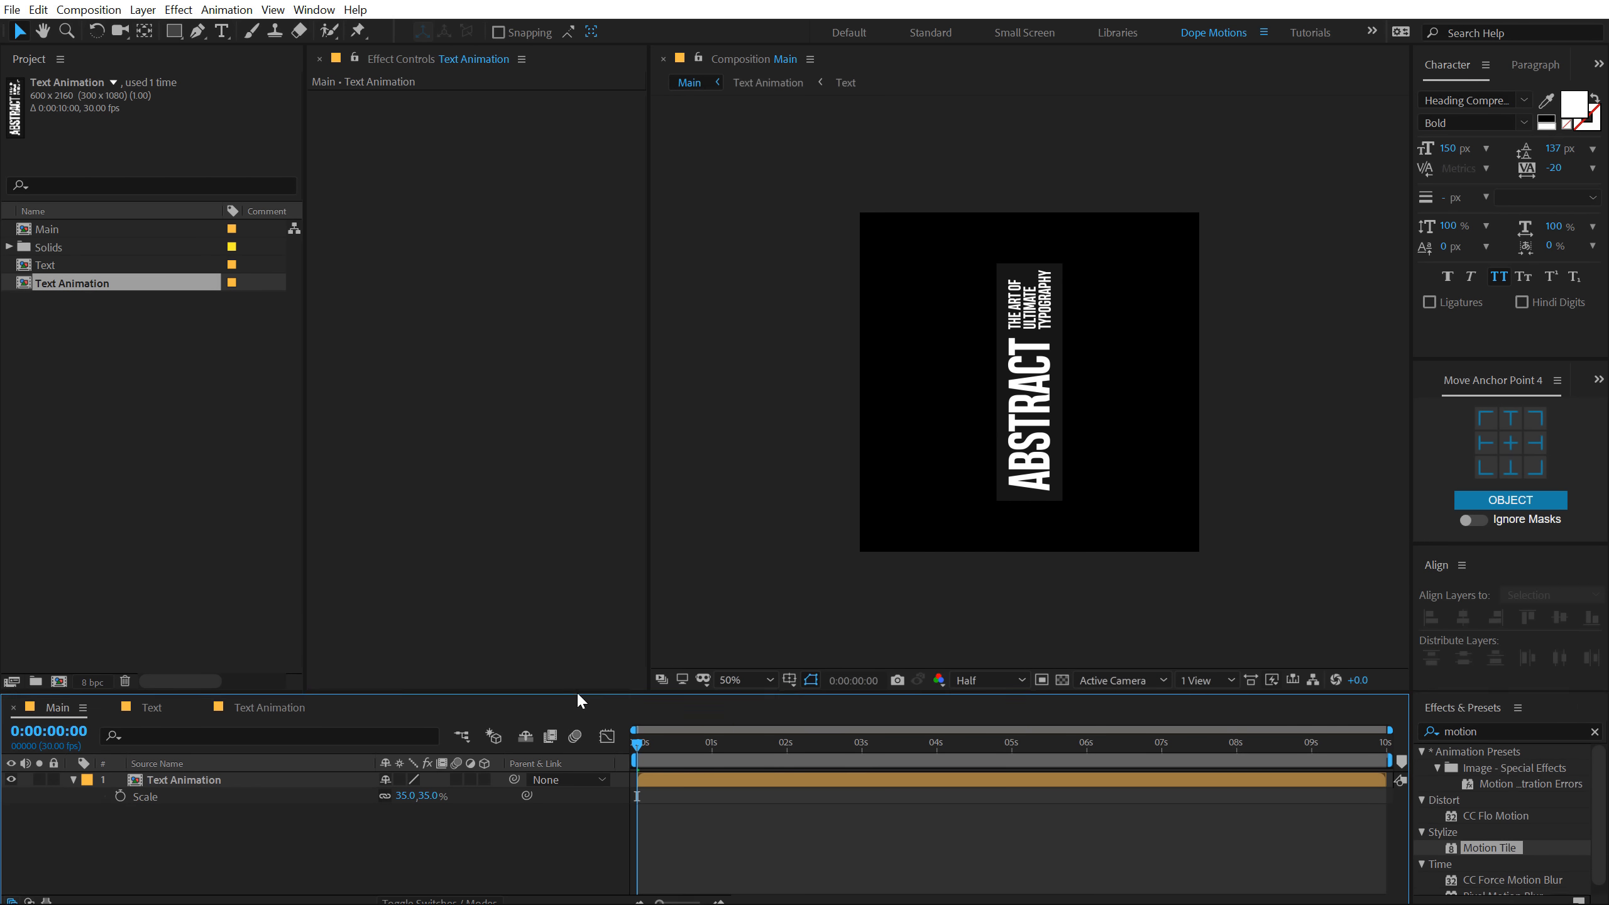
scroll(940, 463, up, 1)
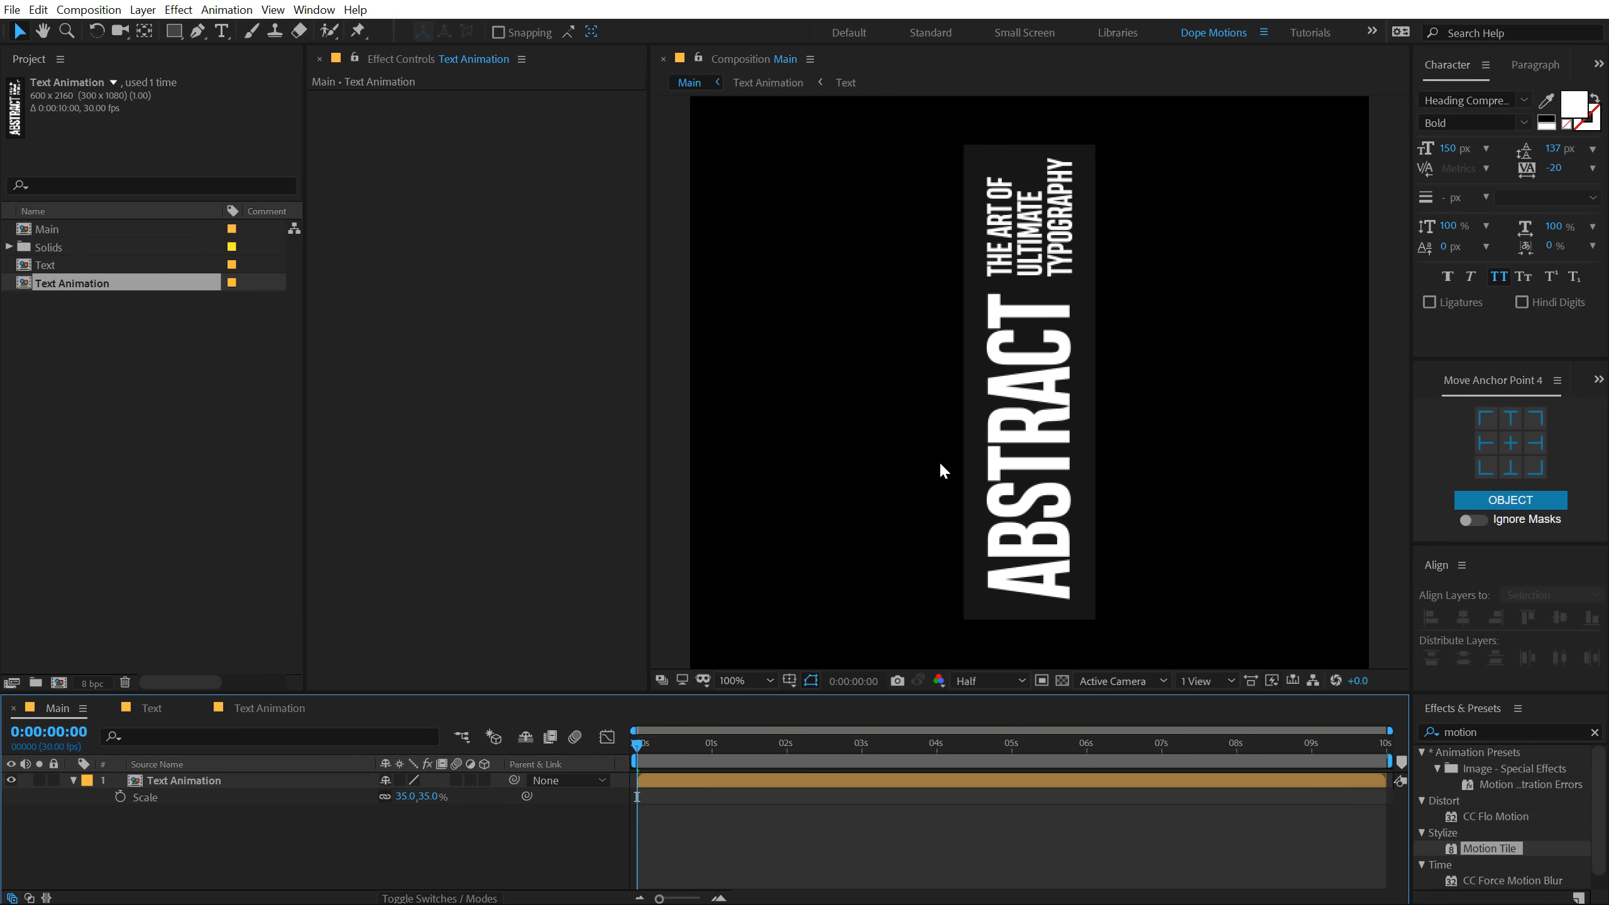
click(955, 681)
click(958, 714)
- Find the Mesh Warp effect and apply it to the Text Animation layer
click(342, 805)
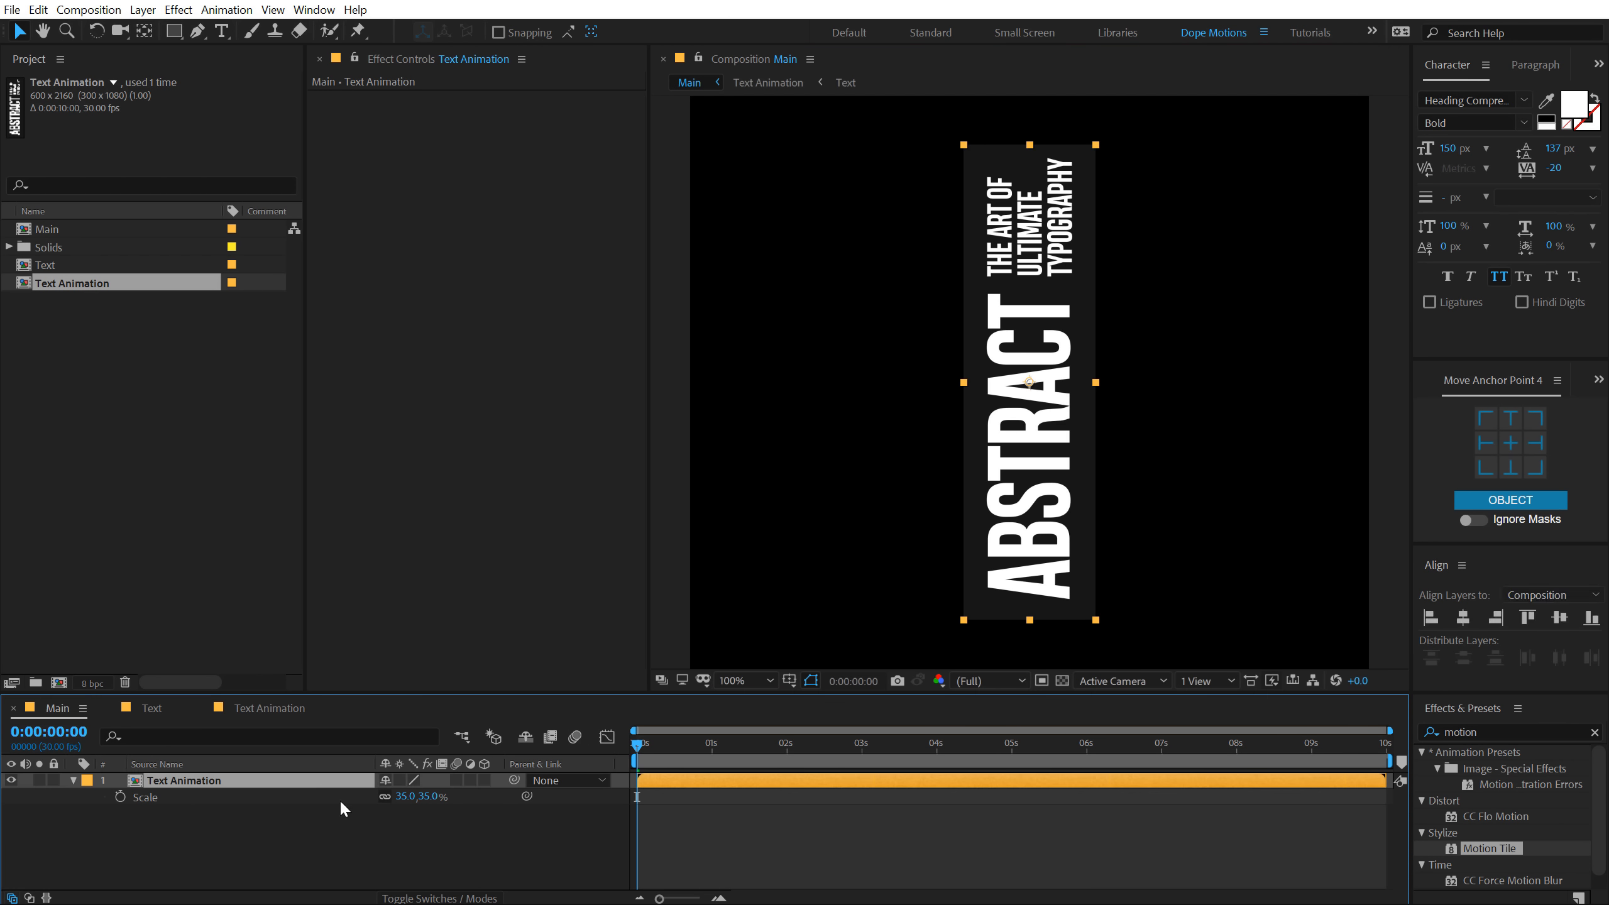
drag(1474, 732, 1289, 744)
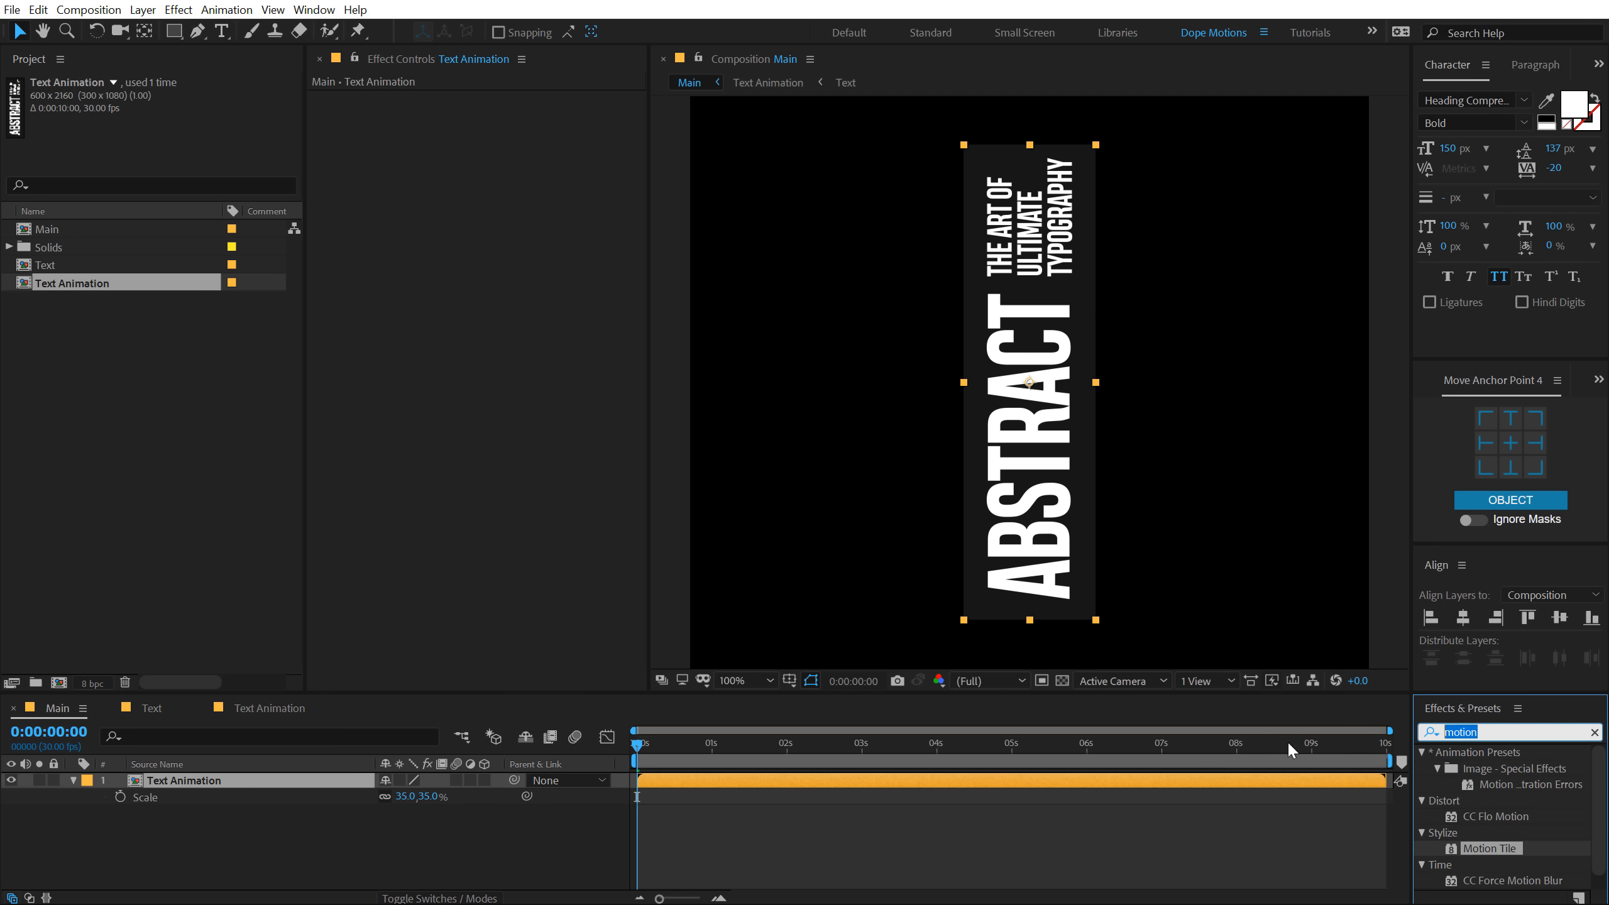
text(mesh)
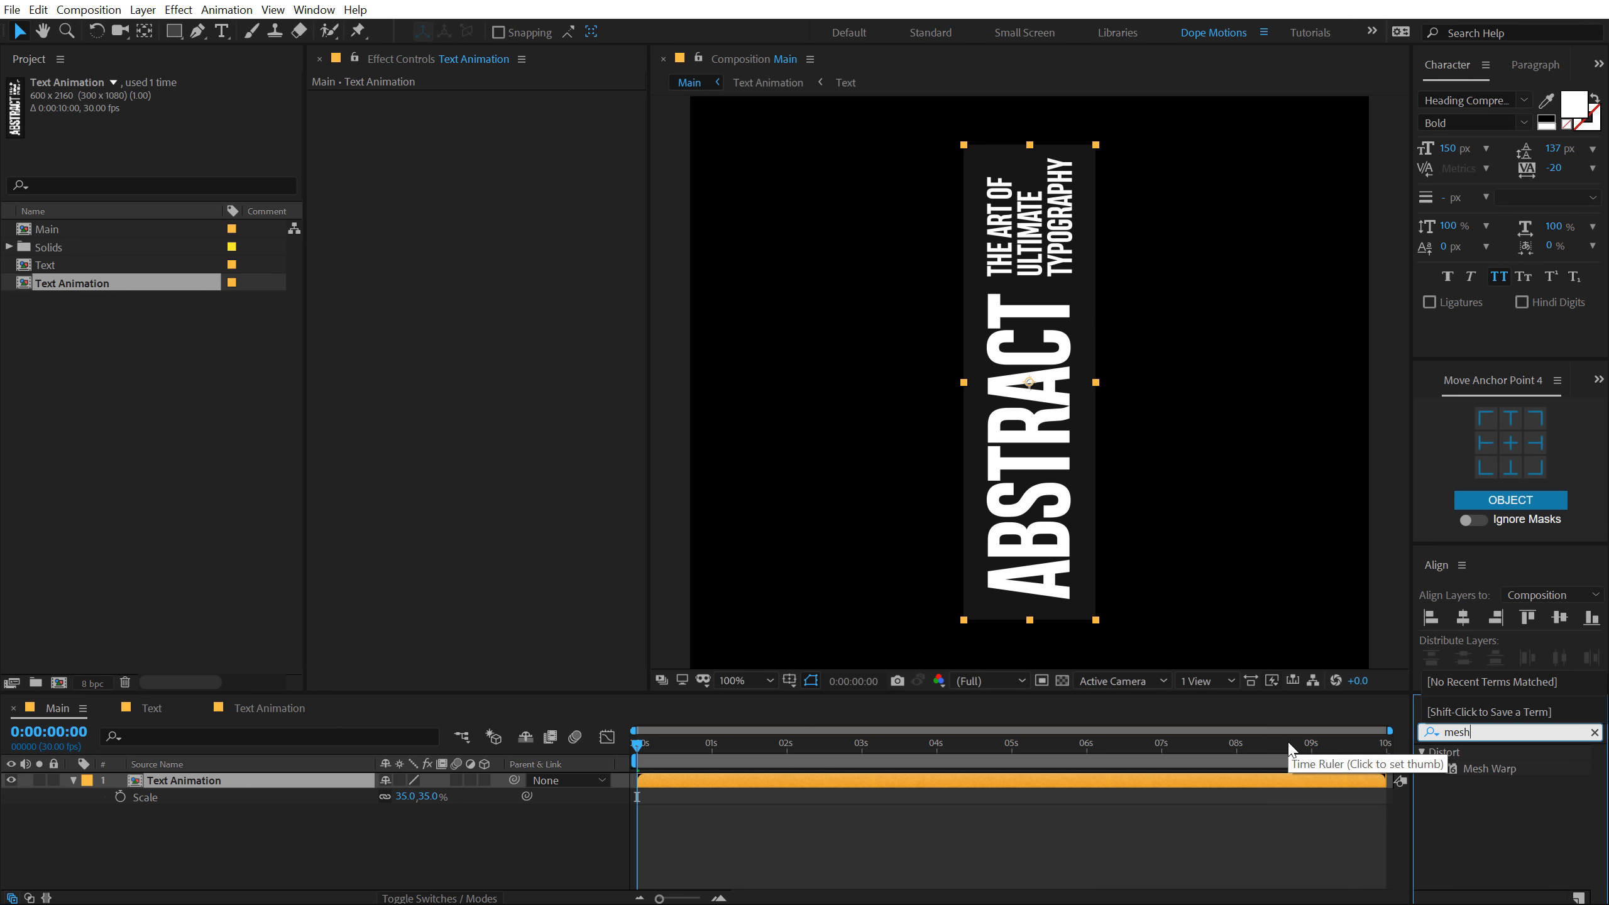
double_click(1482, 767)
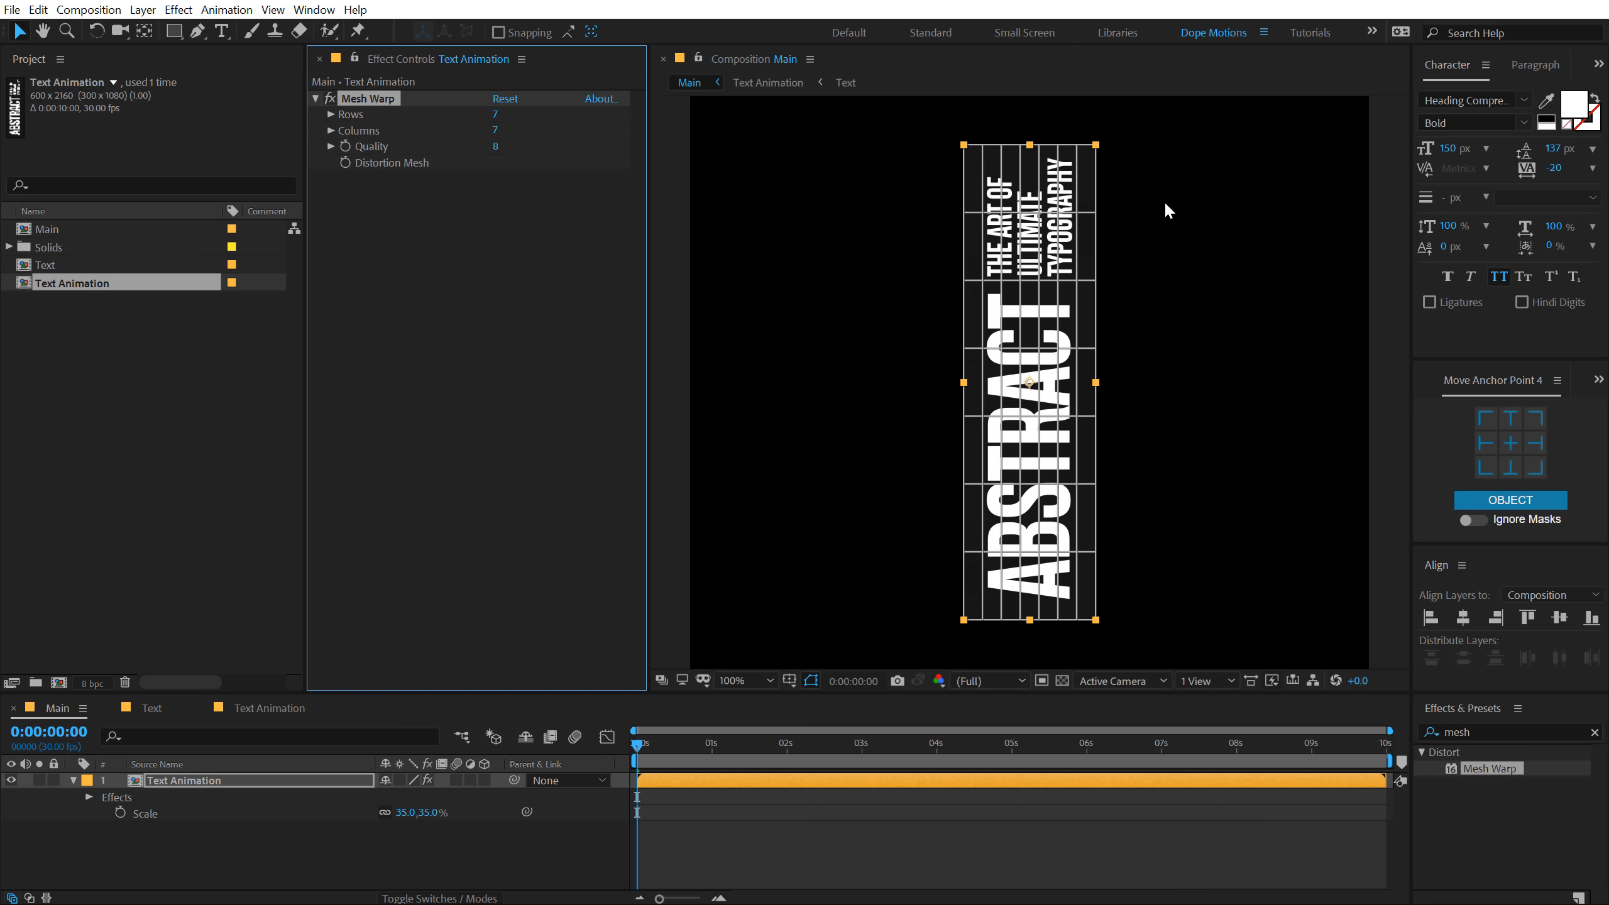
- Set Mesh Warp to 5 rows, 2 columns and quality 10, and display its mesh on the layer
click(496, 115)
click(496, 132)
text(2)
click(491, 225)
click(496, 148)
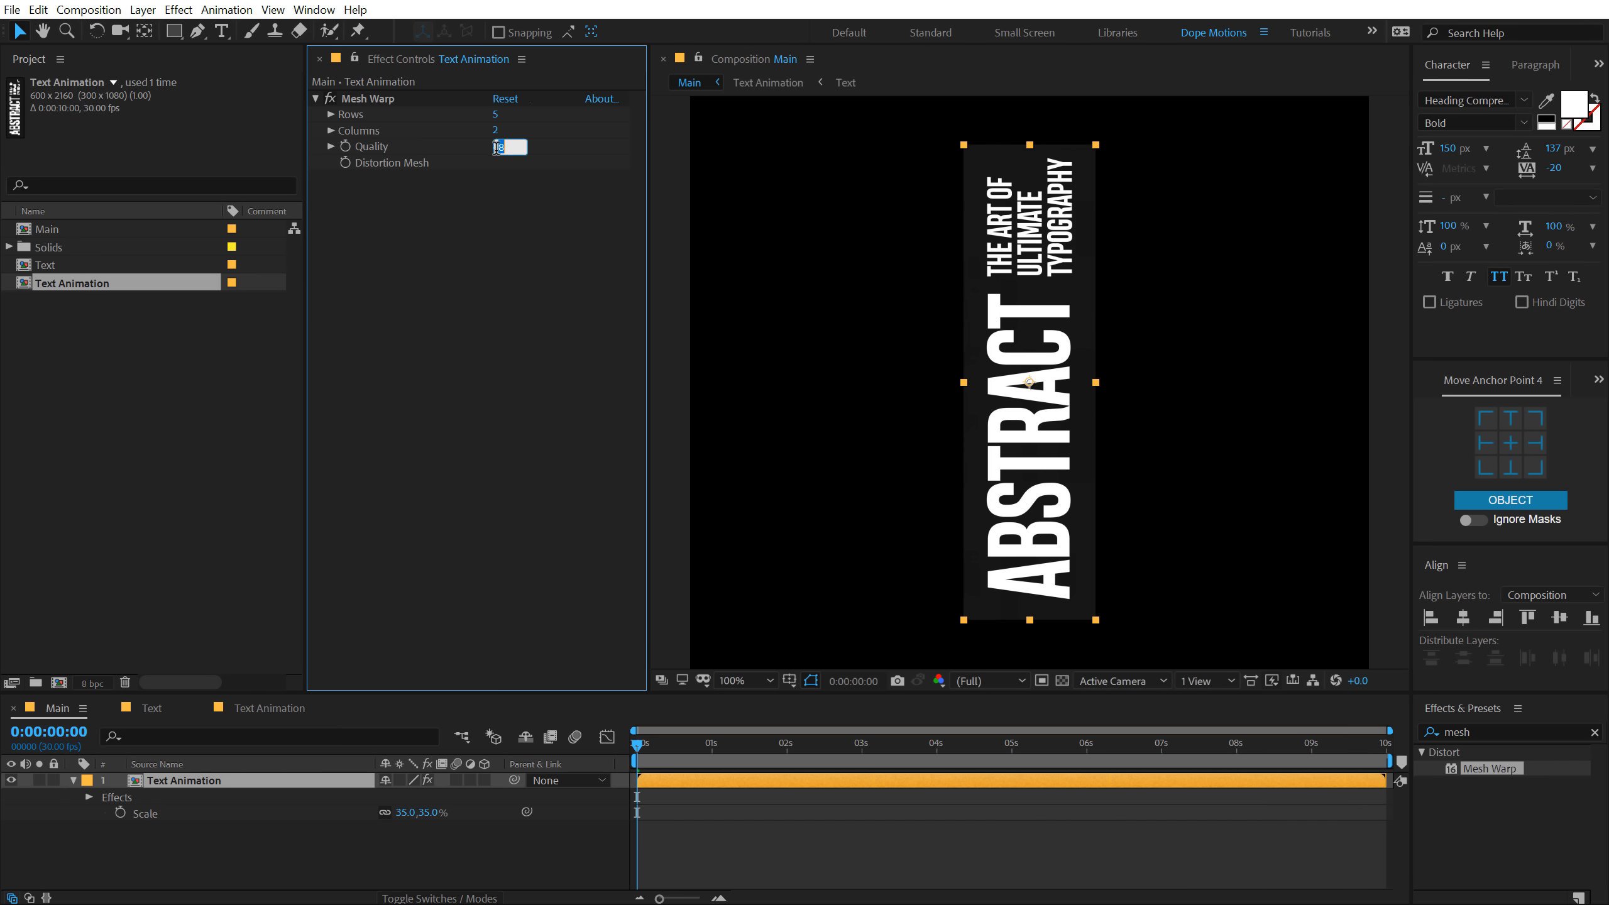
text(10)
click(483, 235)
click(354, 98)
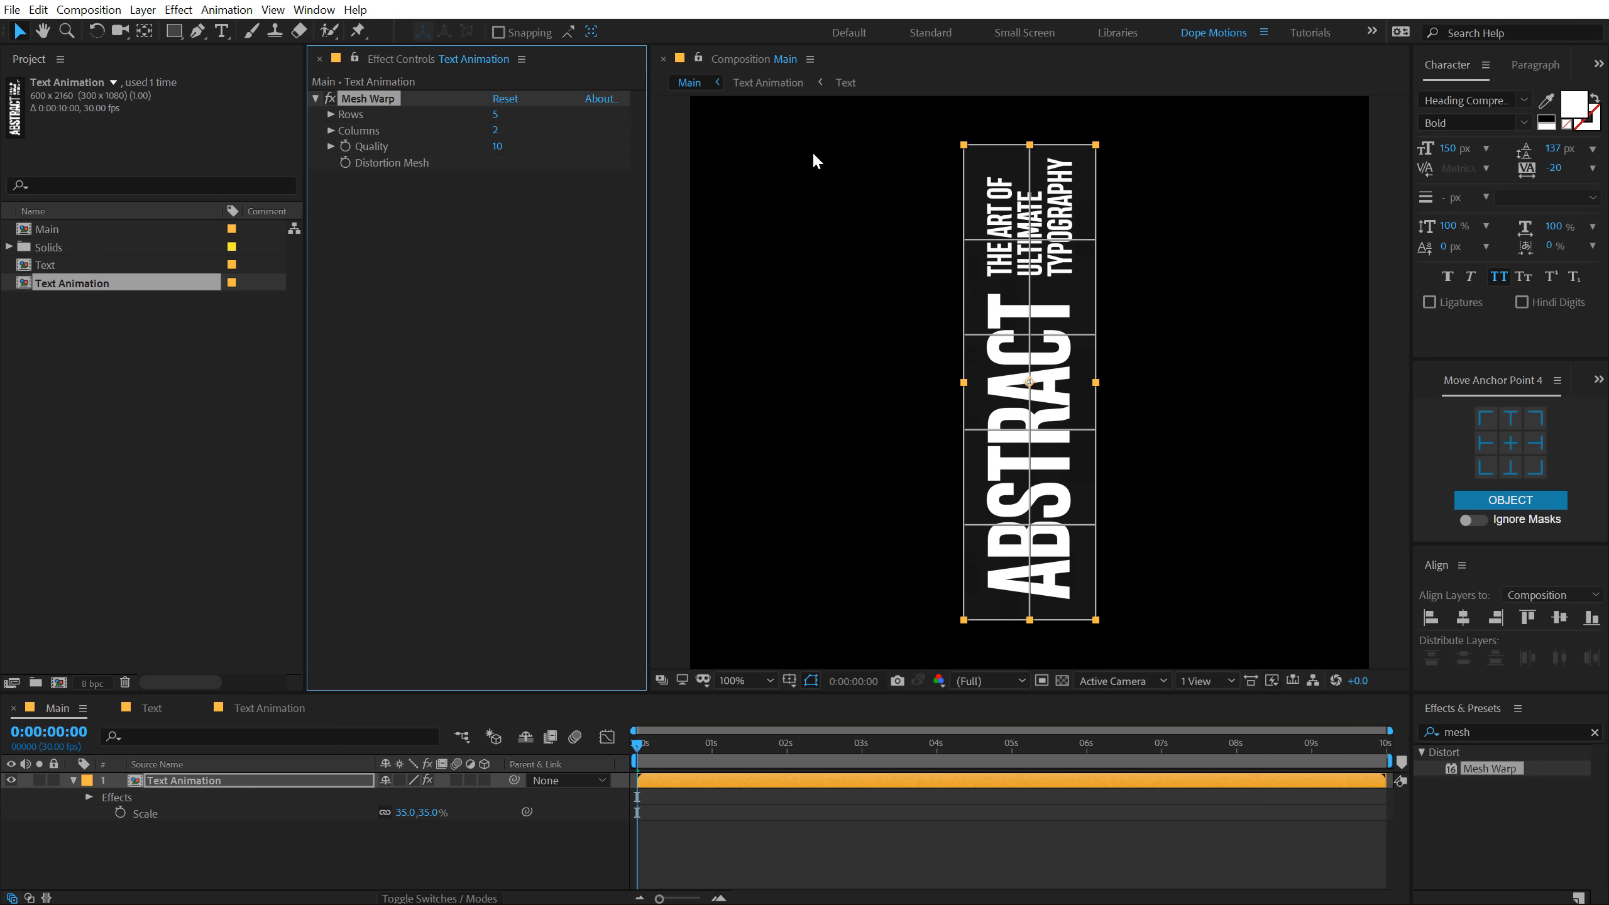
- Try bending the mesh edges at the upper-left corner with their curve handles, and undo those changes
scroll(1010, 173, up, 2)
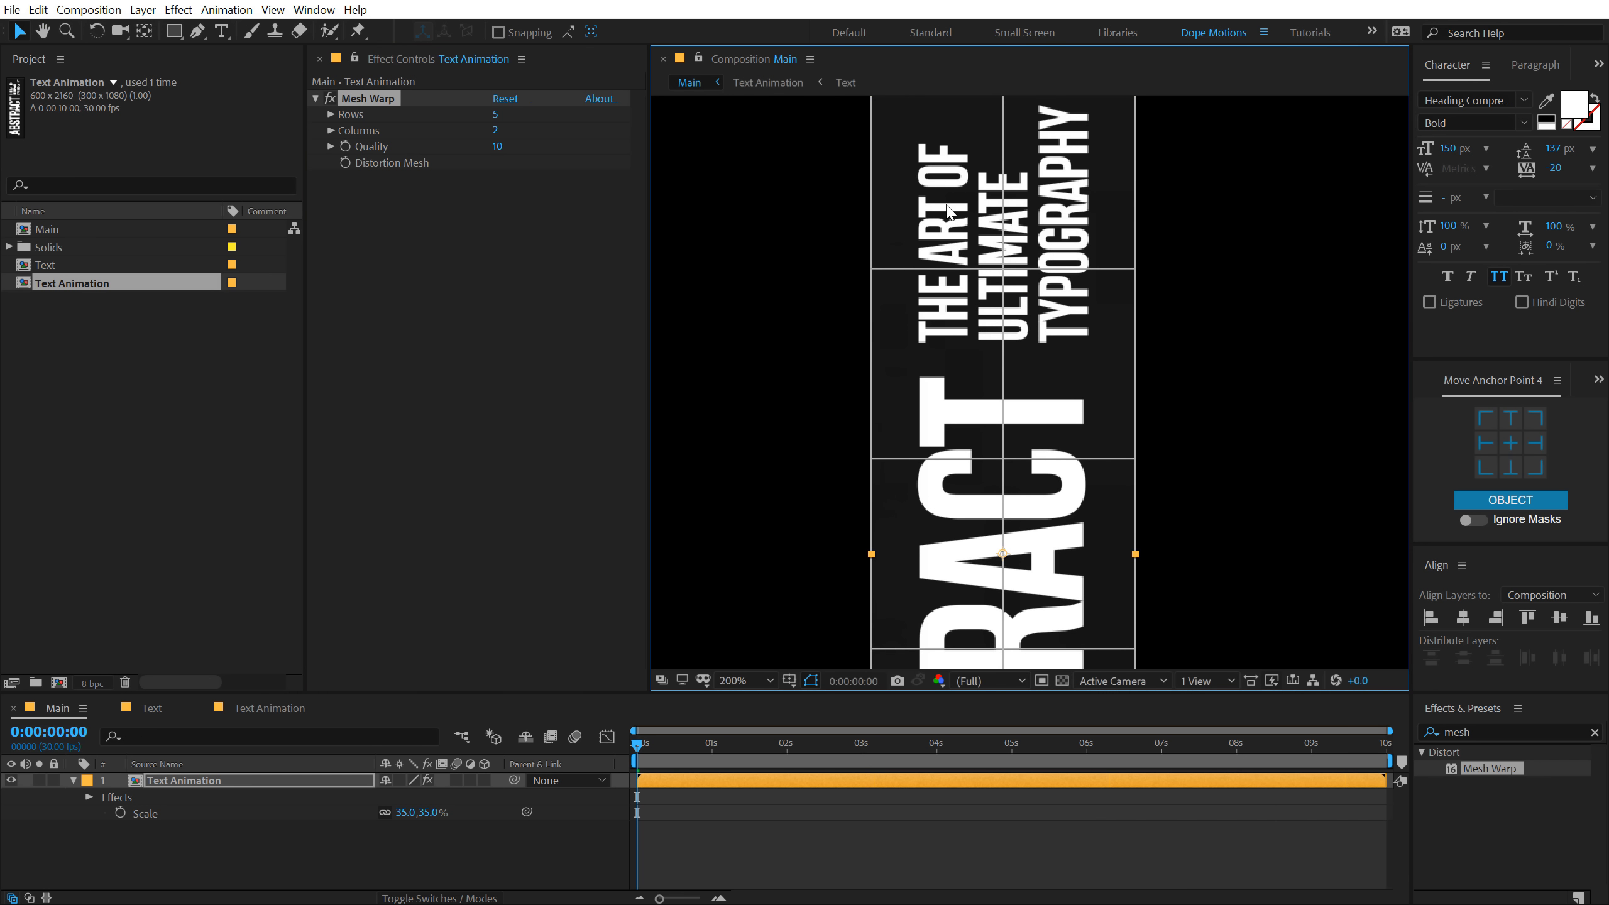
scroll(973, 360, up, 2)
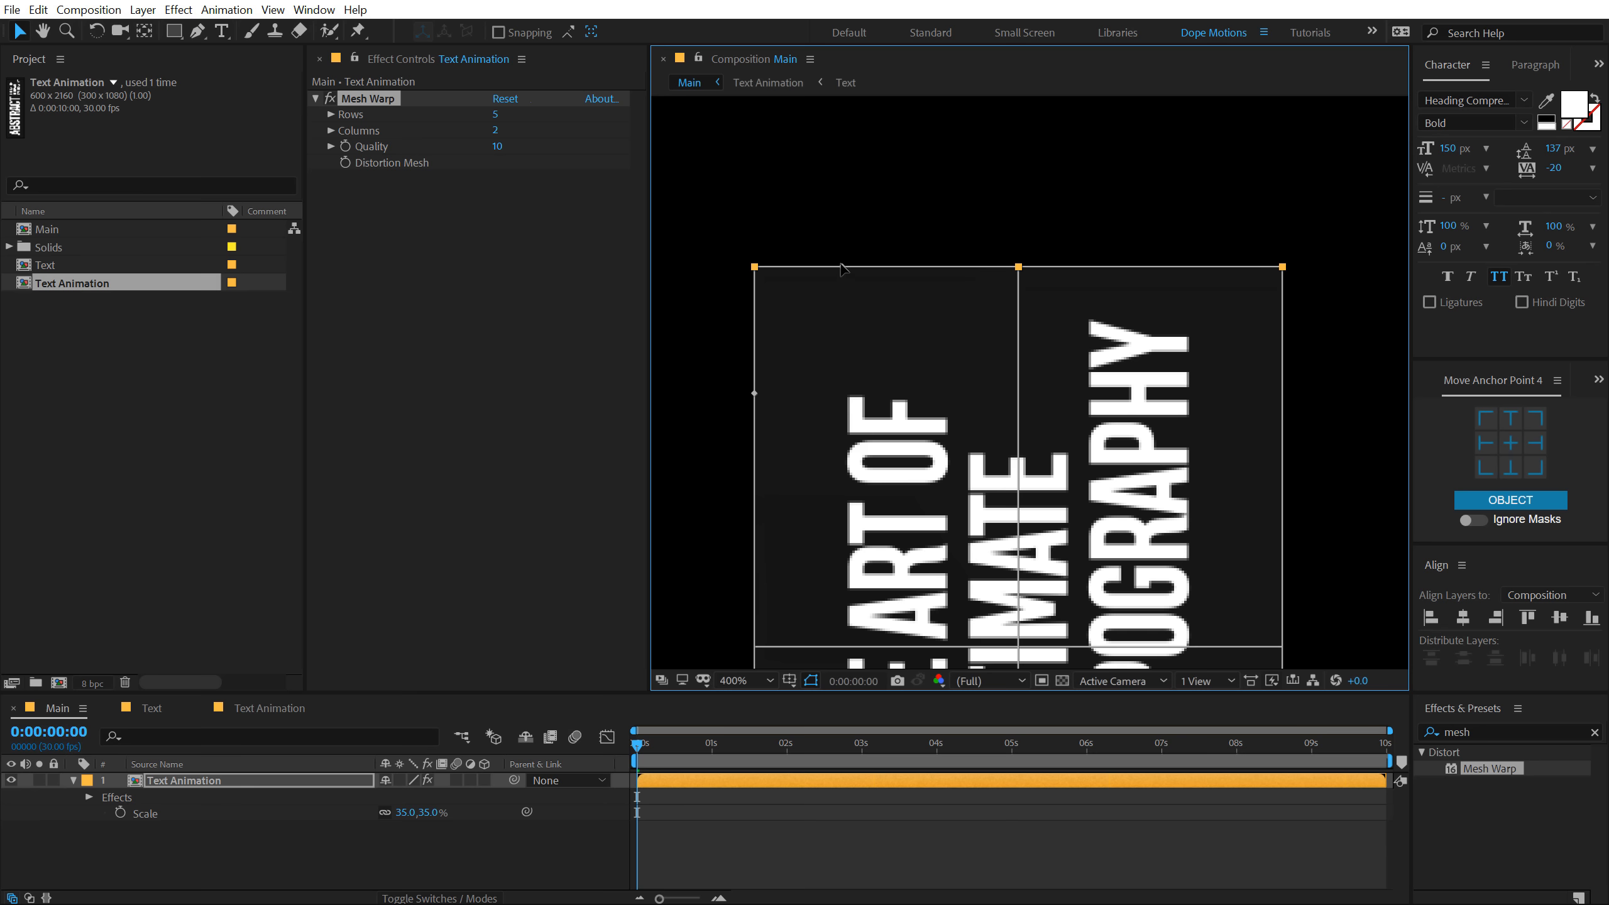
drag(839, 268, 904, 381)
drag(944, 252, 926, 164)
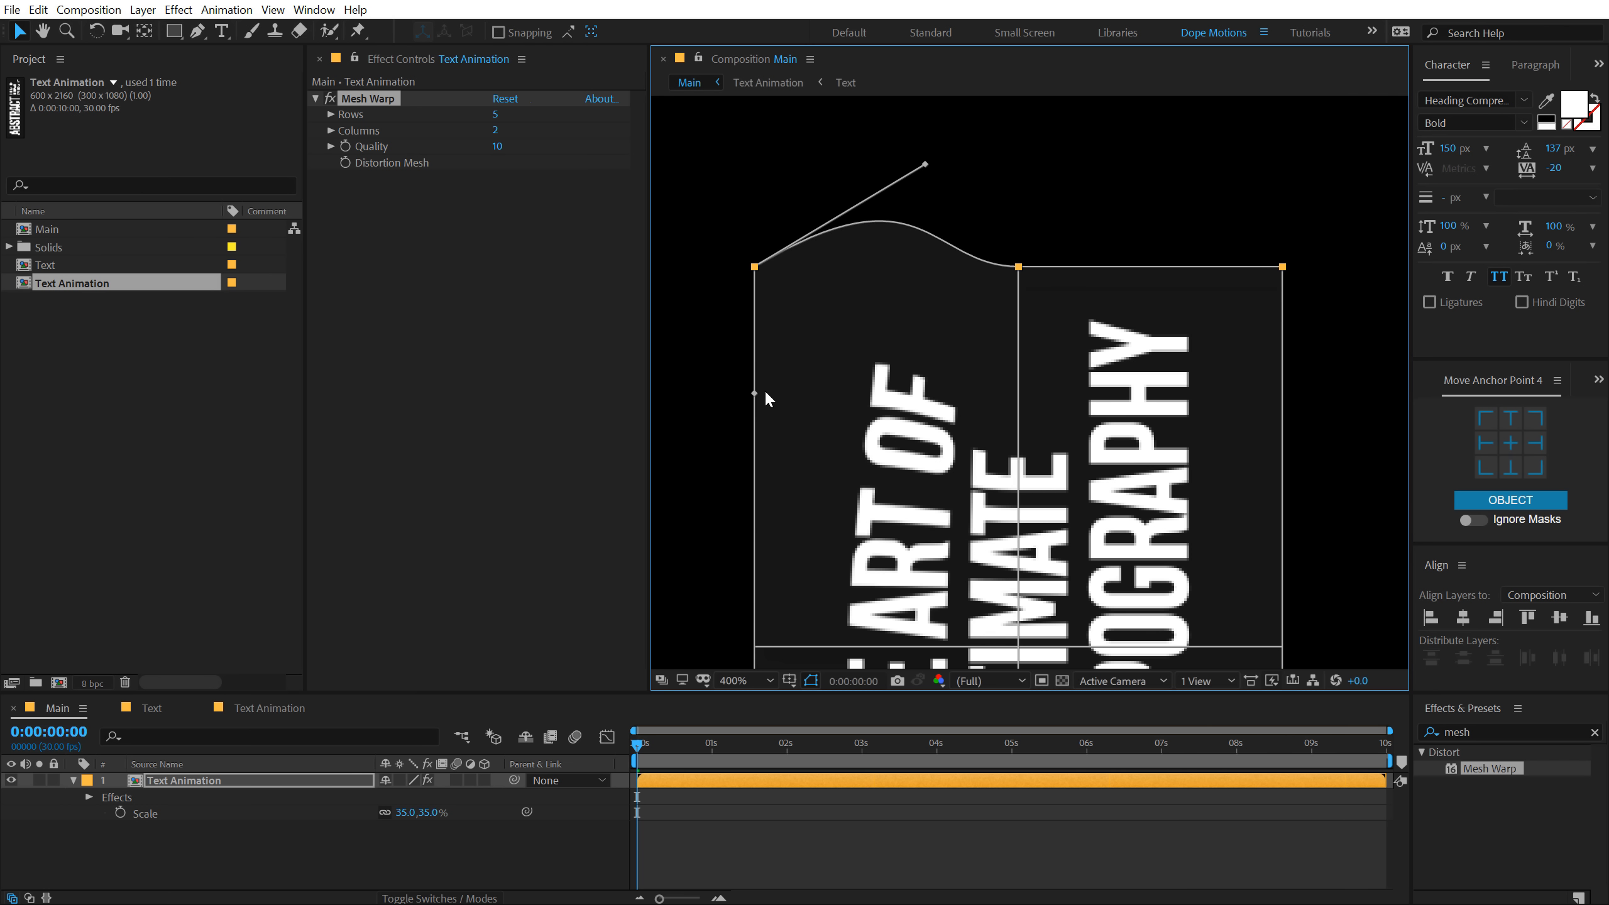
drag(753, 394, 864, 395)
key(ctrl+z)
key(ctrl+z)
key(ctrl+z)
key(ctrl+z)
- Shift all three mesh points of the top row about 35 px to the left
key(h)
drag(964, 416, 1025, 396)
key(v)
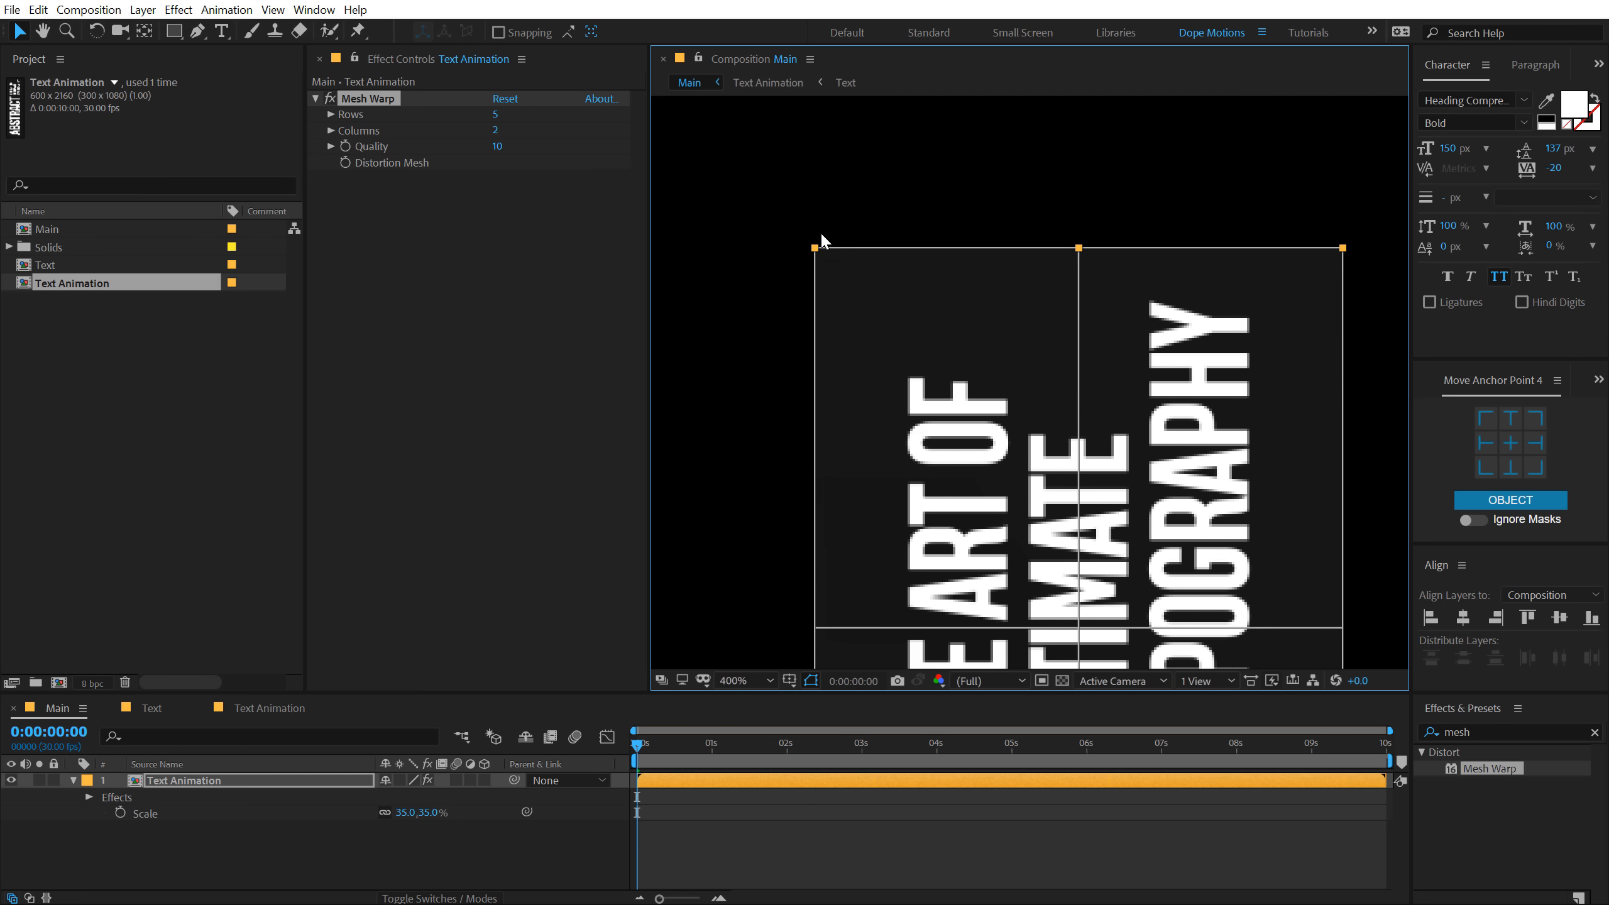
click(1078, 248)
drag(1079, 248, 993, 252)
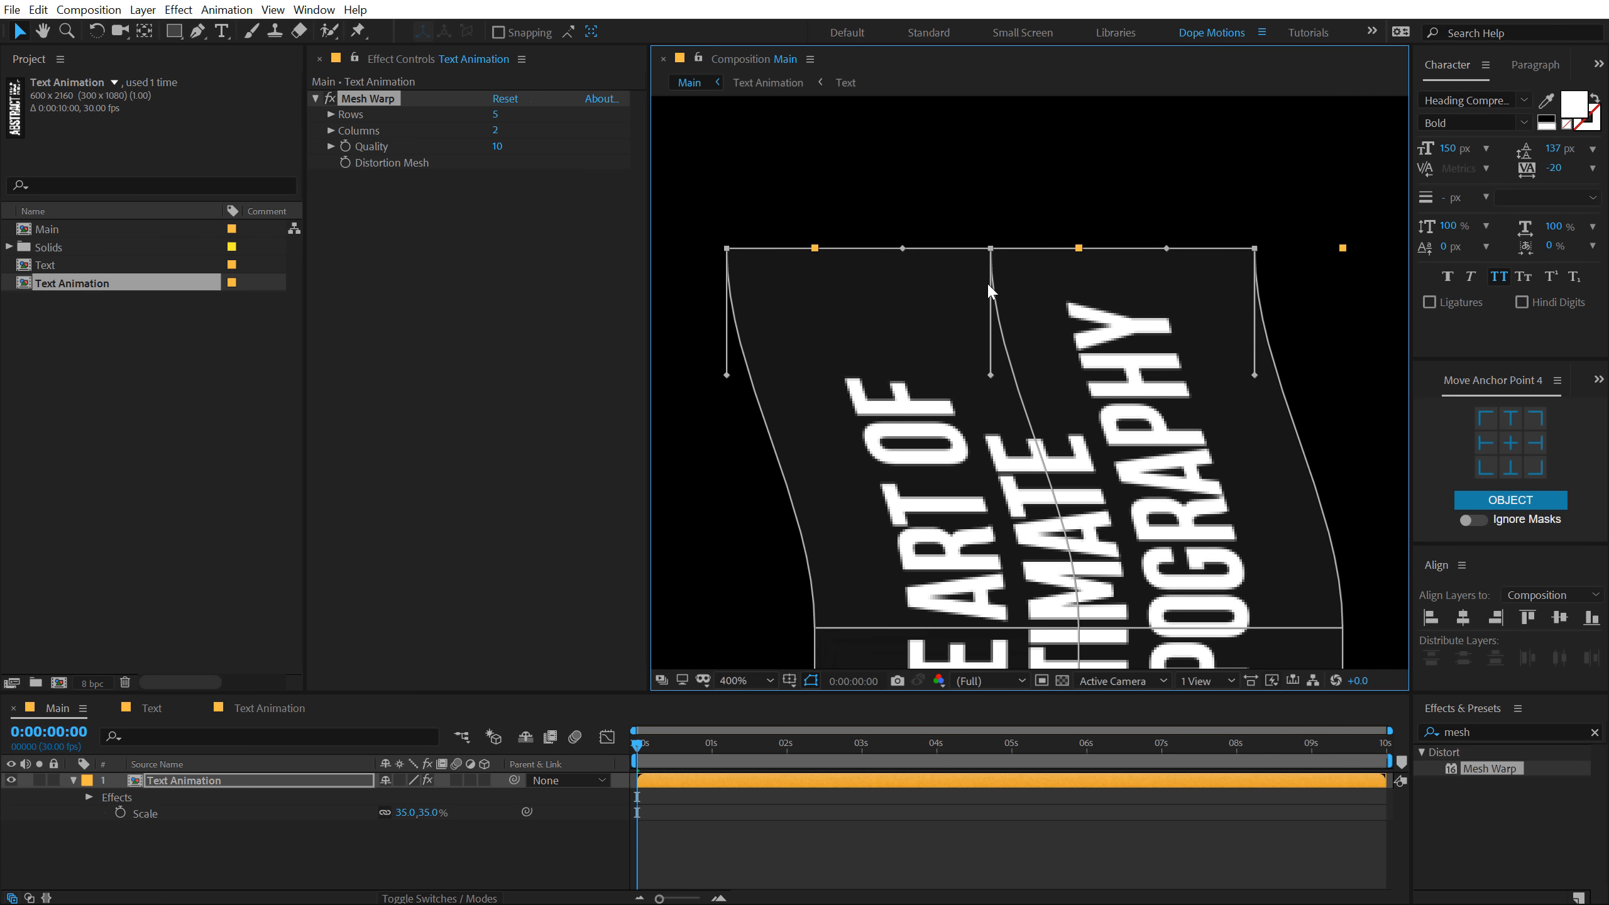
- Show the rulers and place a vertical and a horizontal guide crossing at the warped mesh's upper-left corner
key(ctrl+r)
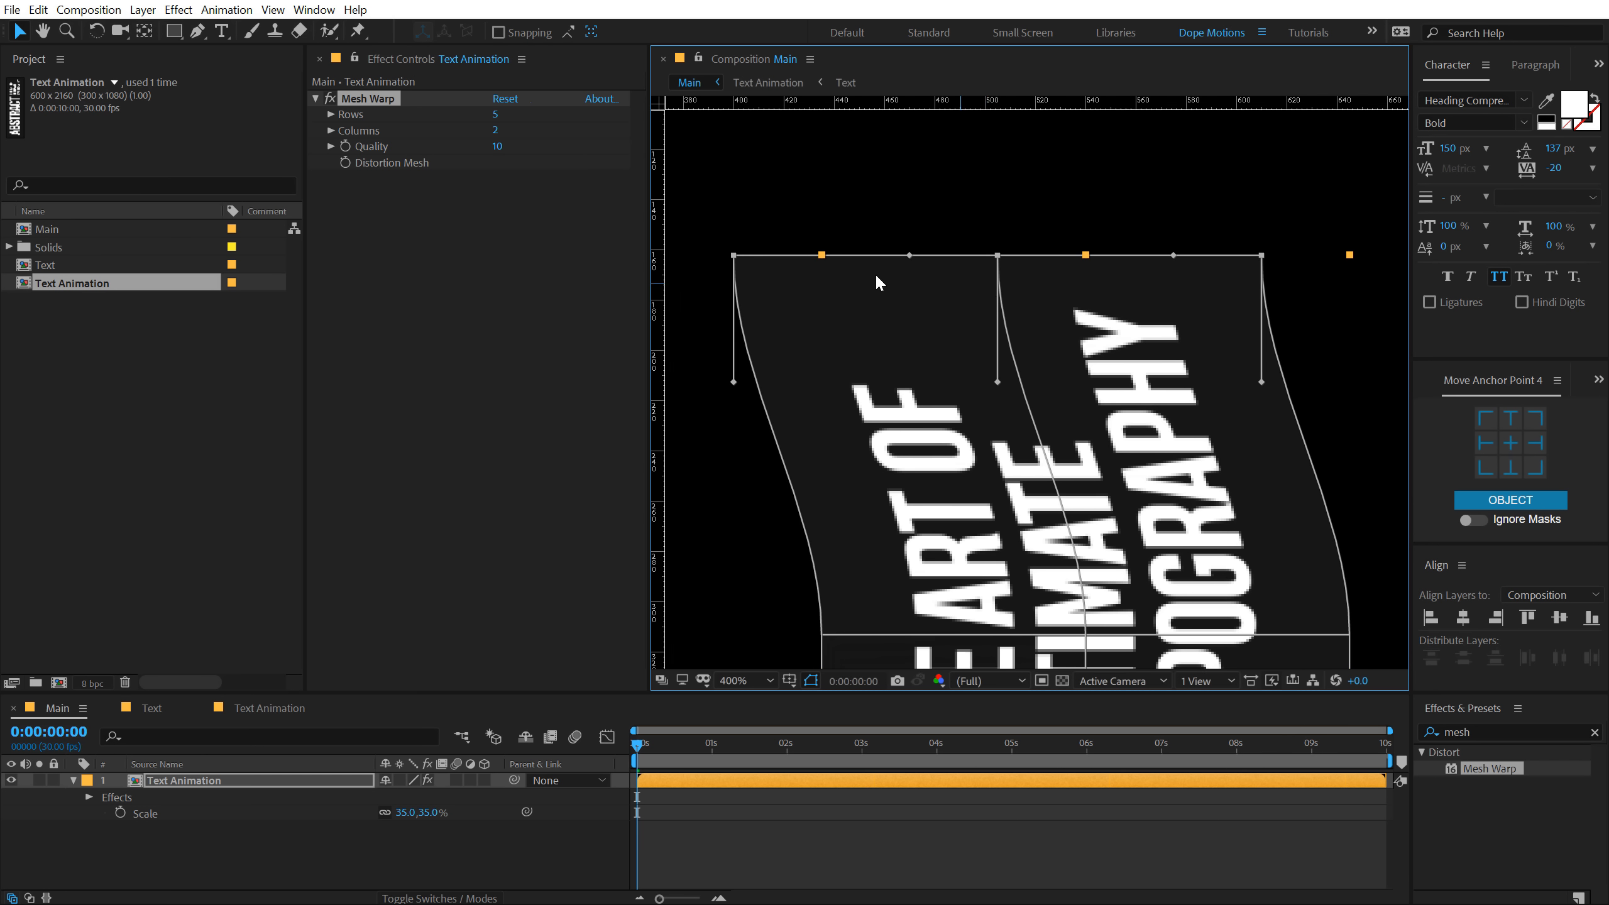
drag(661, 273, 732, 267)
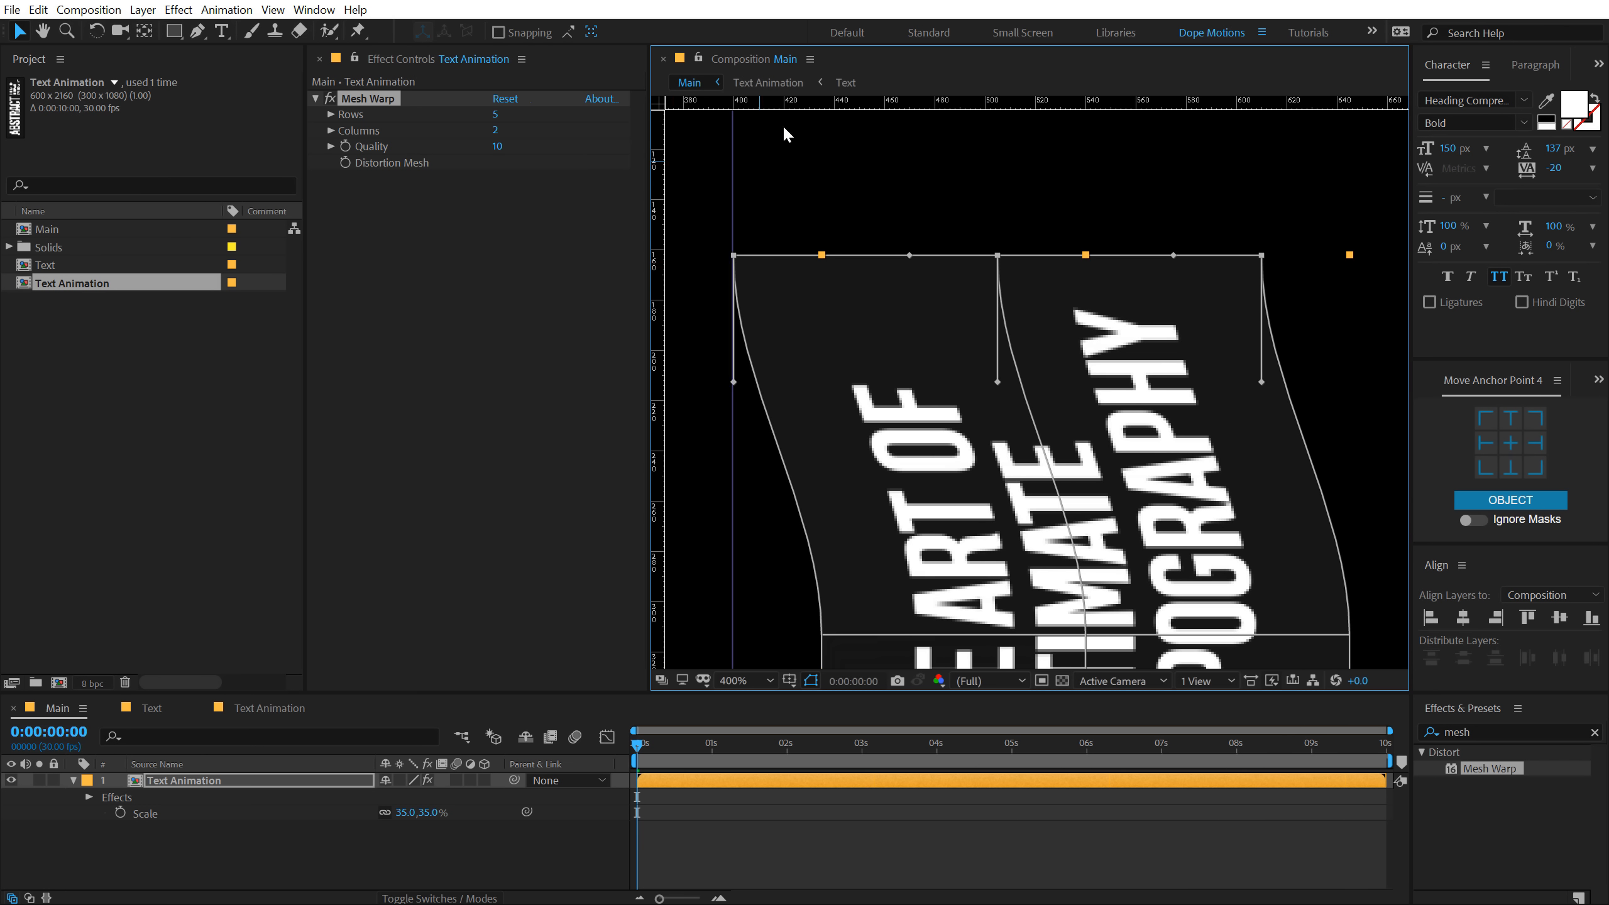
drag(796, 103, 784, 253)
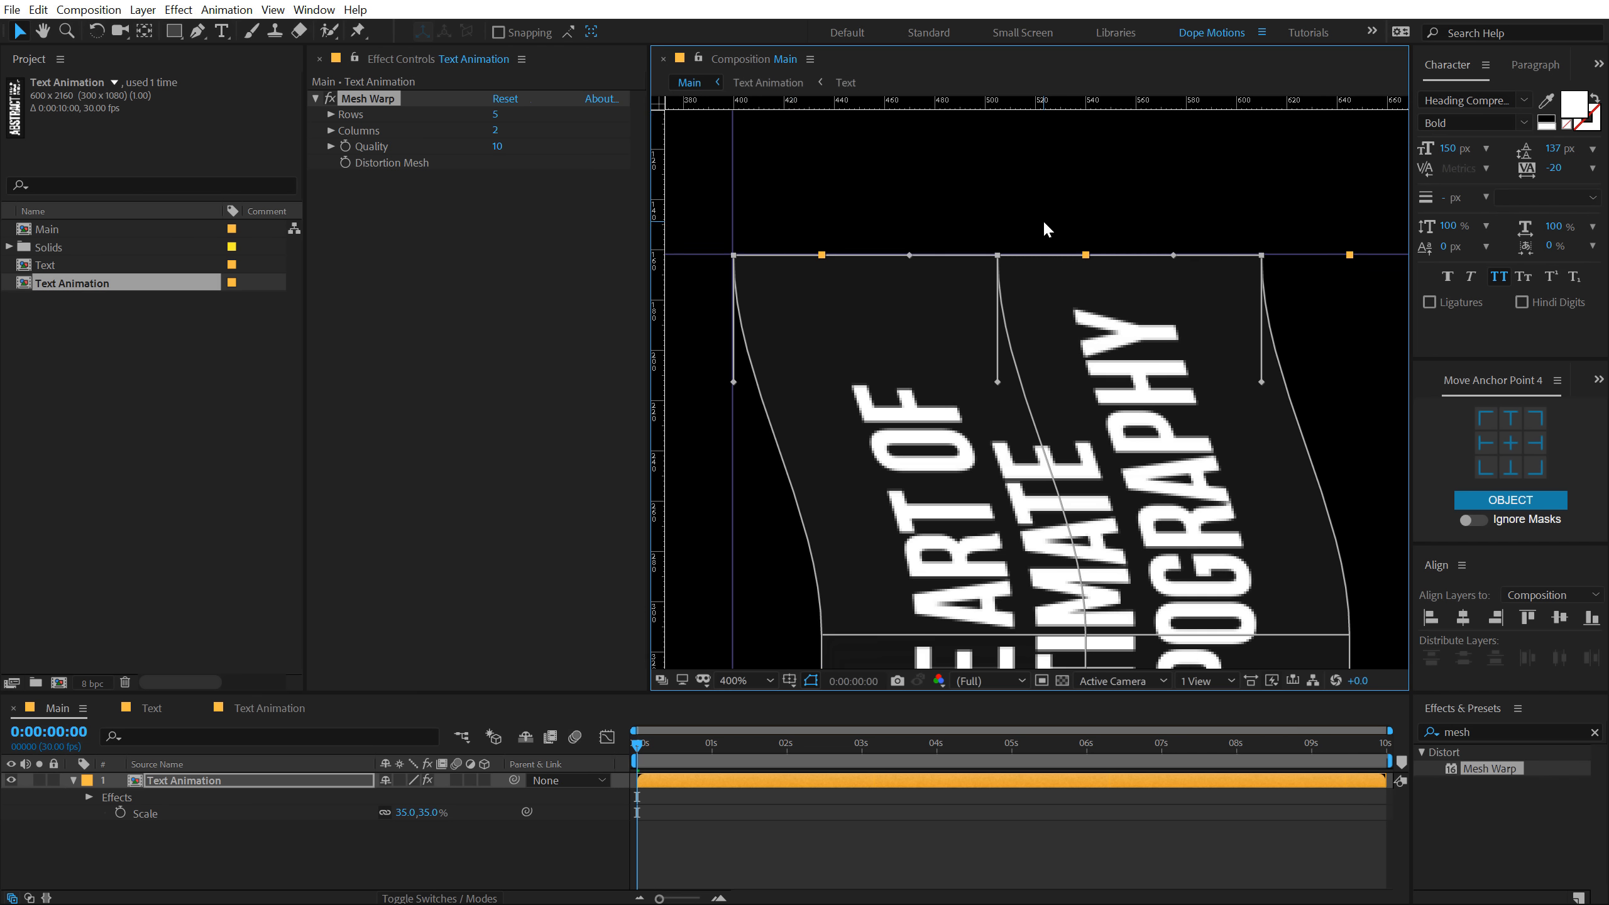
click(745, 236)
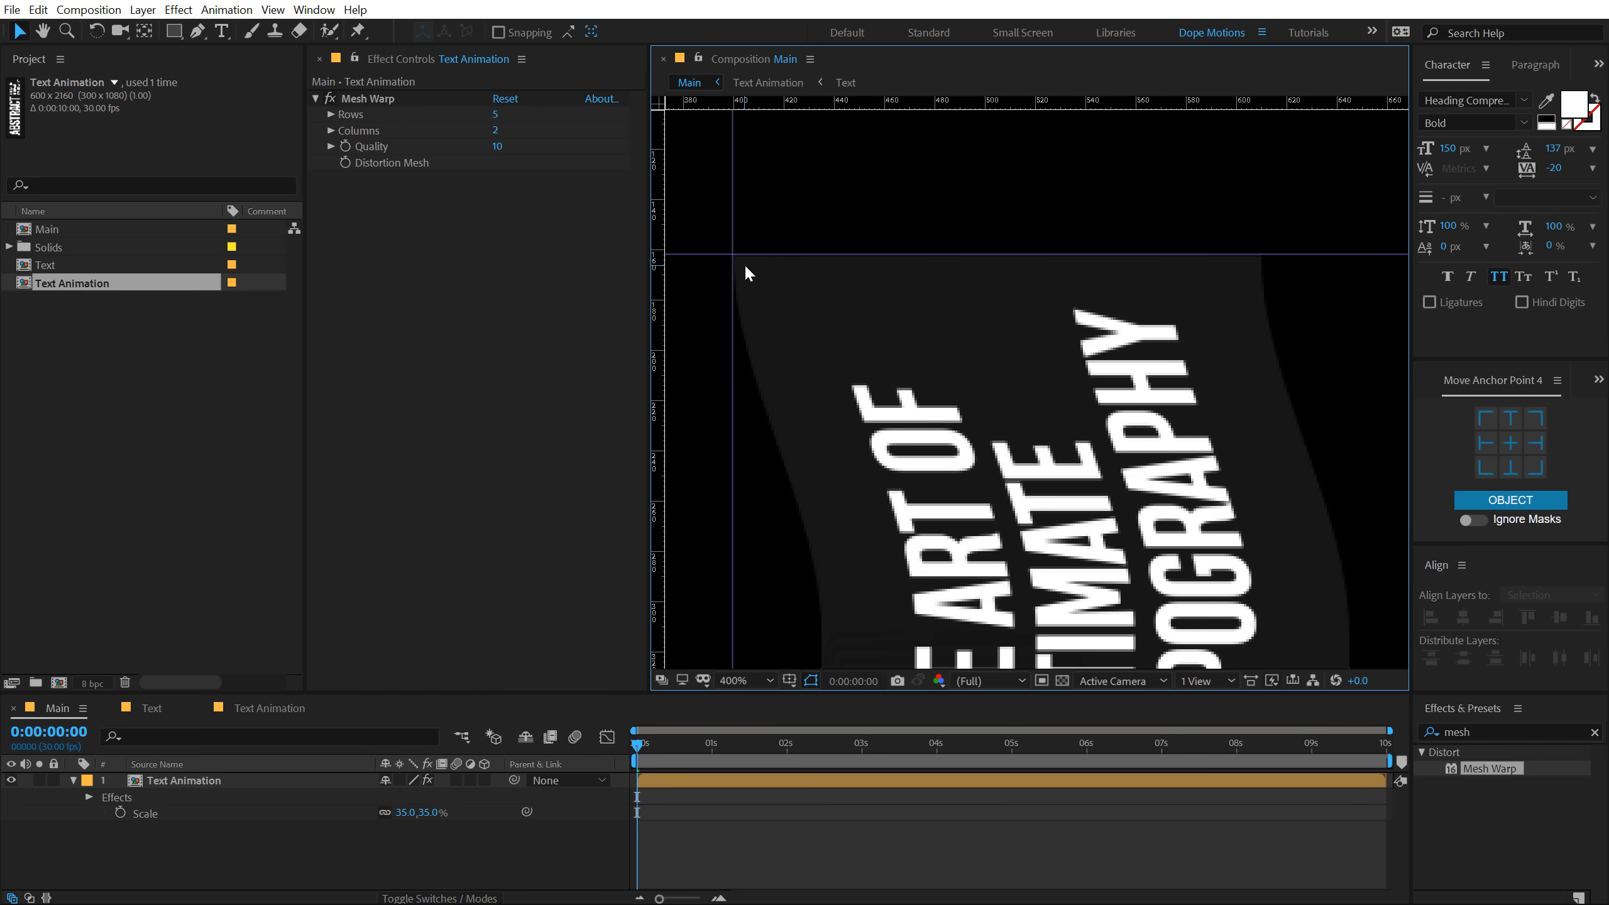
- Round the warped strip's top end by swinging the downward curve handles of the three top-row mesh points across to the layer's top corner and midpoint handles
click(364, 98)
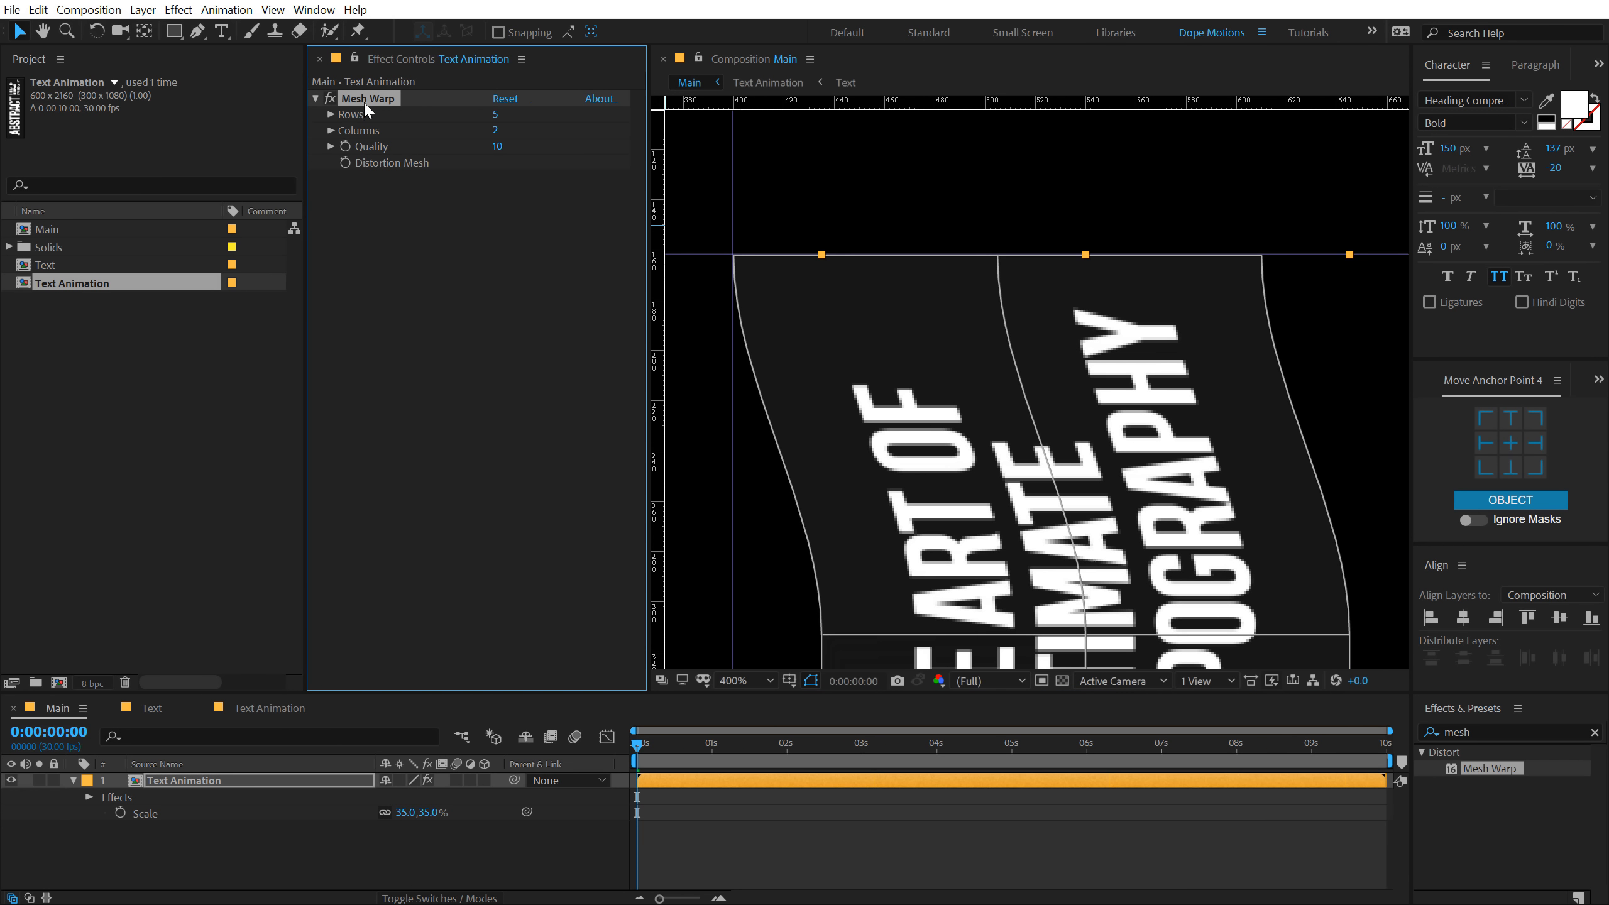
click(734, 256)
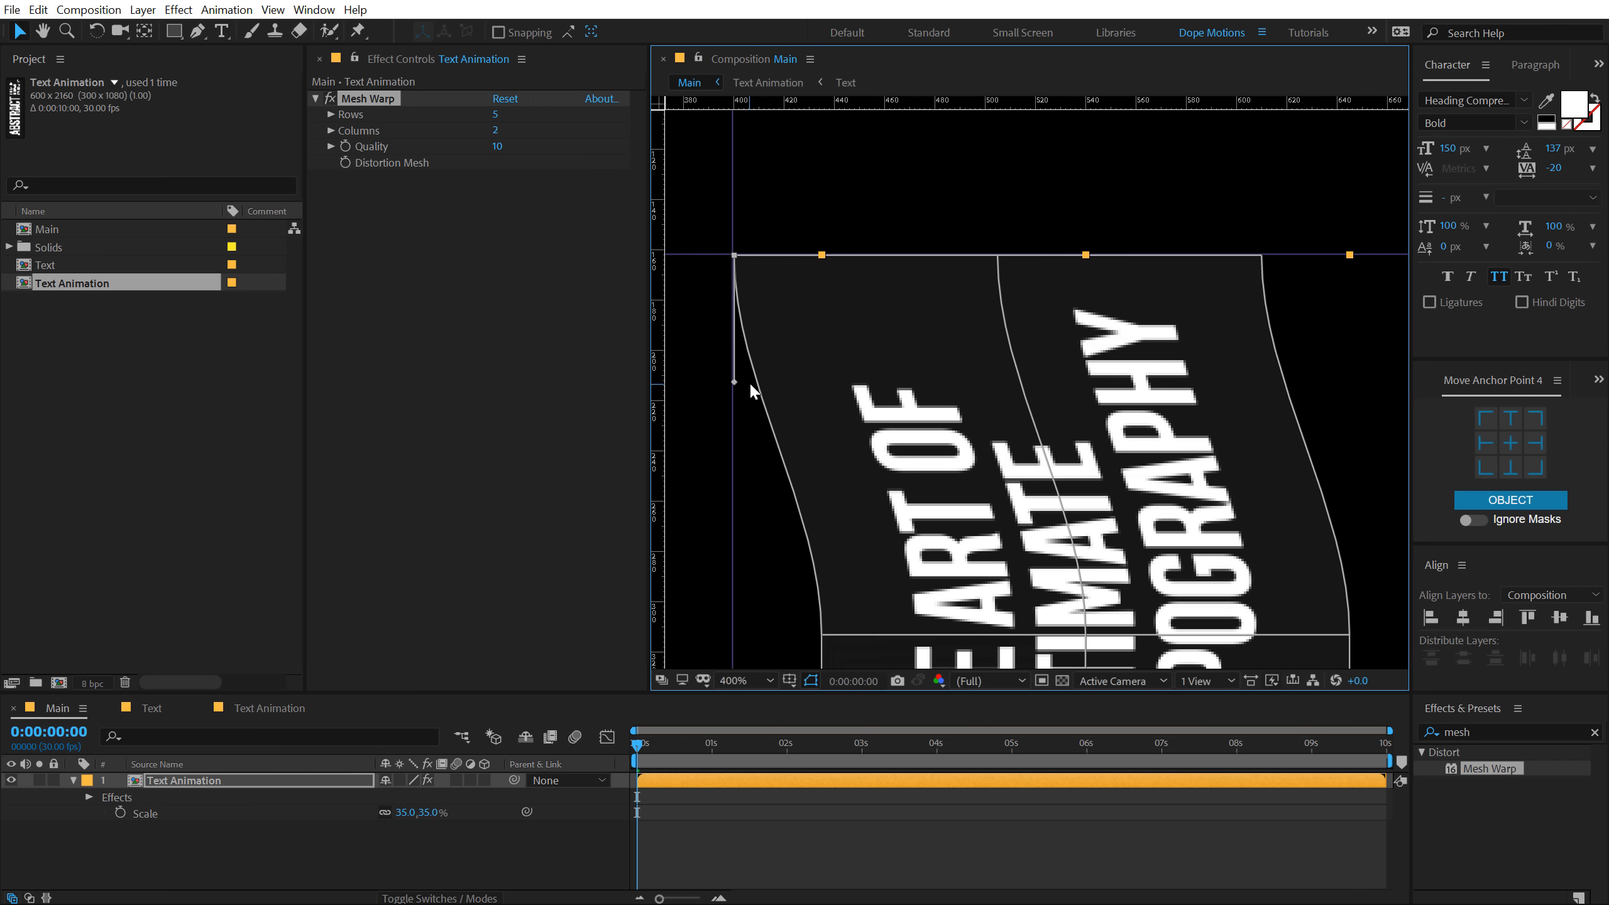
drag(734, 383, 822, 256)
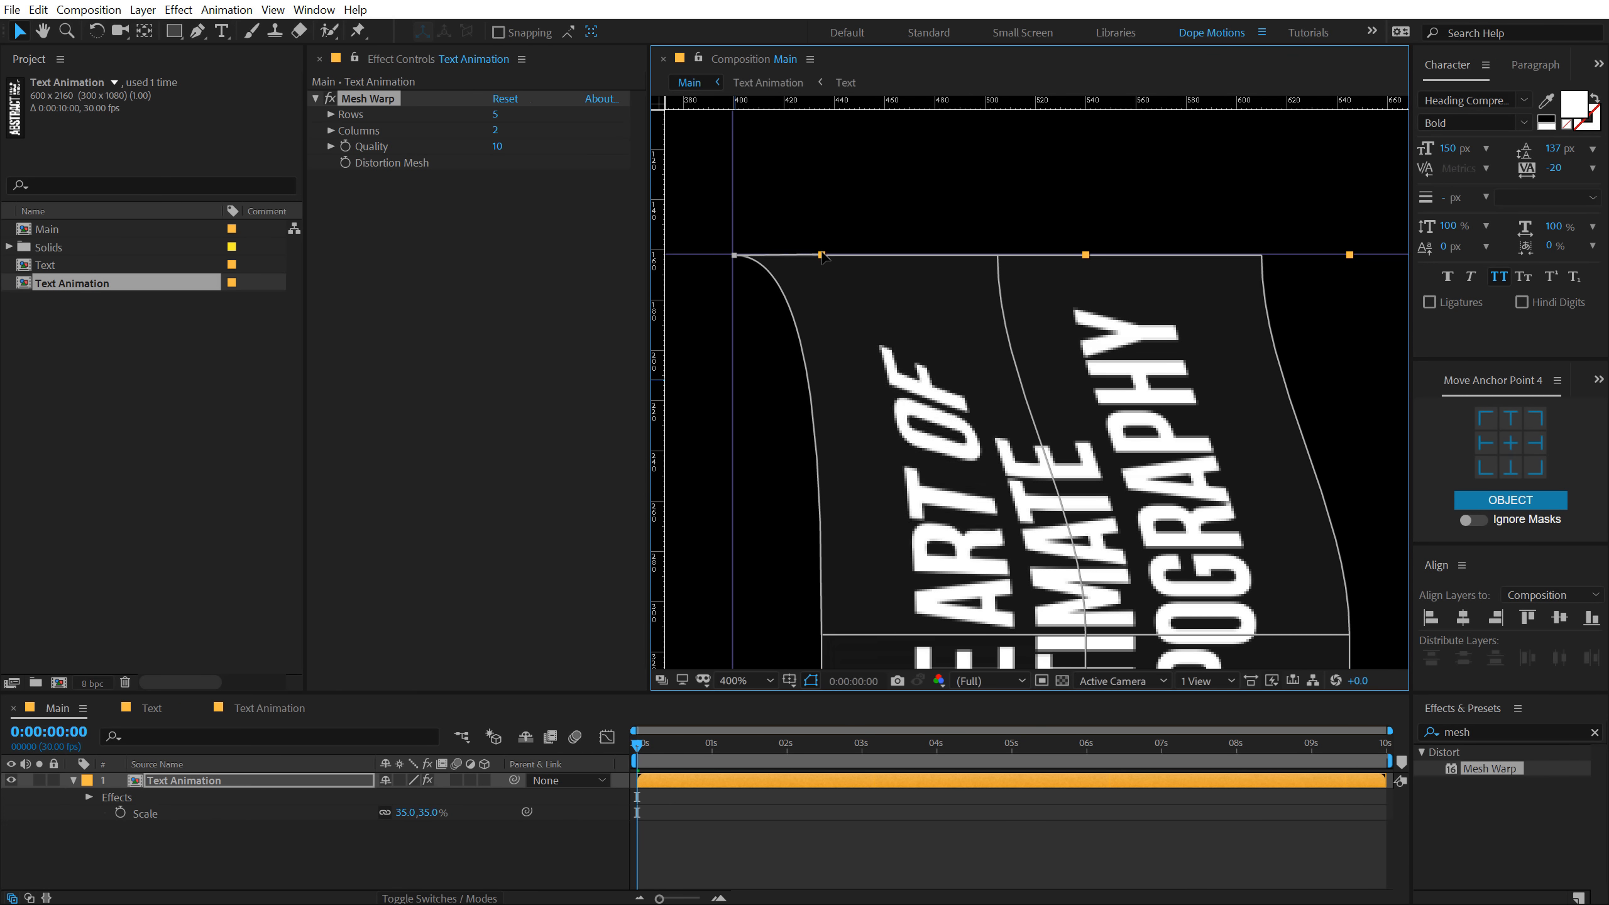
click(997, 256)
drag(998, 384, 1087, 263)
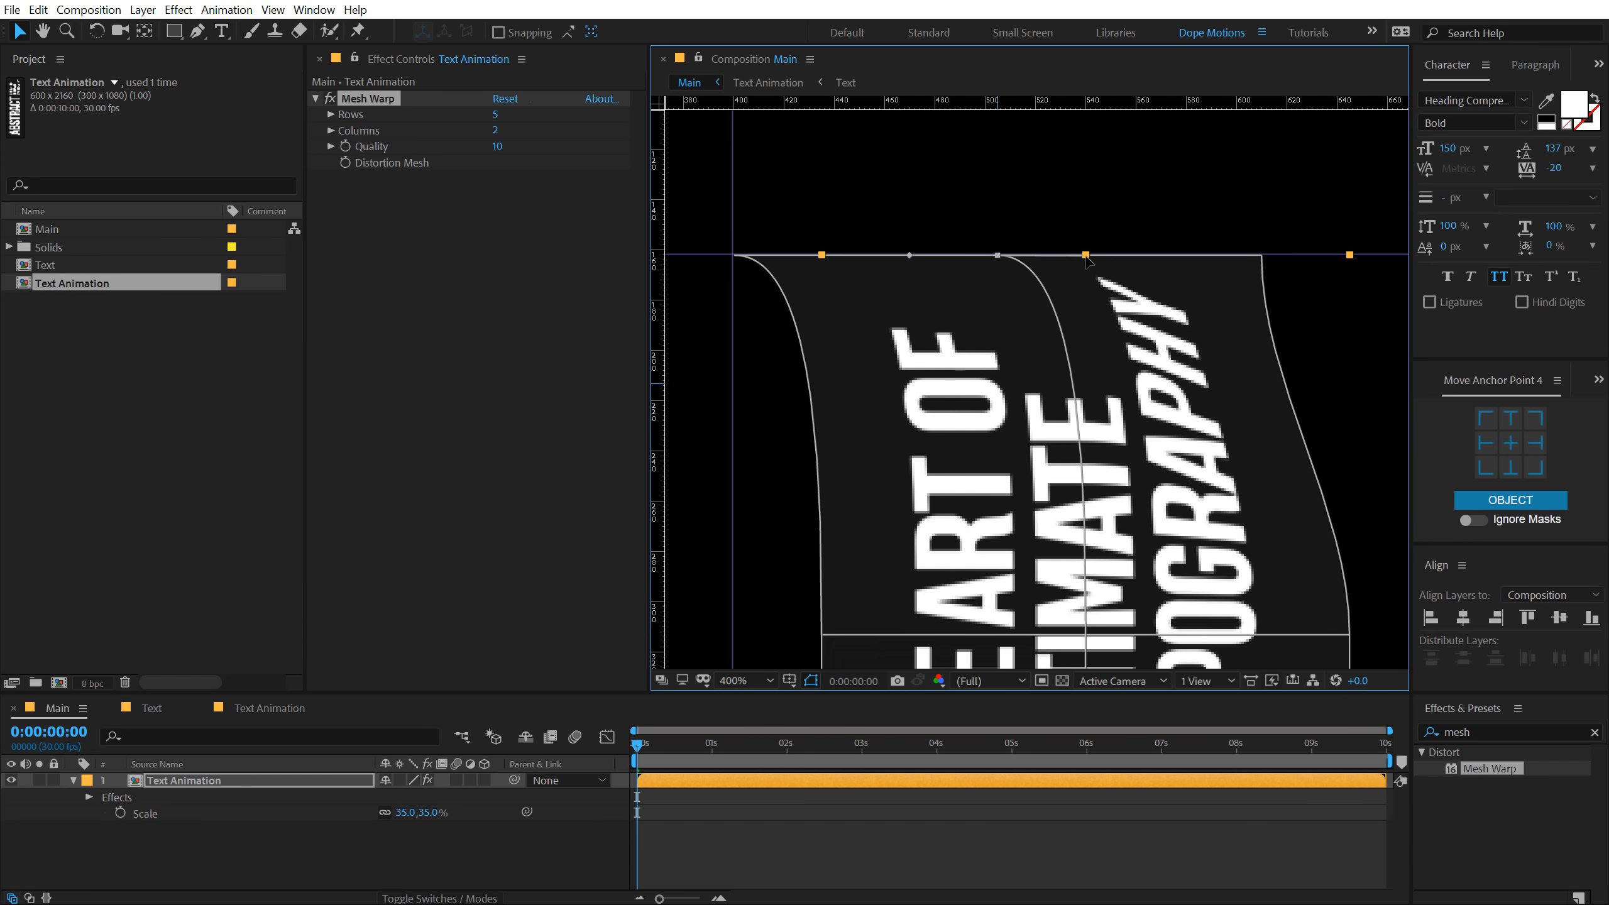
click(1263, 256)
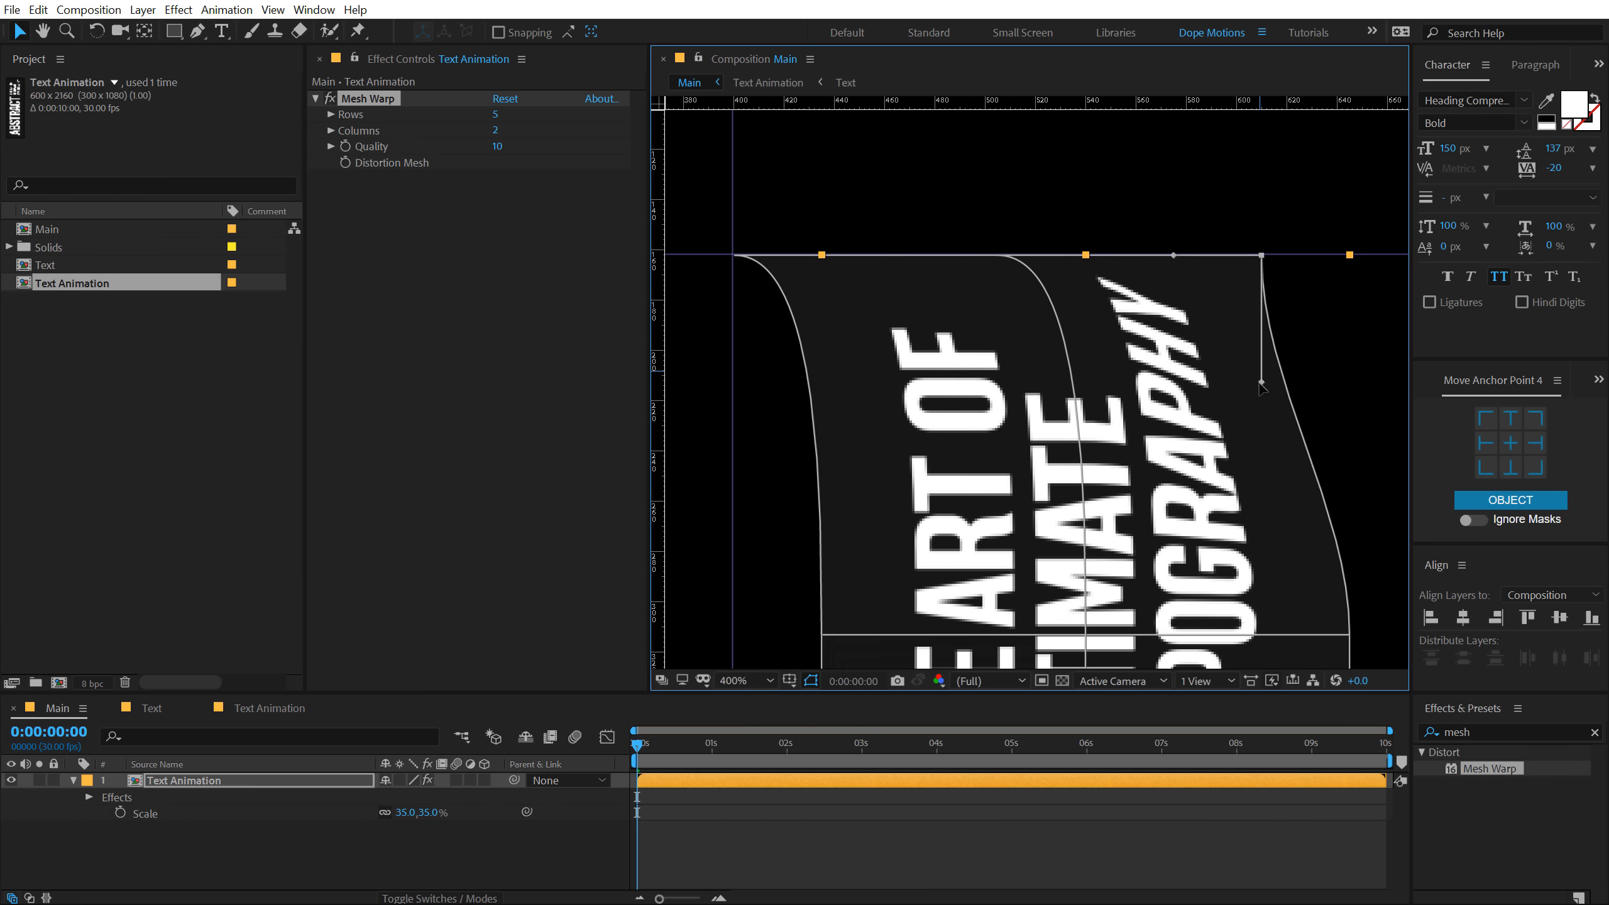
drag(1264, 388, 1350, 256)
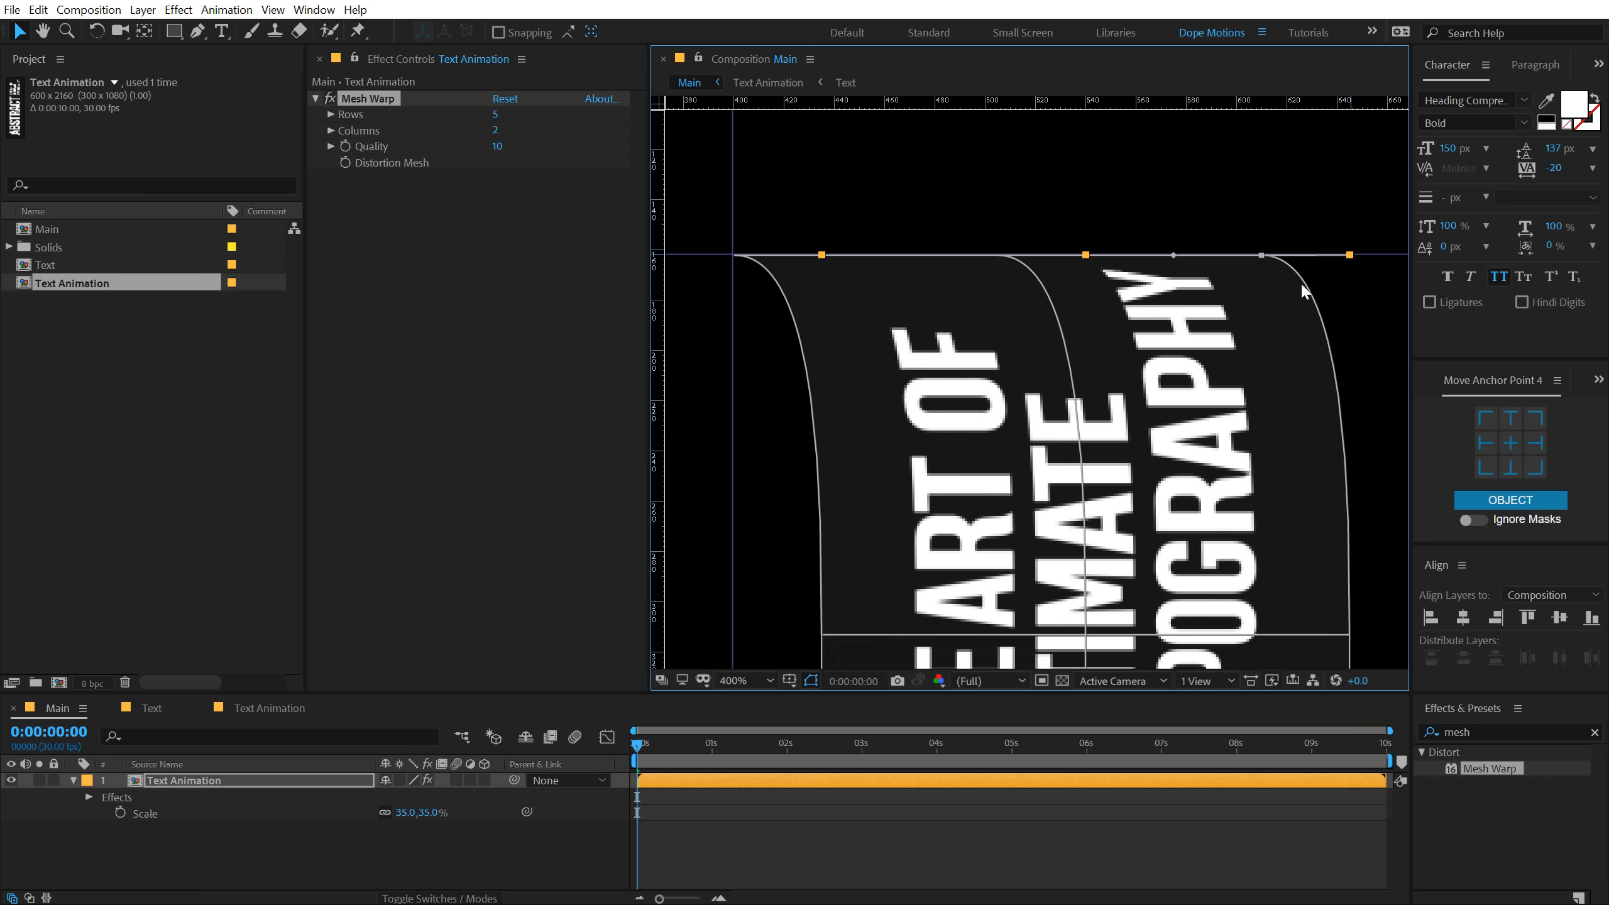
drag(654, 741, 691, 732)
key(space)
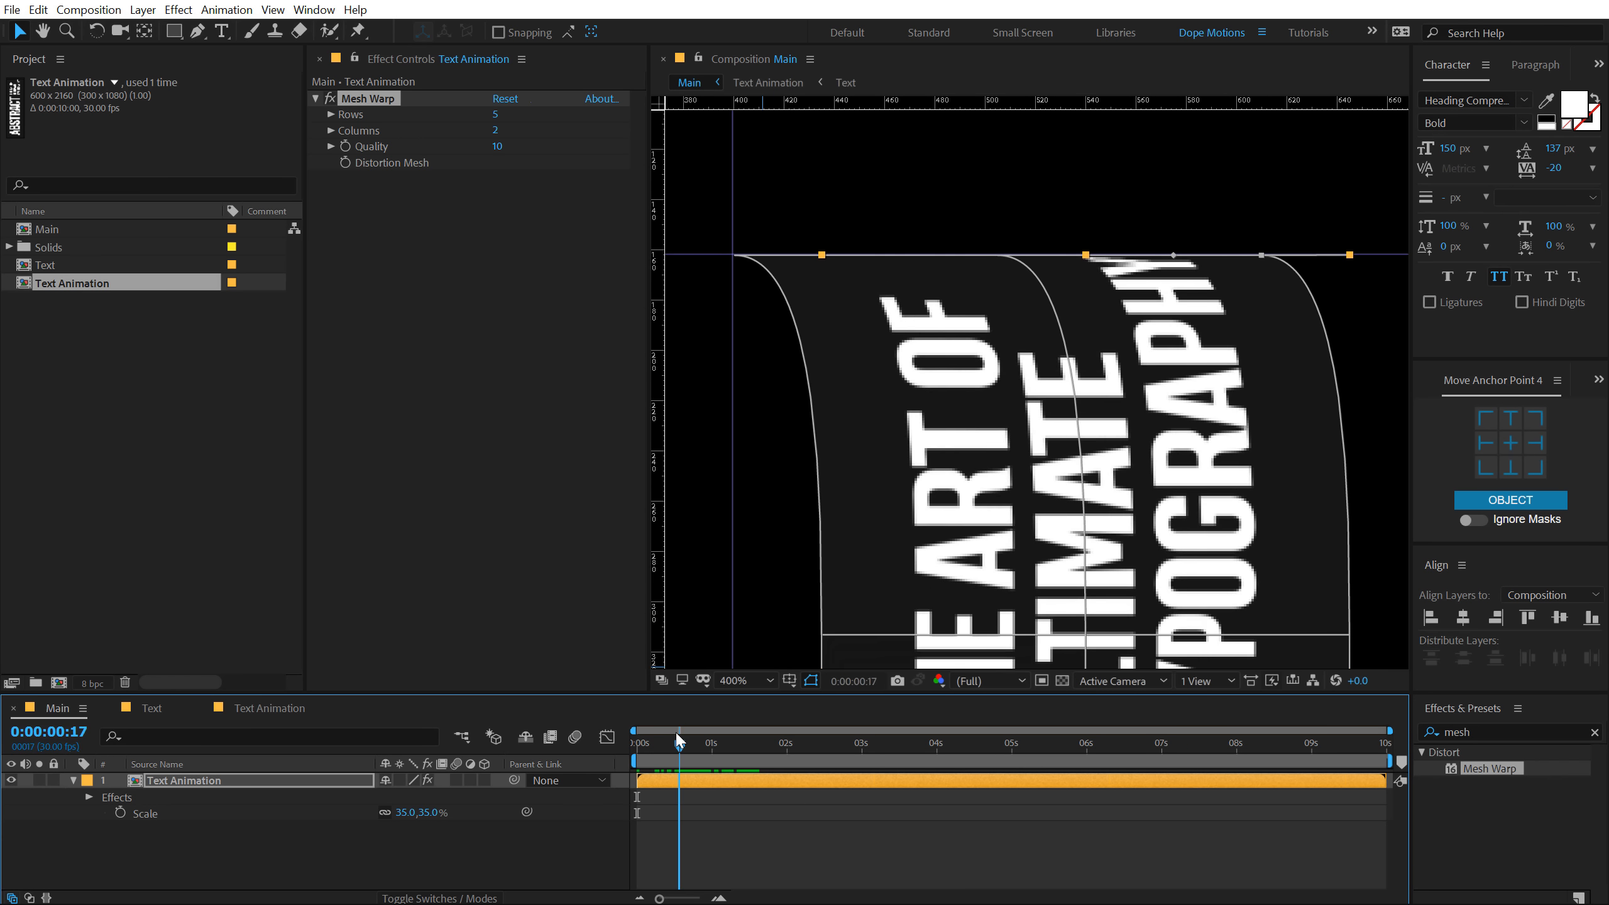
drag(780, 687, 620, 679)
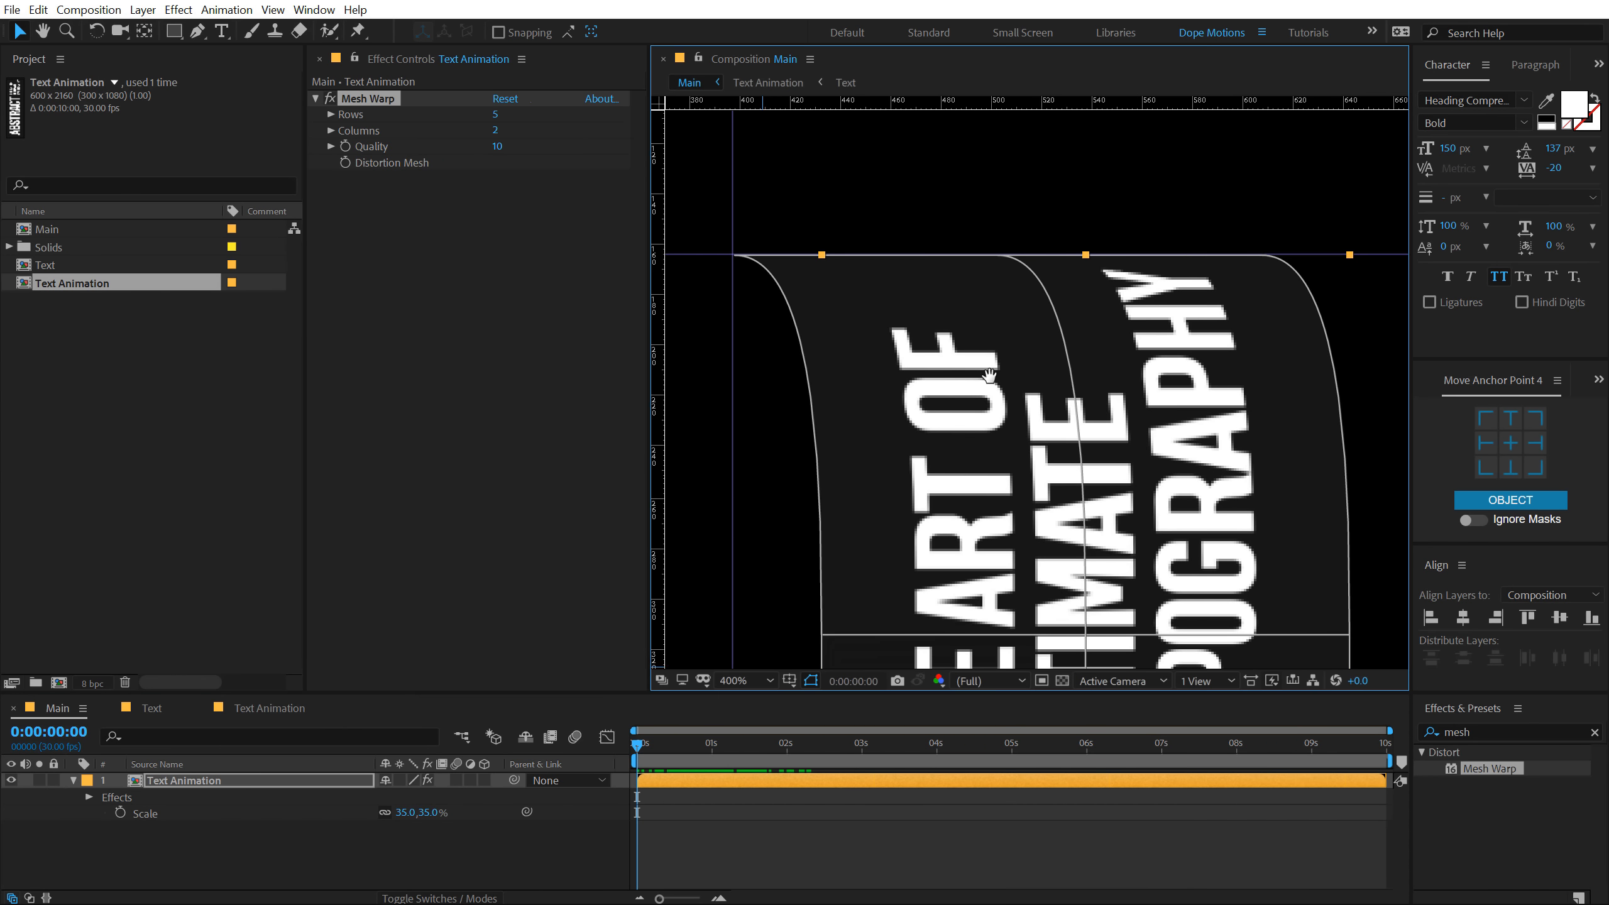
- Try to shift the bottom row's mesh points left towards the vertical guide, and undo the move
drag(987, 370, 985, 59)
drag(976, 590, 969, 48)
drag(964, 481, 978, 46)
drag(952, 176, 966, 47)
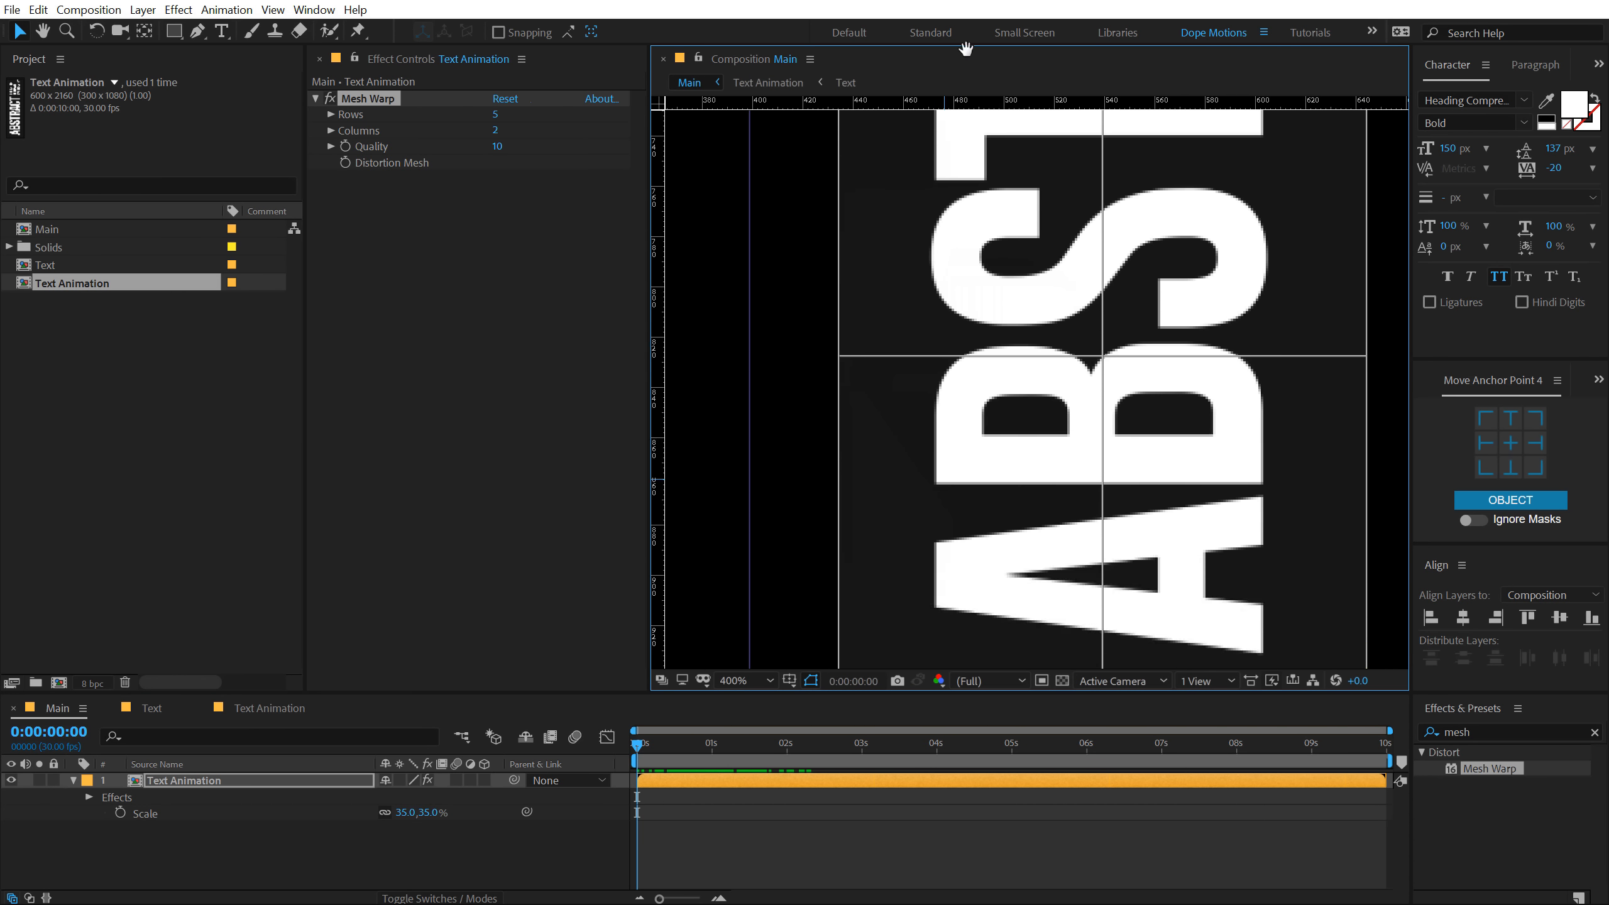
drag(970, 469, 984, 96)
drag(983, 375, 887, 509)
key(v)
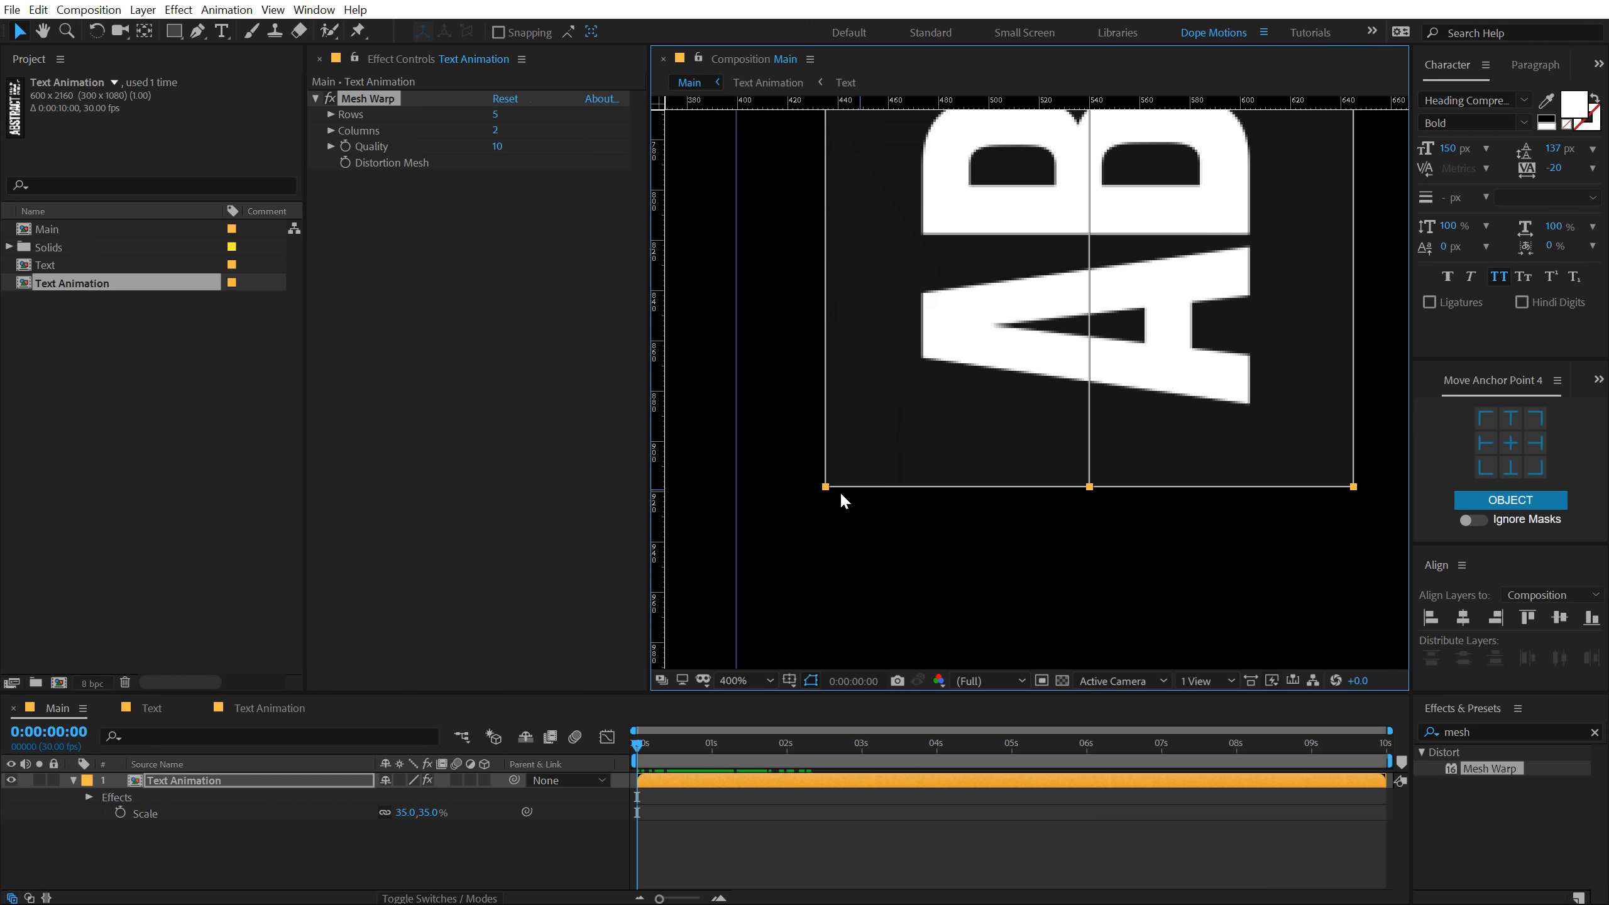
shift+click(1089, 487)
shift+click(1353, 486)
drag(828, 491, 786, 486)
key(ctrl+z)
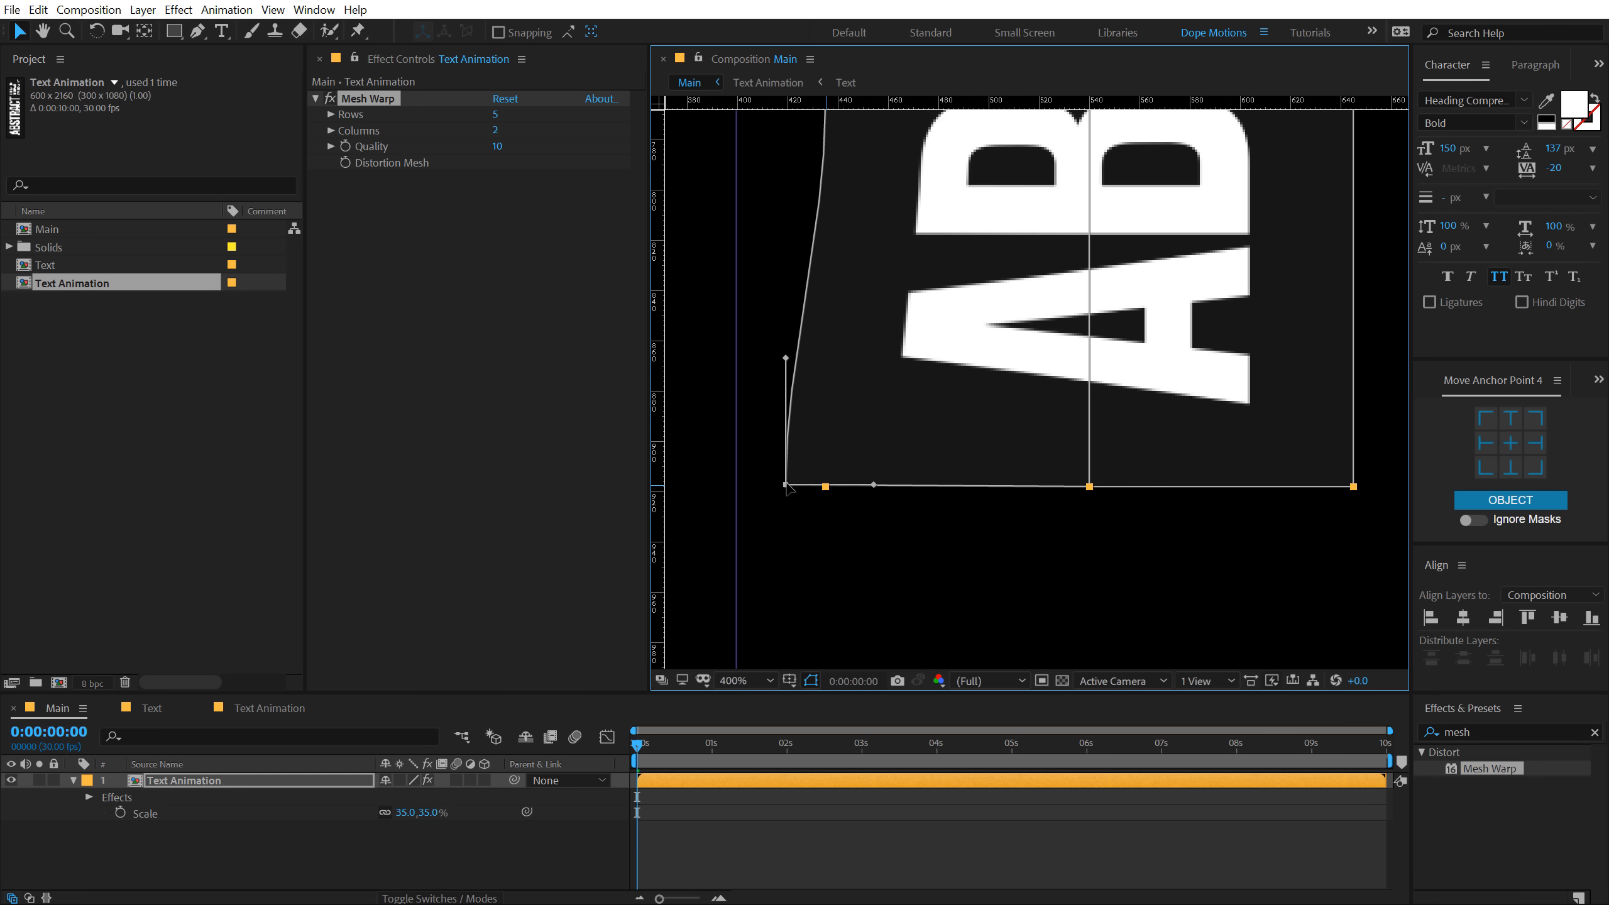
key(ctrl+z)
- Shift all three mesh points of the bottom row about 35 px left to the vertical guide
click(826, 486)
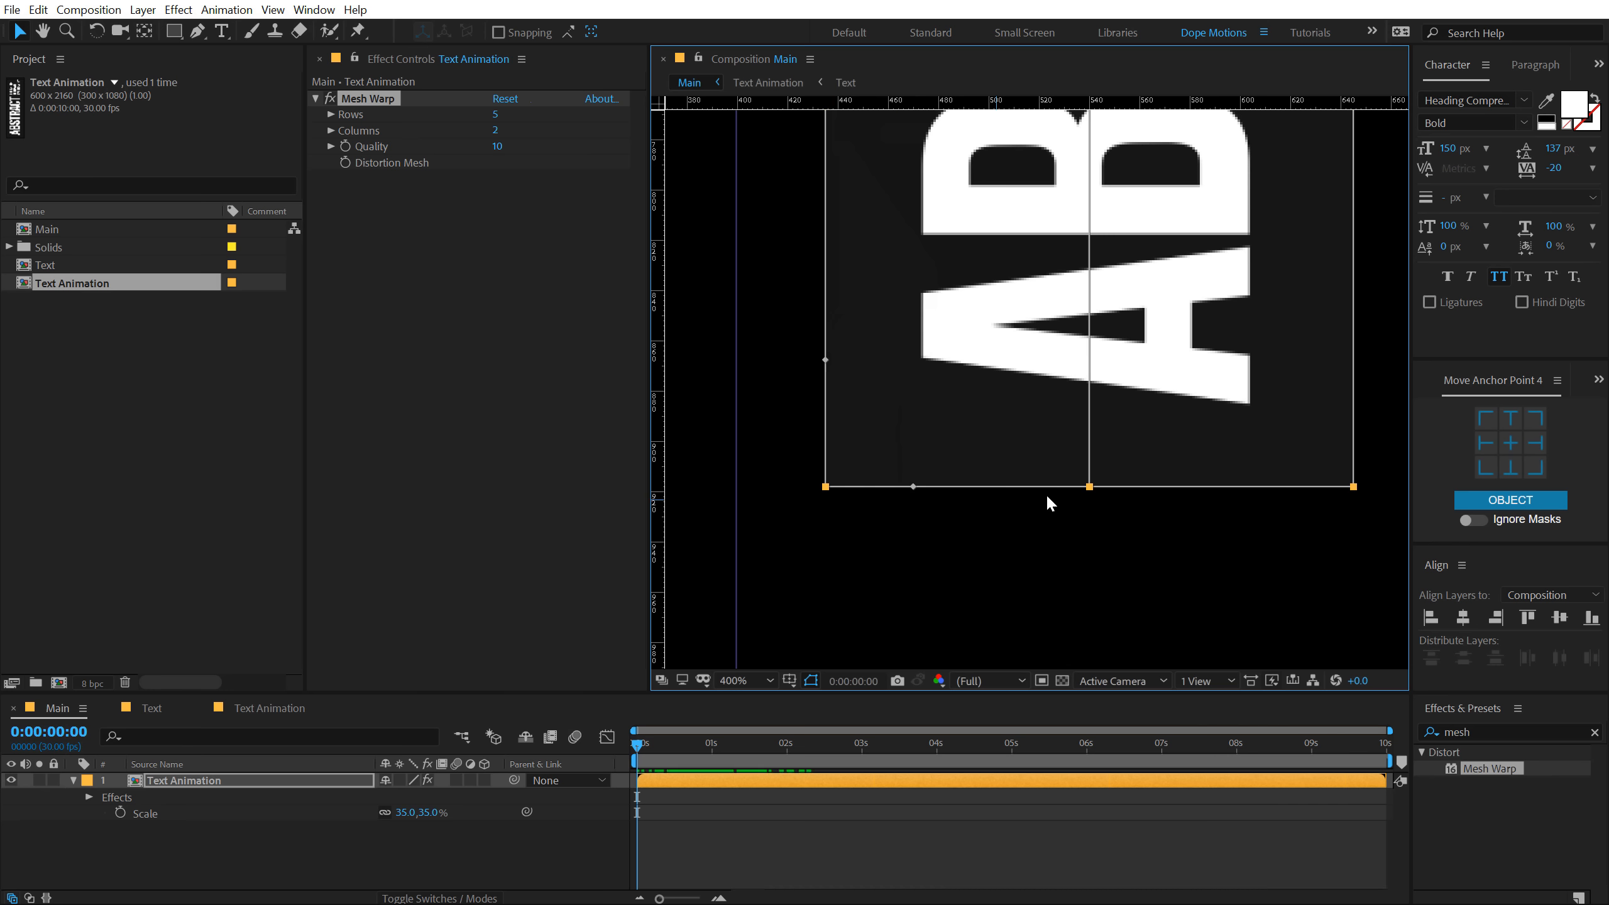
shift+click(1090, 487)
shift+click(1354, 487)
drag(827, 487, 738, 489)
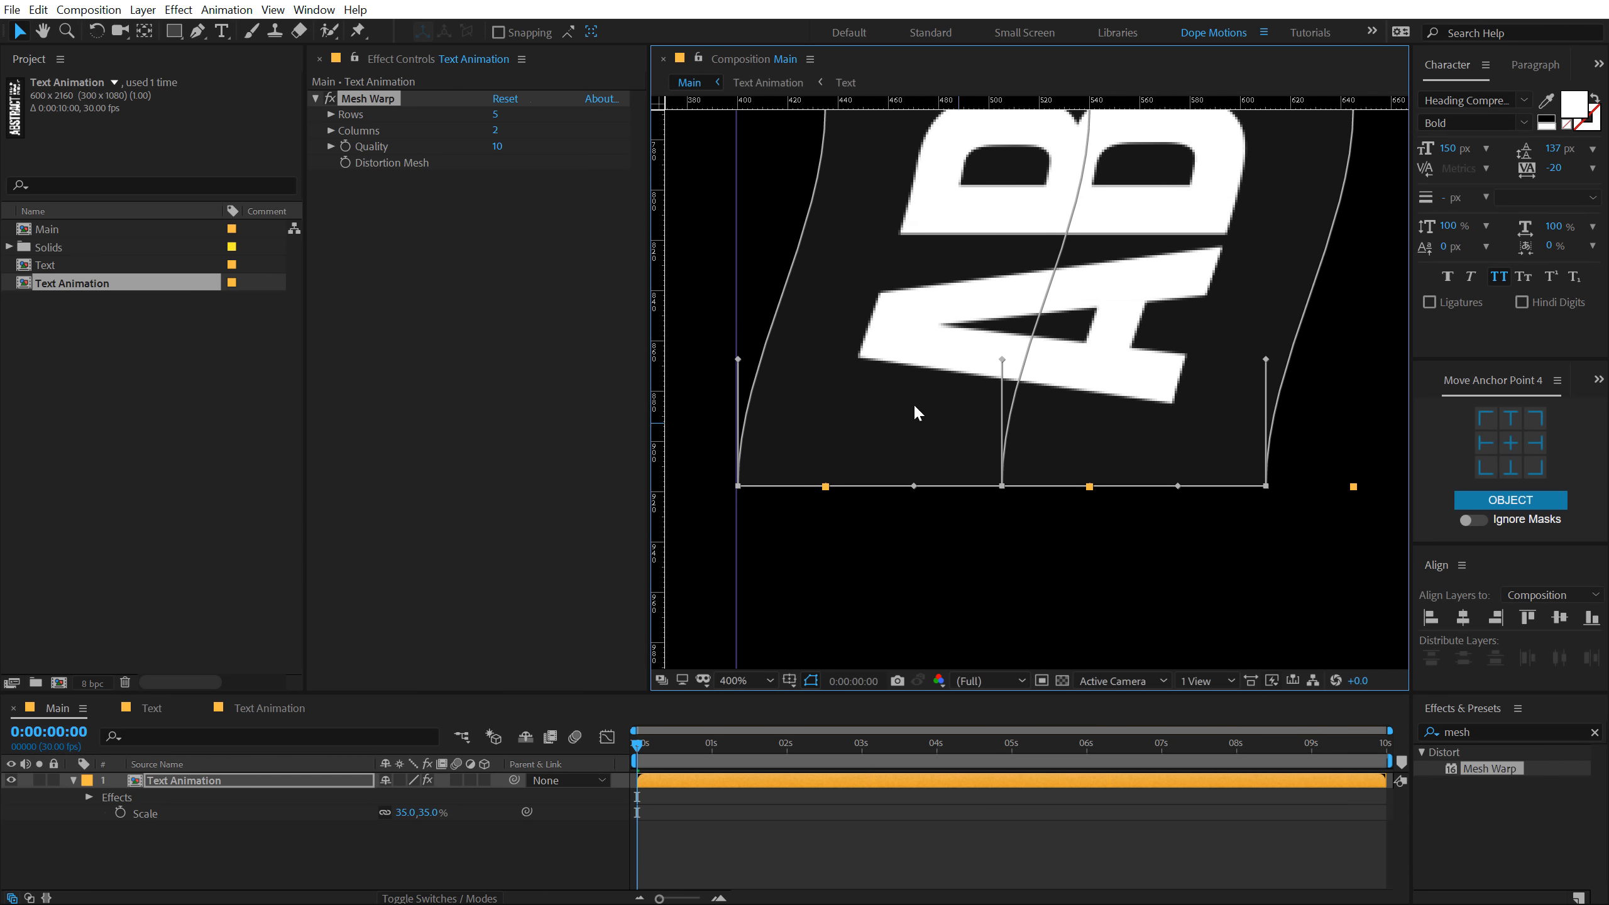
click(817, 525)
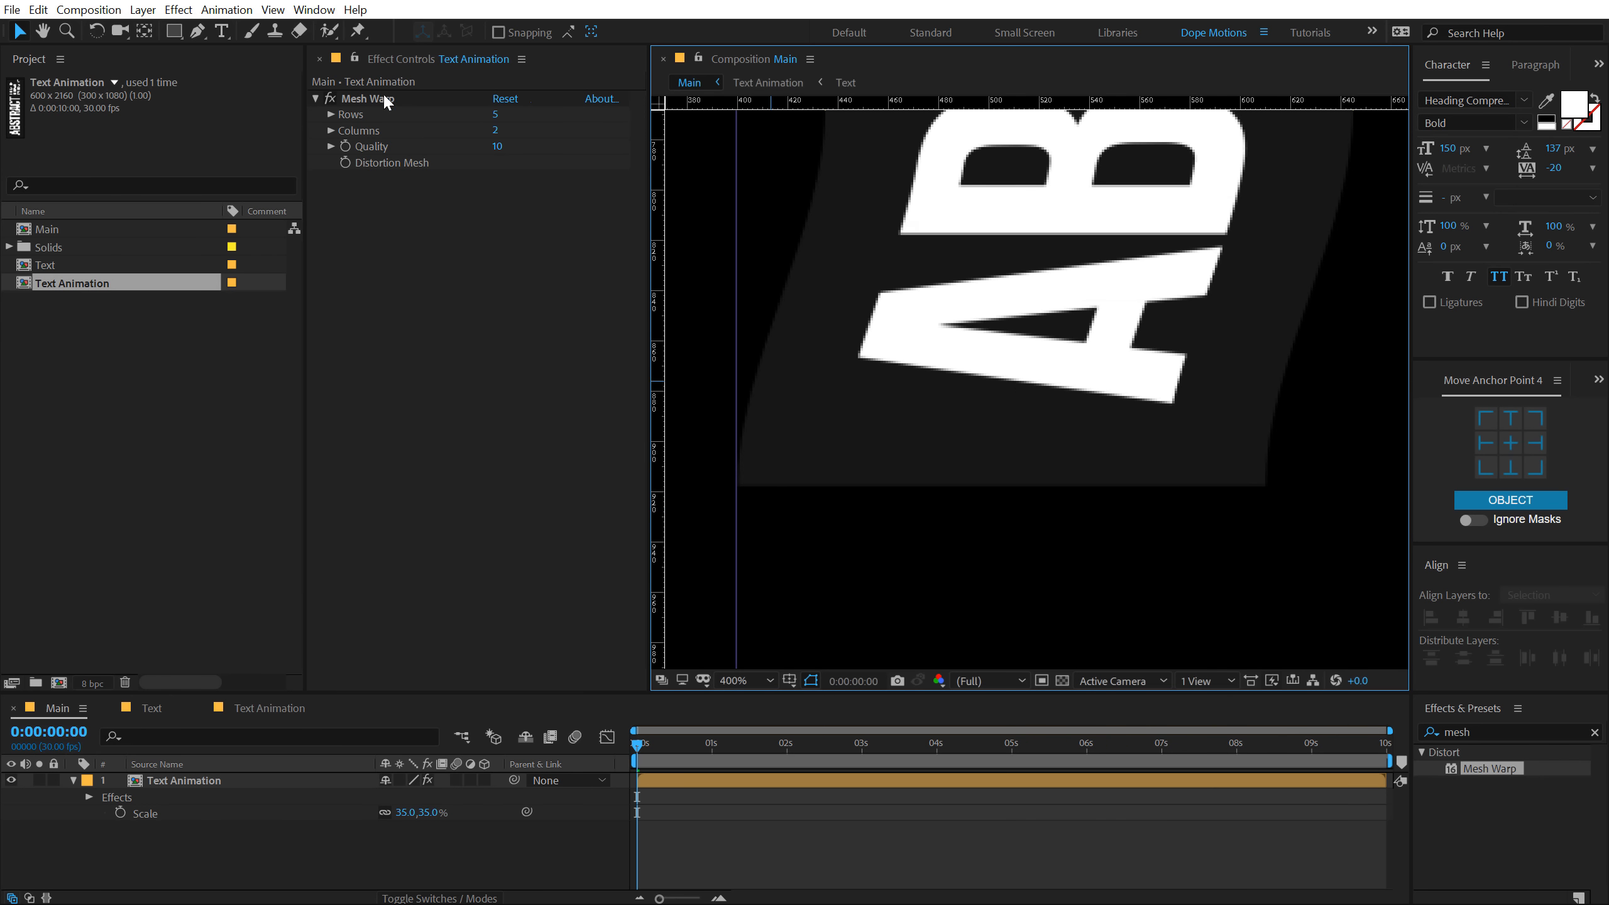
- Round the strip's bottom end by swinging the upward curve handles of the three bottom-row mesh points across to the layer's bottom corner and midpoint handles
click(384, 100)
click(742, 486)
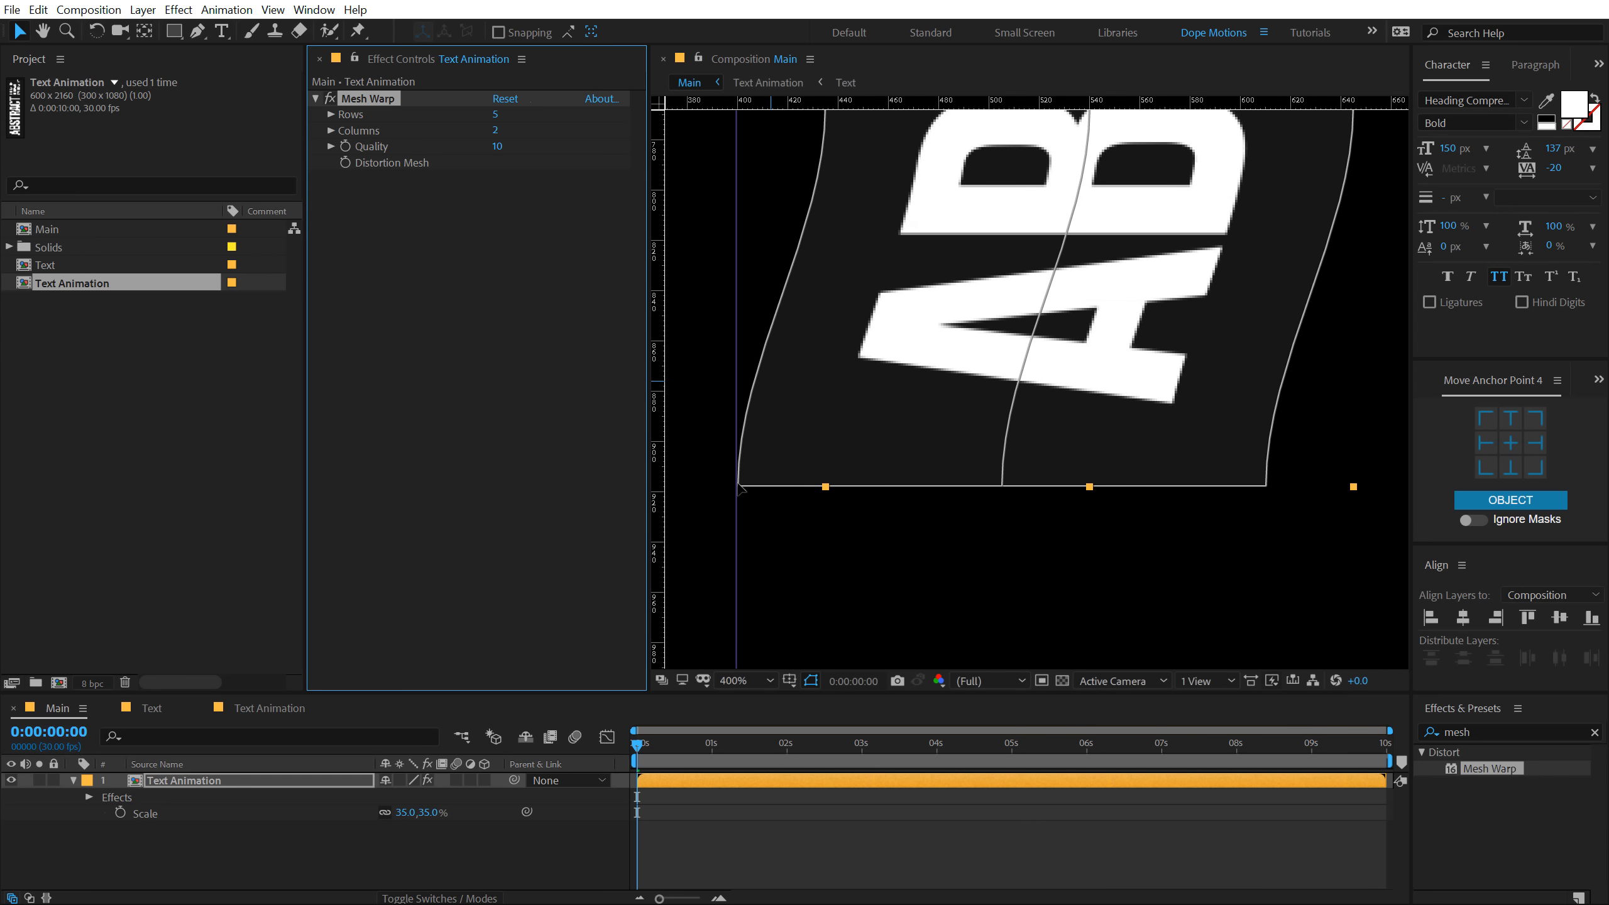
drag(742, 363, 826, 487)
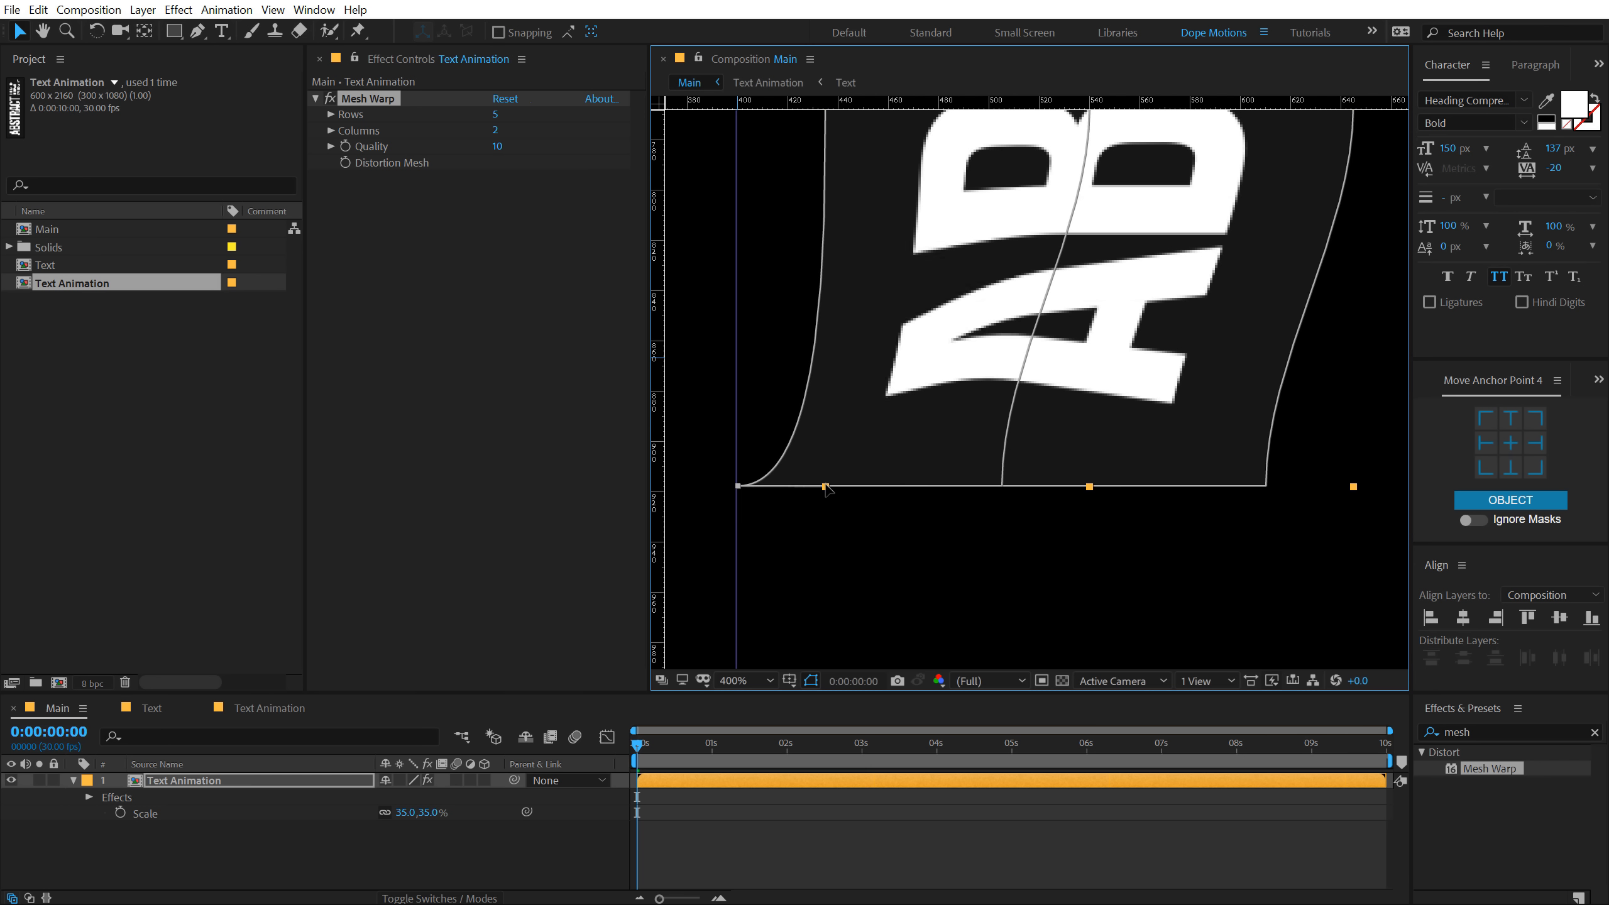
drag(1003, 486, 1090, 486)
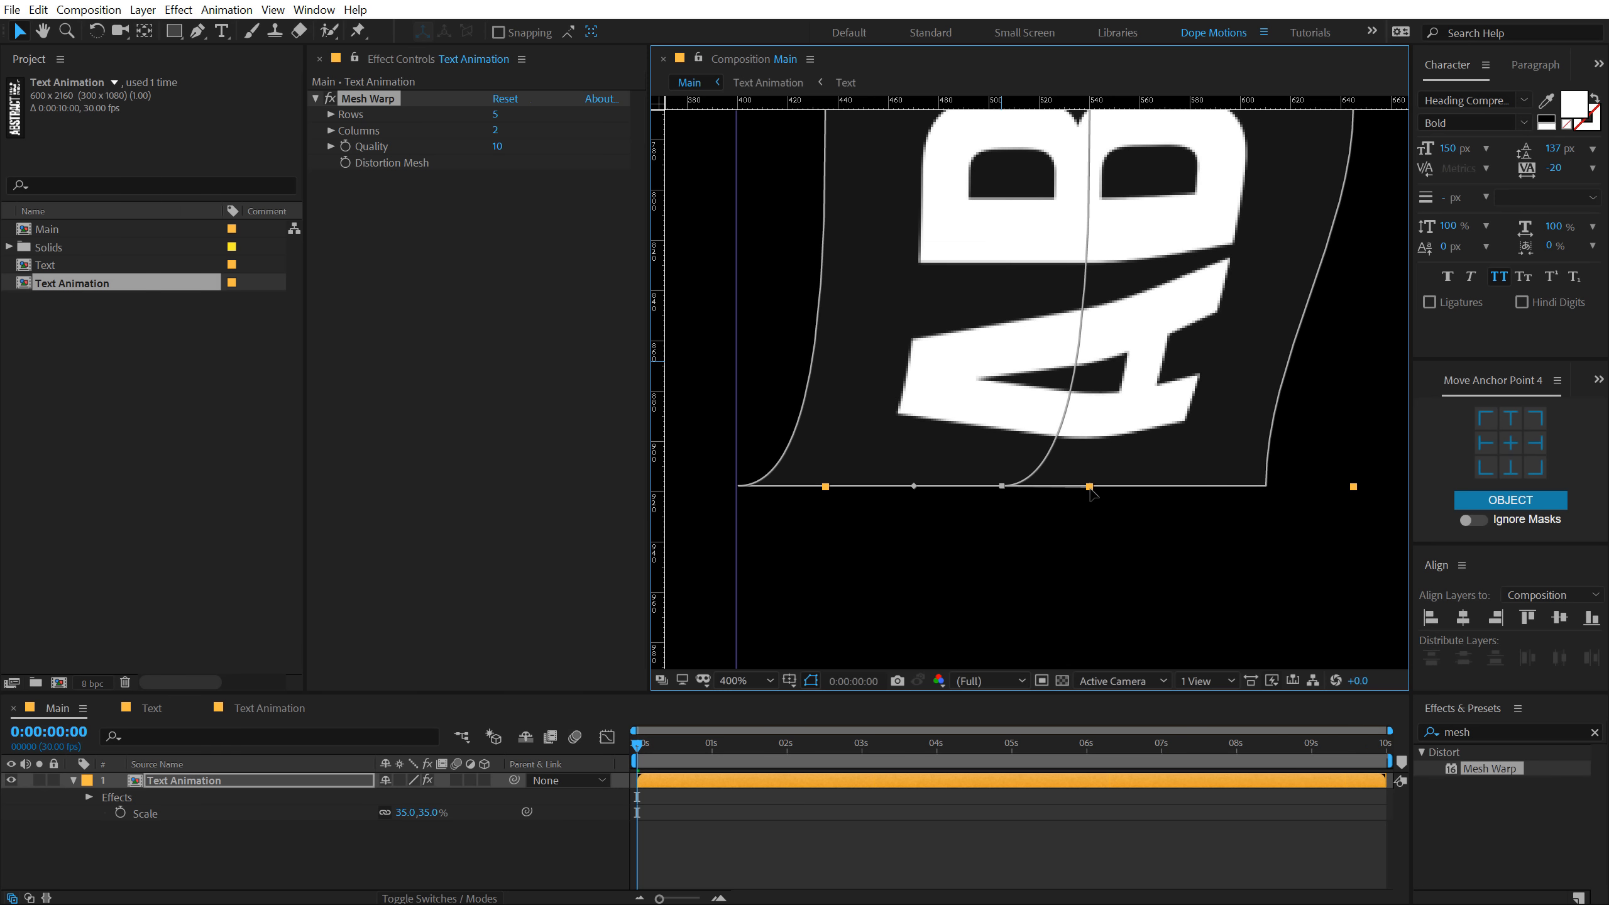
click(1266, 486)
drag(1267, 361, 1353, 485)
- Hide the rulers and guides, deselect the layer, and scrub the first seconds of Main to preview the warped strip
key(comma)
key(comma)
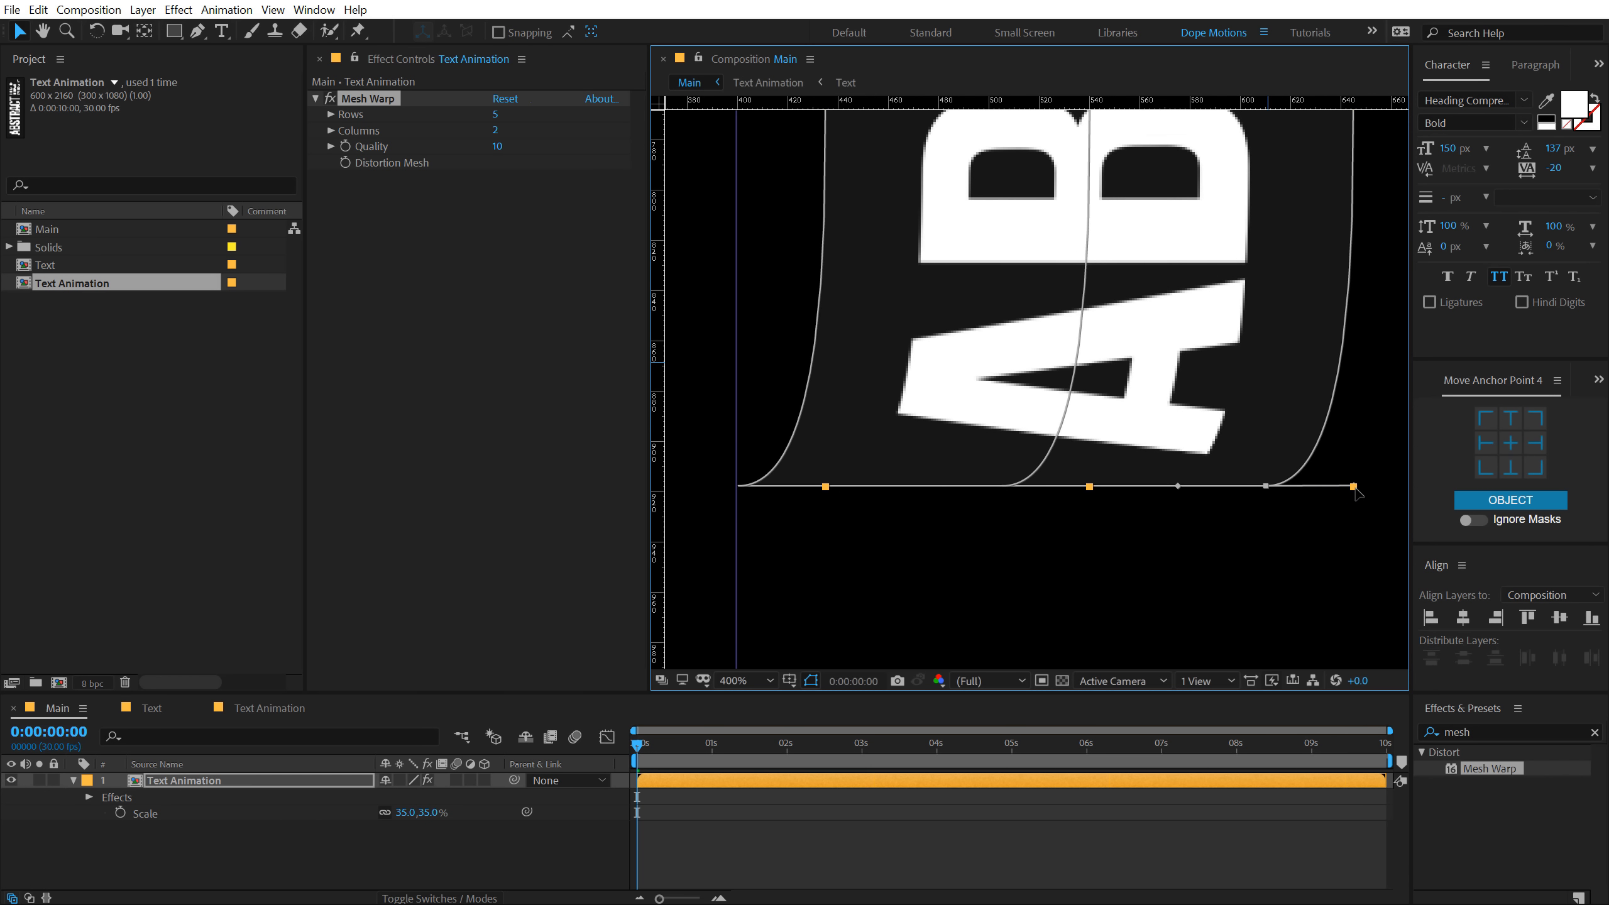
key(ctrl+r)
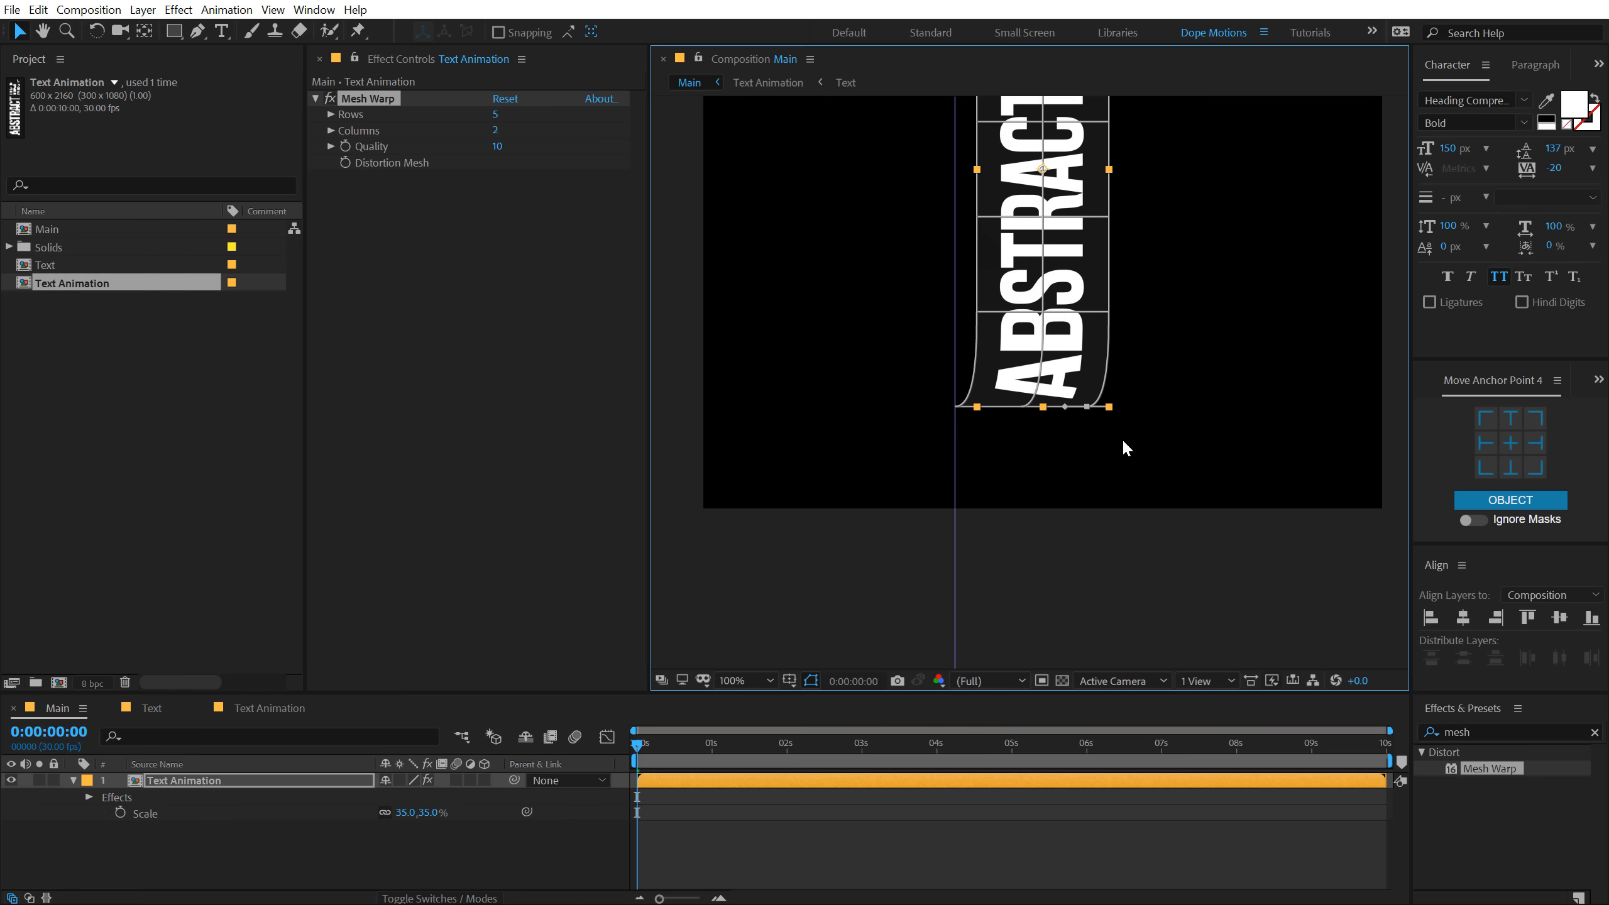
key(ctrl+semicolon)
drag(1089, 269, 1088, 444)
key(comma)
click(792, 843)
key(period)
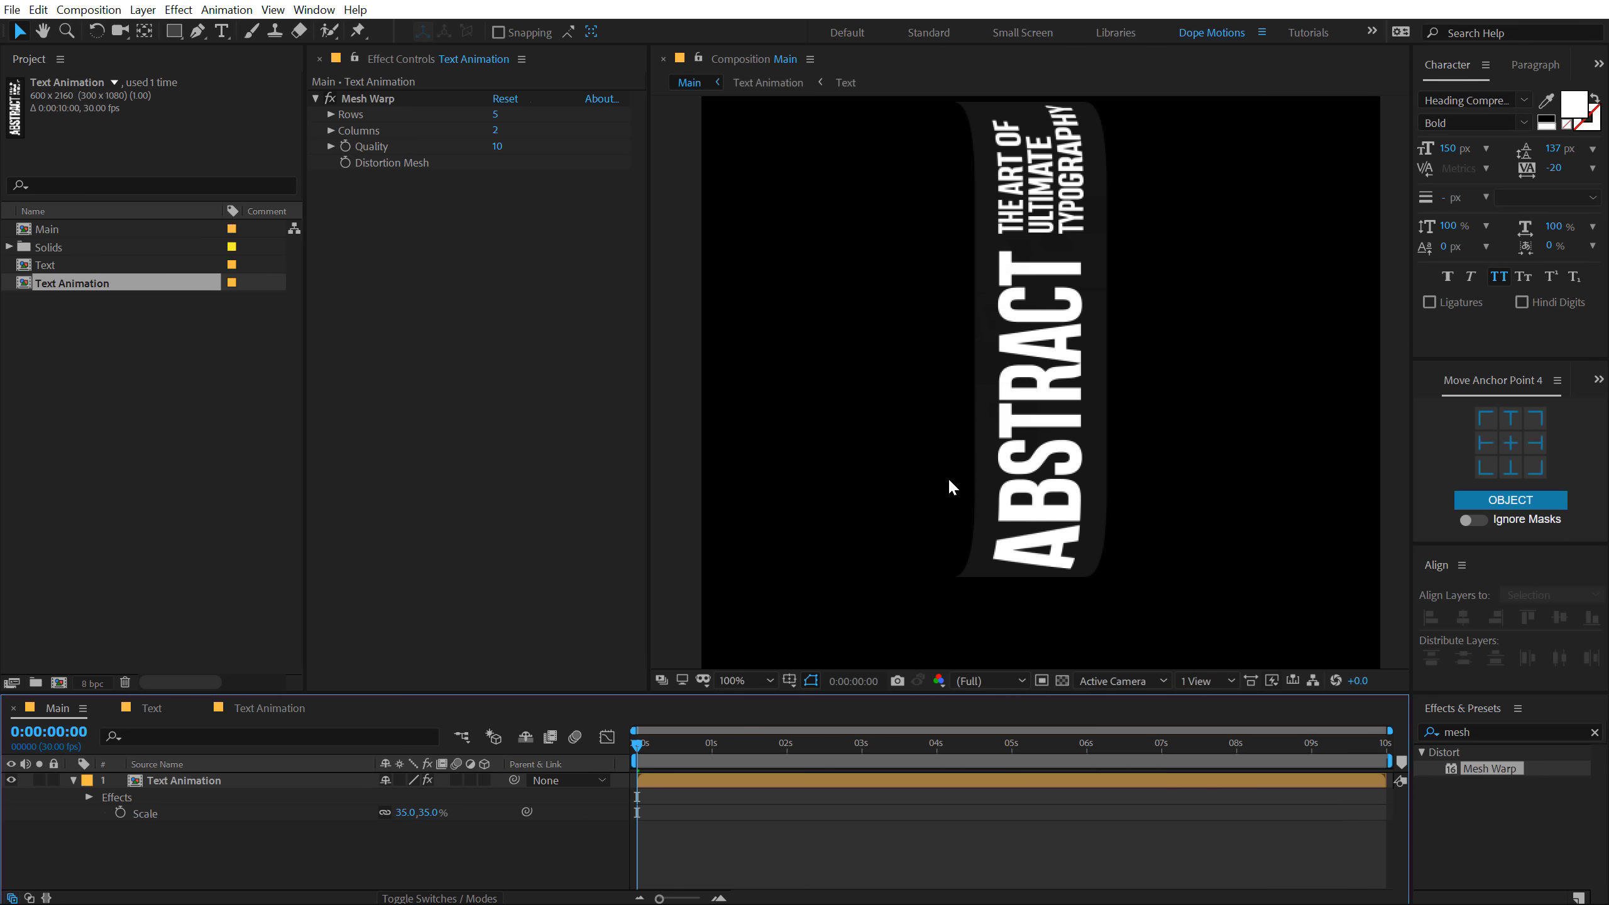
drag(666, 745, 832, 738)
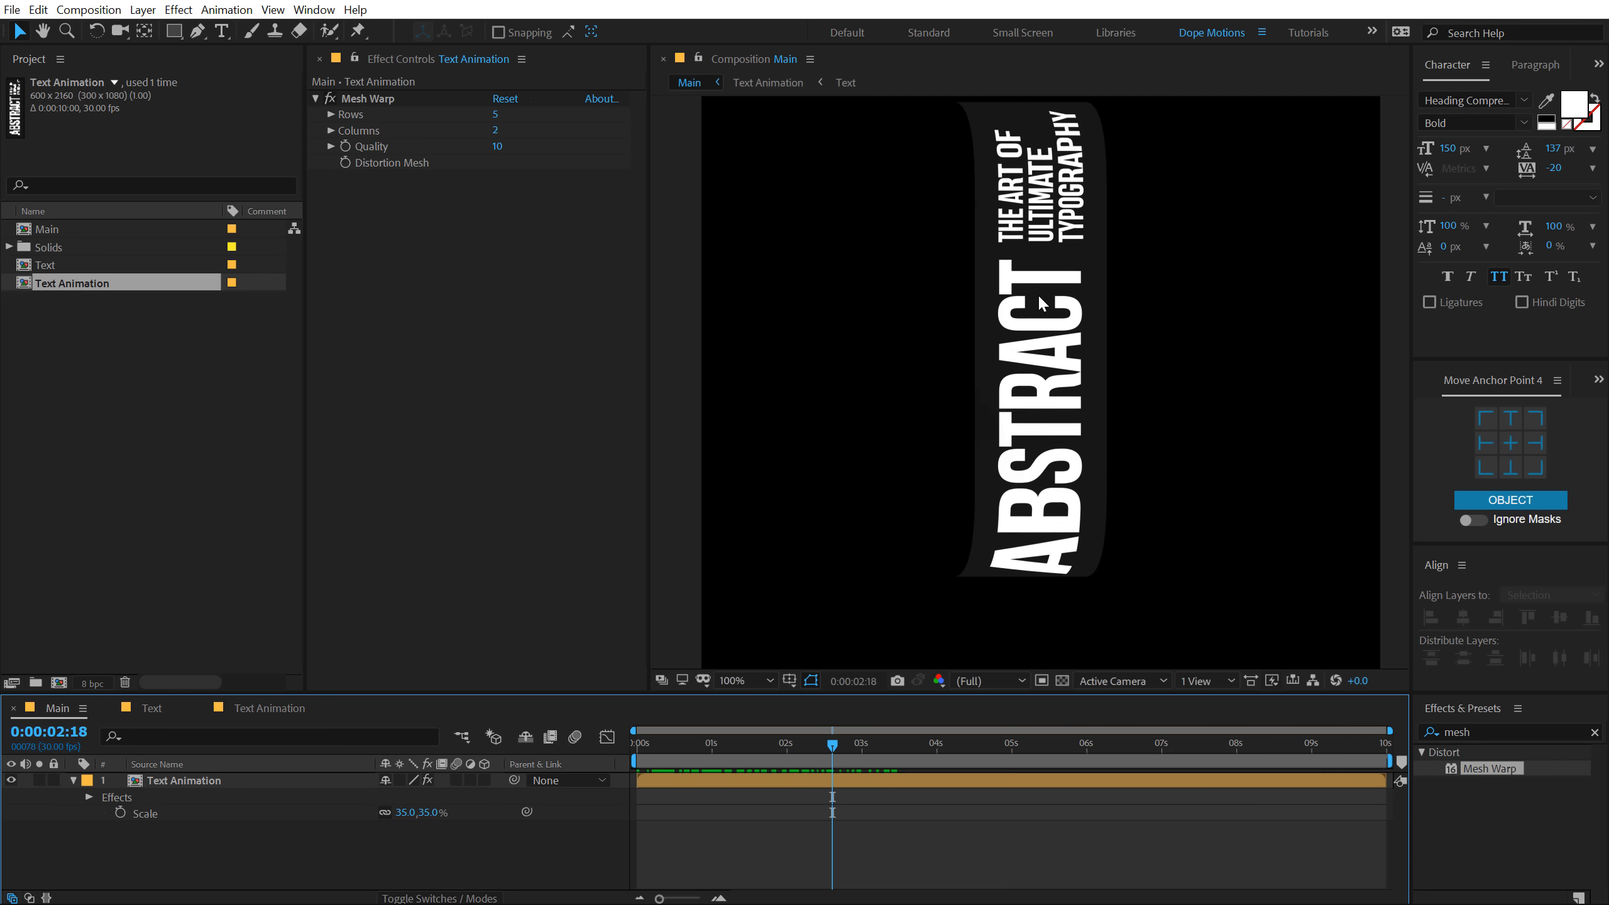
drag(1038, 294, 1037, 350)
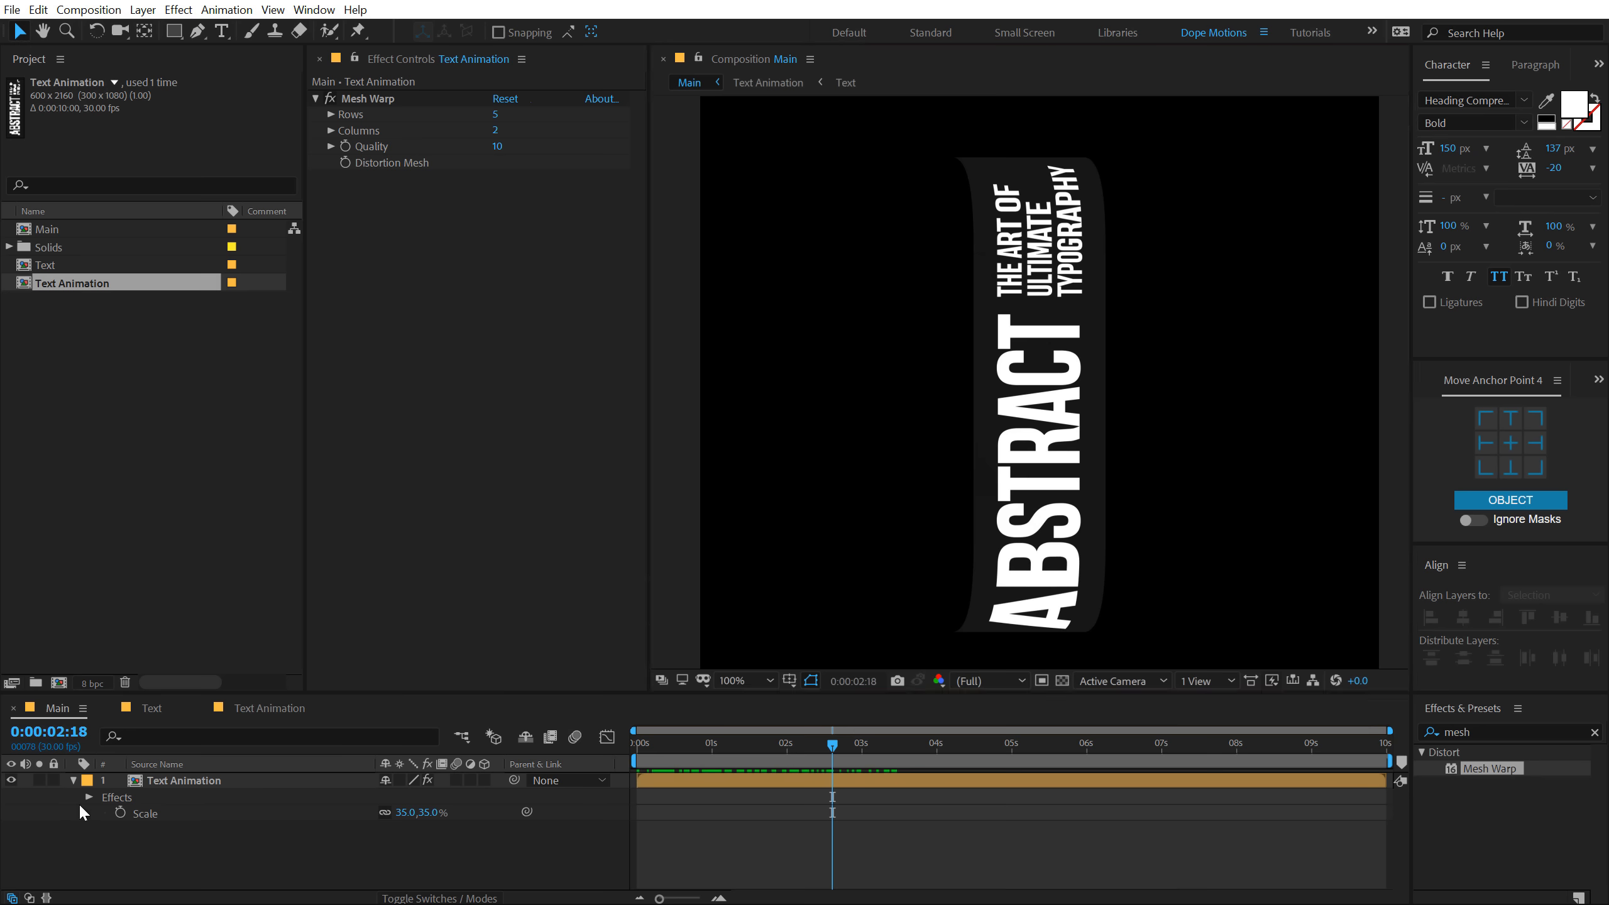
- Duplicate the Text Animation layer and set the lower copy's rotation to 180°
click(176, 781)
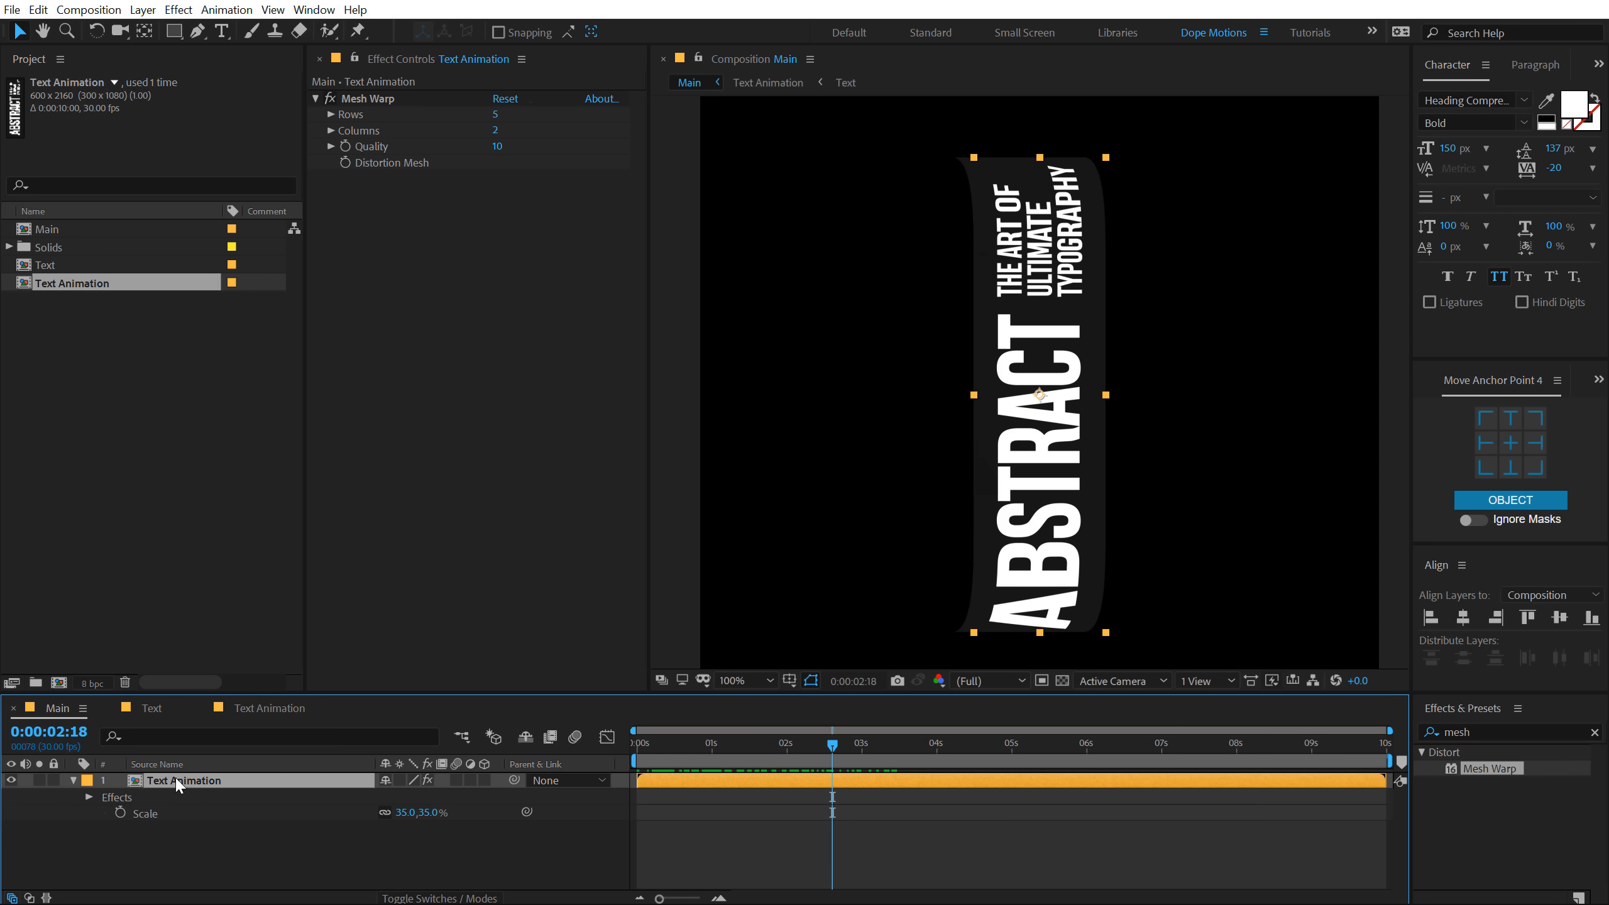
key(ctrl+d)
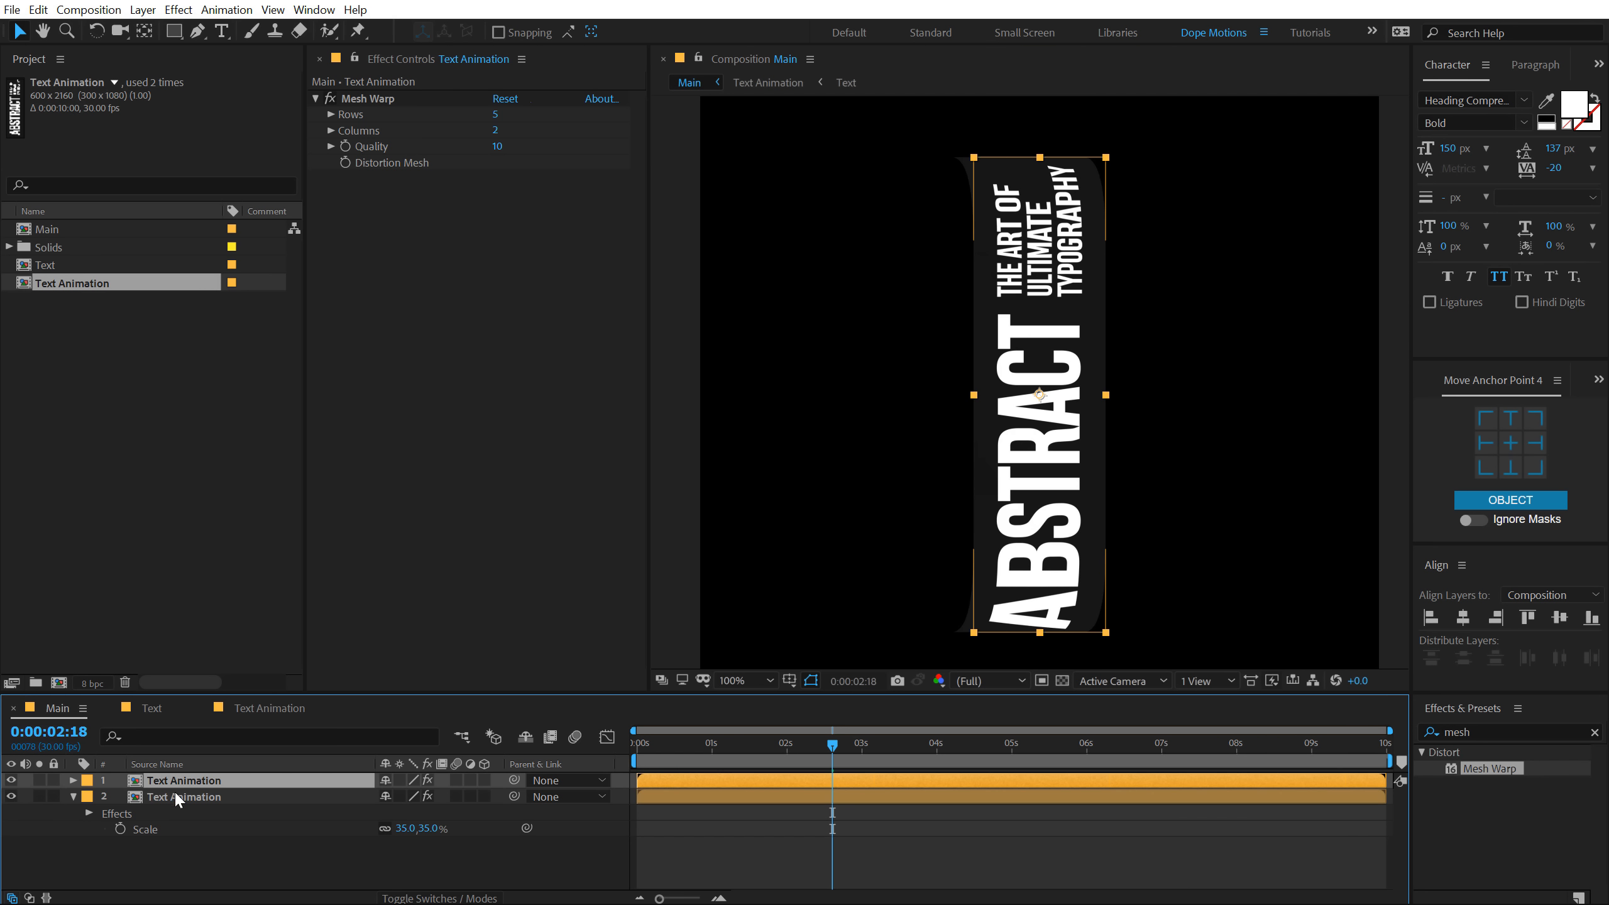
click(174, 793)
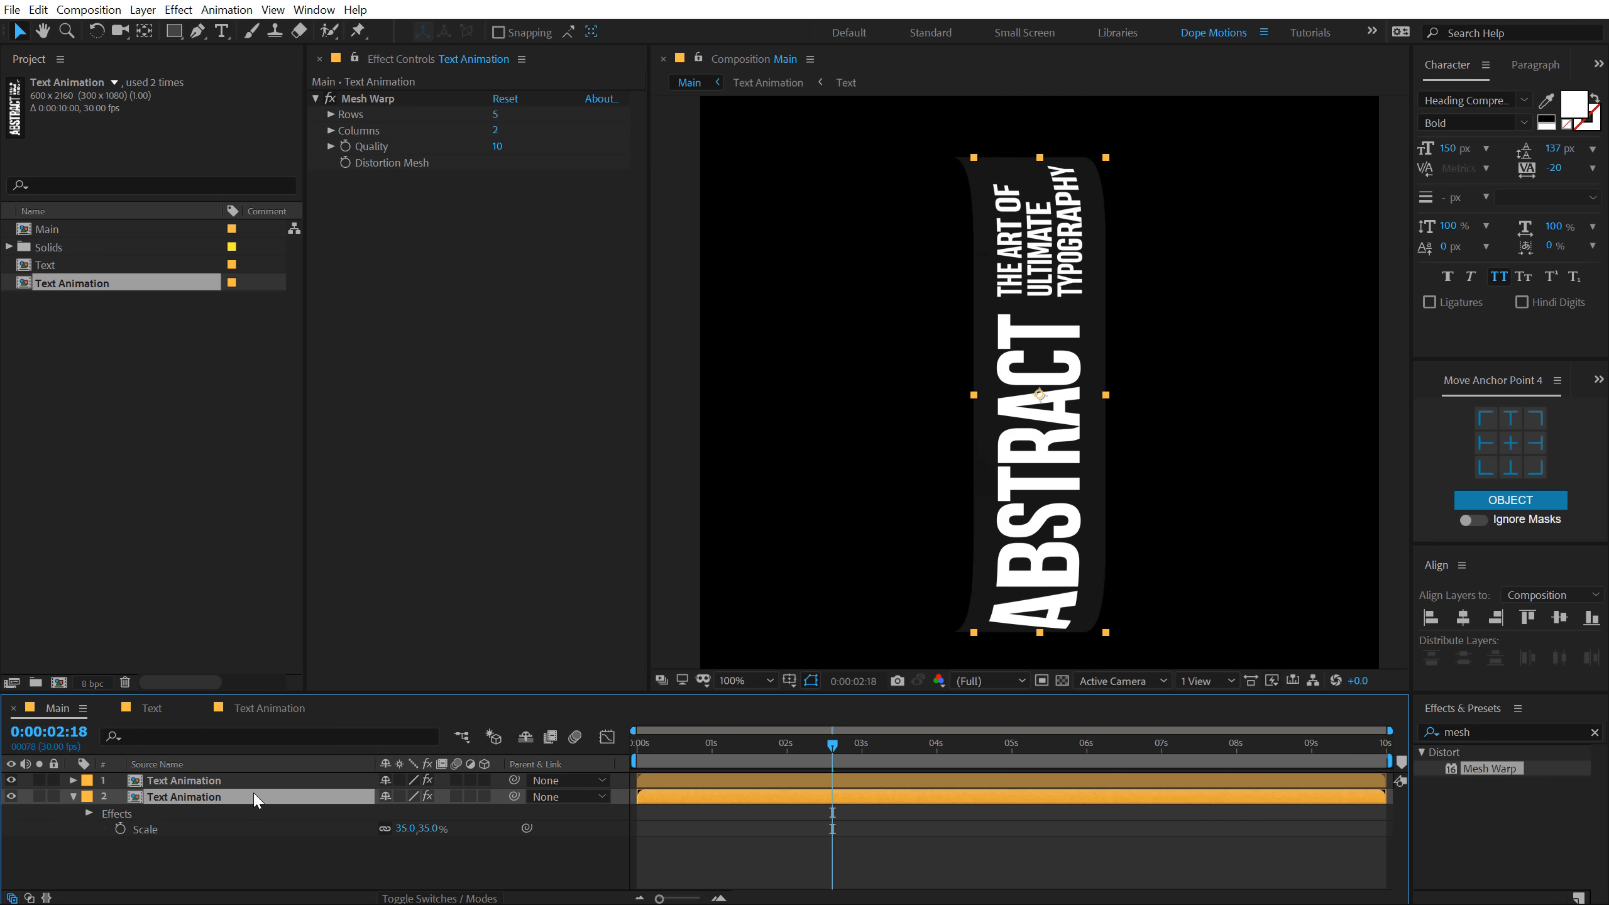
key(r)
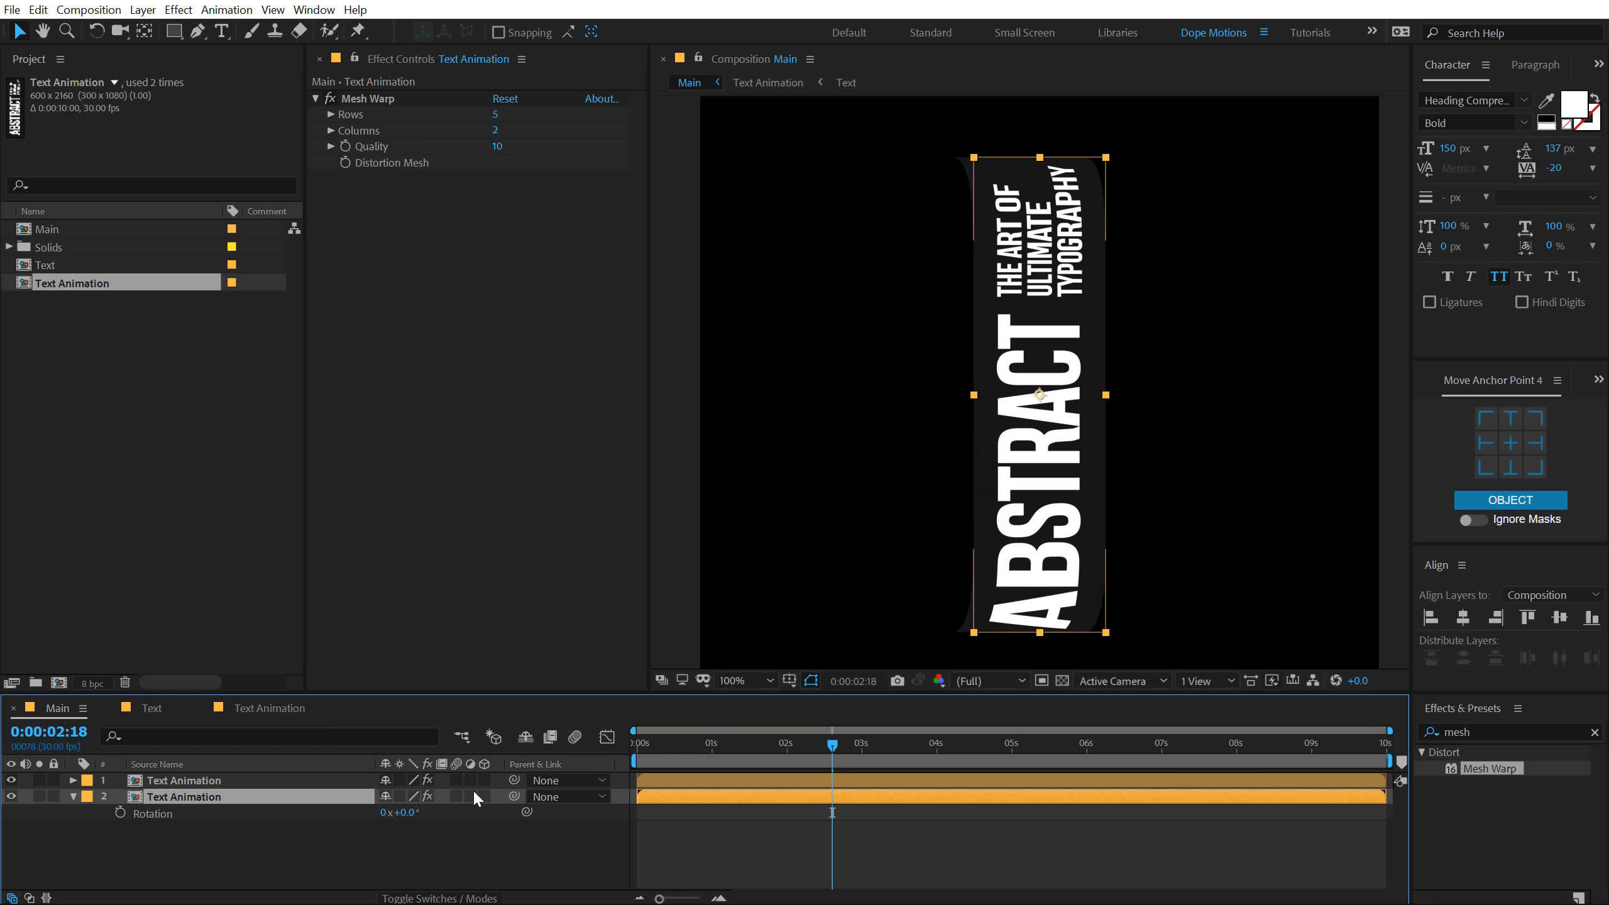
click(408, 813)
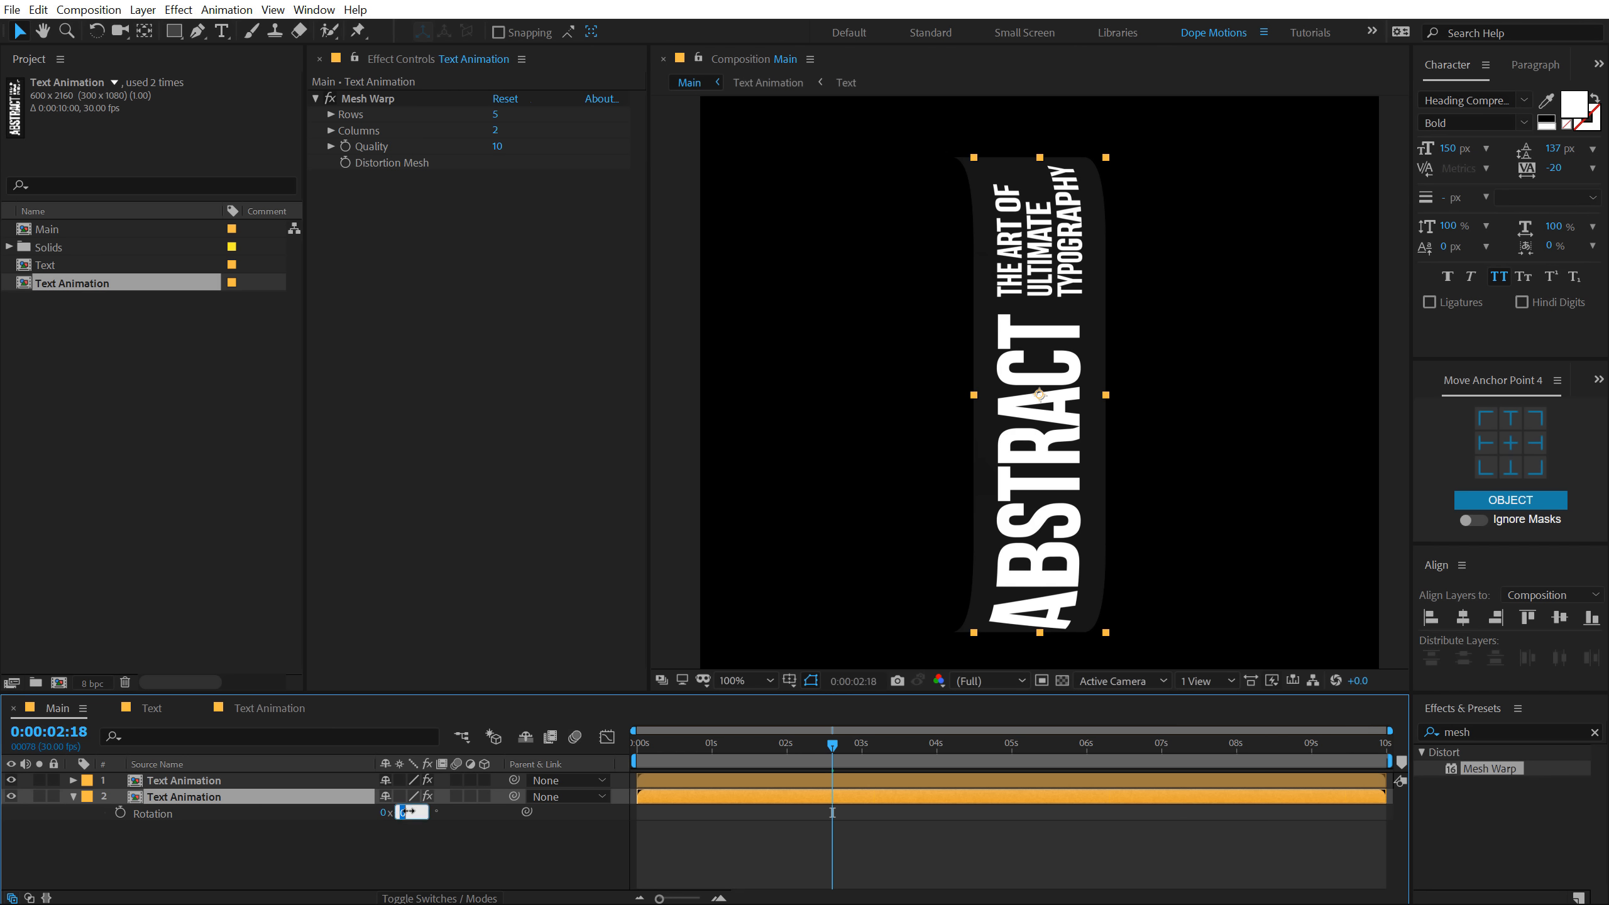
text(180)
key(Return)
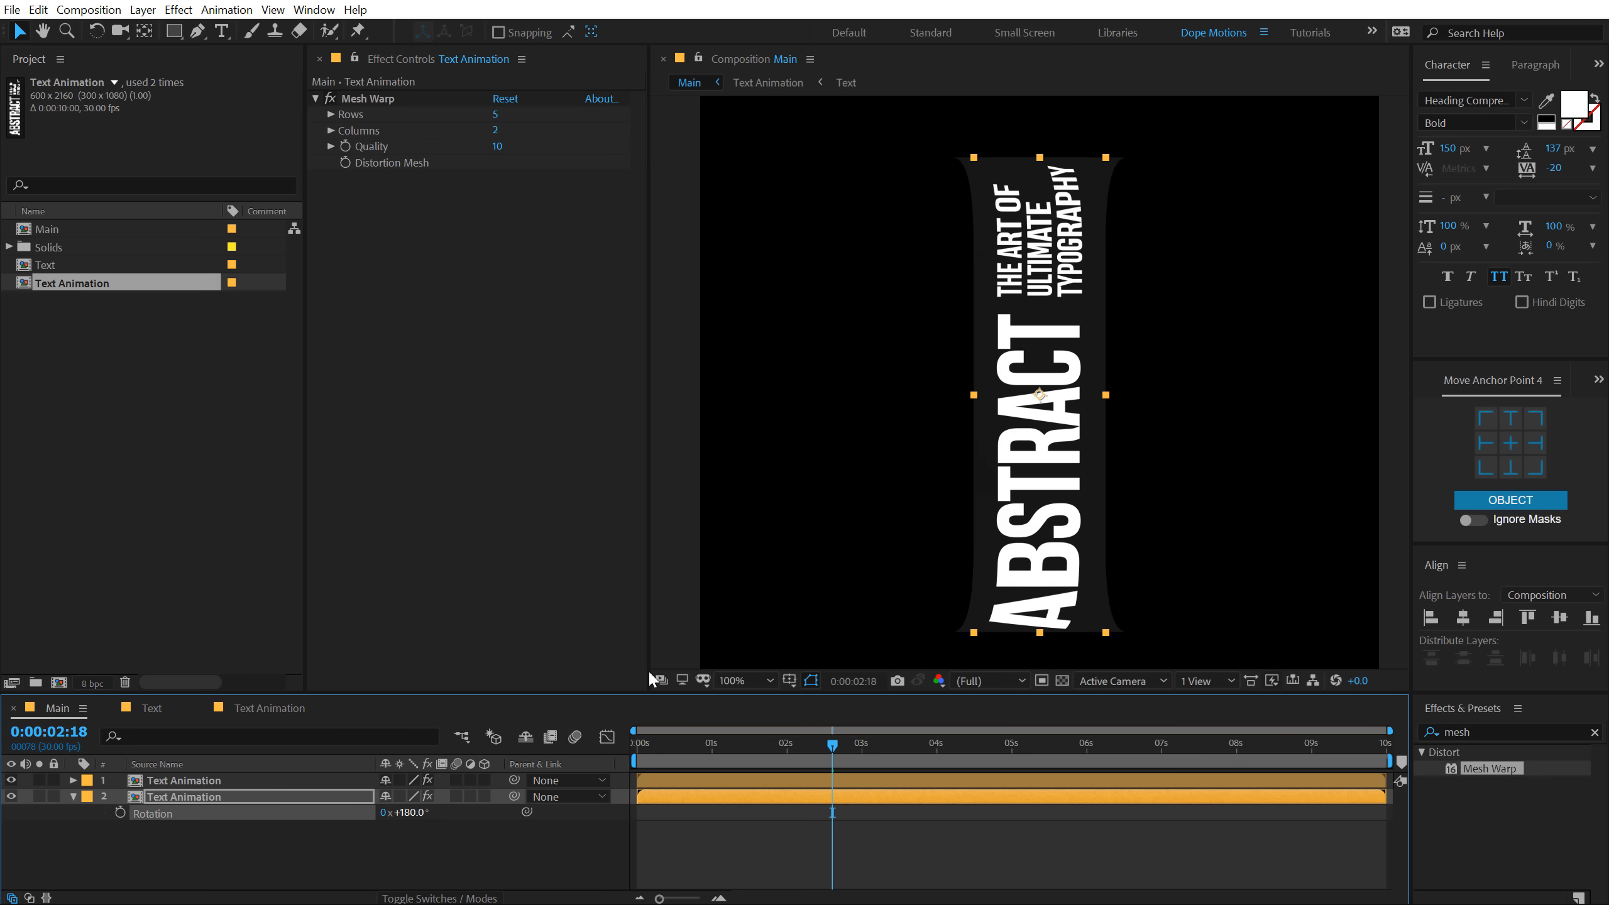
- Move the rotated lower copy left until its curved ends meet the upper strip's in one rounded outline, and preview the motion
drag(1048, 389, 1014, 362)
scroll(991, 148, up, 2)
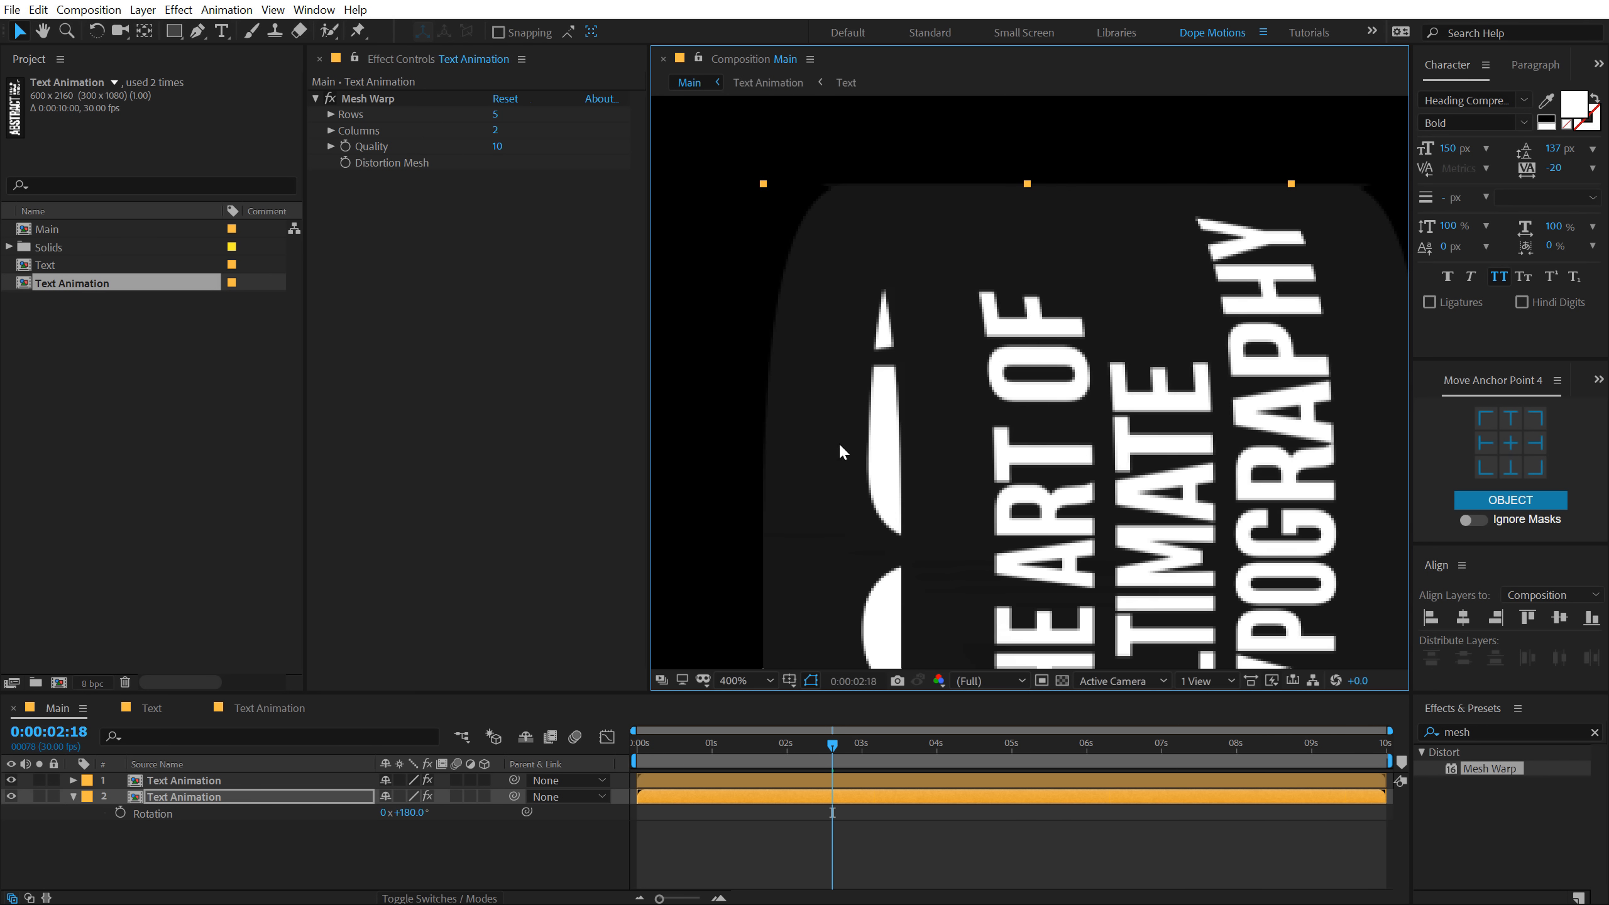
drag(832, 433, 817, 436)
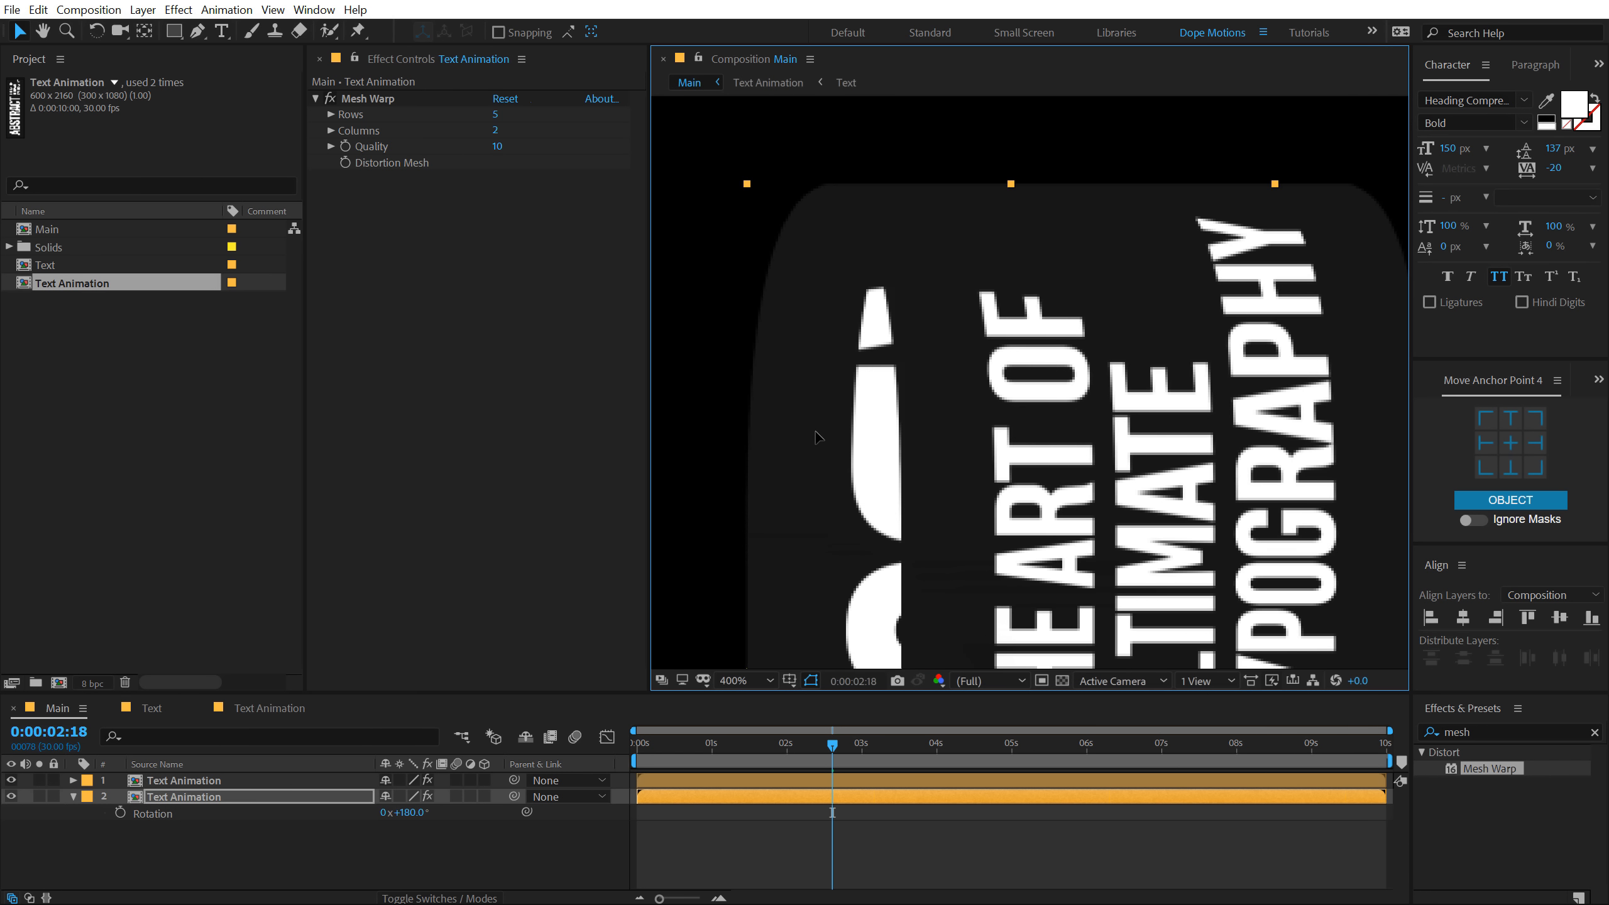
scroll(920, 338, down, 3)
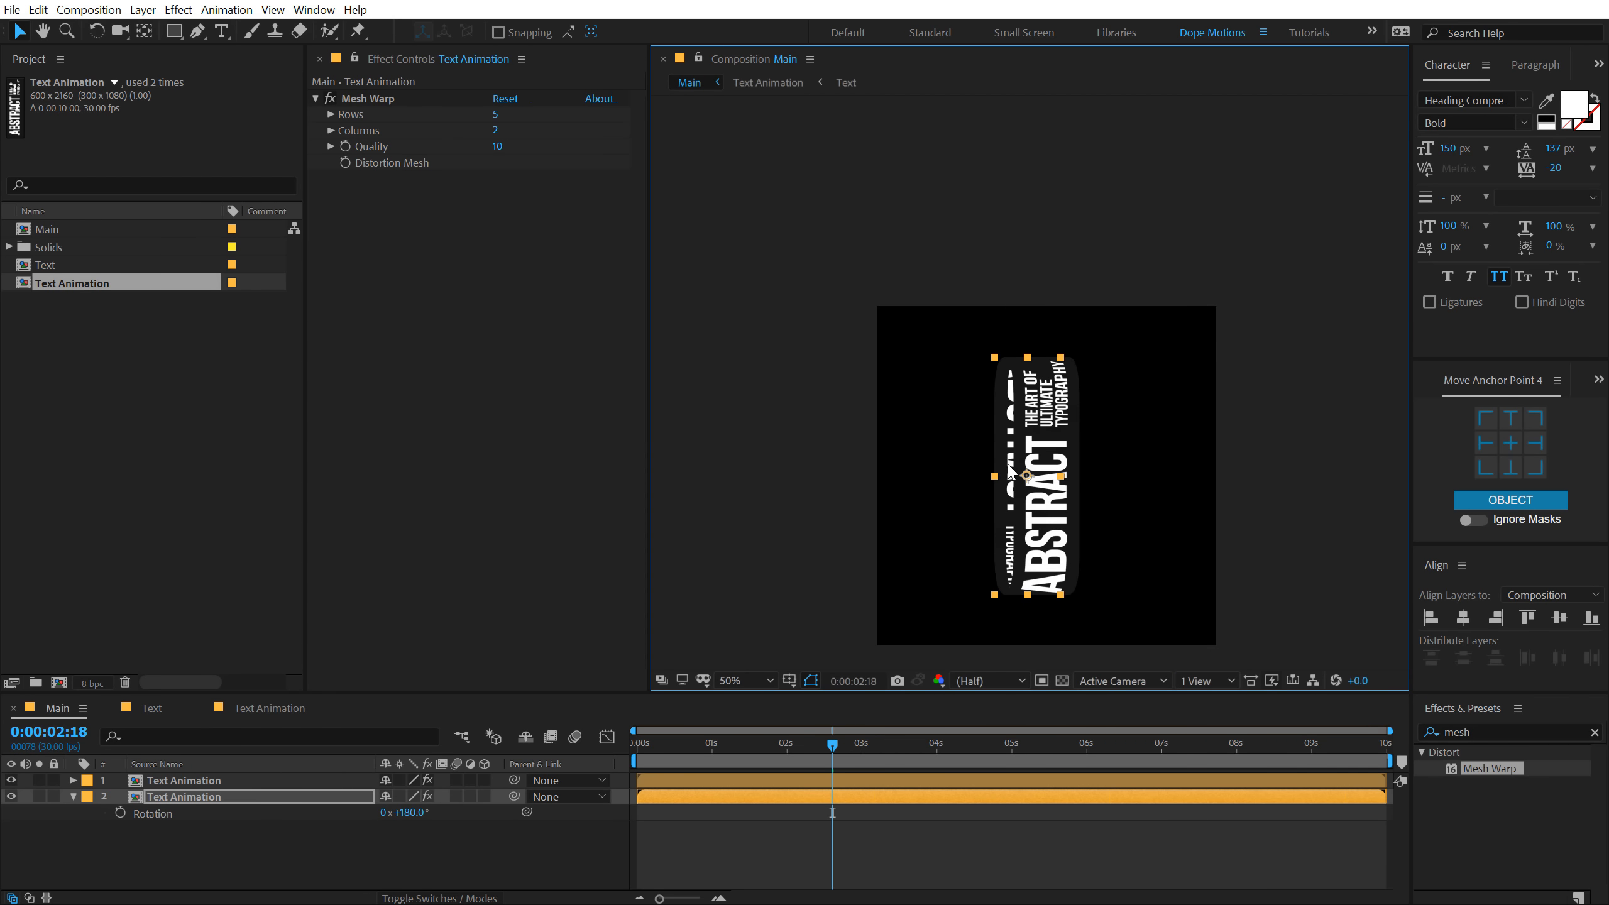
scroll(1021, 483, up, 1)
drag(1021, 483, 978, 314)
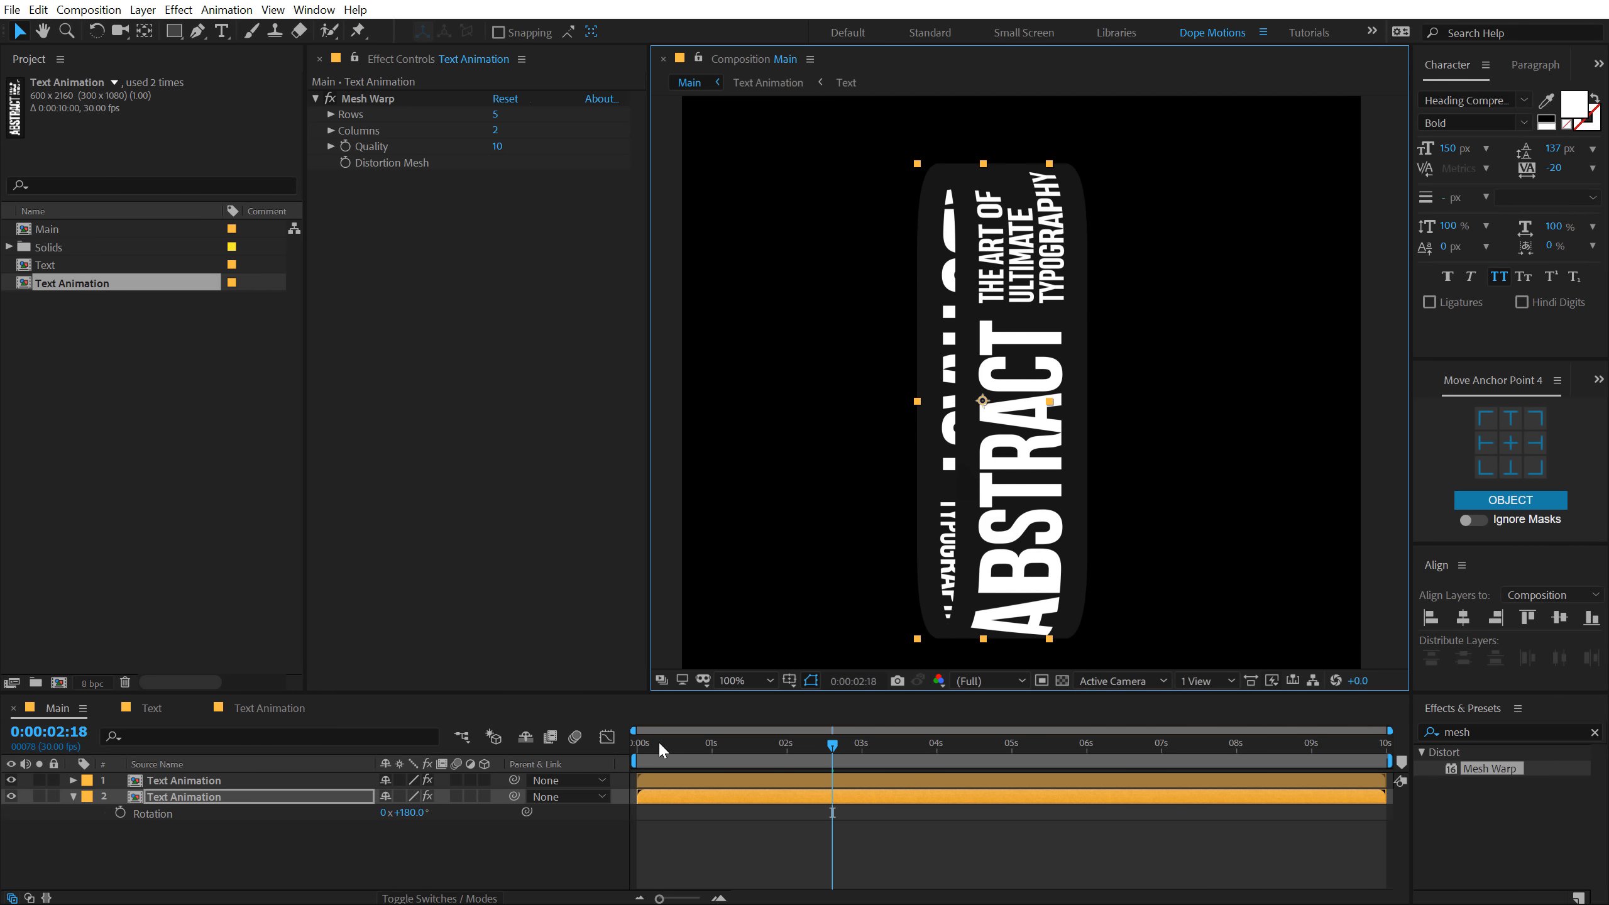
drag(659, 741, 790, 736)
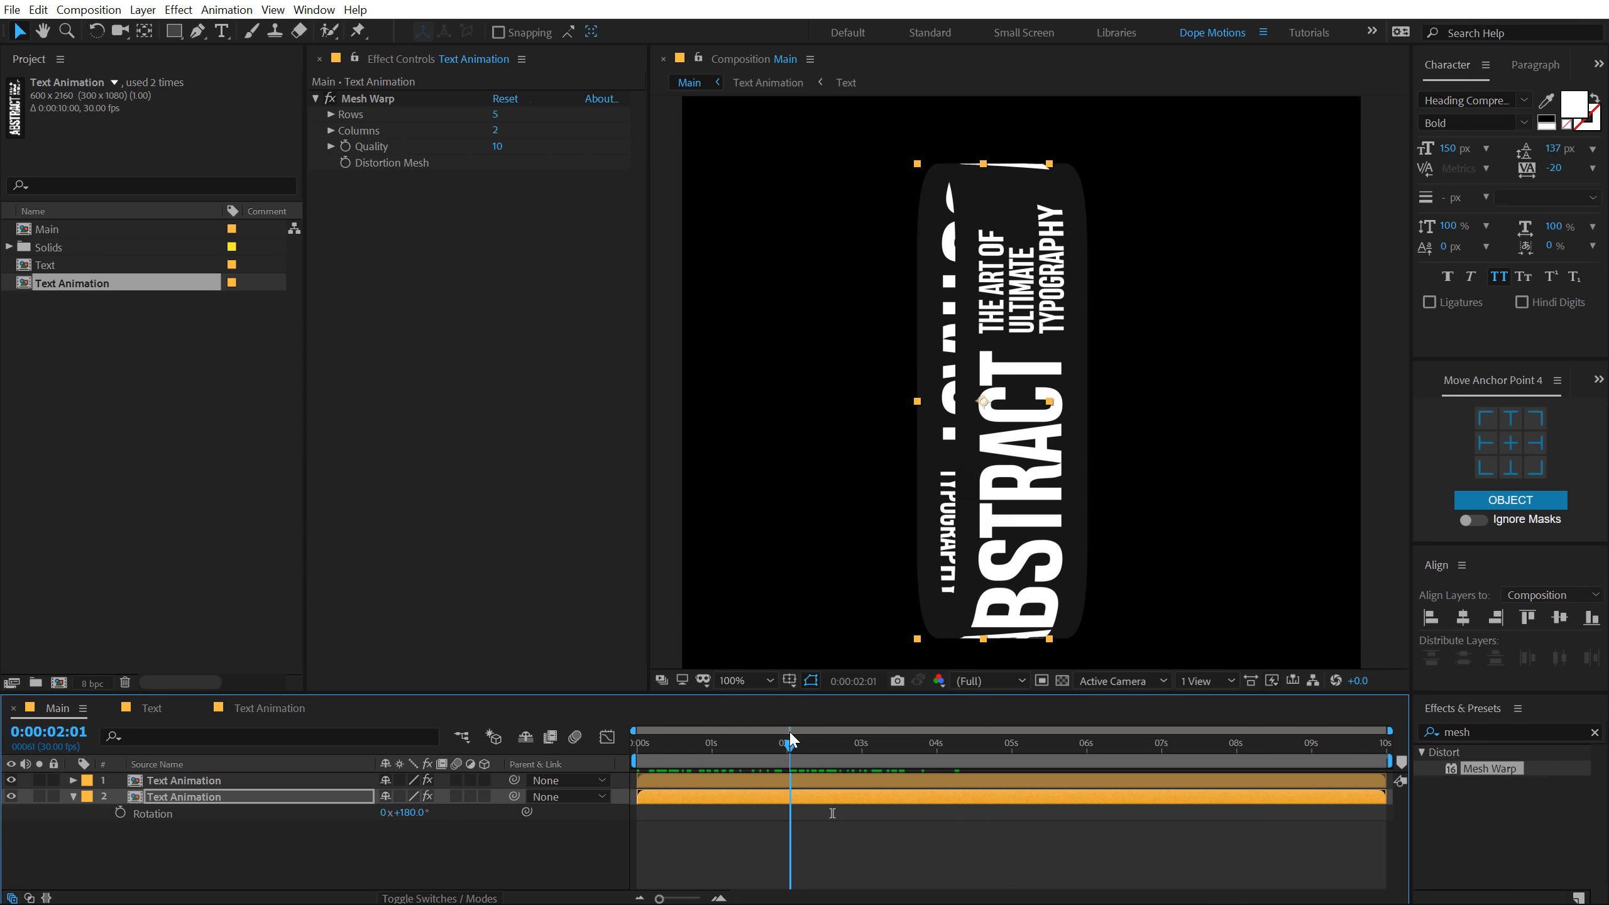
click(169, 841)
- Apply a Drop Shadow effect to the upper Text Animation layer and set the shadow's opacity to 100%
click(181, 782)
drag(1485, 733, 1304, 734)
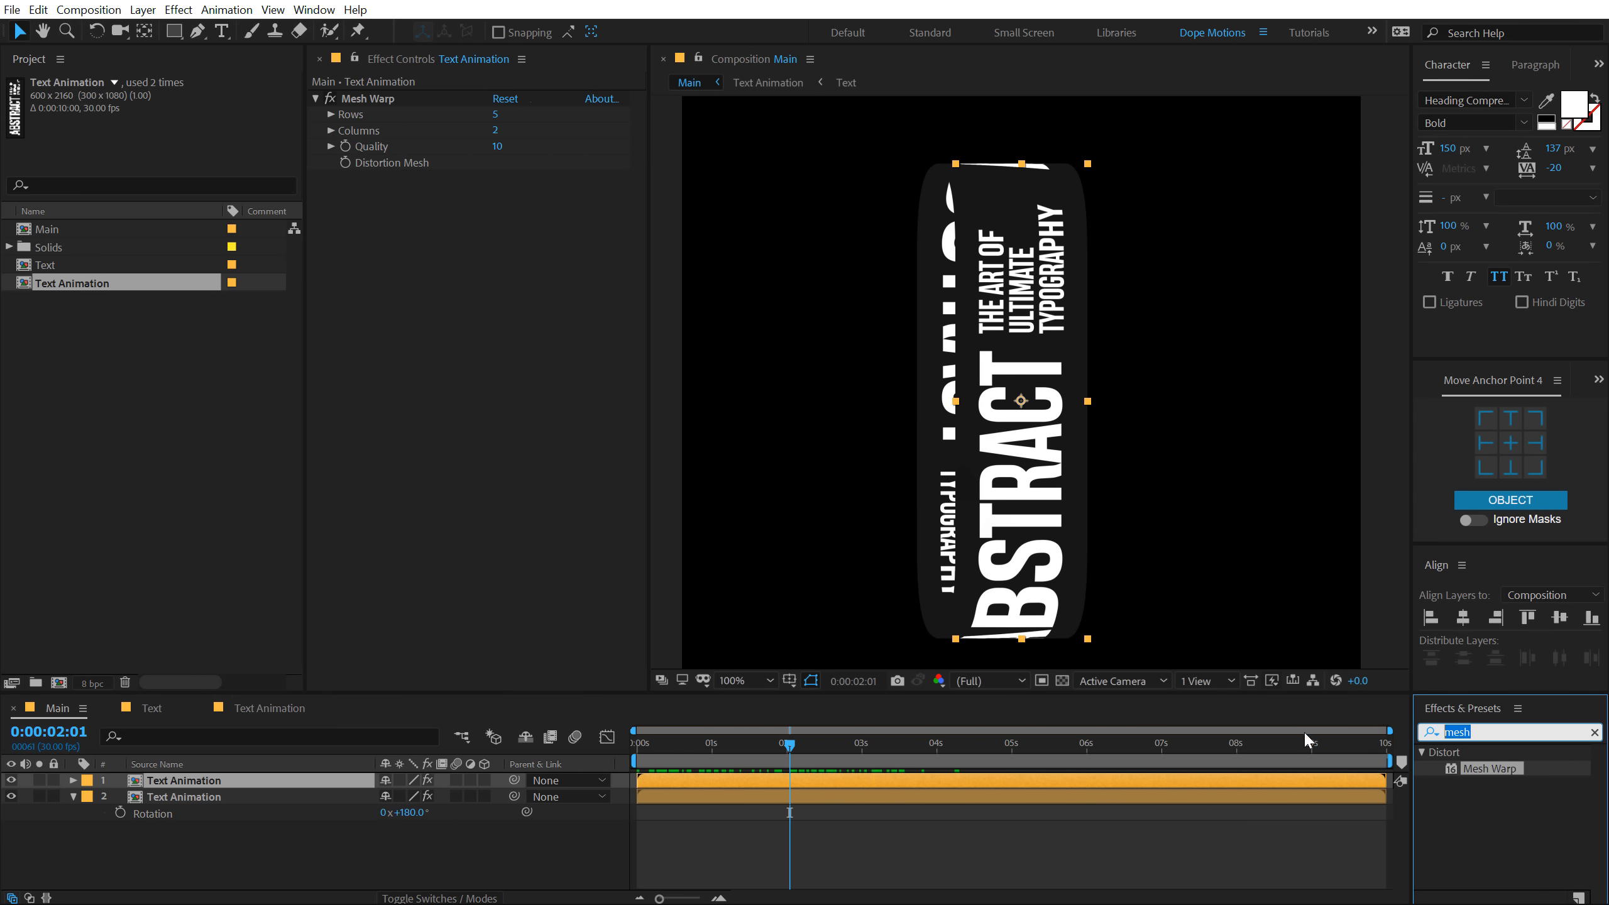
text(drop)
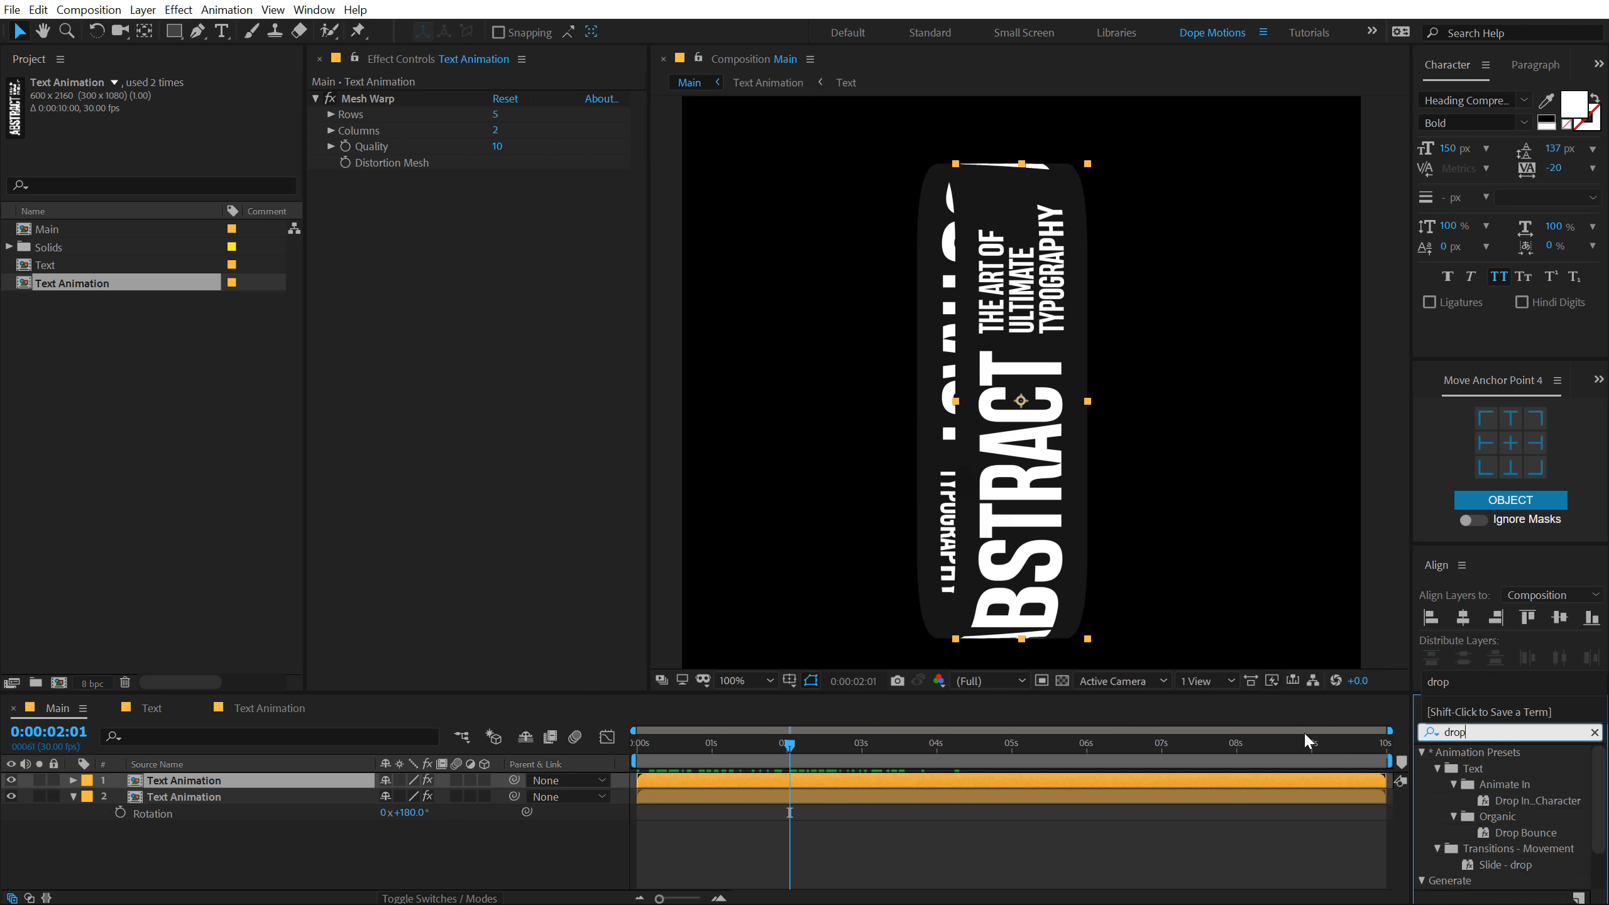
scroll(1482, 832, down, 3)
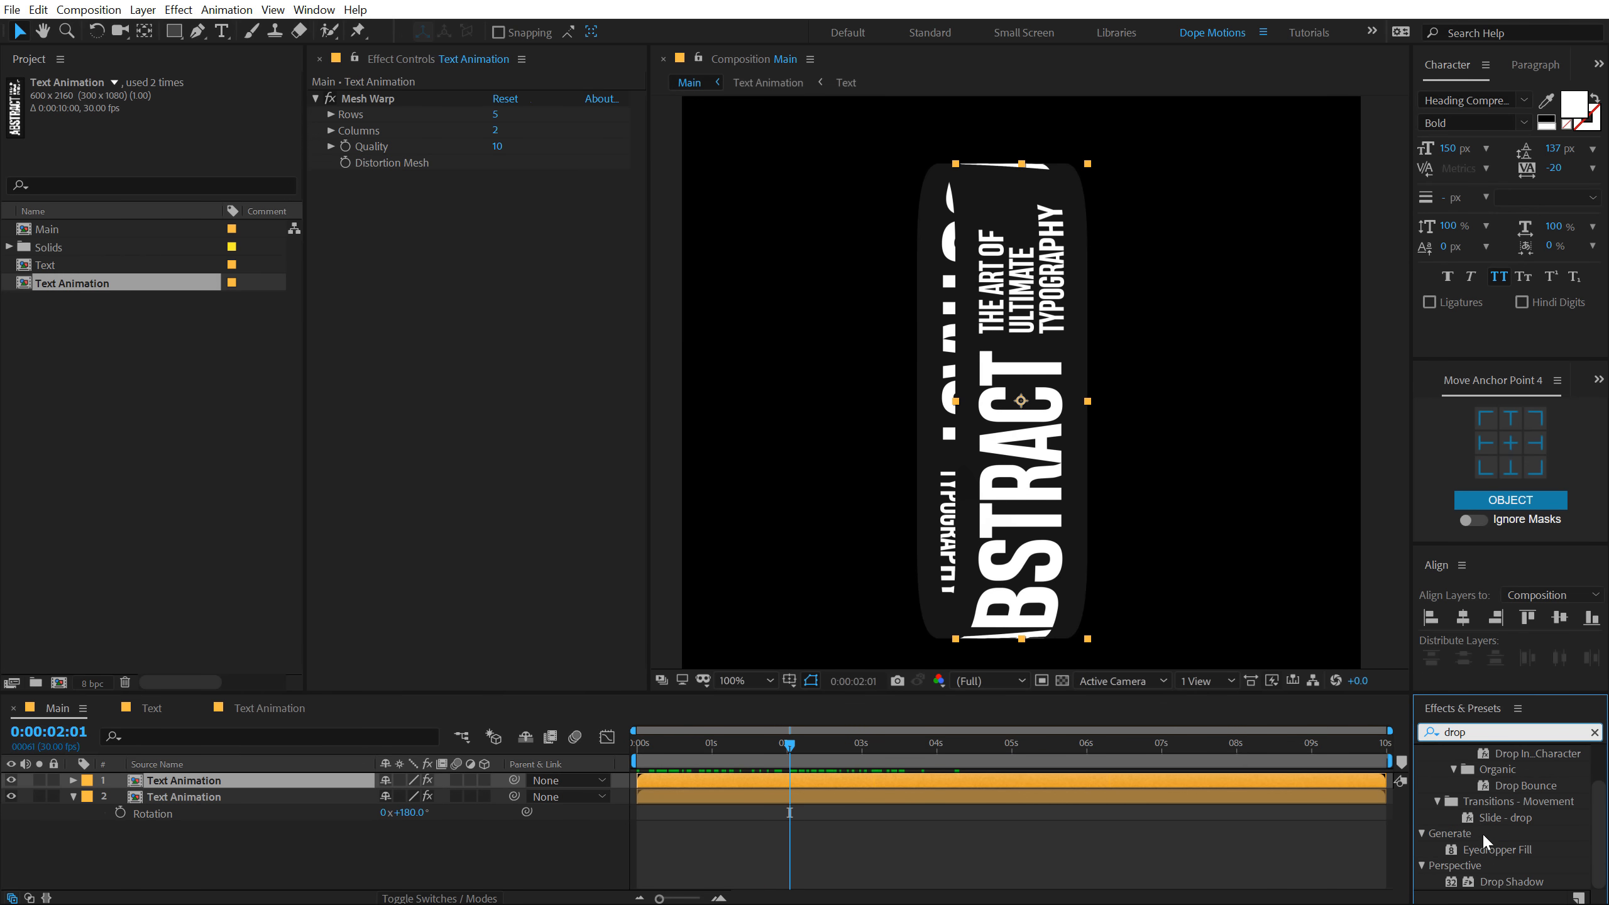
double_click(1508, 882)
drag(498, 211, 656, 220)
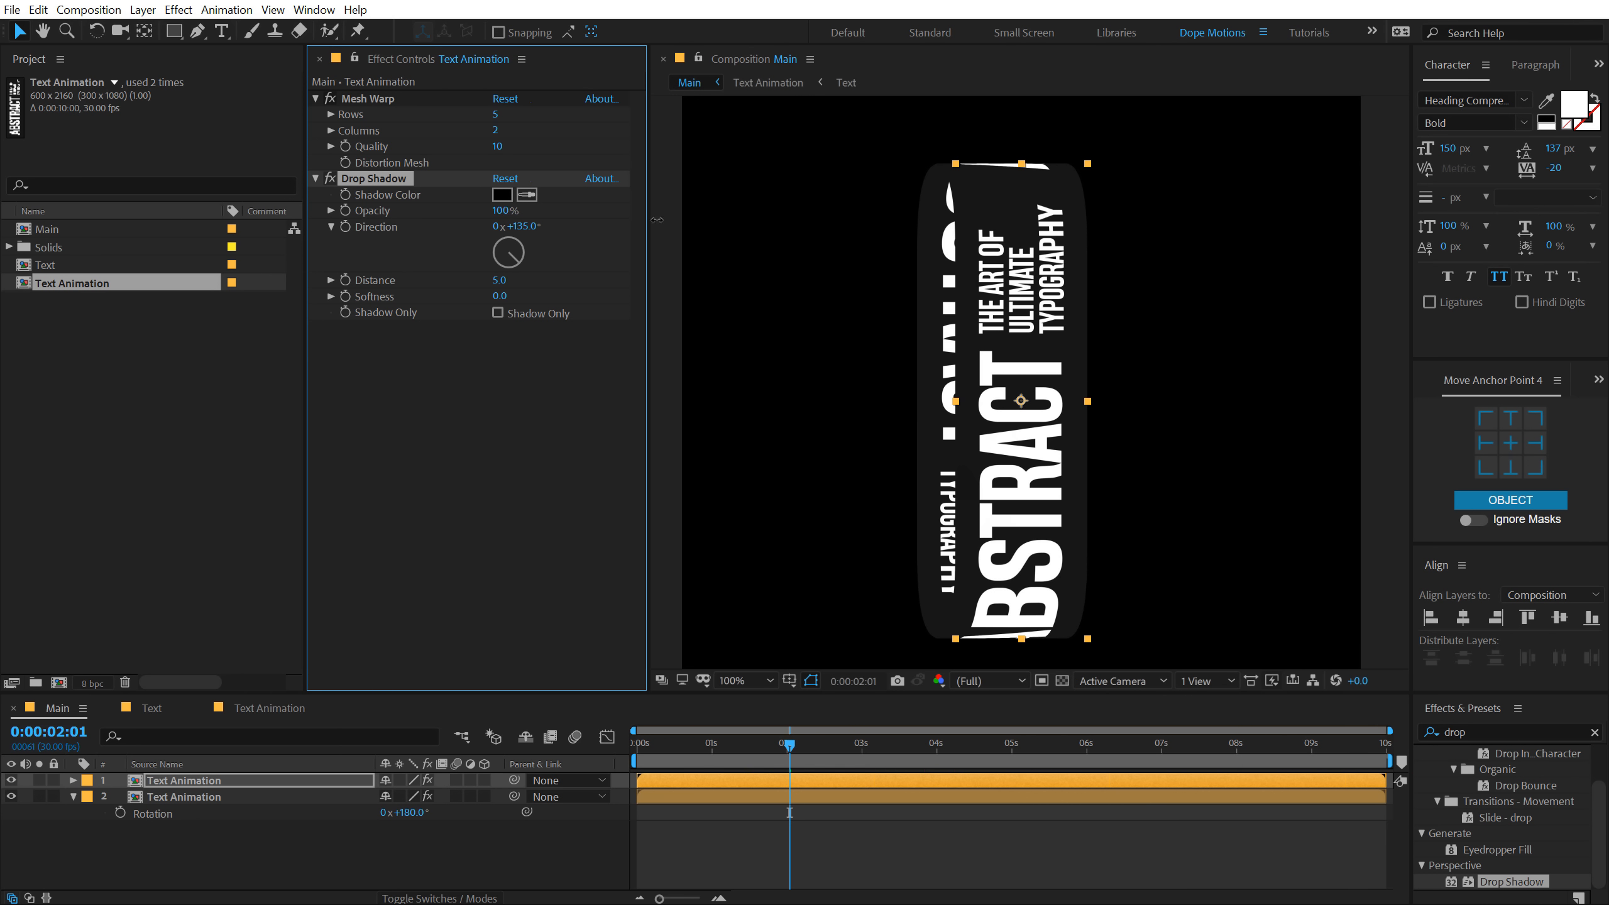
- Set the drop shadow's distance to 0 and softness to 250, and preview the shaded band's motion
drag(505, 287, 887, 303)
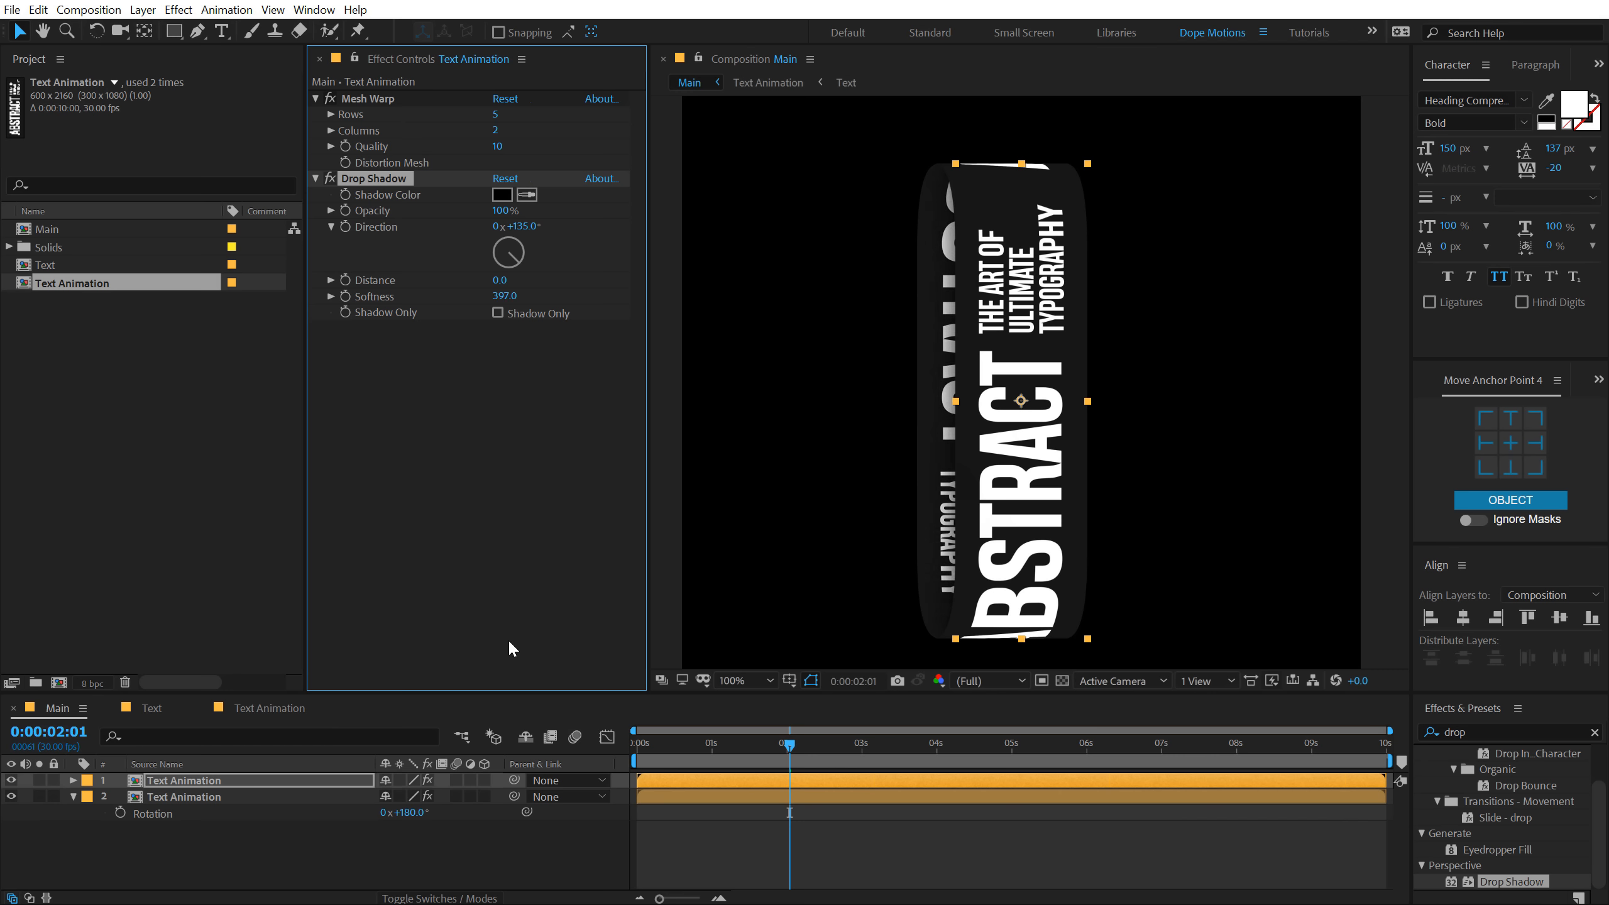
click(469, 852)
drag(656, 746, 848, 745)
click(505, 296)
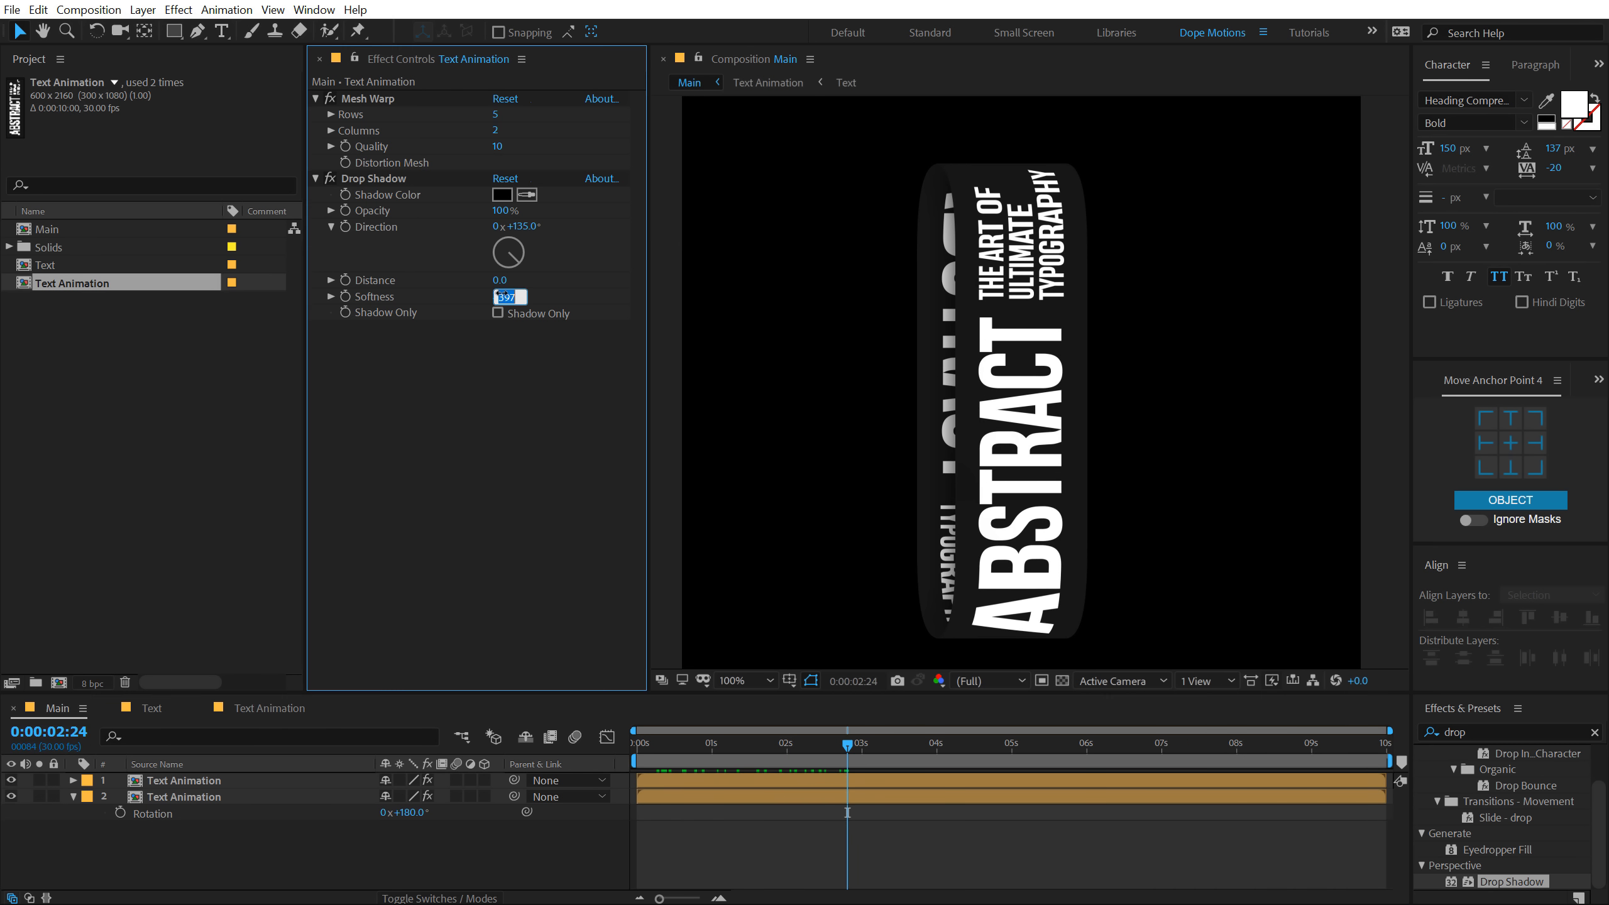
text(250)
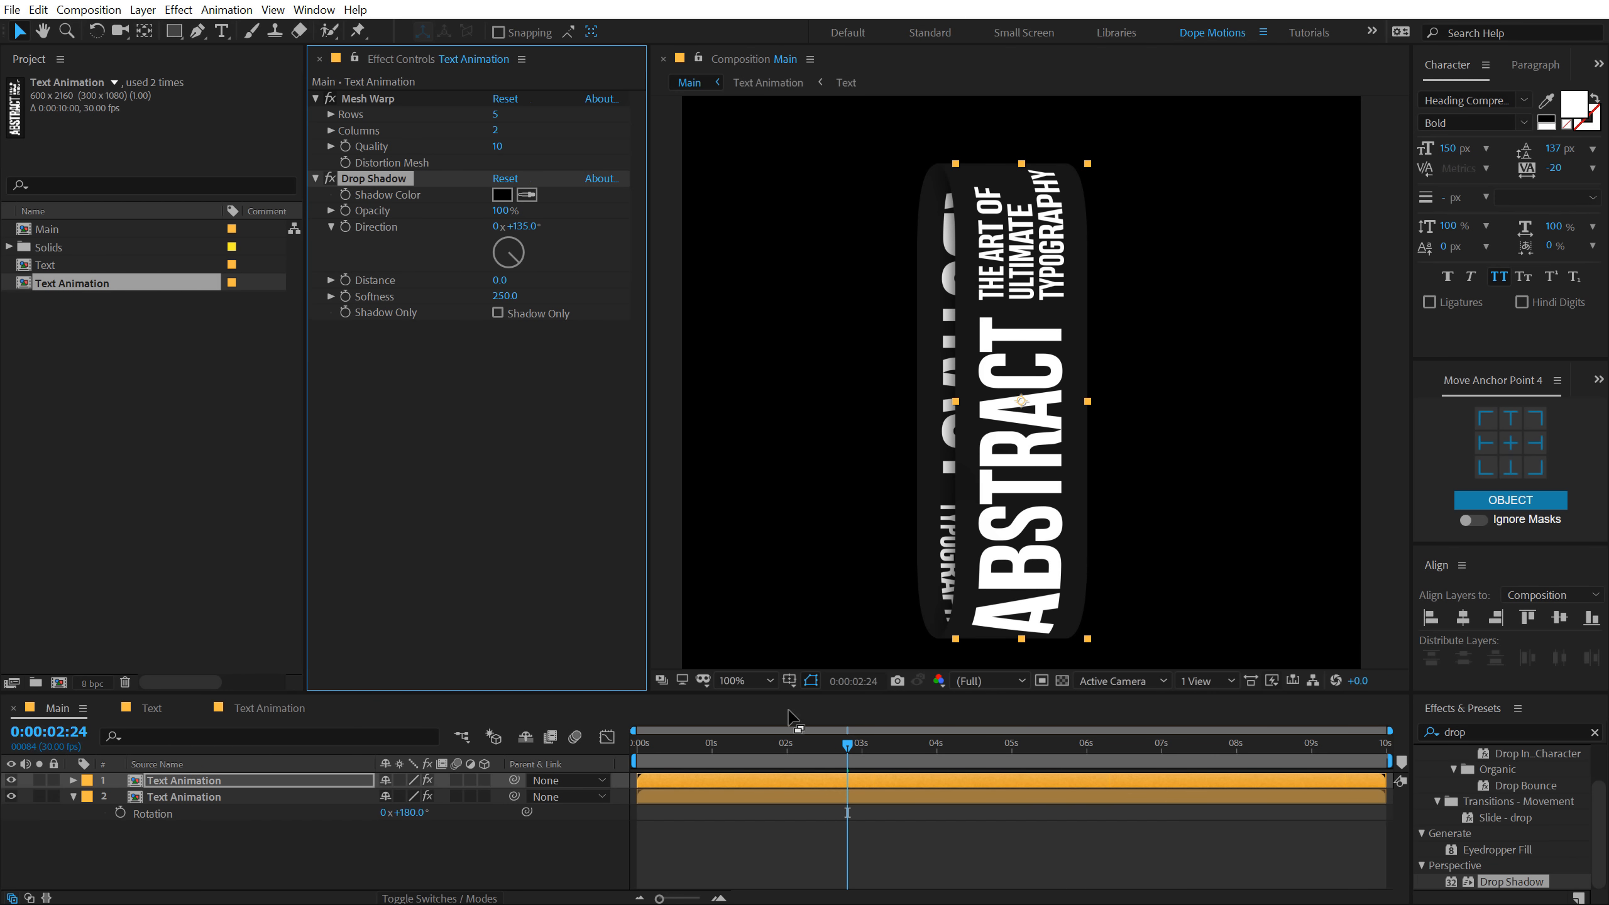
click(772, 848)
drag(650, 740, 634, 774)
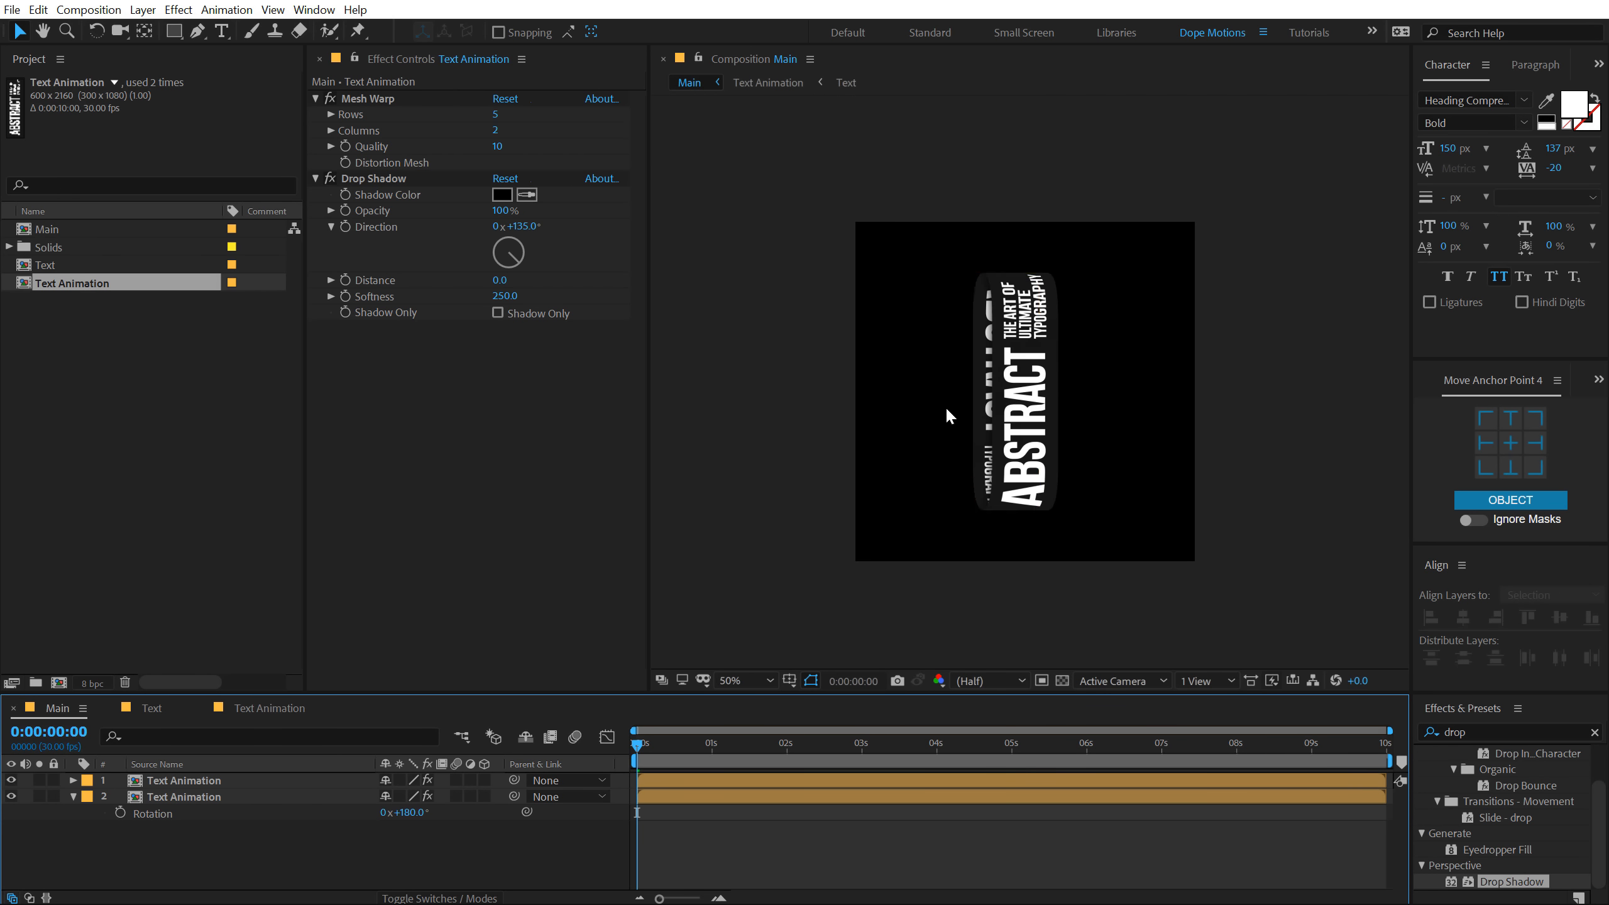
- Add a null object centred horizontally and vertically in Main, and centre its anchor point
click(945, 405)
click(73, 797)
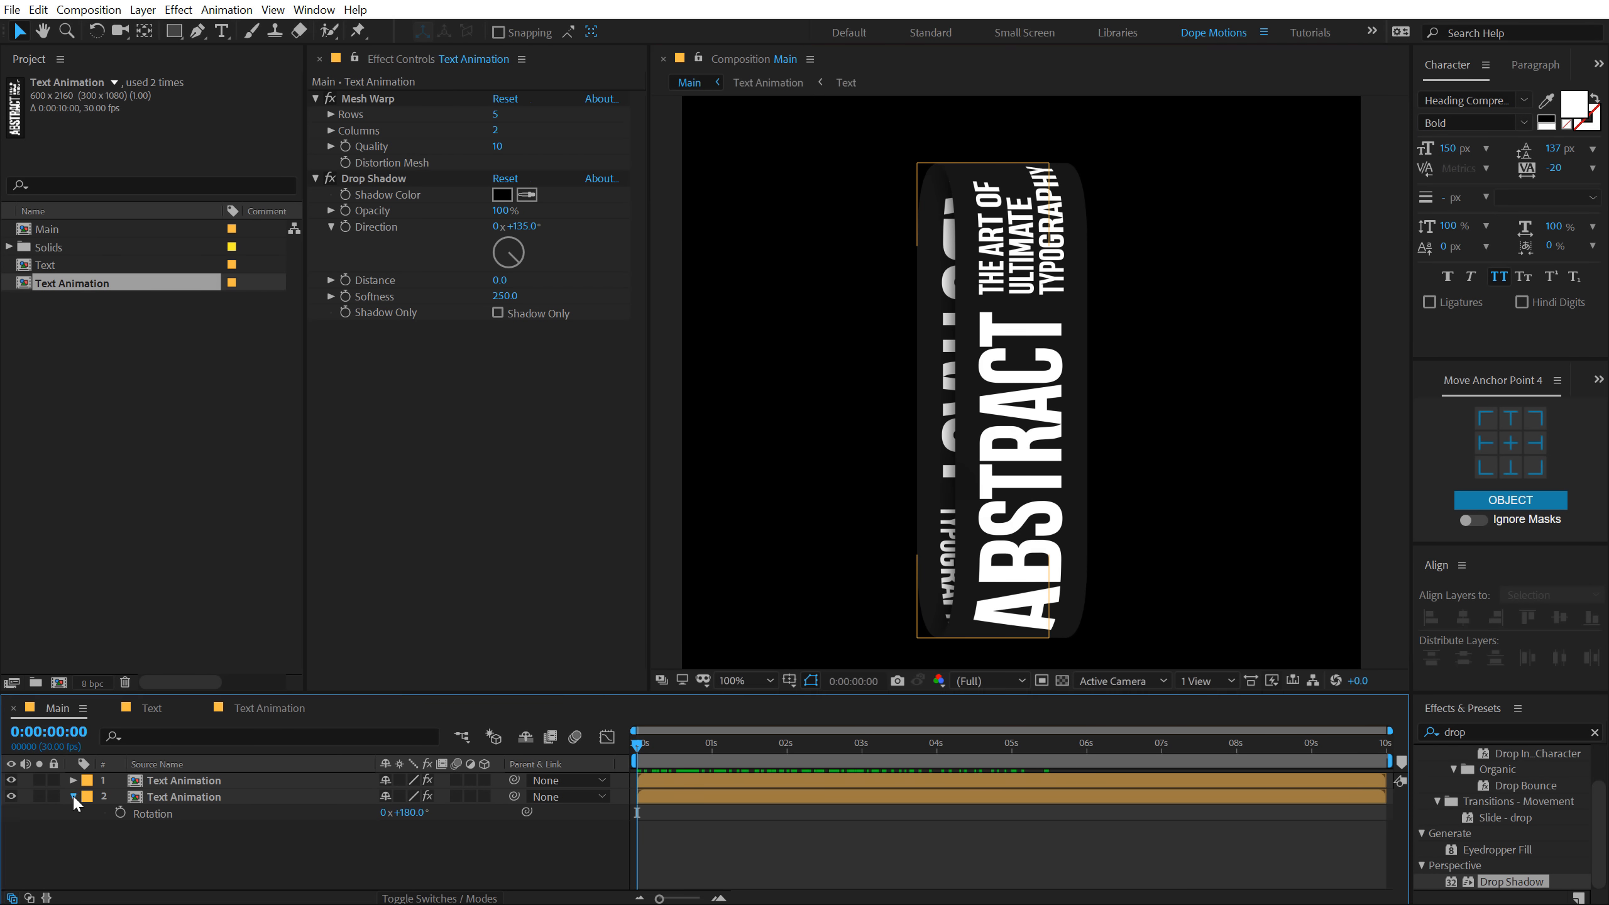
right_click(196, 855)
mouse_move(253, 674)
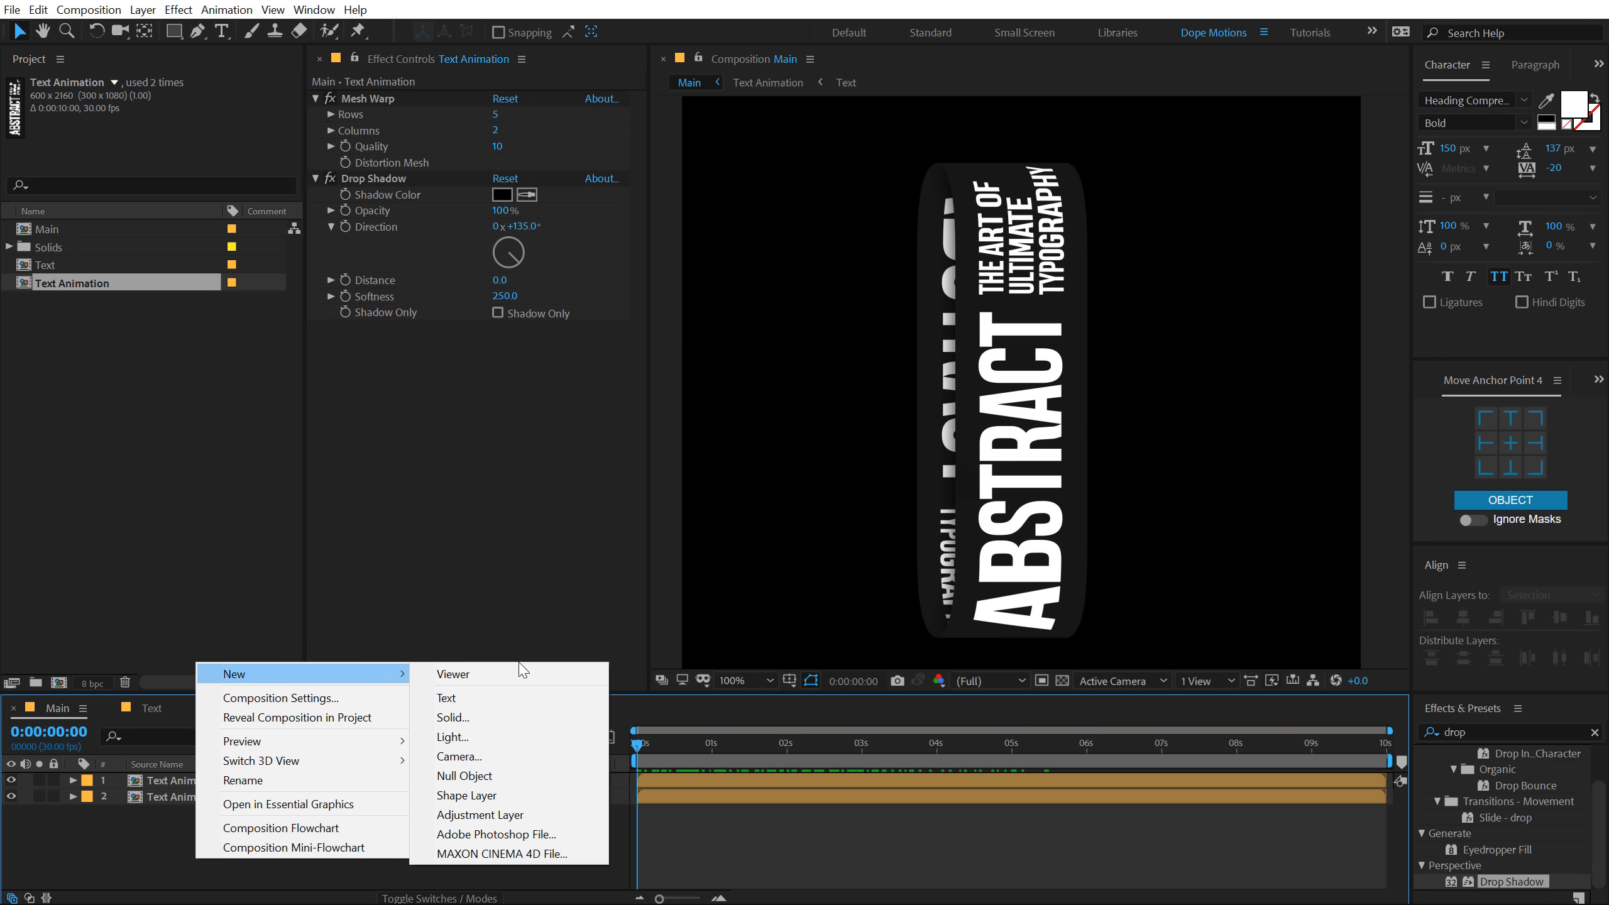
click(488, 776)
click(1464, 618)
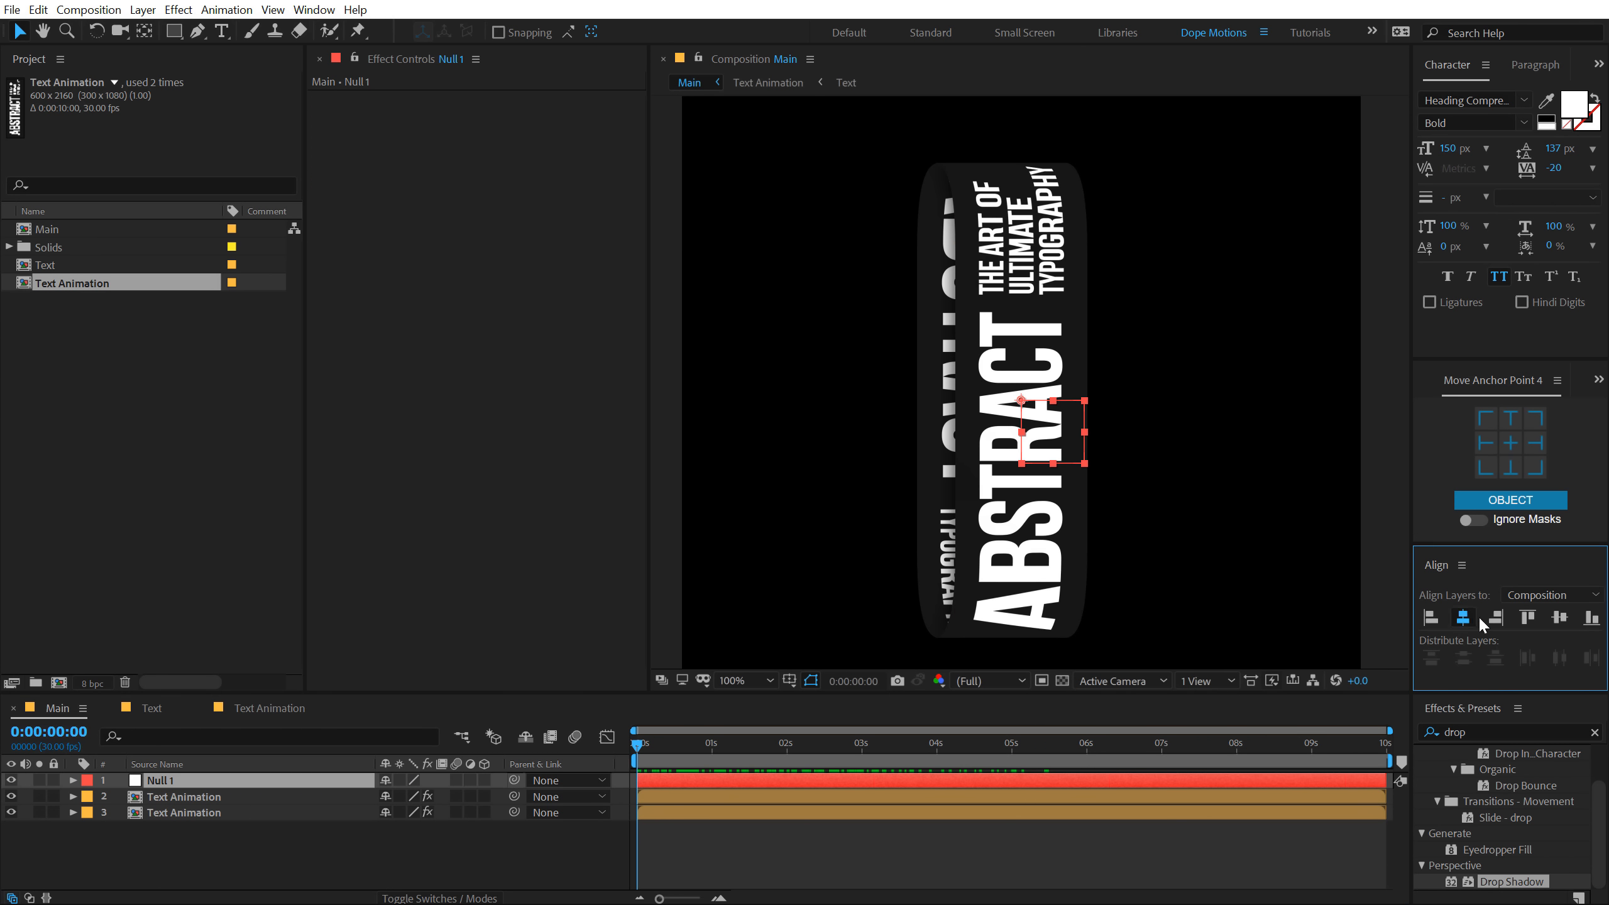
click(1560, 618)
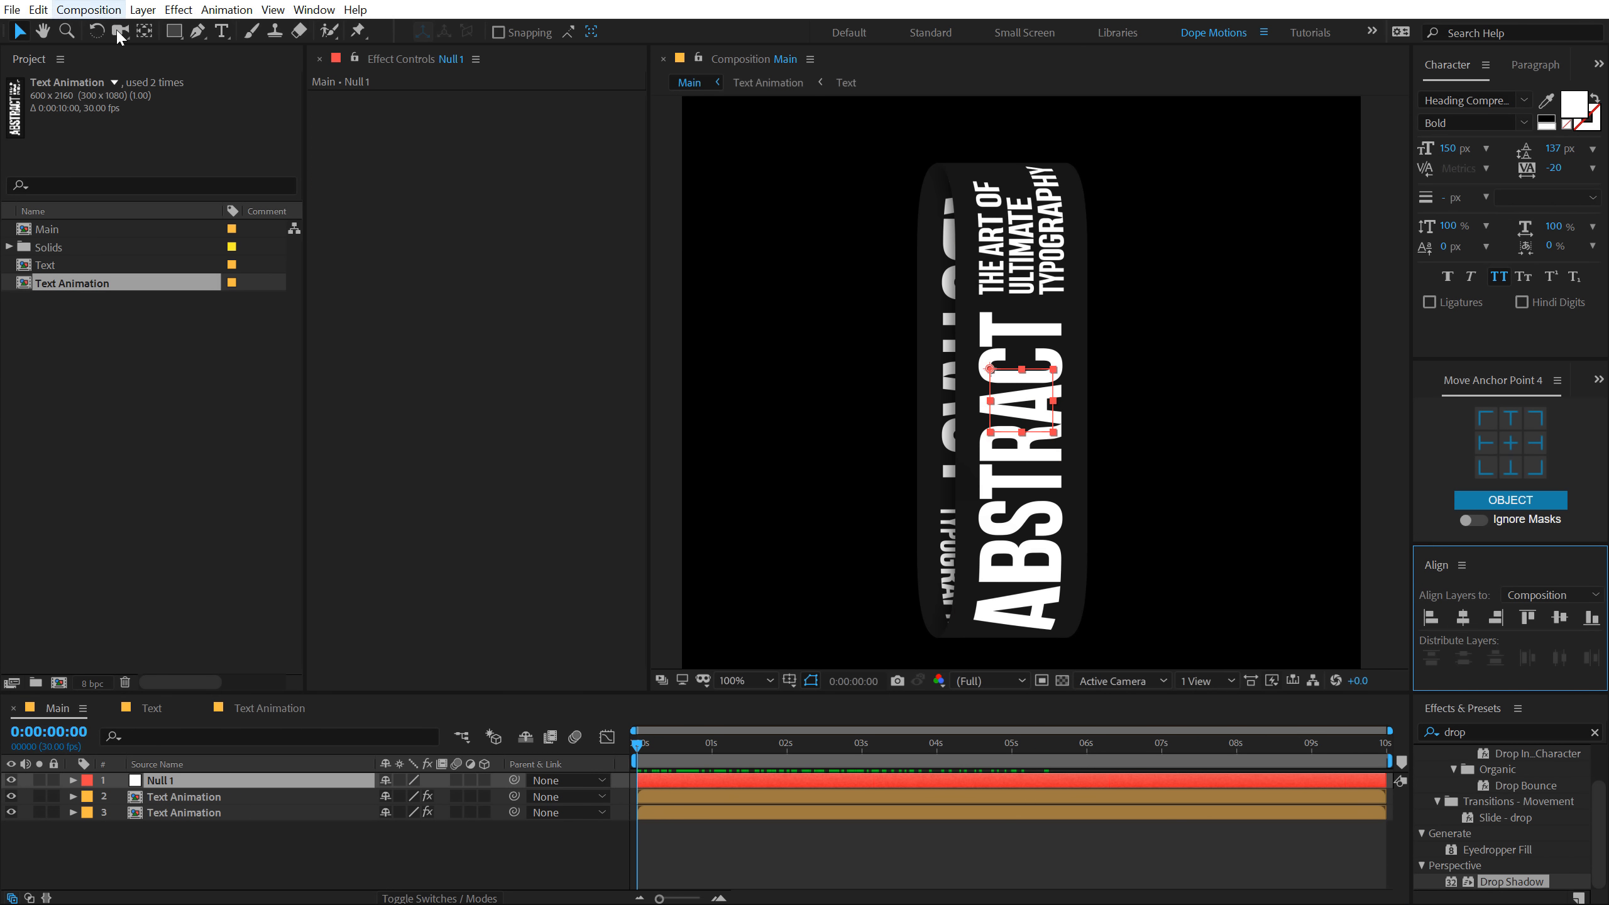
click(144, 31)
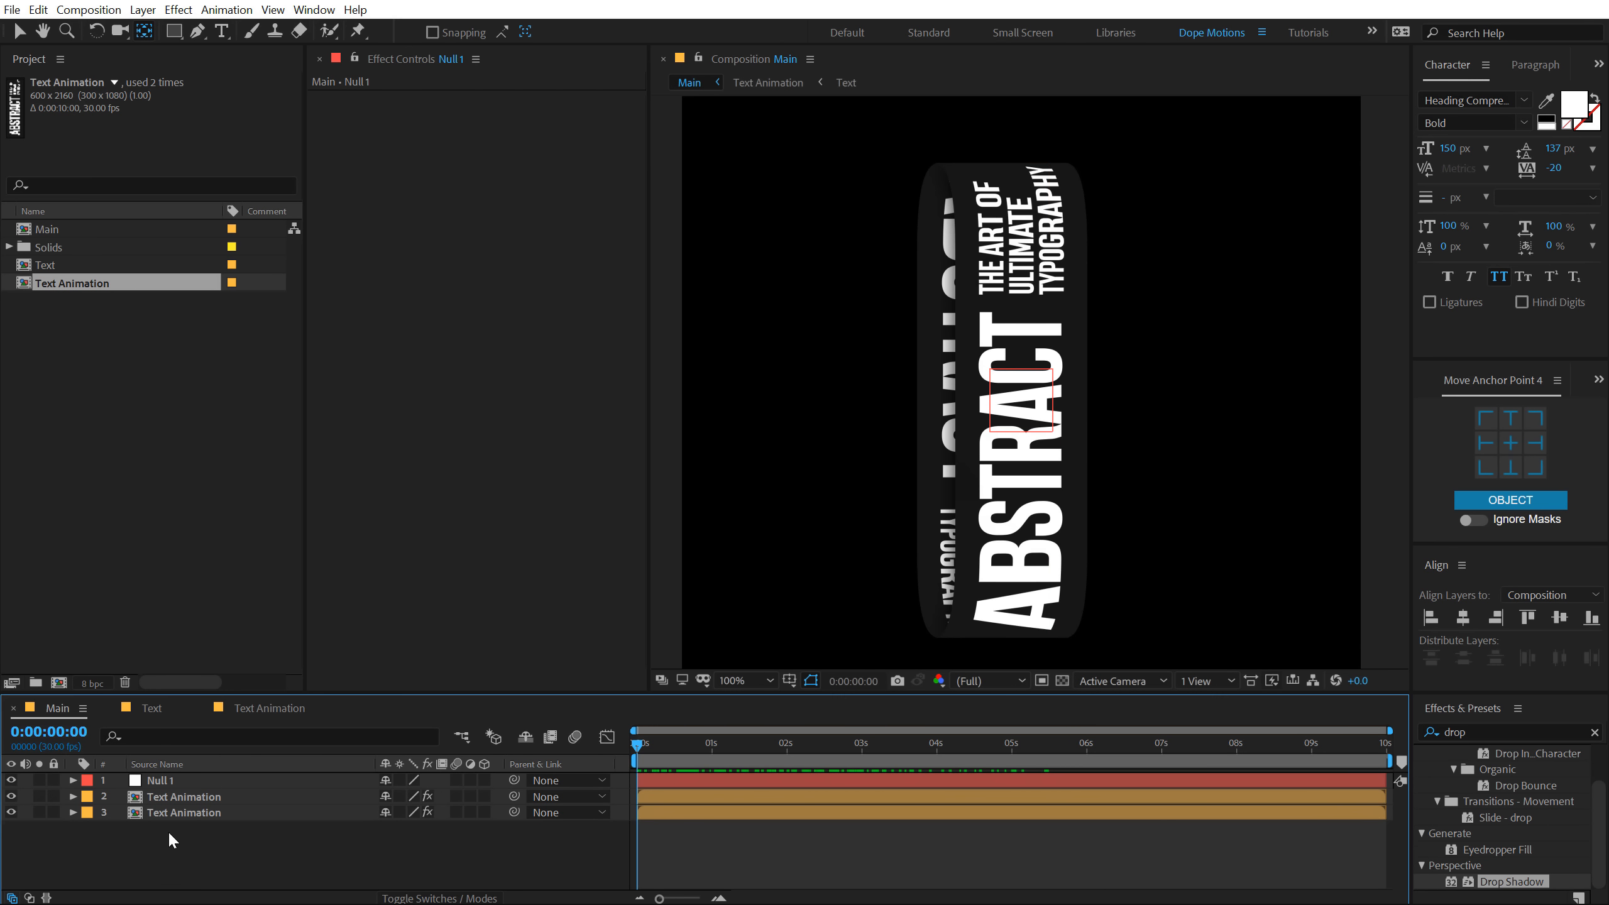
- Duplicate both Text Animation layers, place the copies at the bottom of the layer stack, and label them Aqua
drag(169, 831, 180, 797)
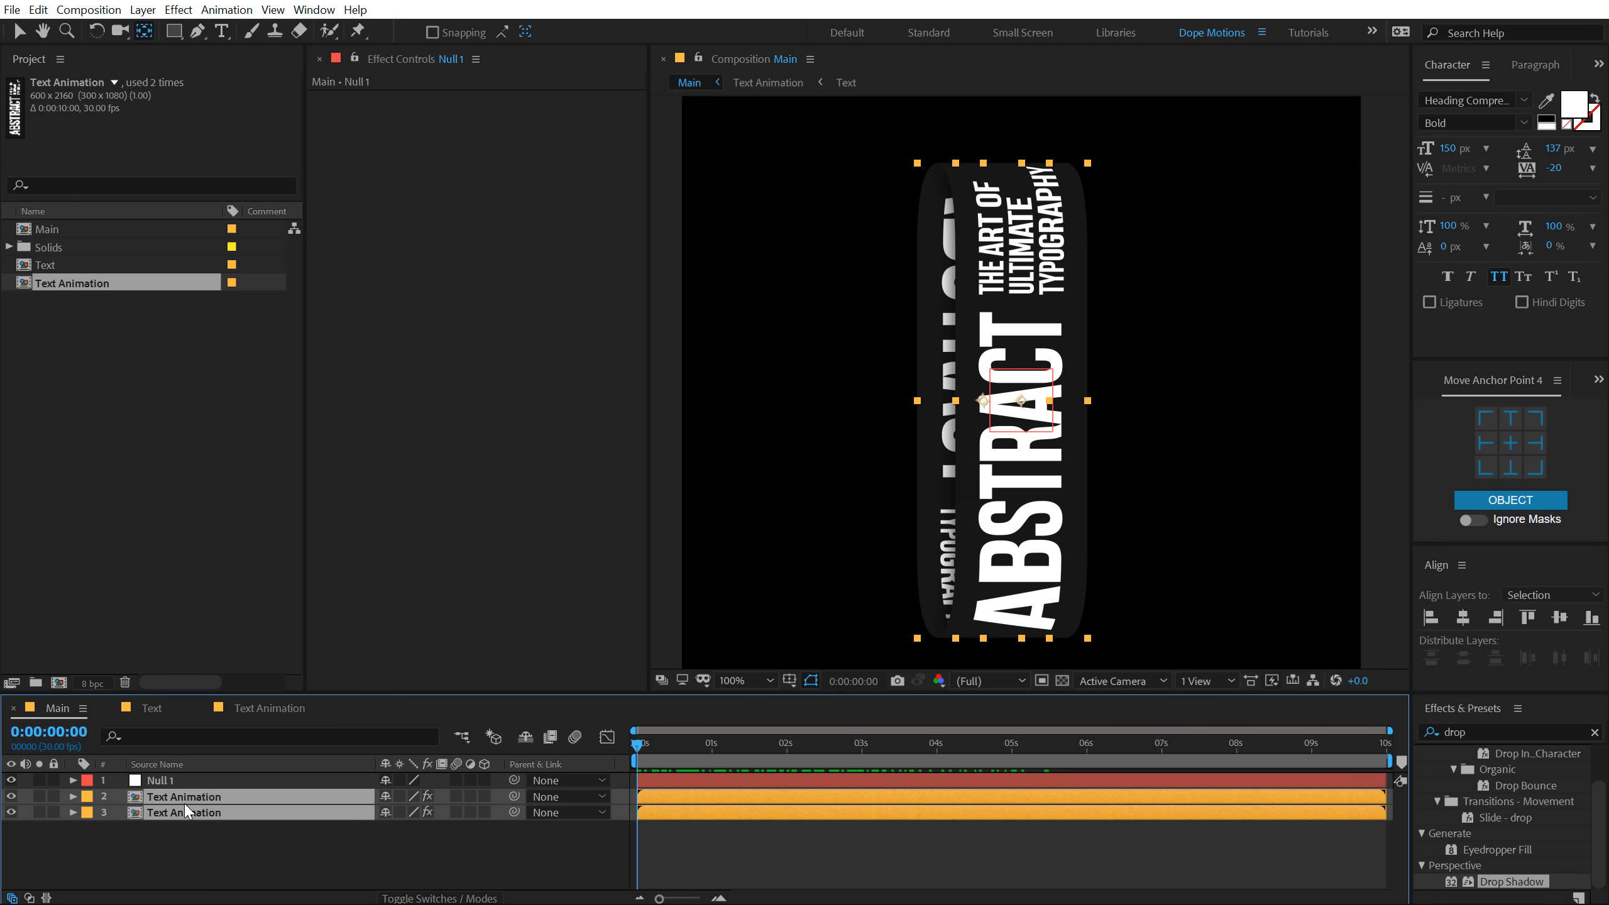
key(ctrl+d)
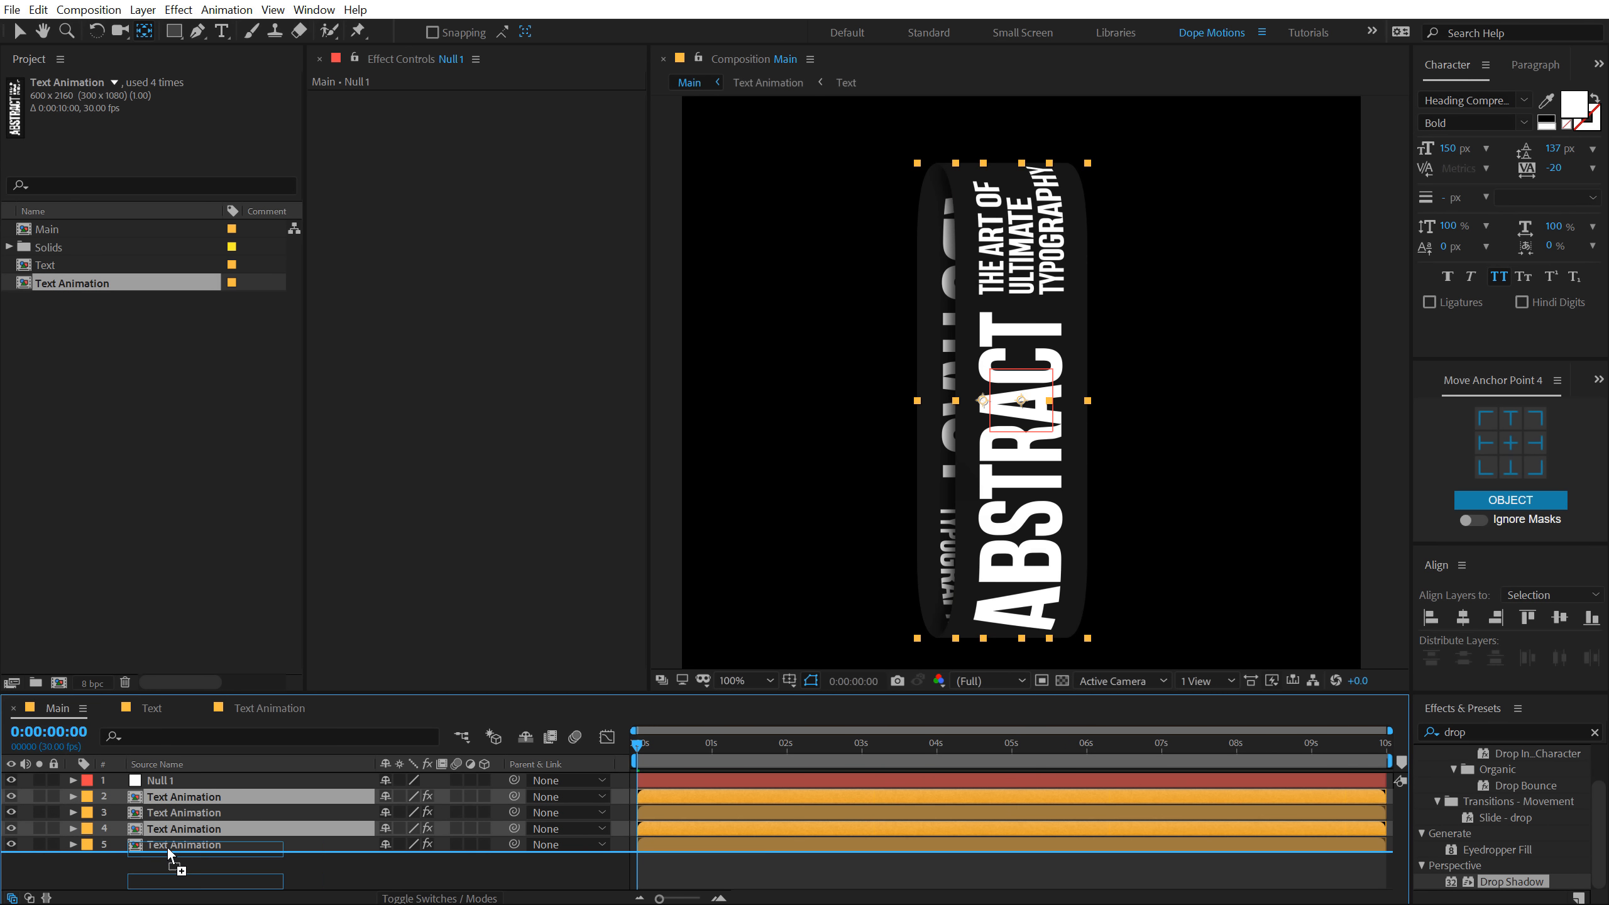
click(87, 828)
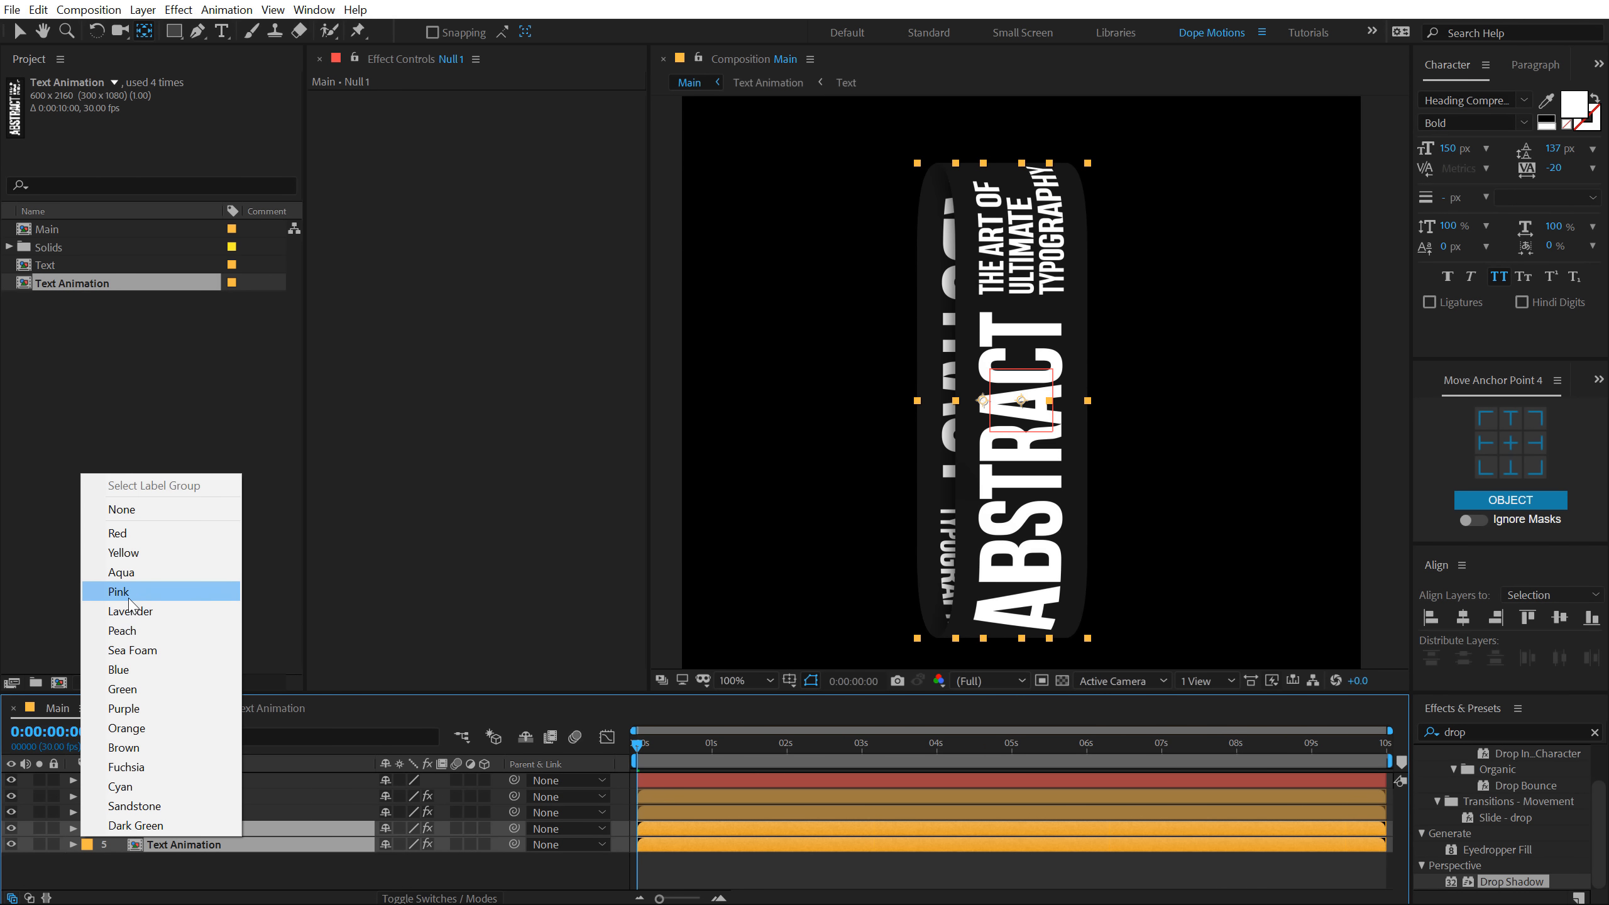
click(124, 572)
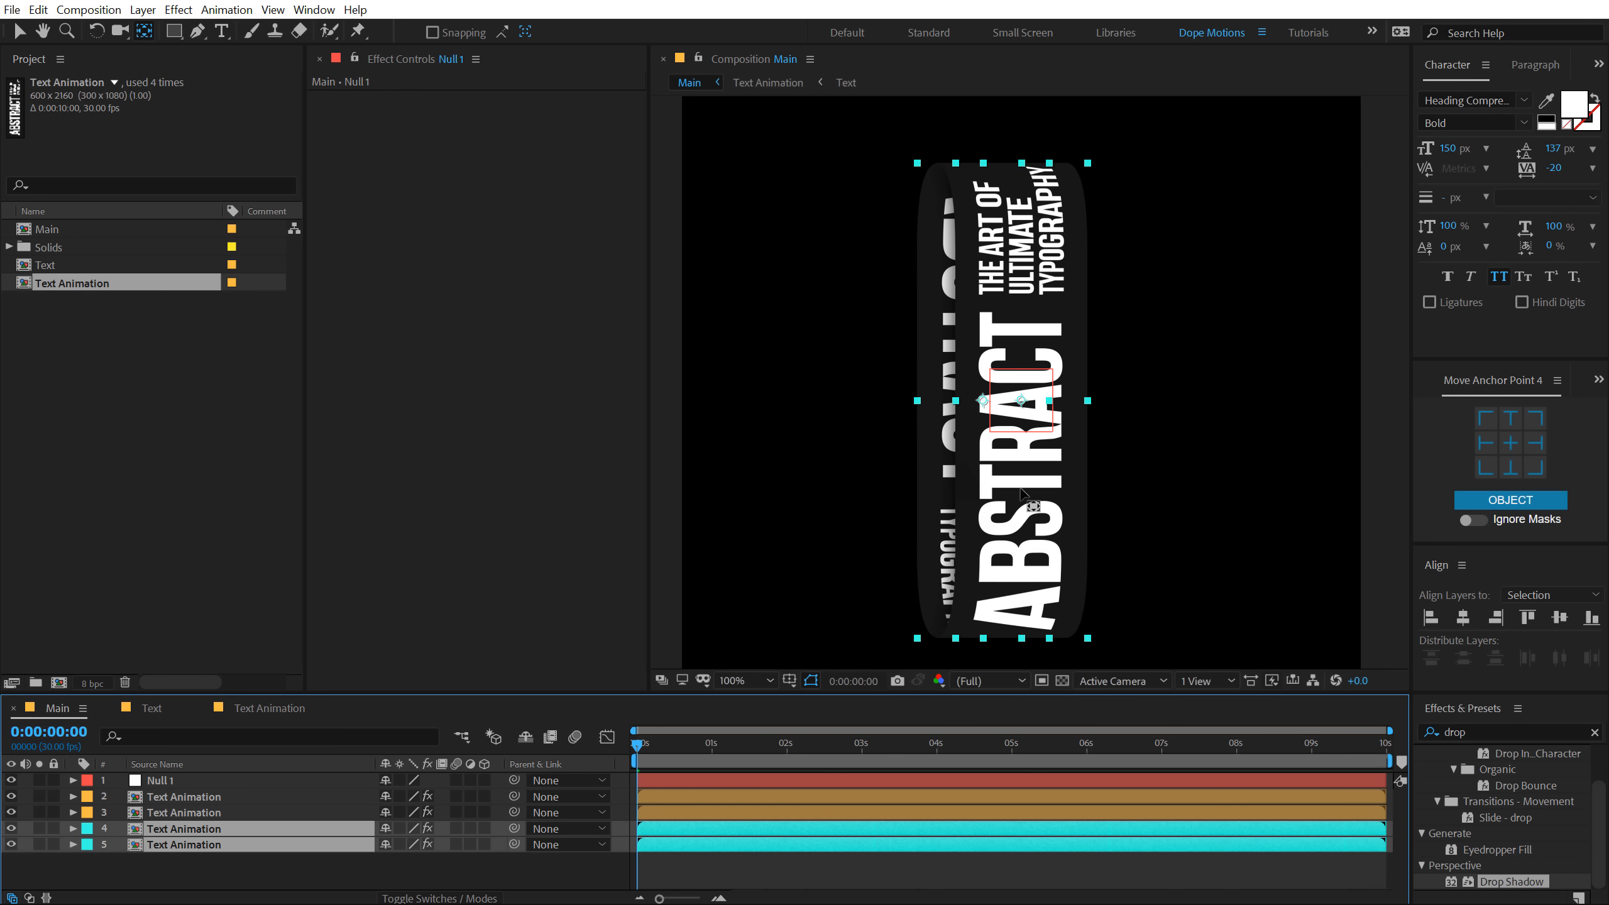
- Parent the two aqua Text Animation layers to Null 1 and deselect them
click(21, 33)
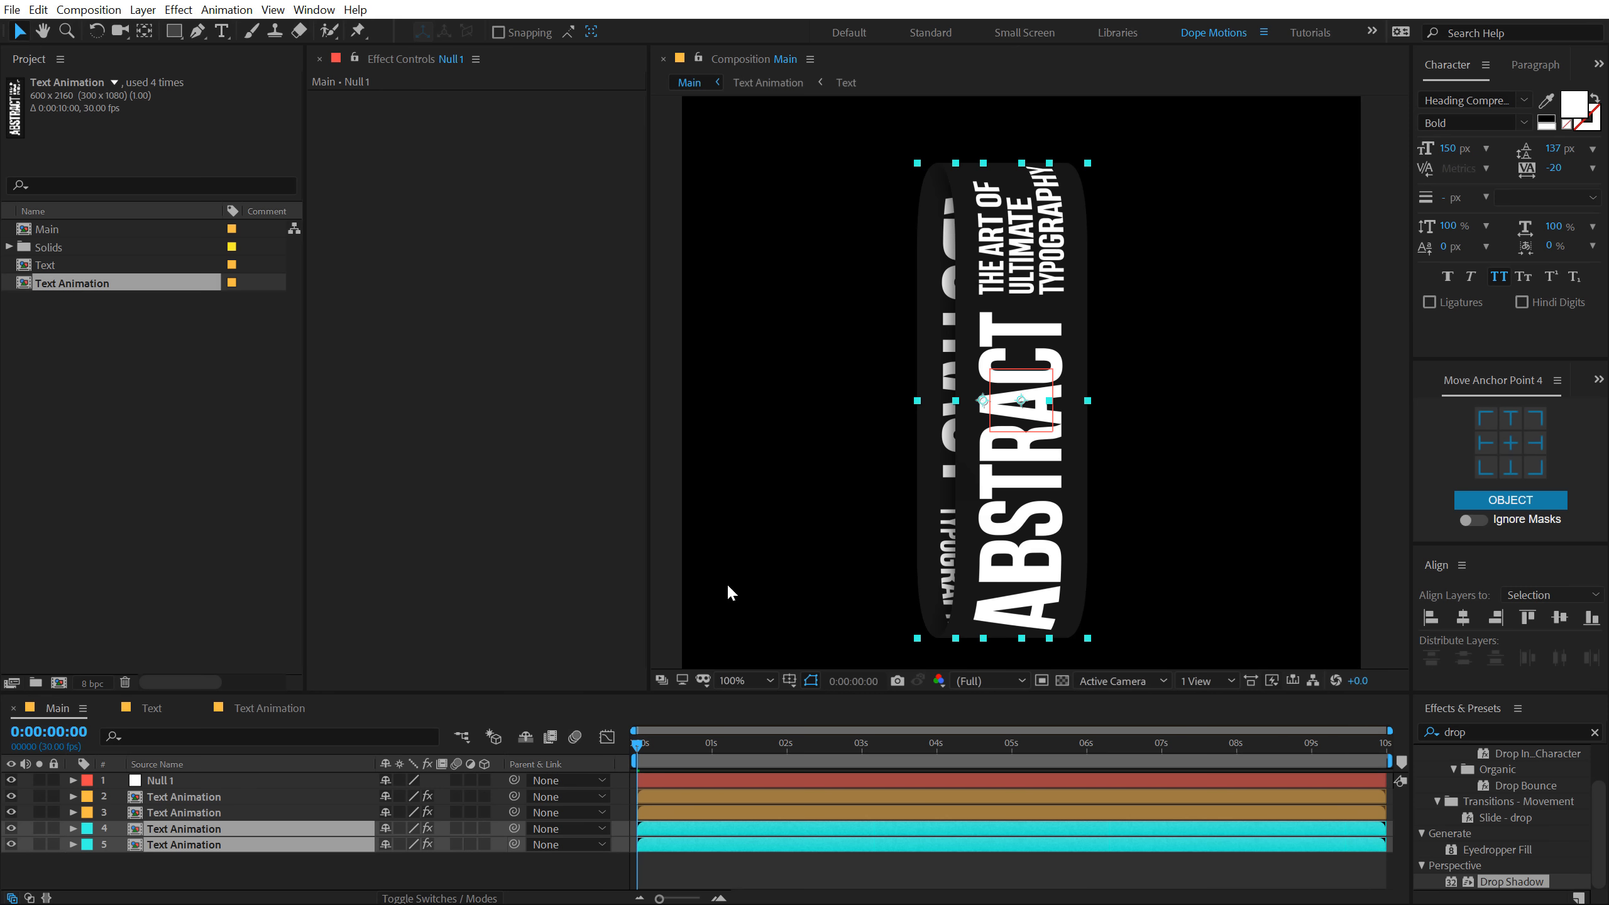
drag(514, 829, 163, 785)
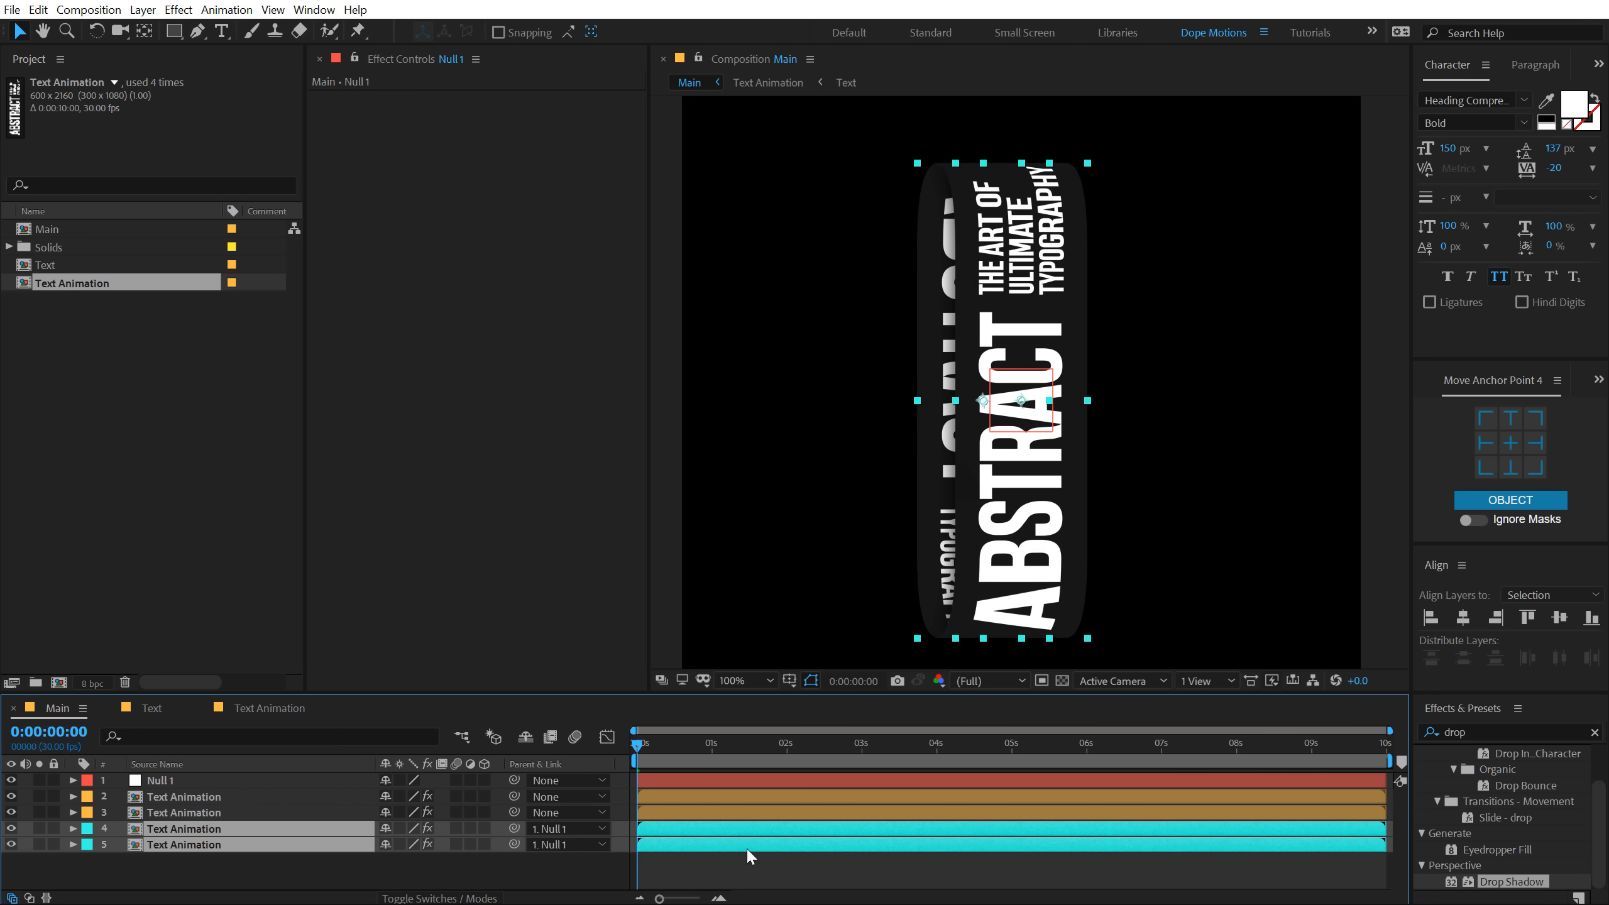
right_click(622, 764)
mouse_move(717, 818)
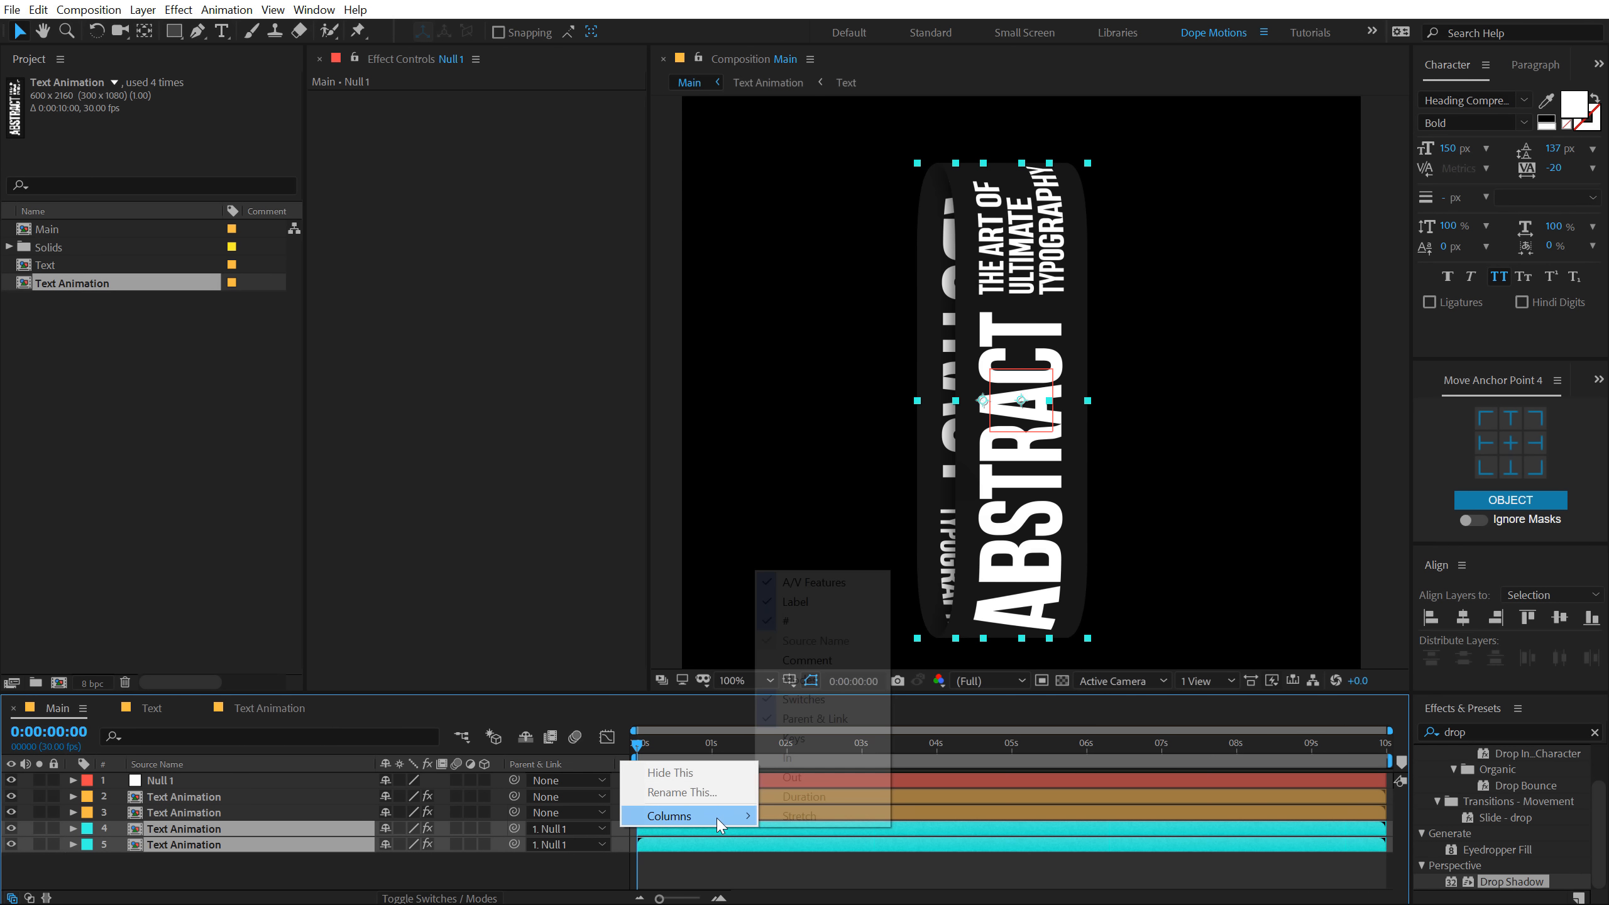
click(232, 860)
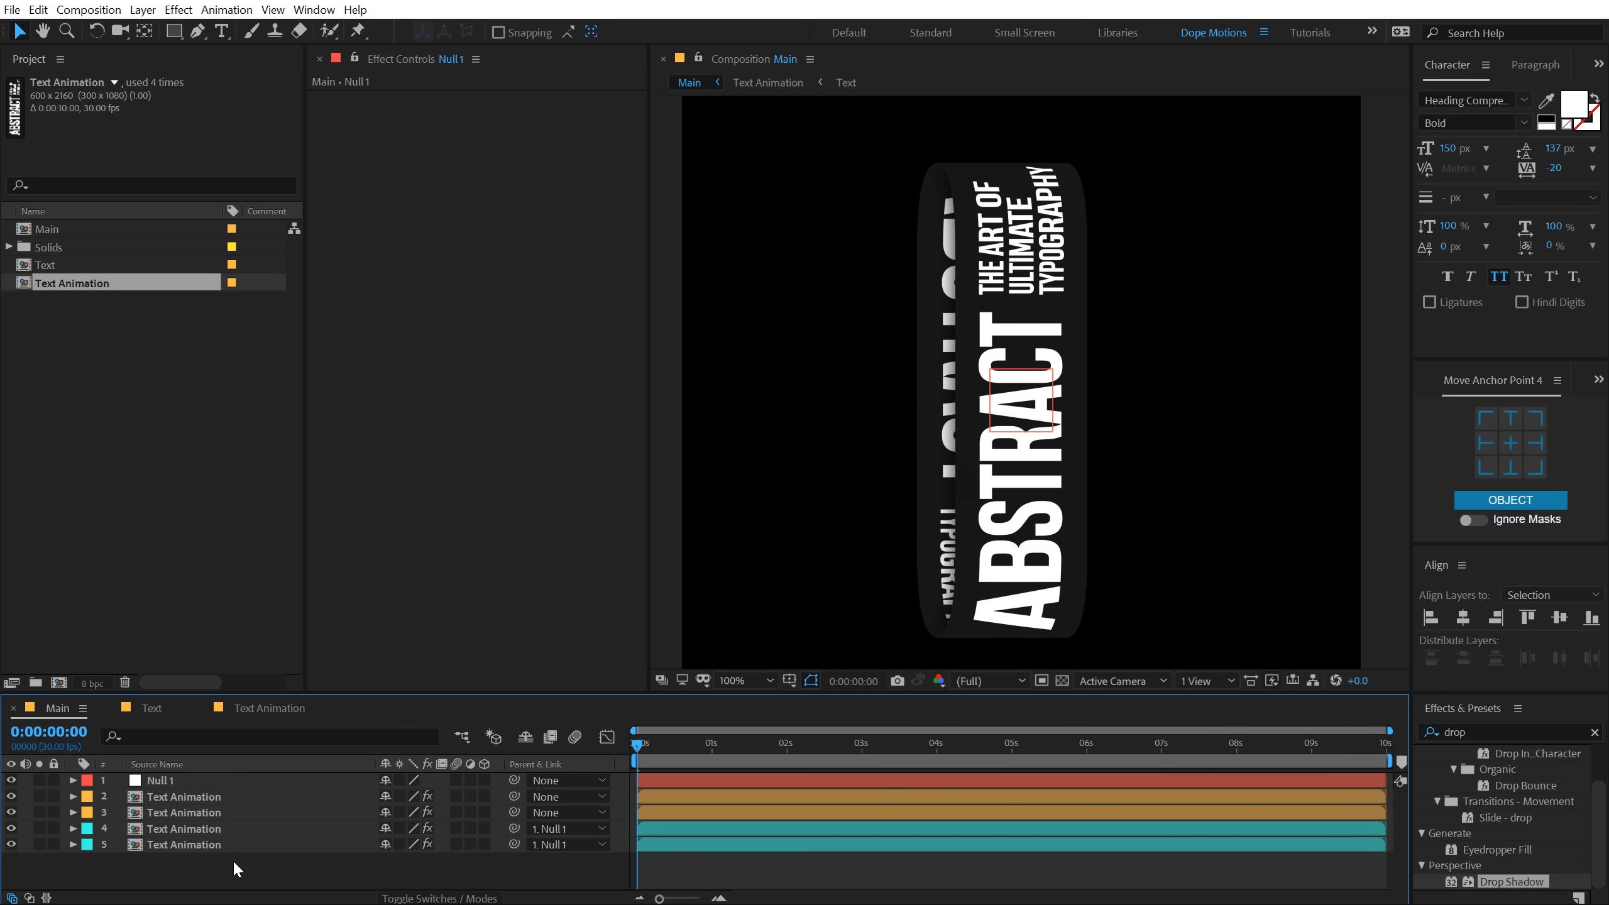
- Set Null 1's rotation to 90° to turn the aqua band horizontal
click(163, 780)
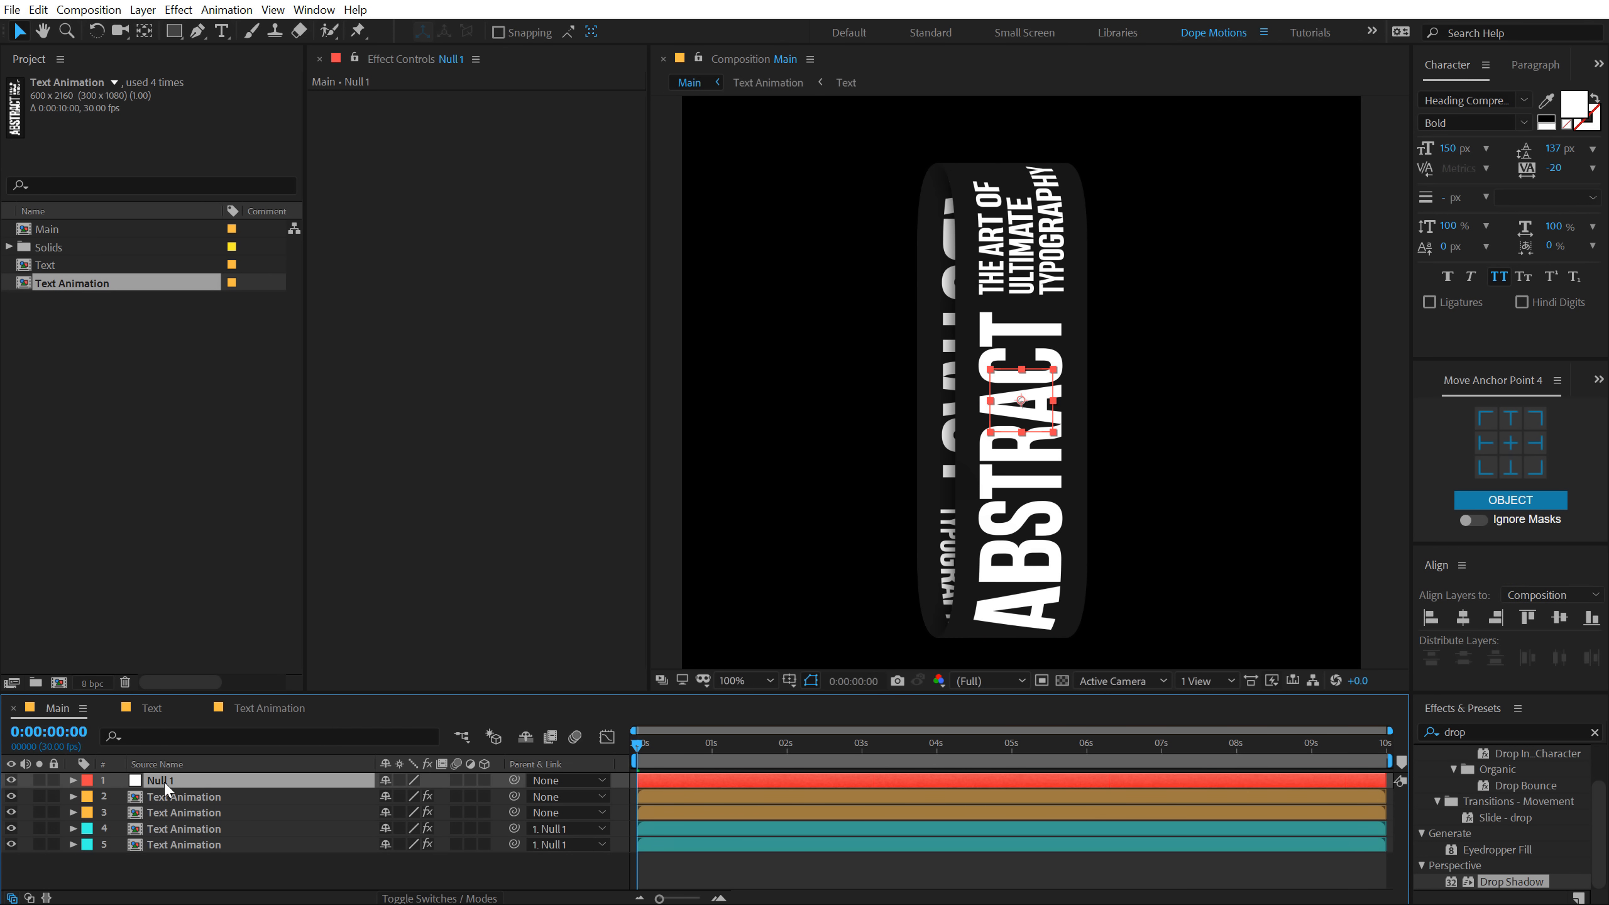
key(r)
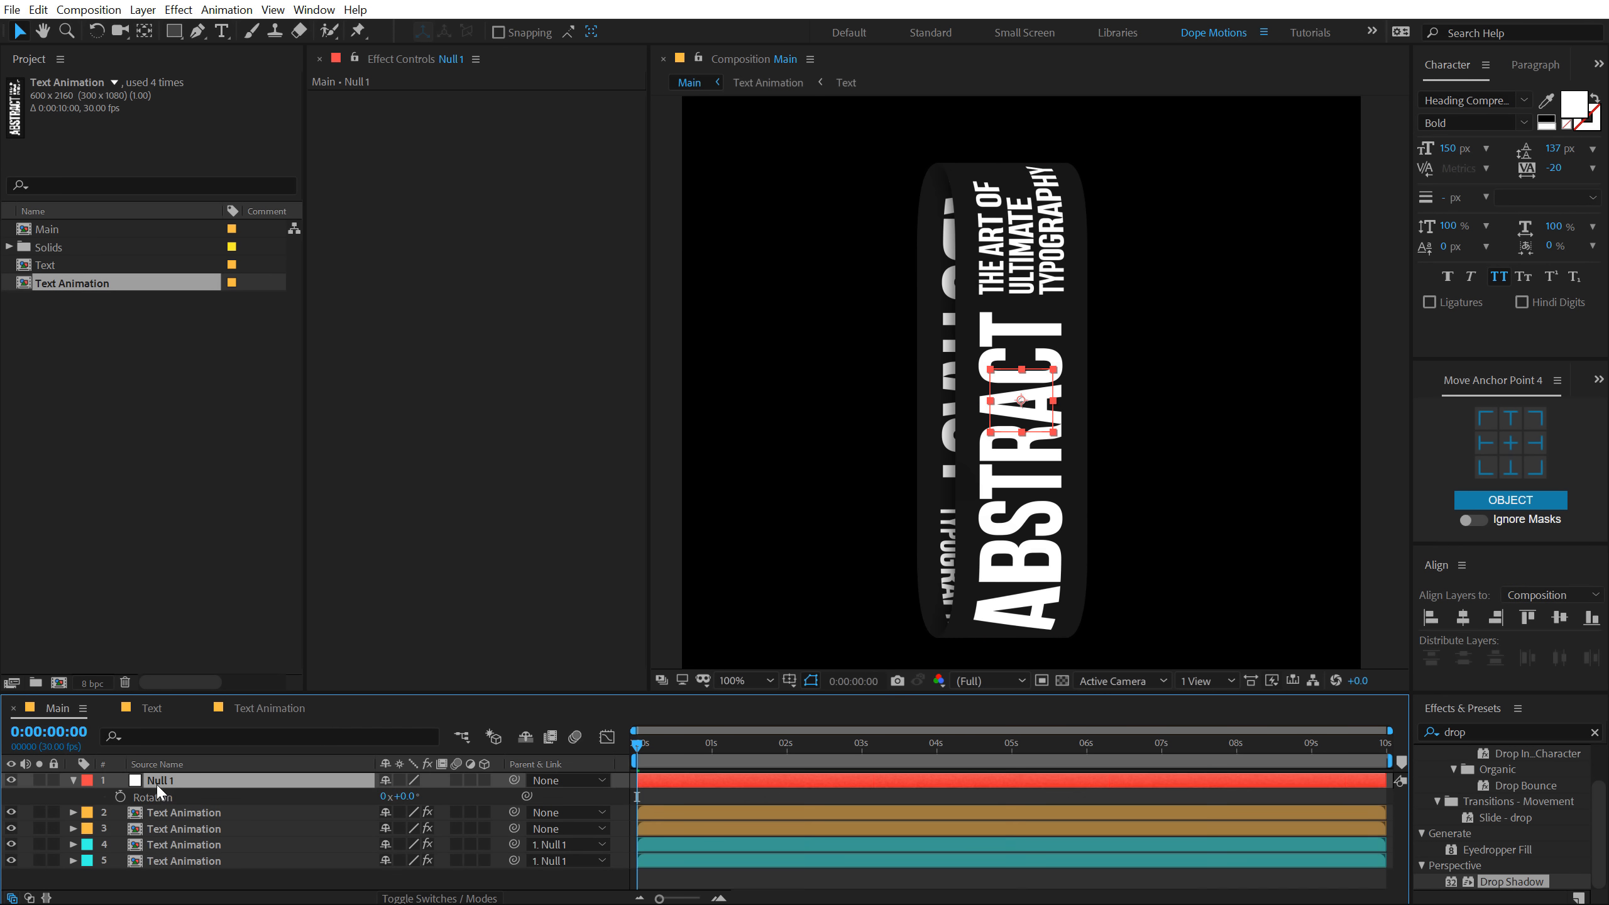
click(403, 796)
key(Return)
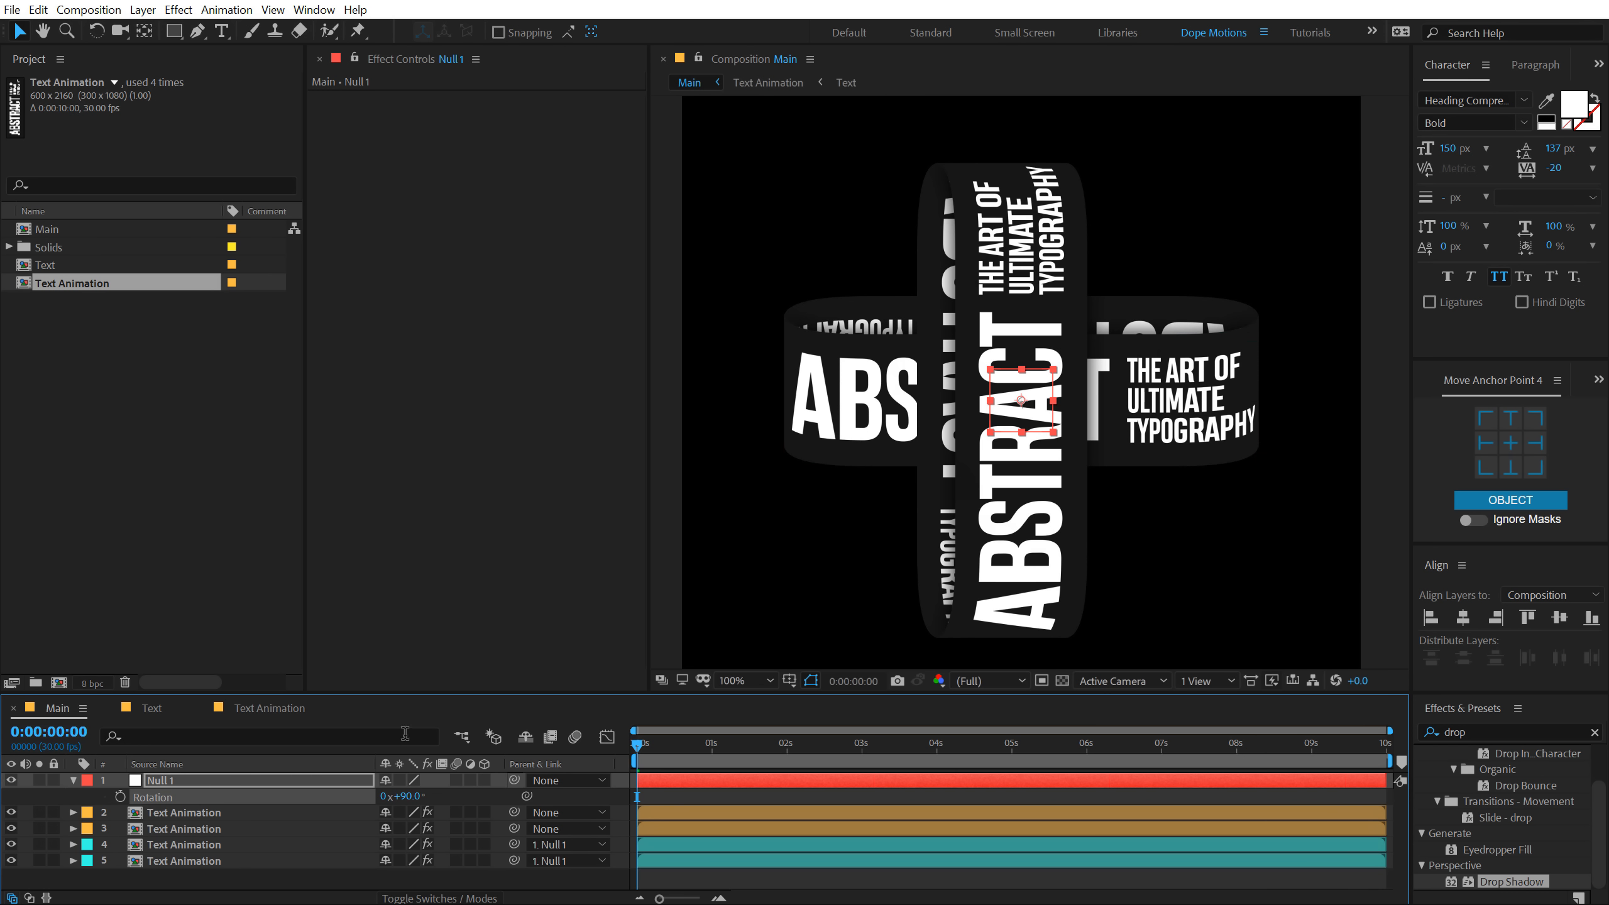
- Set the parent of the two aqua Text Animation layers to None
drag(179, 870, 199, 853)
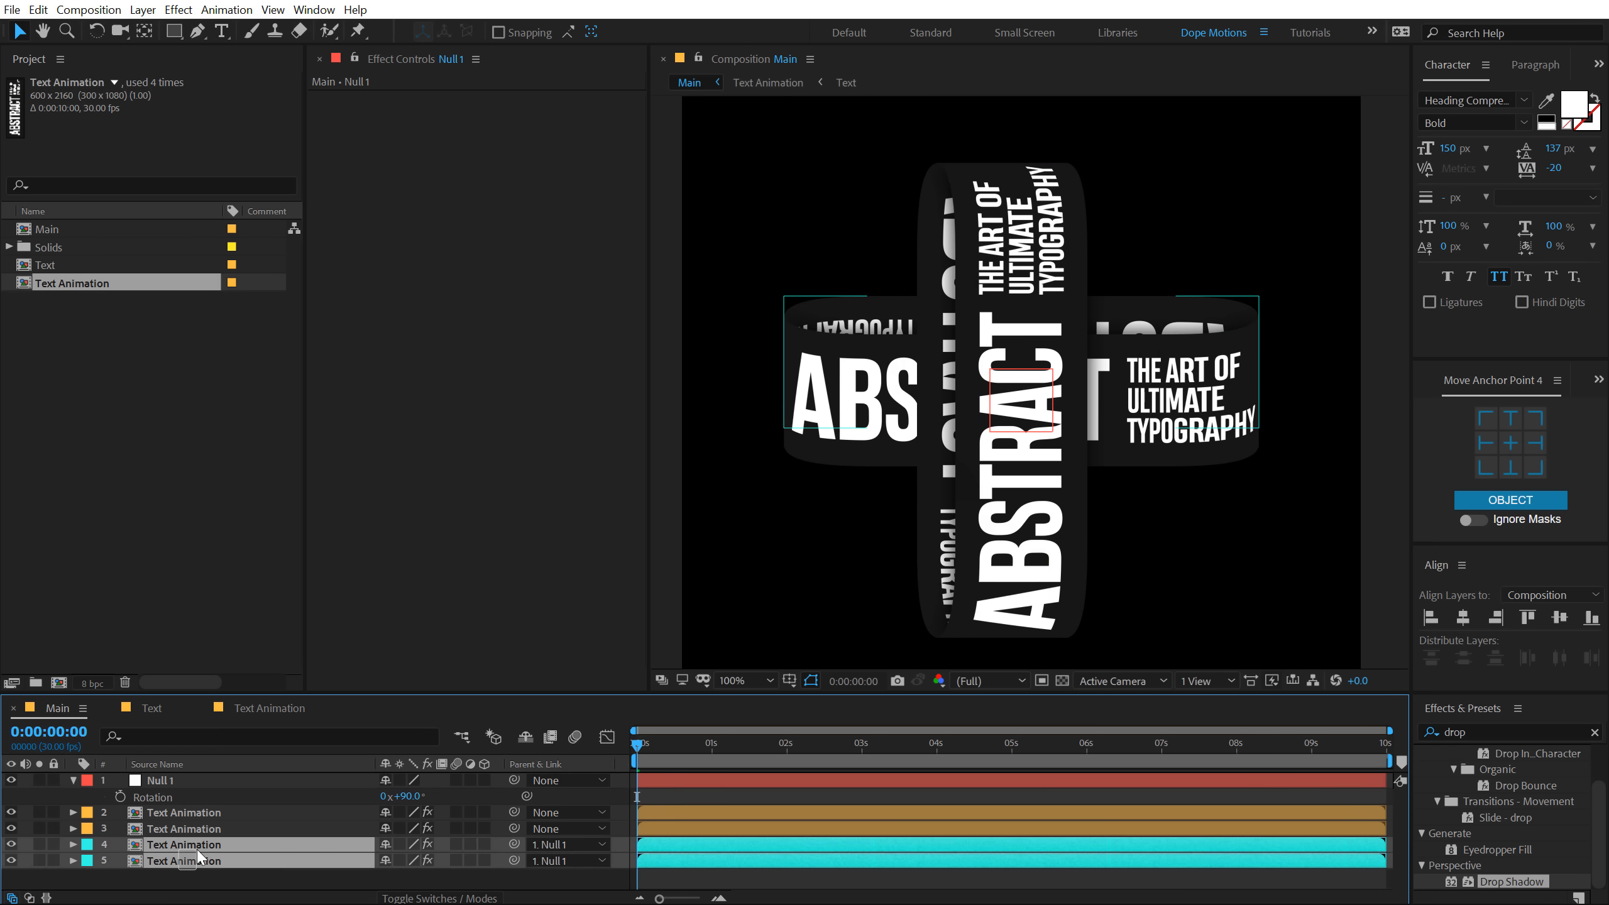
click(569, 845)
click(591, 721)
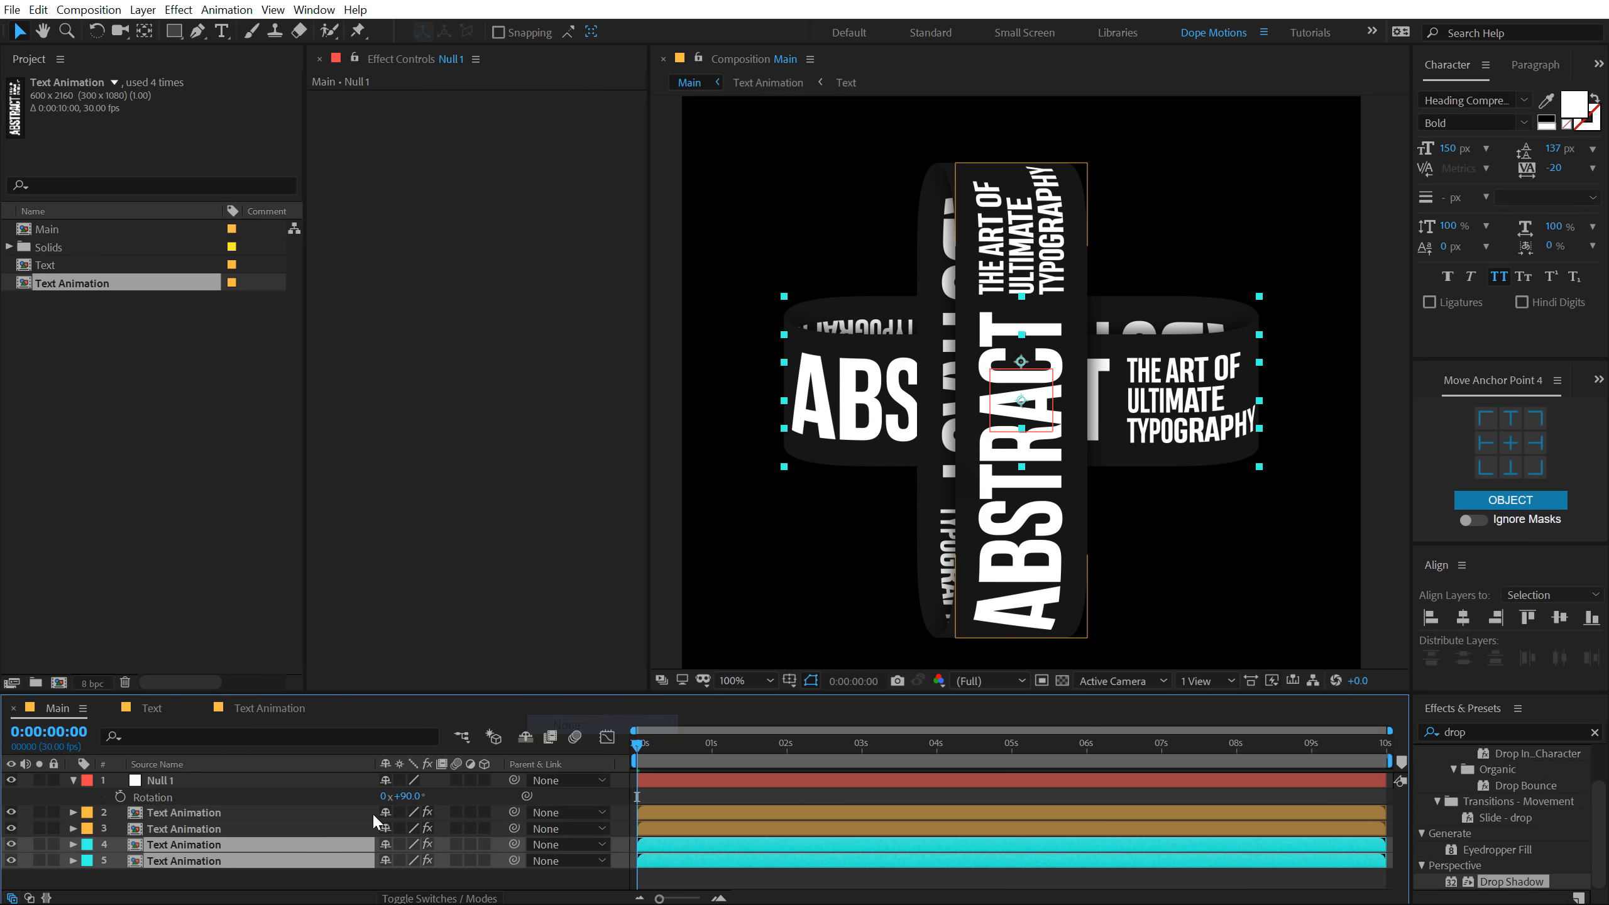
- Shift the horizontal band slightly down and left, place its front layer between the two orange layers, and preview the interlocking bands
drag(1208, 418, 1173, 442)
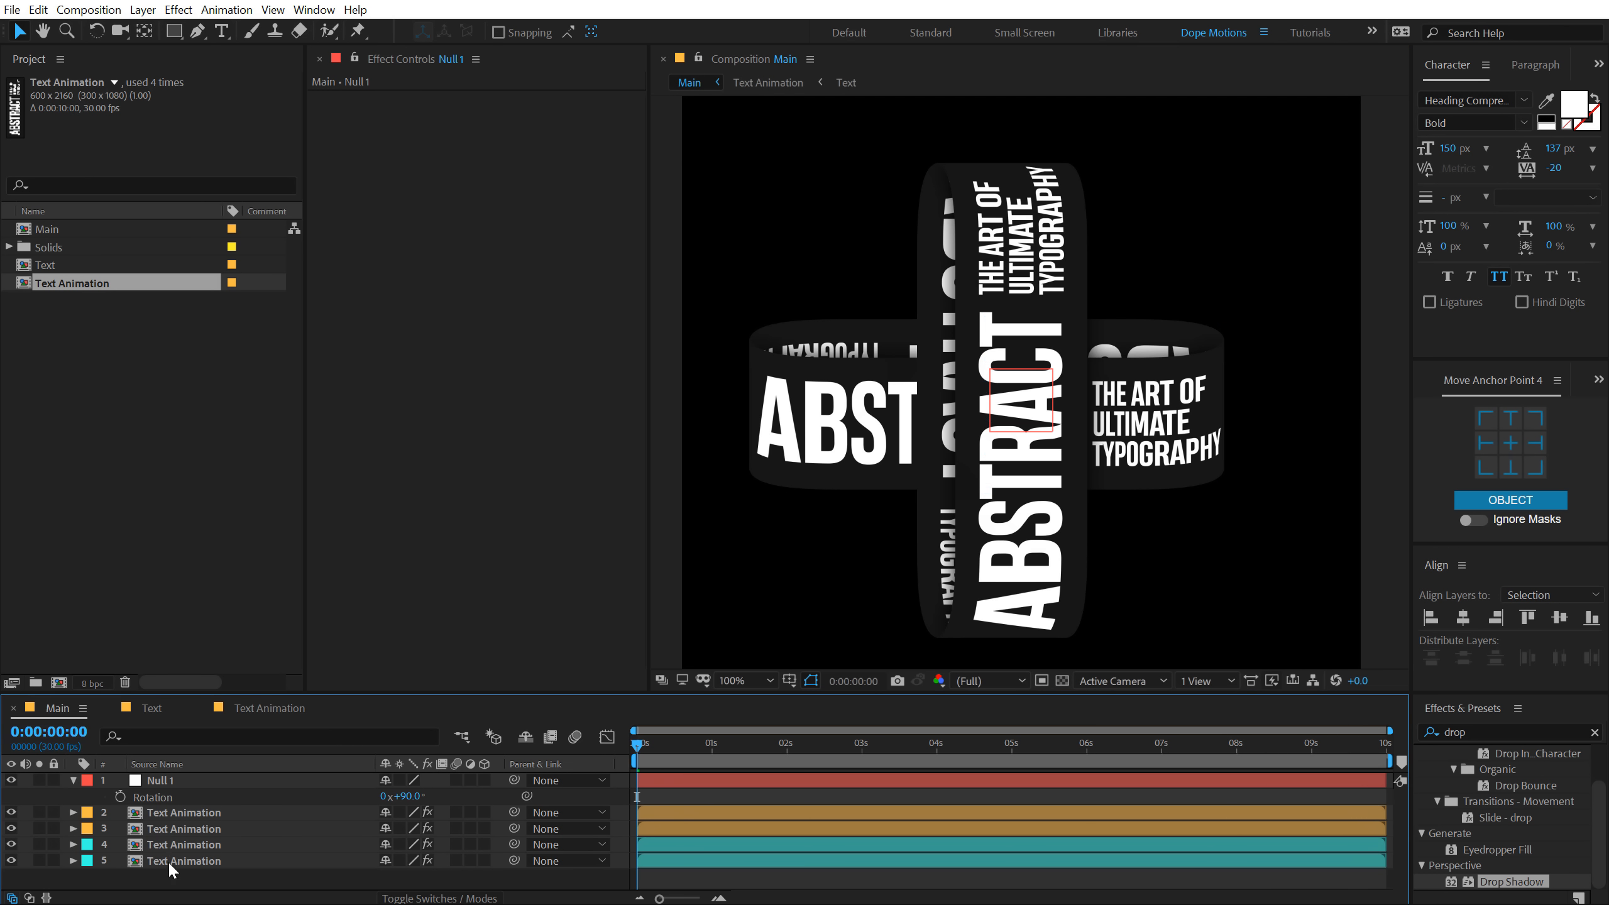
drag(171, 842, 176, 828)
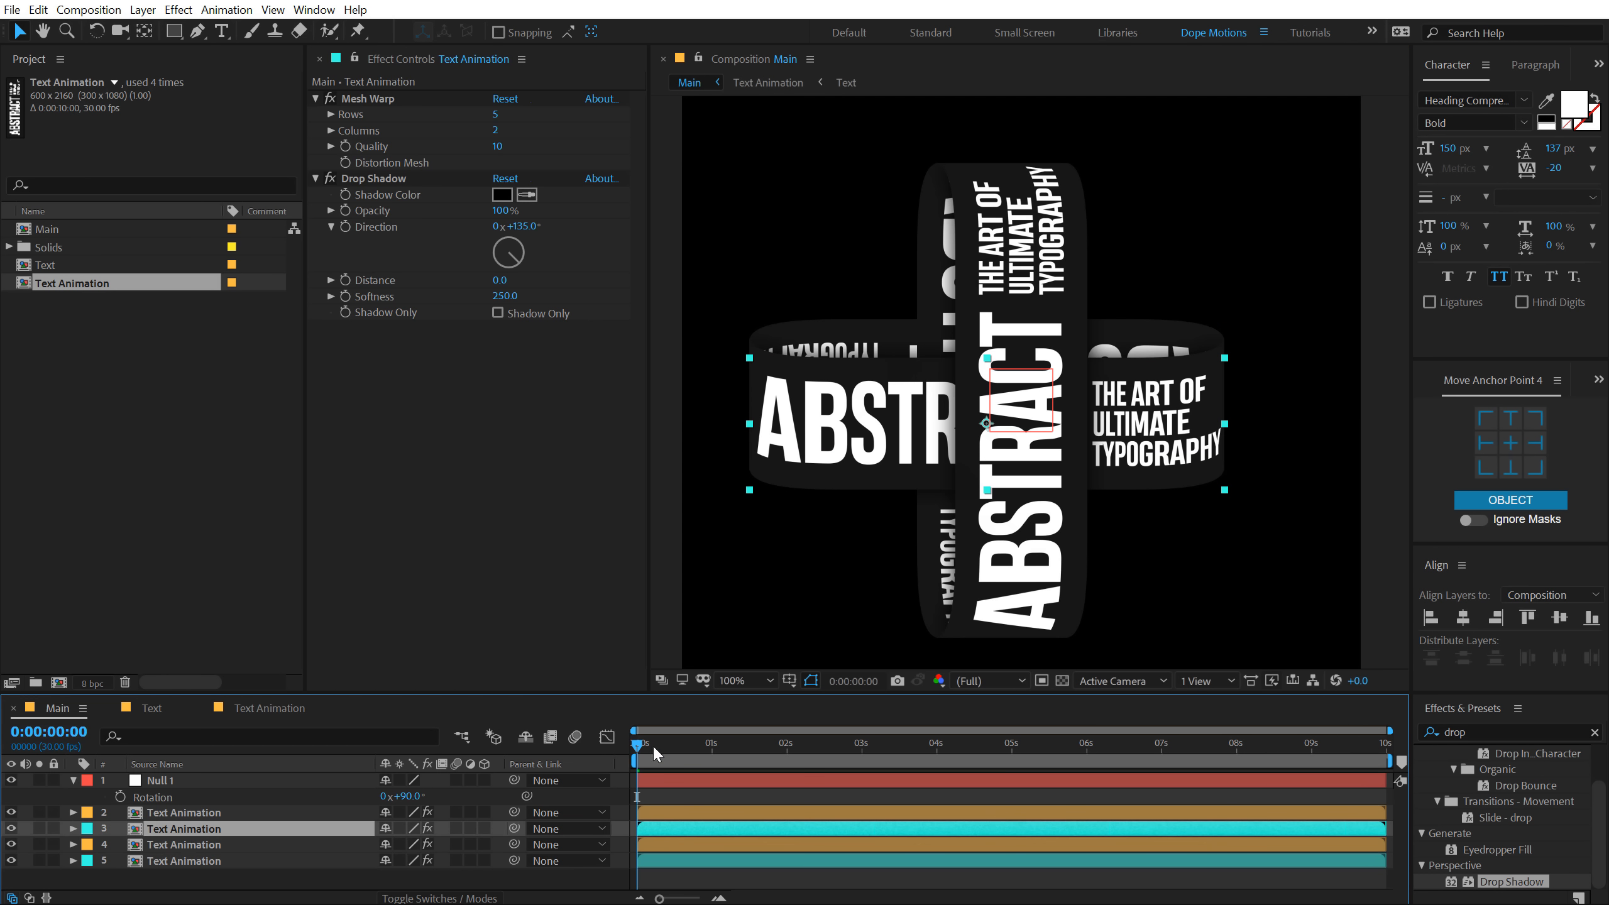
drag(652, 744, 576, 743)
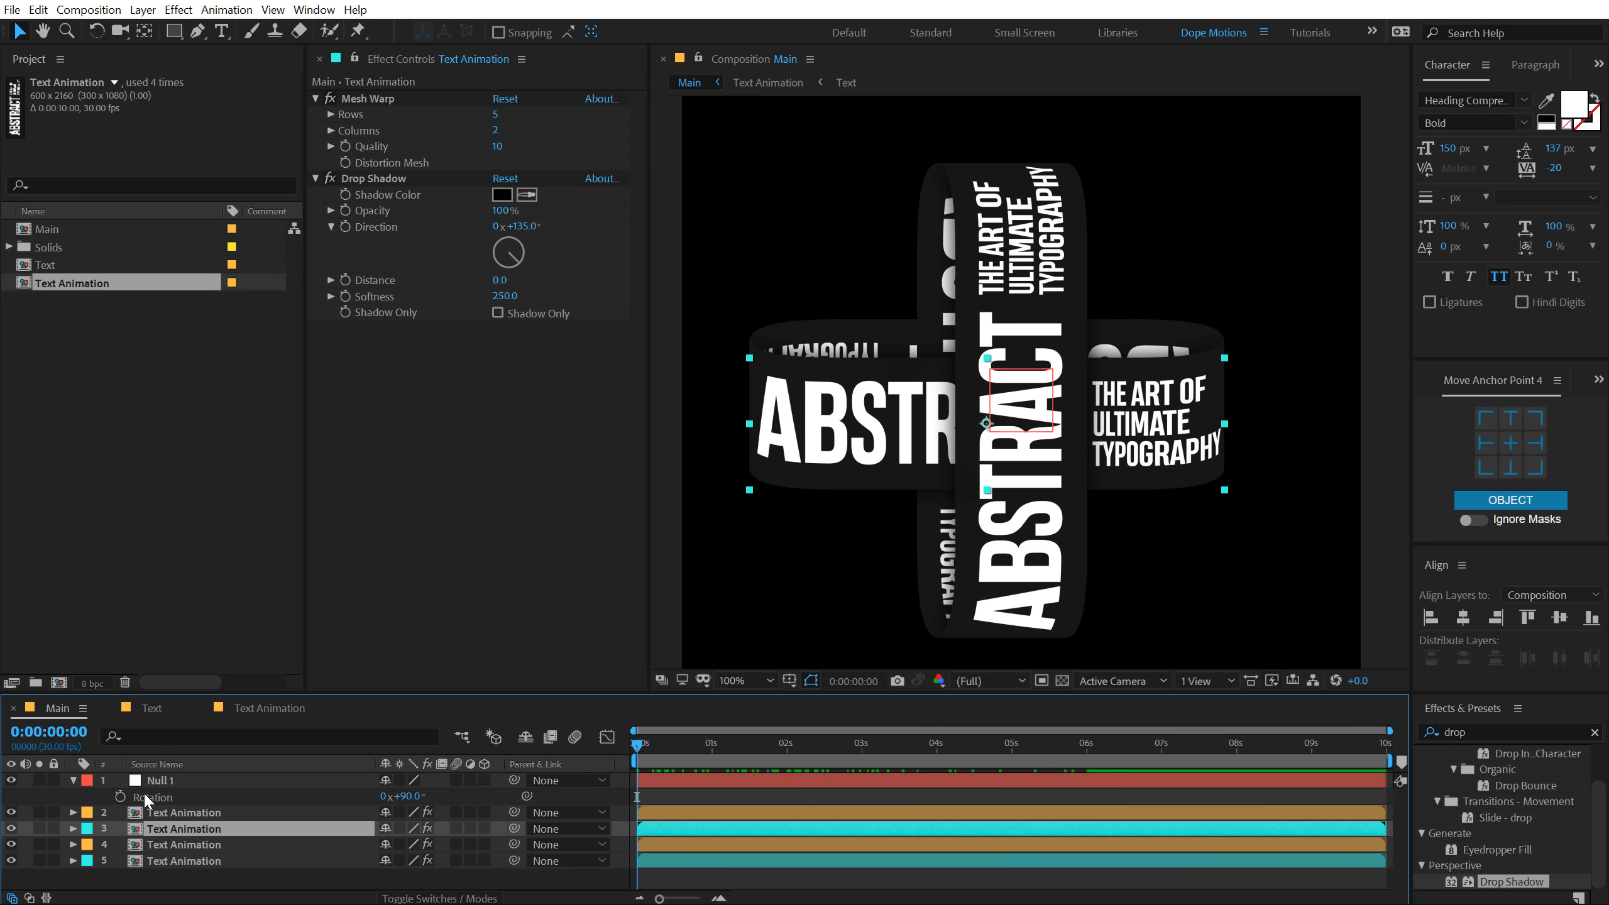
- Parent all four Text Animation layers to Null 1
click(158, 782)
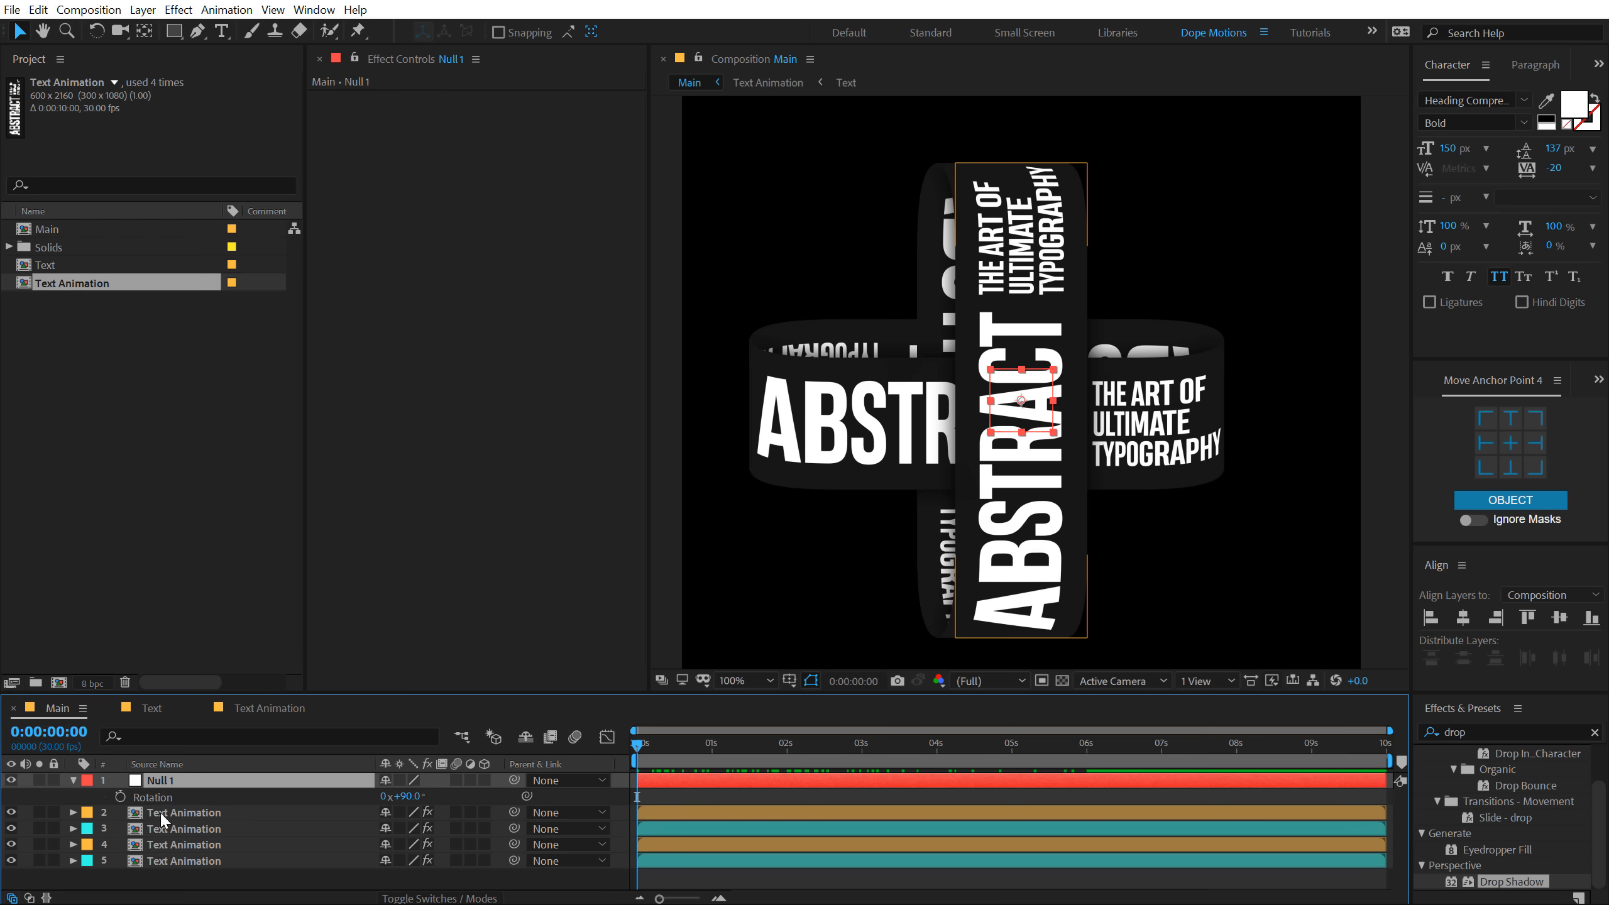
click(160, 812)
shift+click(181, 859)
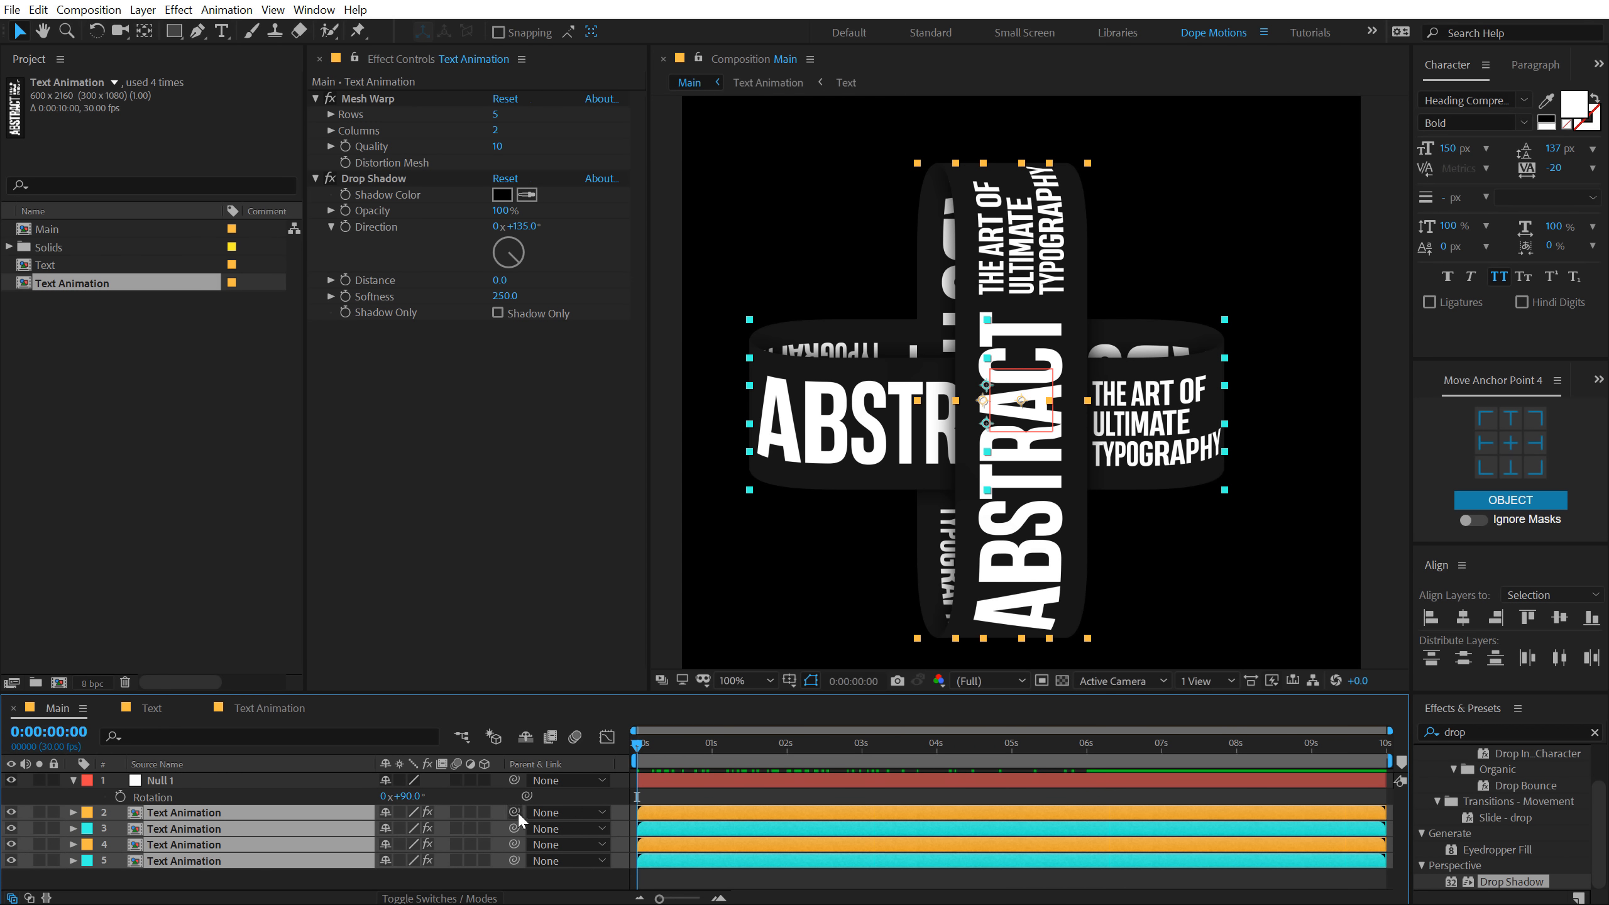
drag(517, 811, 164, 786)
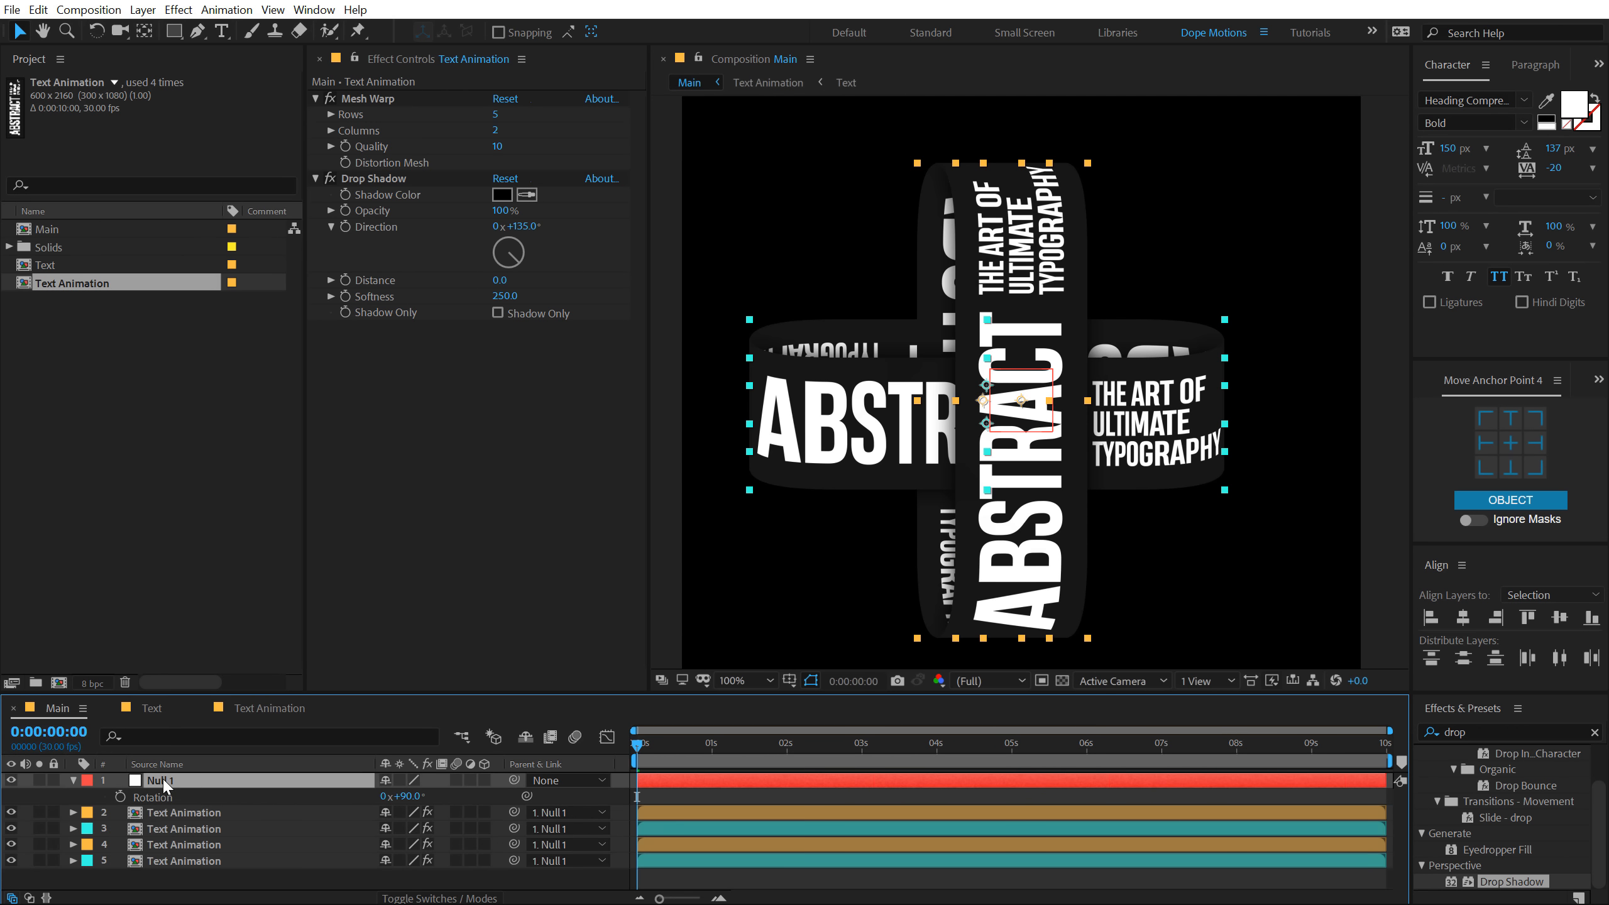
- Select Null 1, enlarge the timeline area, and show the Title/Action Safe guides with the composition view at 100%
click(164, 785)
drag(204, 692, 205, 614)
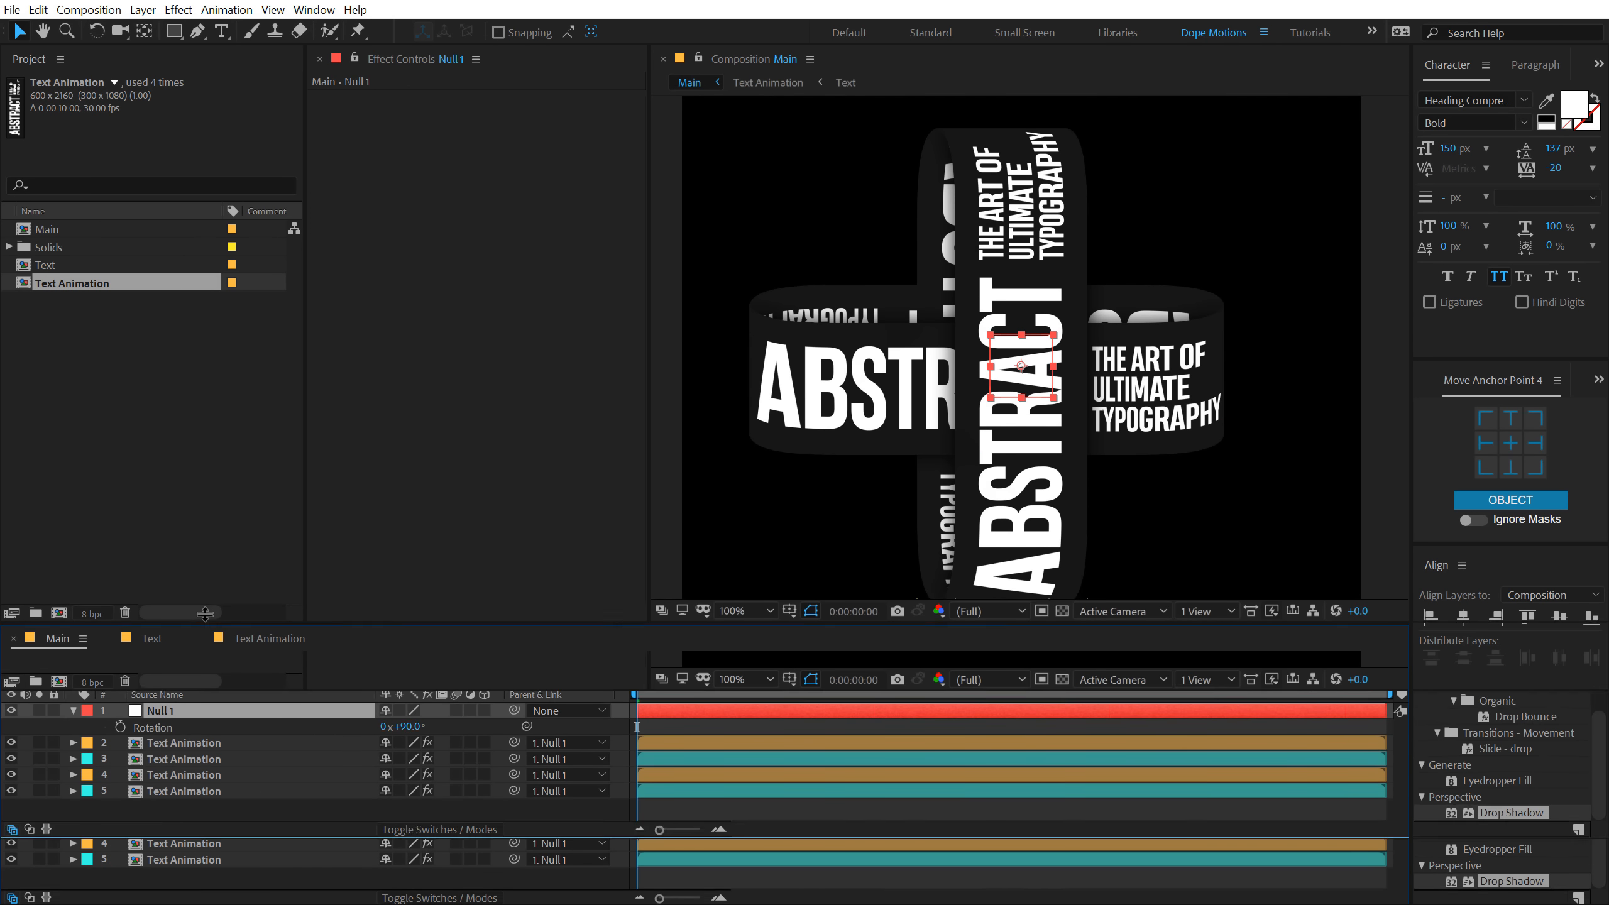
scroll(1006, 389, down, 2)
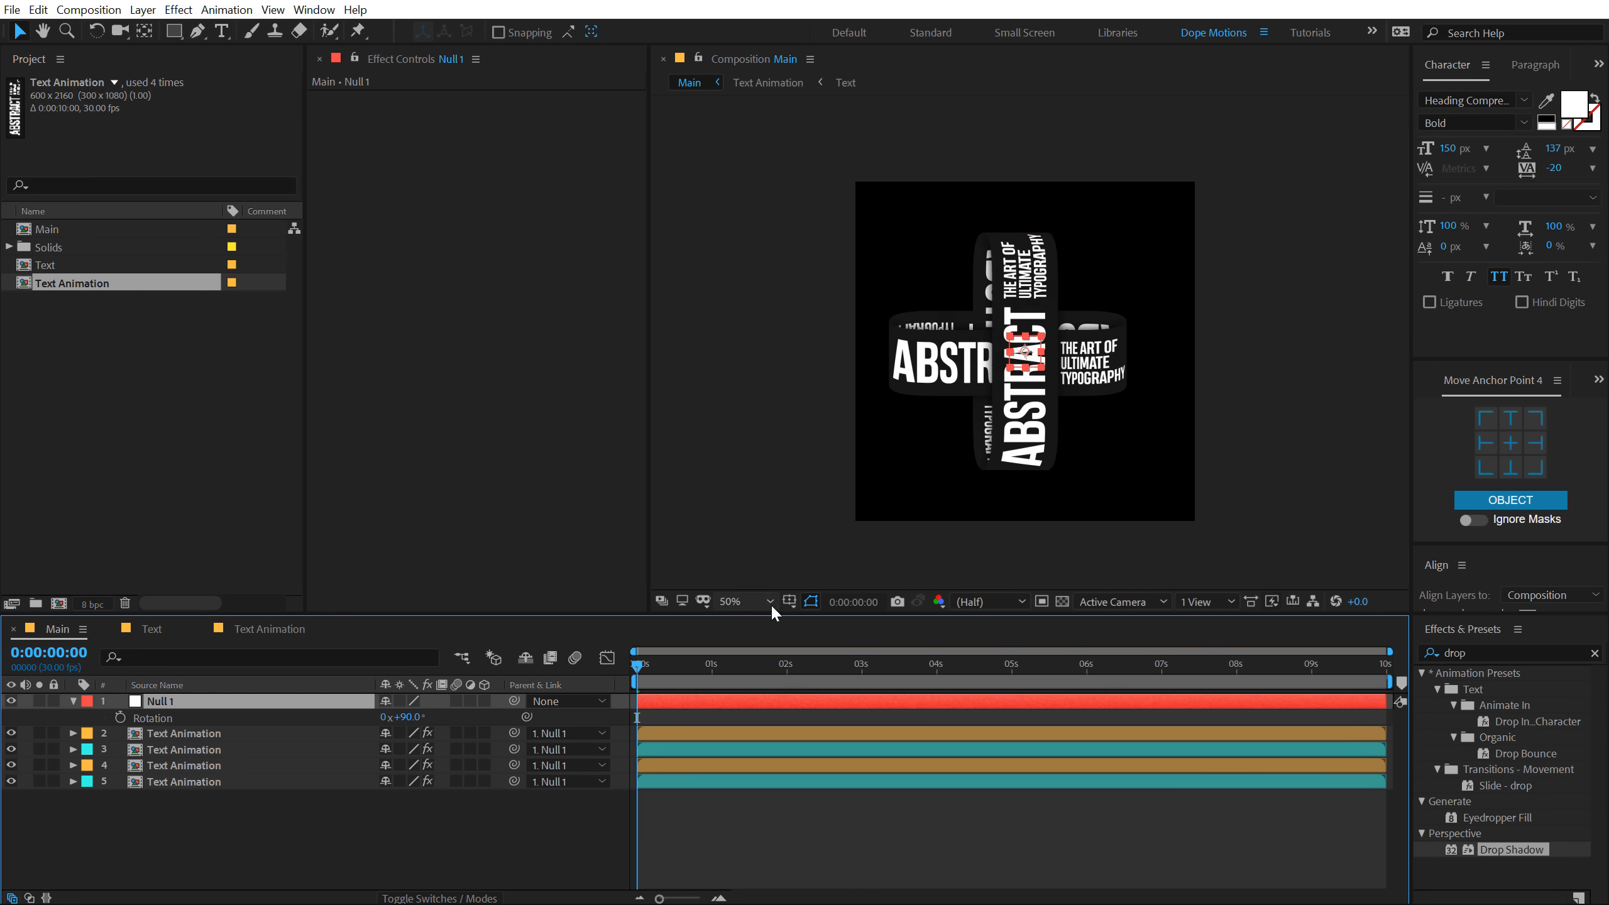
click(790, 602)
click(817, 623)
key(period)
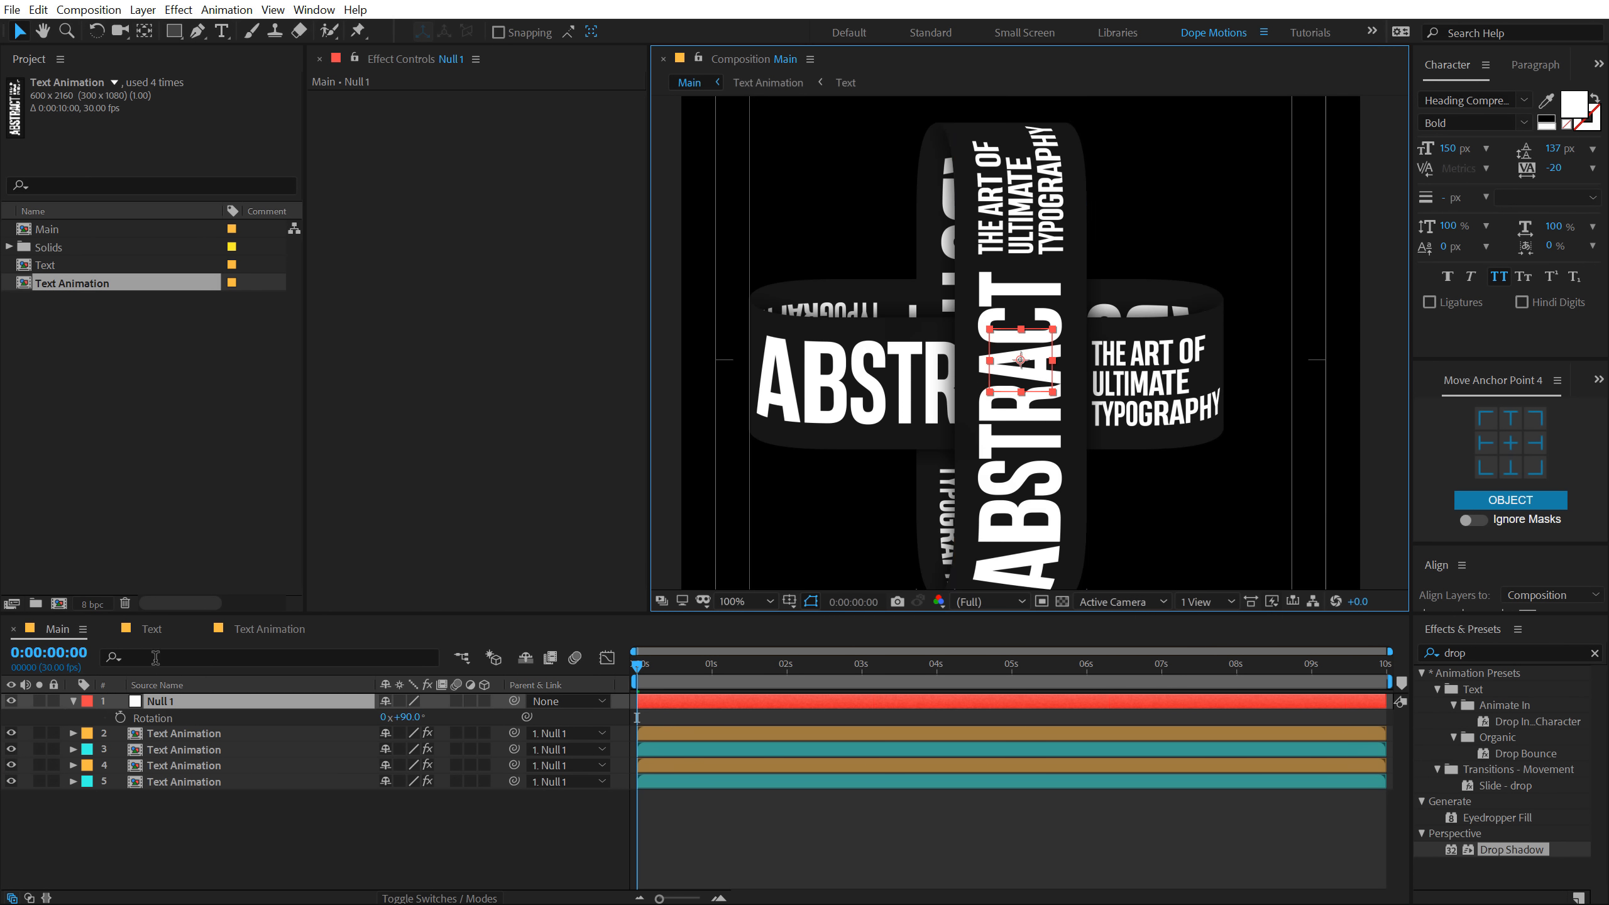
- Reposition Null 1 so the interlocking bands sit centred in the composition, and hide the Title/Action Safe guides
drag(1028, 370, 1063, 364)
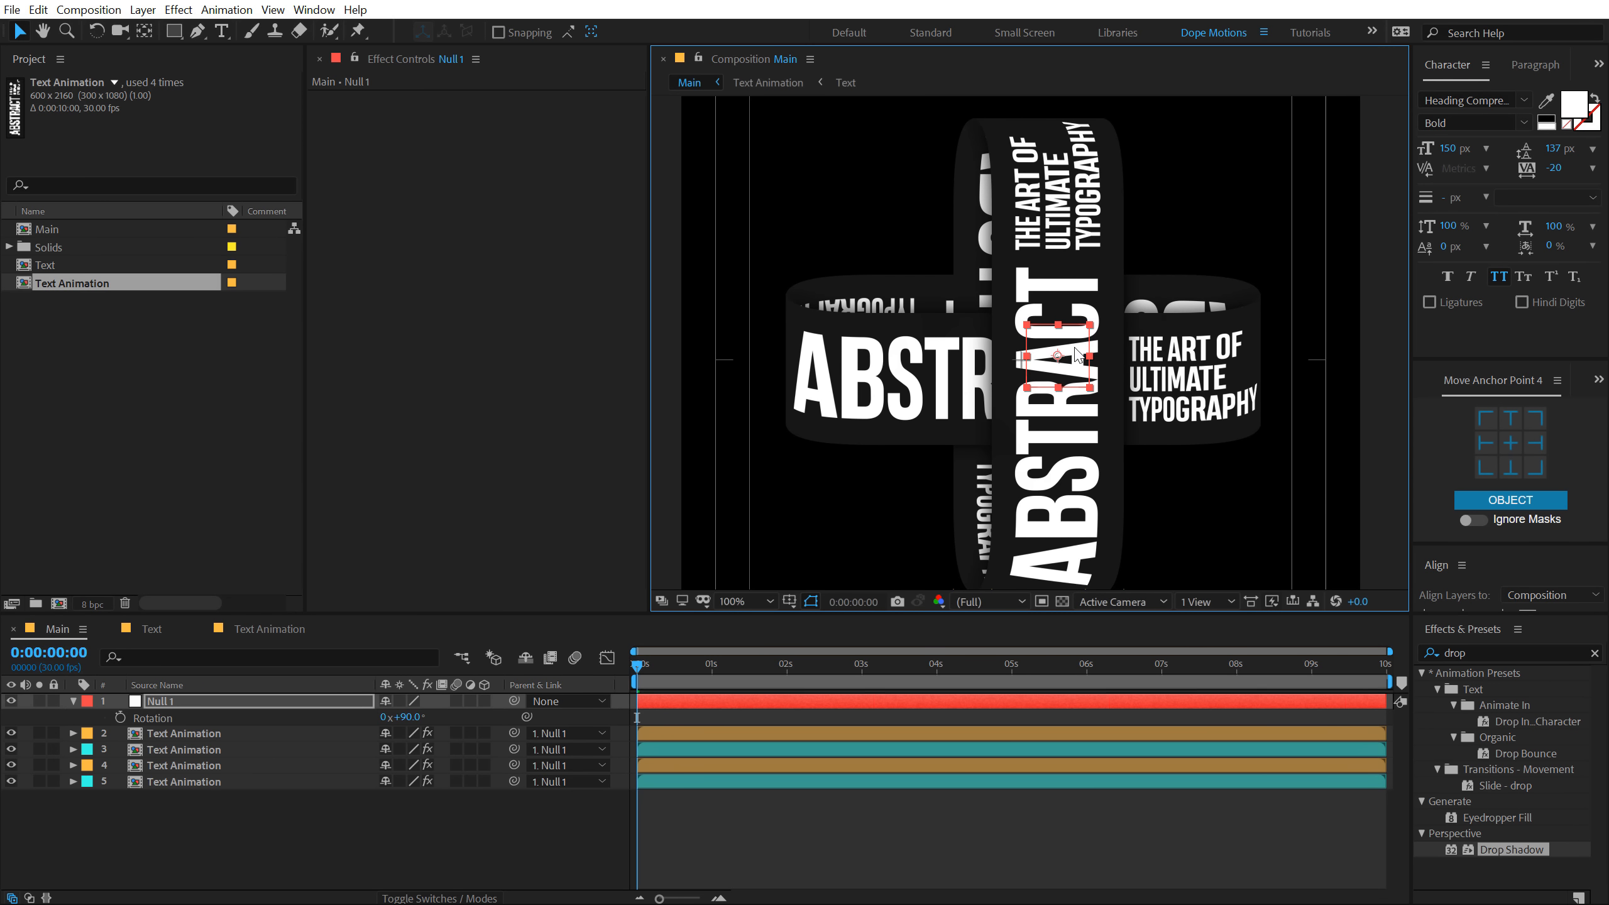
key(comma)
drag(1047, 354, 1044, 356)
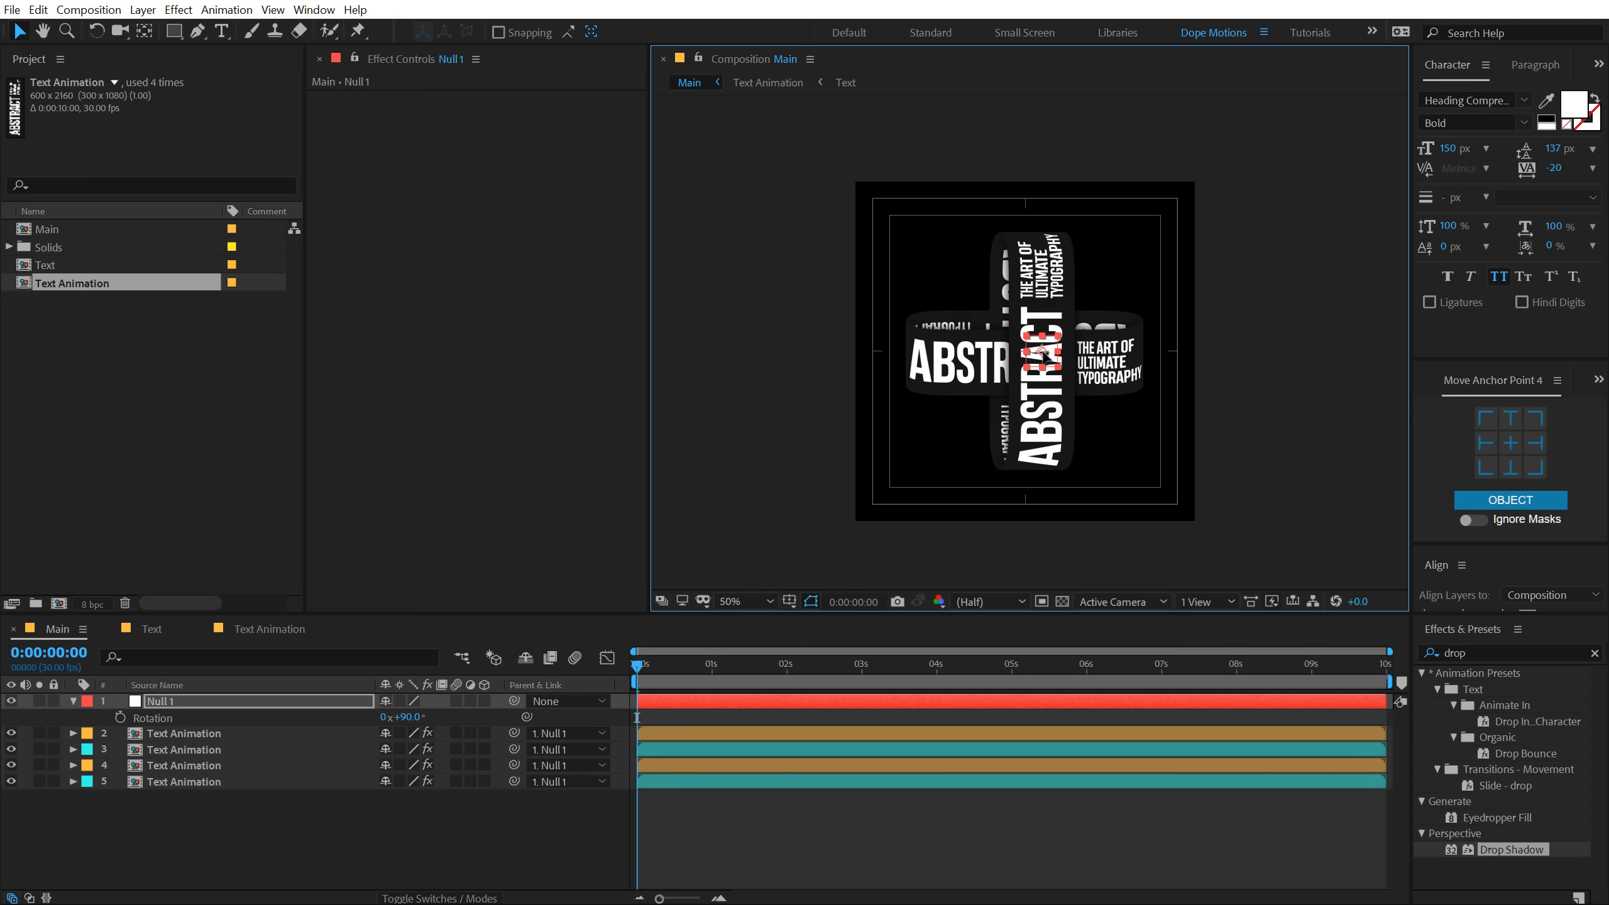
click(374, 838)
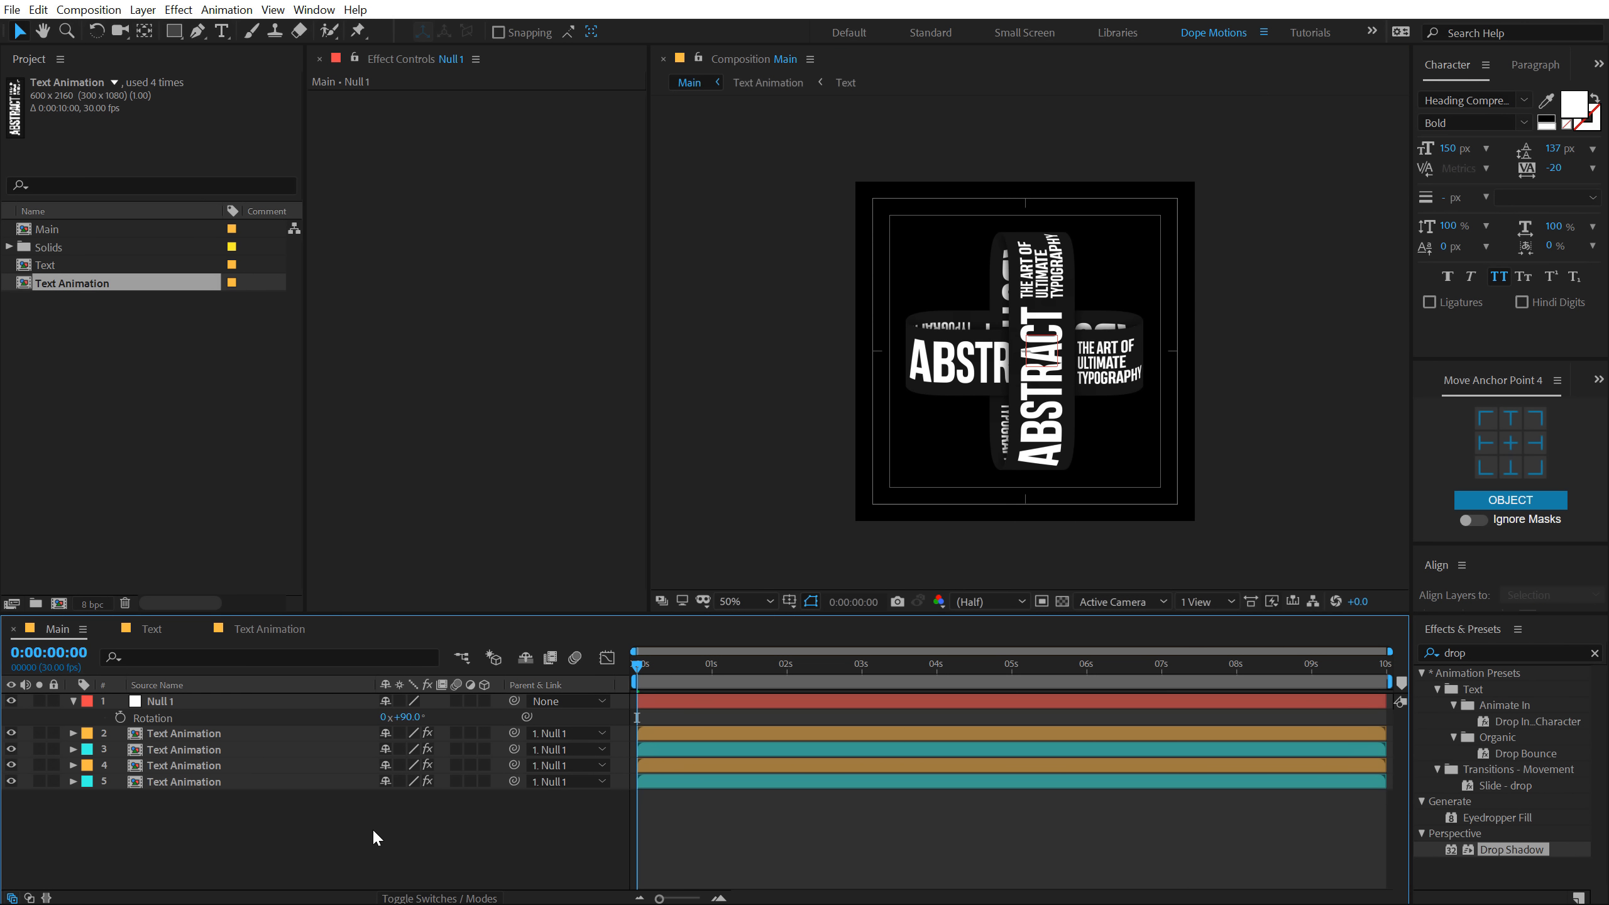
key(apostrophe)
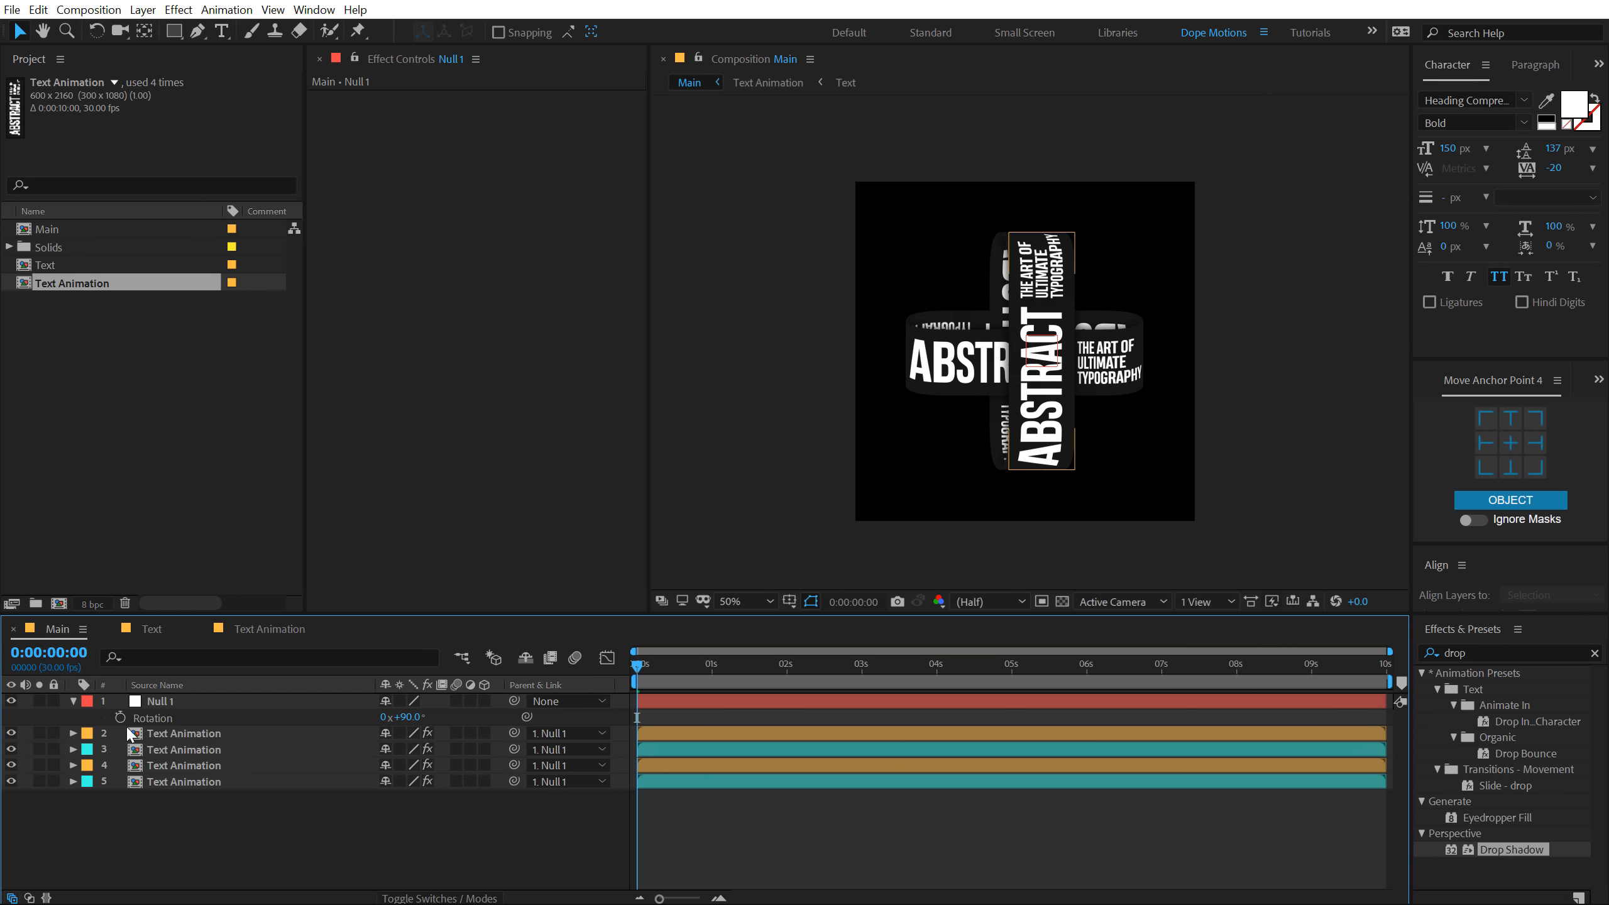
- Set the parent of all four Text Animation layers to None and reset Null 1's rotation to 0°
click(412, 718)
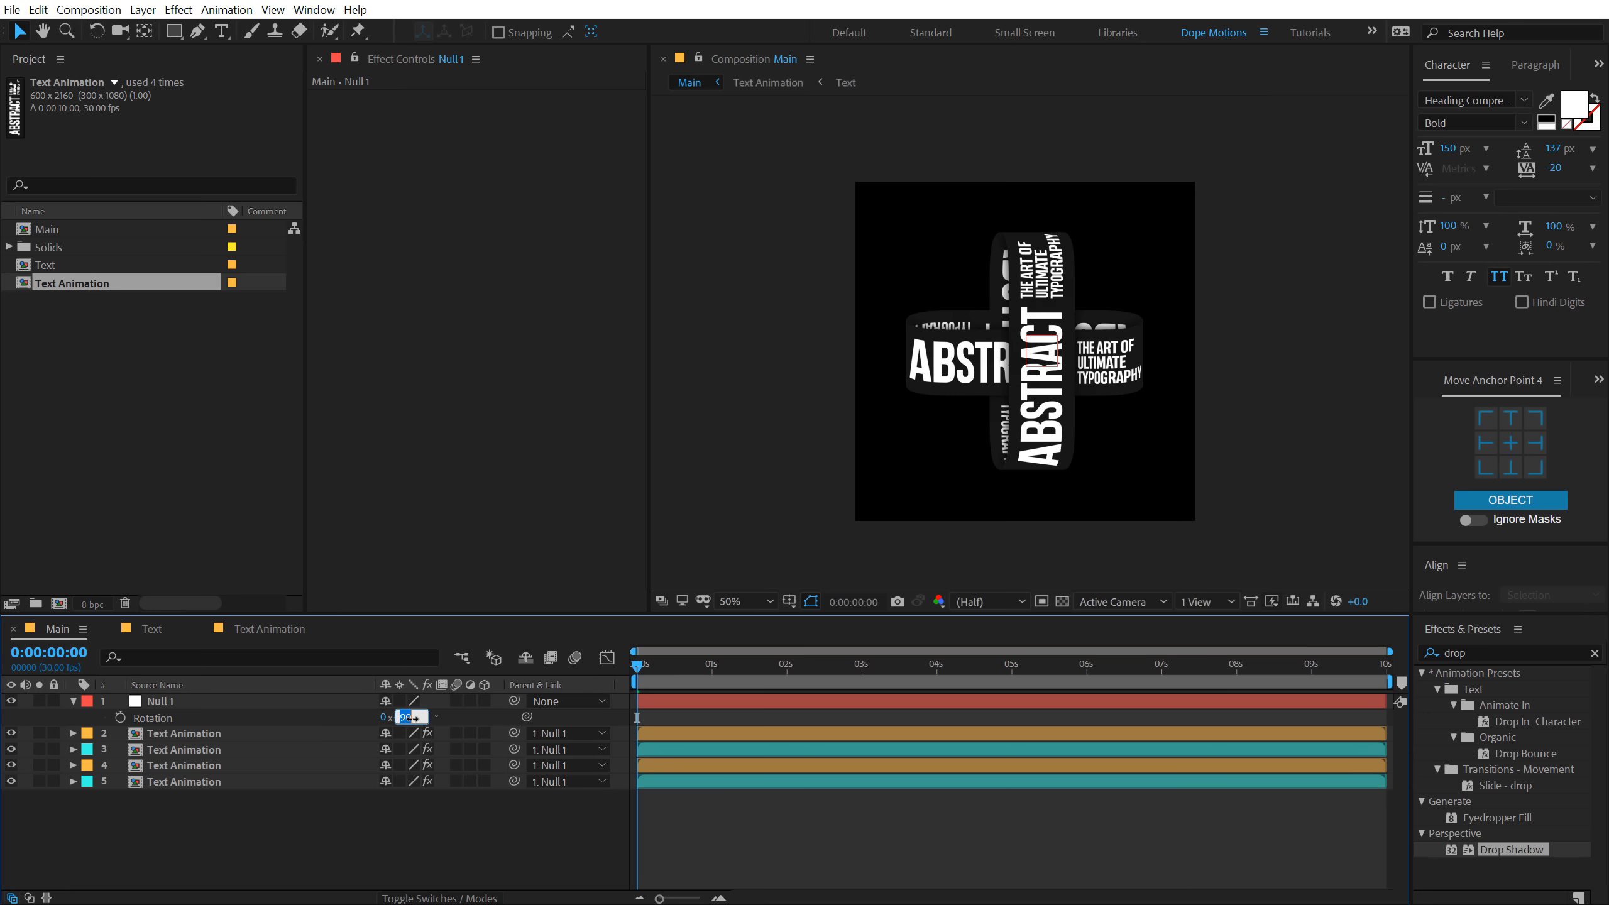
click(410, 805)
drag(214, 818, 218, 729)
click(568, 735)
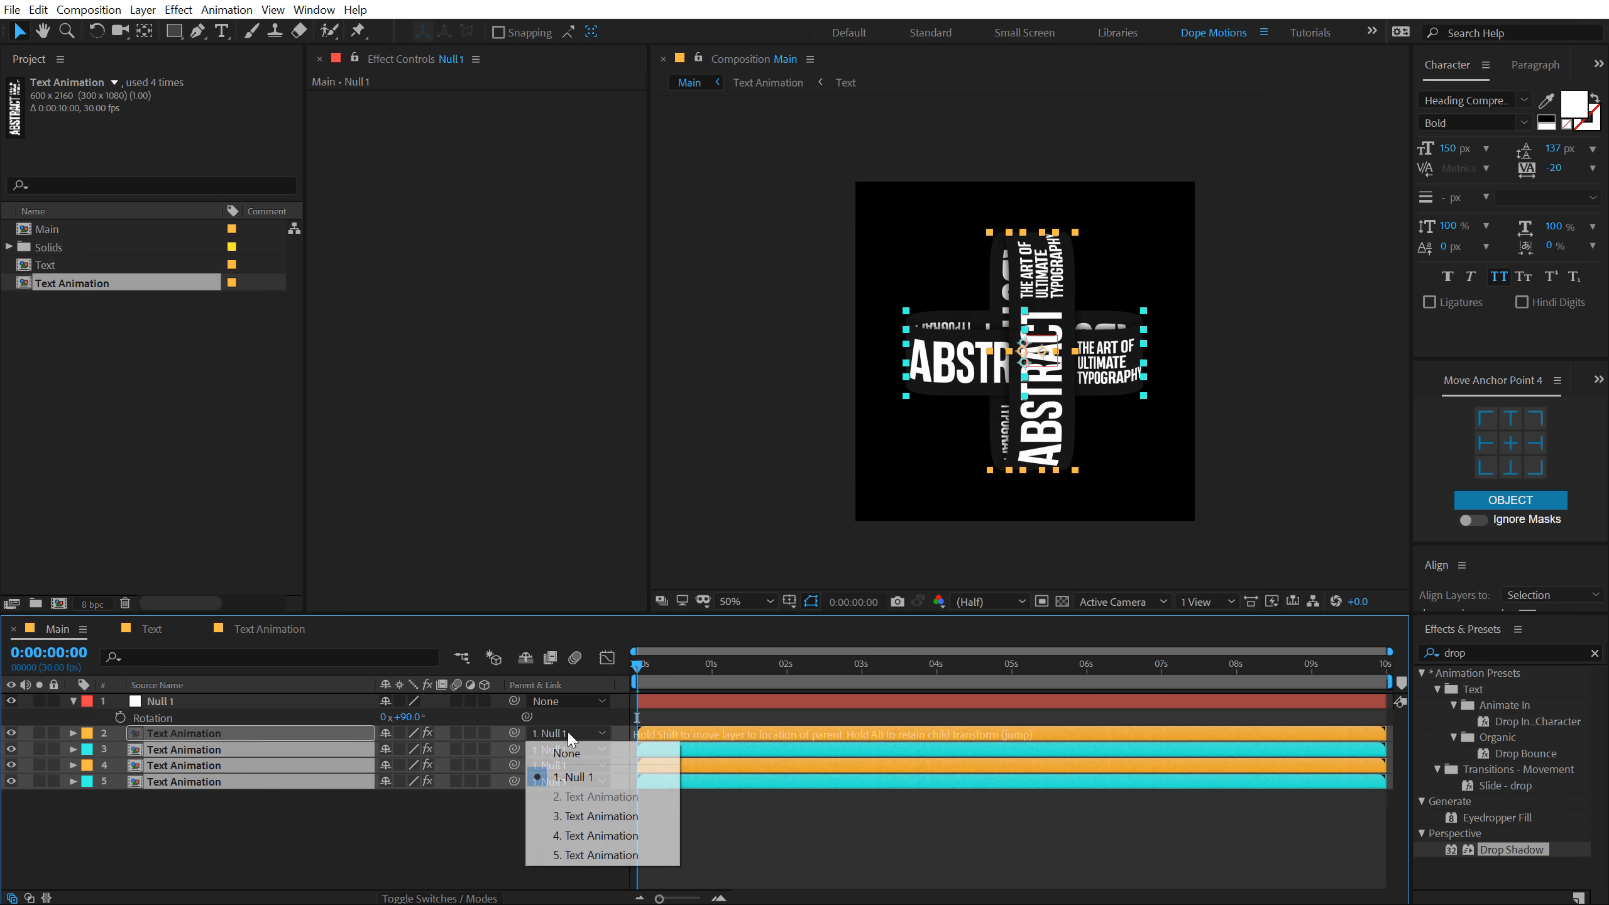
click(567, 753)
click(407, 718)
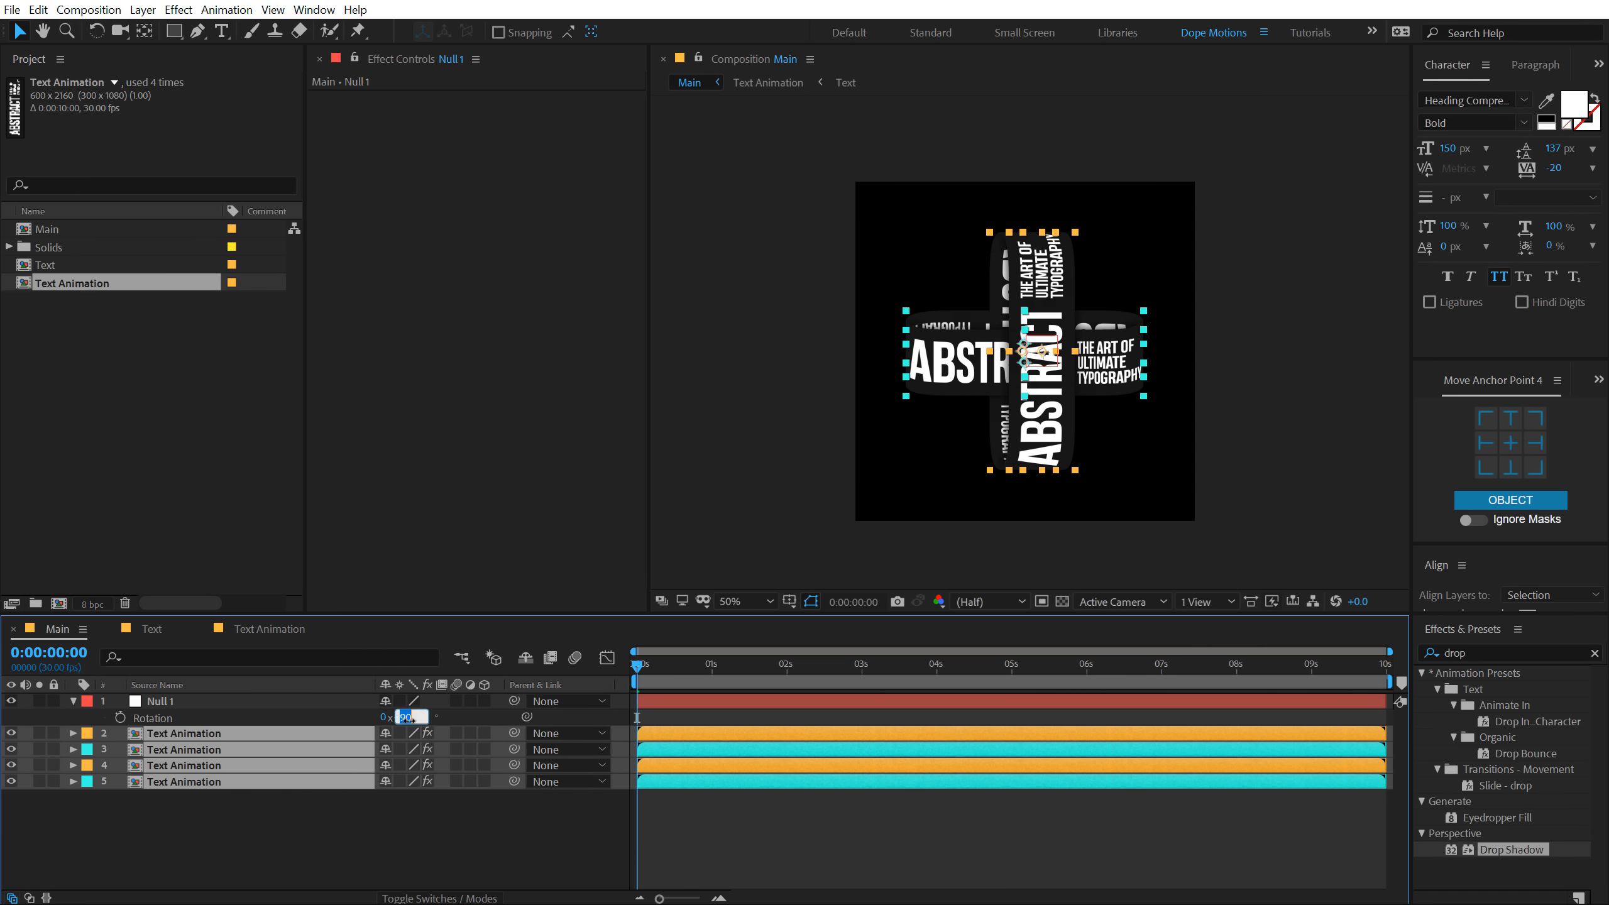
text(0)
click(367, 823)
- Parent all four Text Animation layers to Null 2
drag(198, 823, 219, 735)
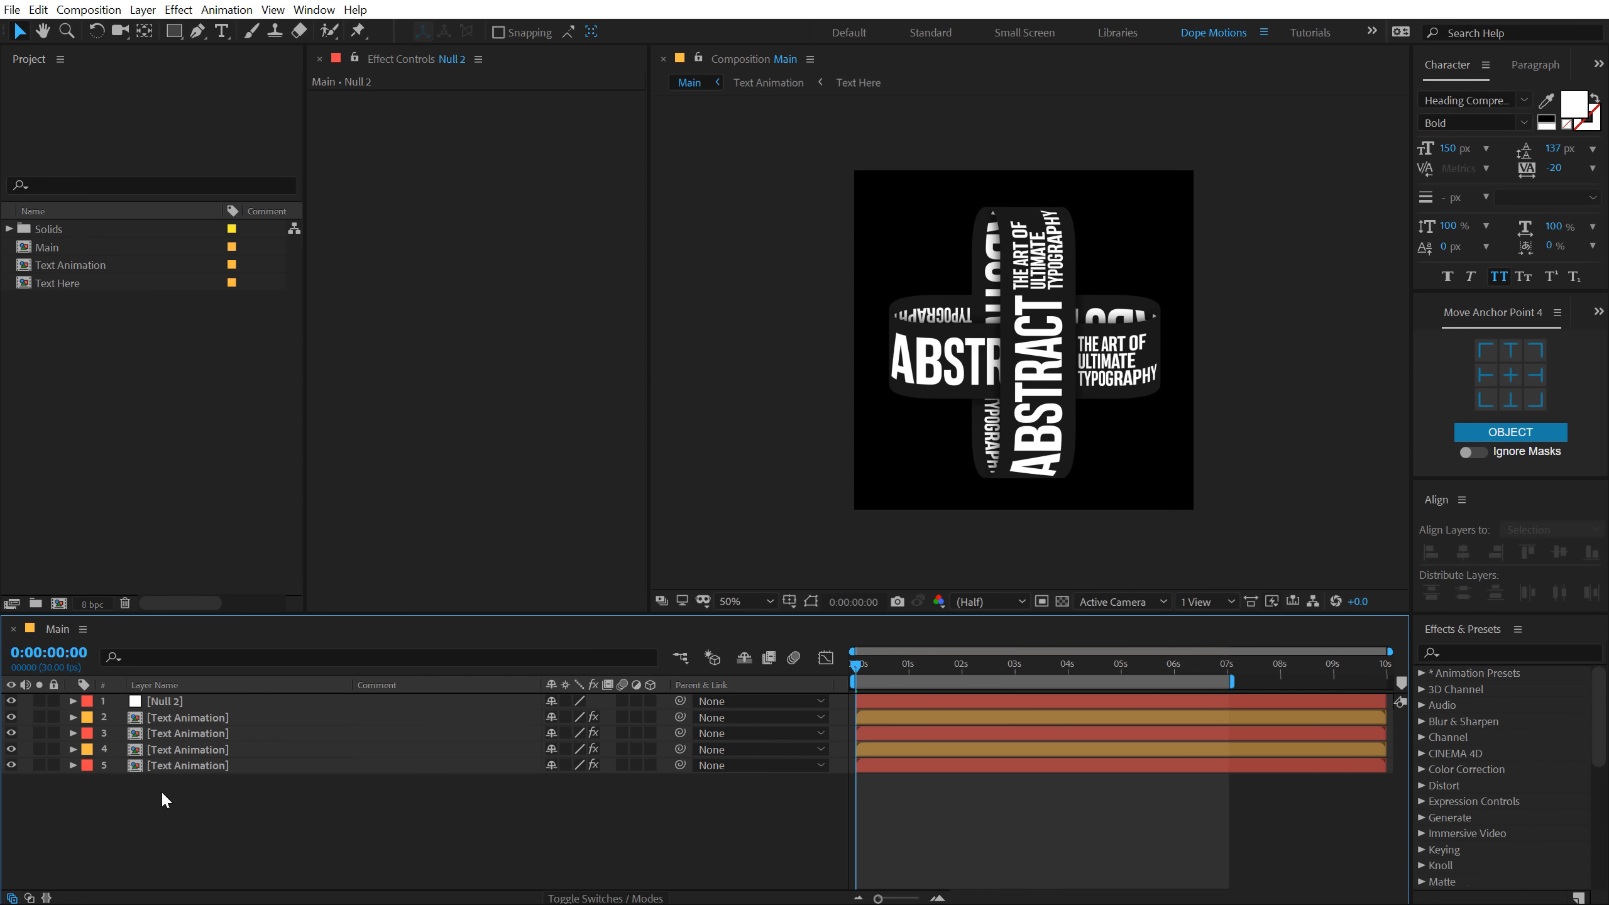
drag(190, 816, 189, 723)
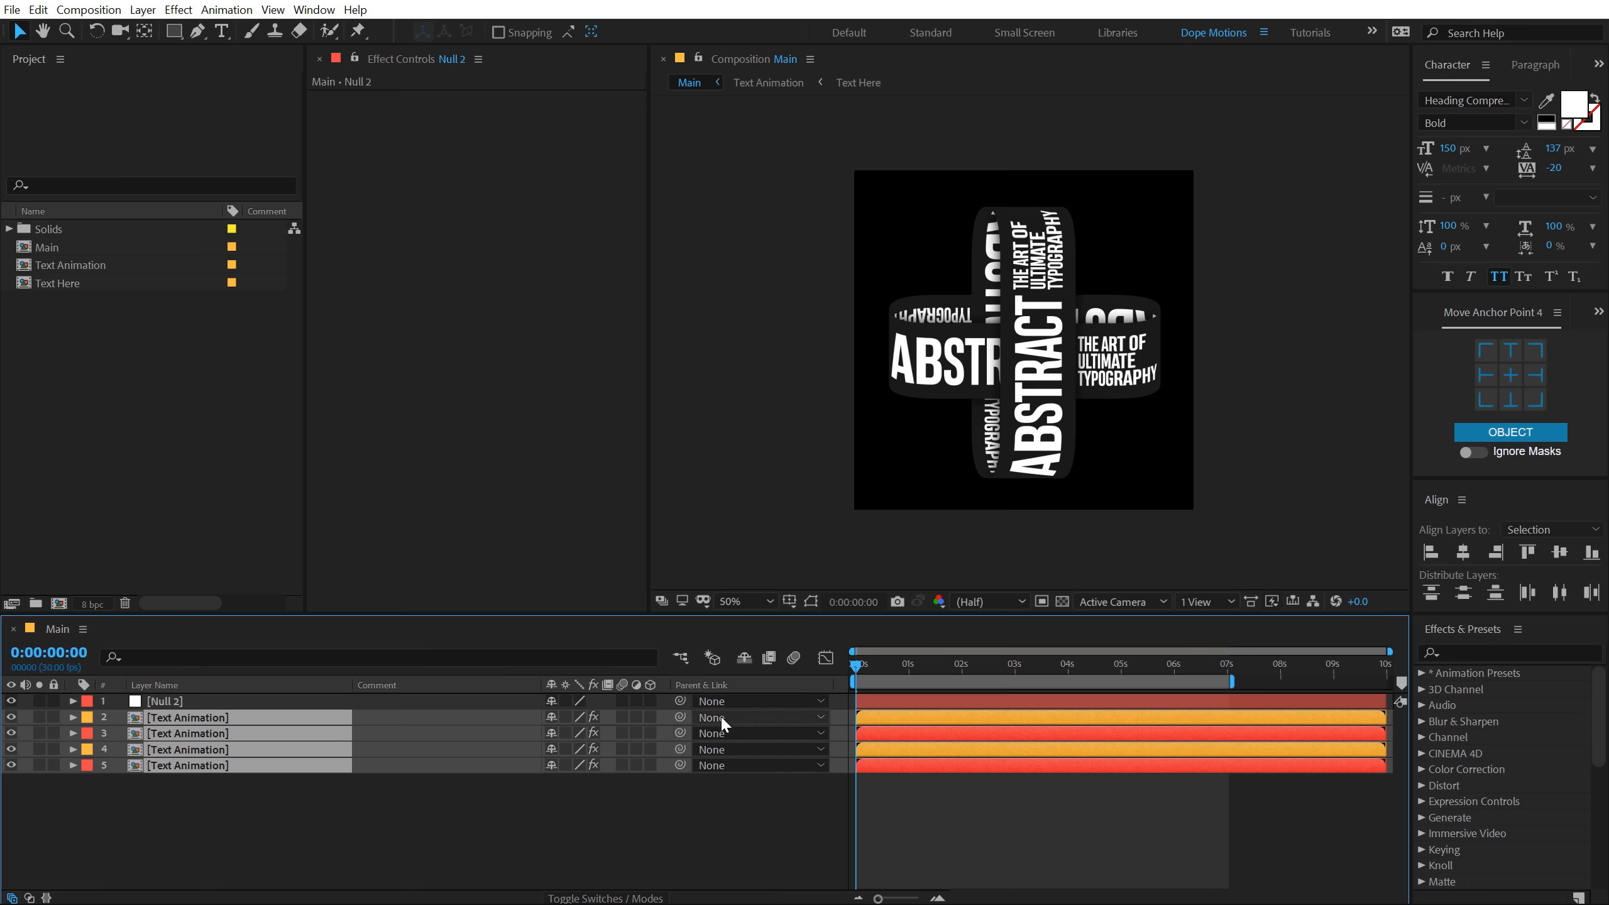
drag(680, 717, 163, 704)
- Keyframe Null 2's rotation from 0° at 0:00:00:00 to 90° at 0:00:03:00
click(164, 702)
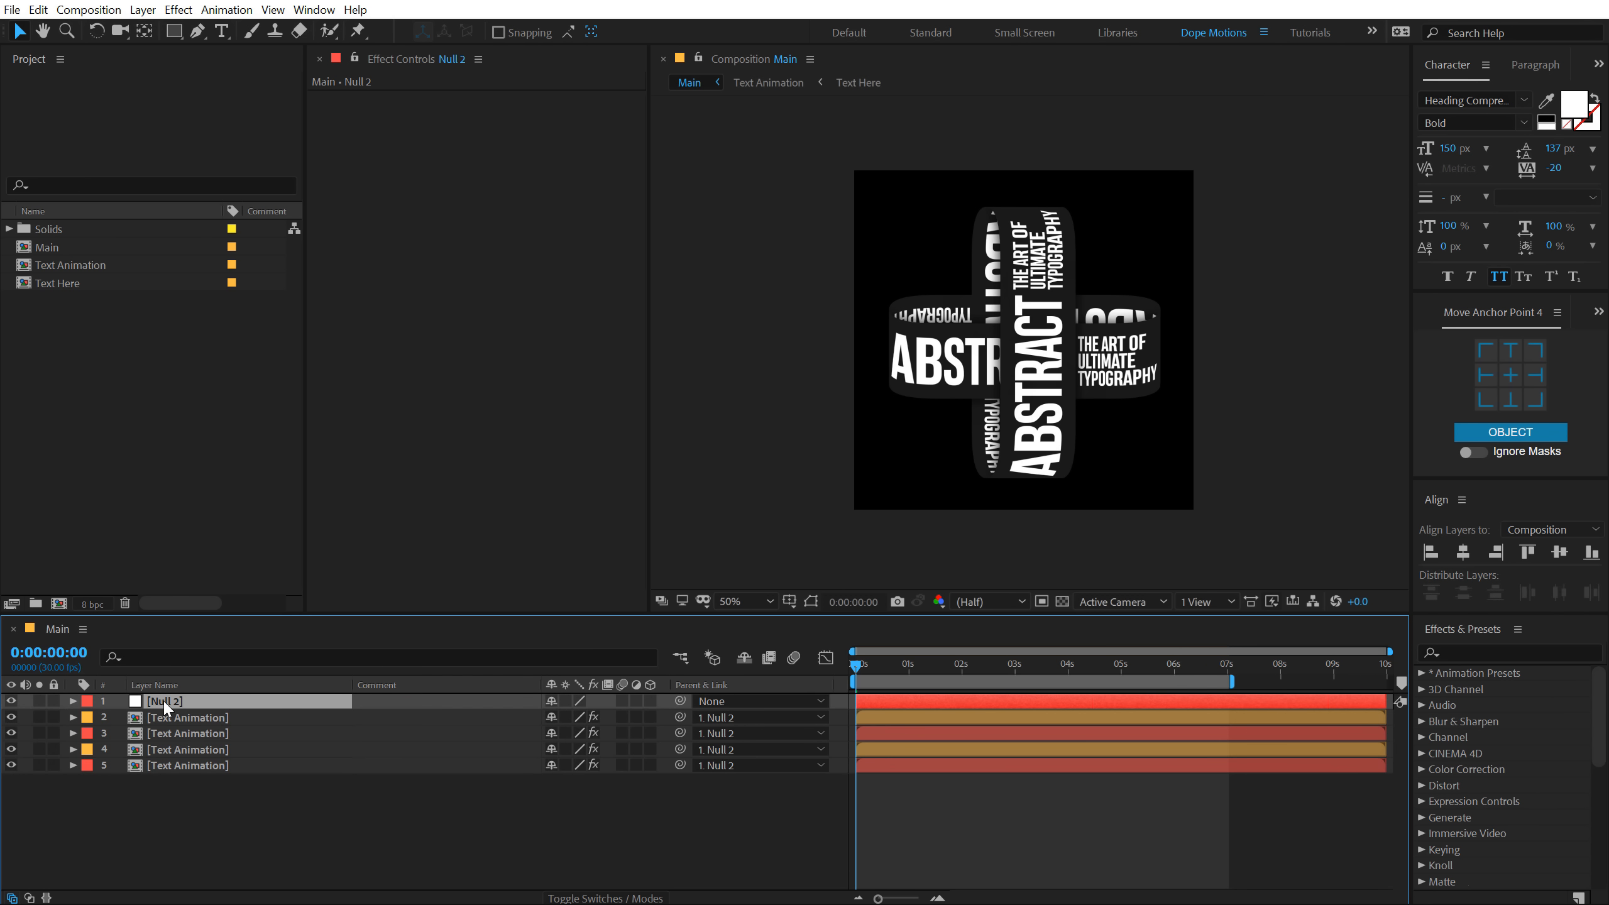
key(r)
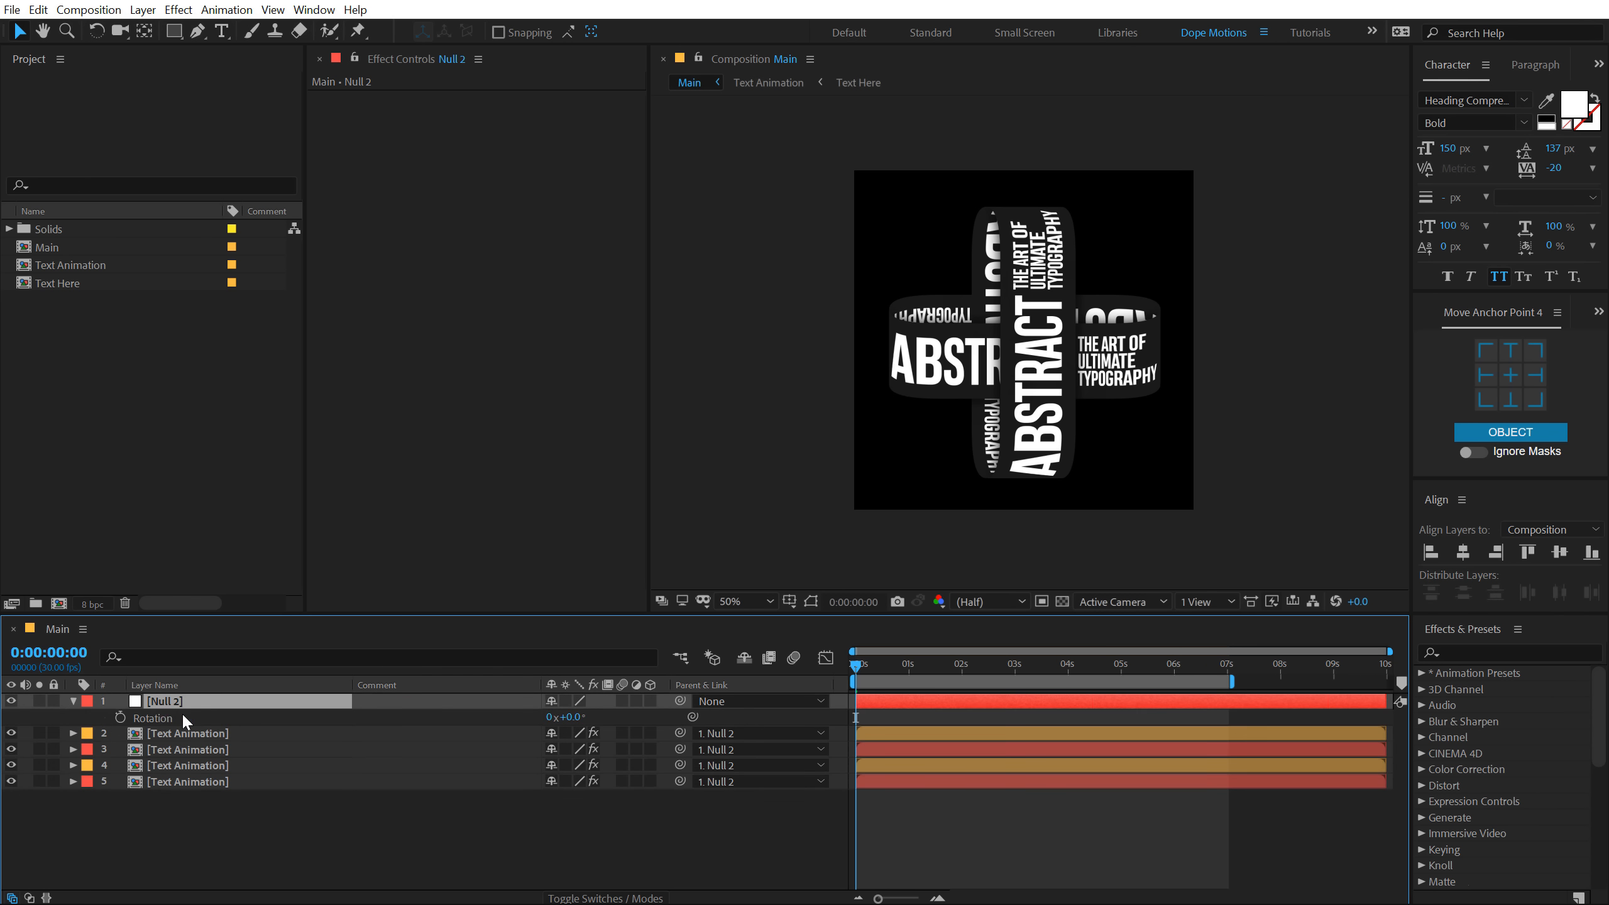
click(119, 718)
drag(976, 659, 1015, 667)
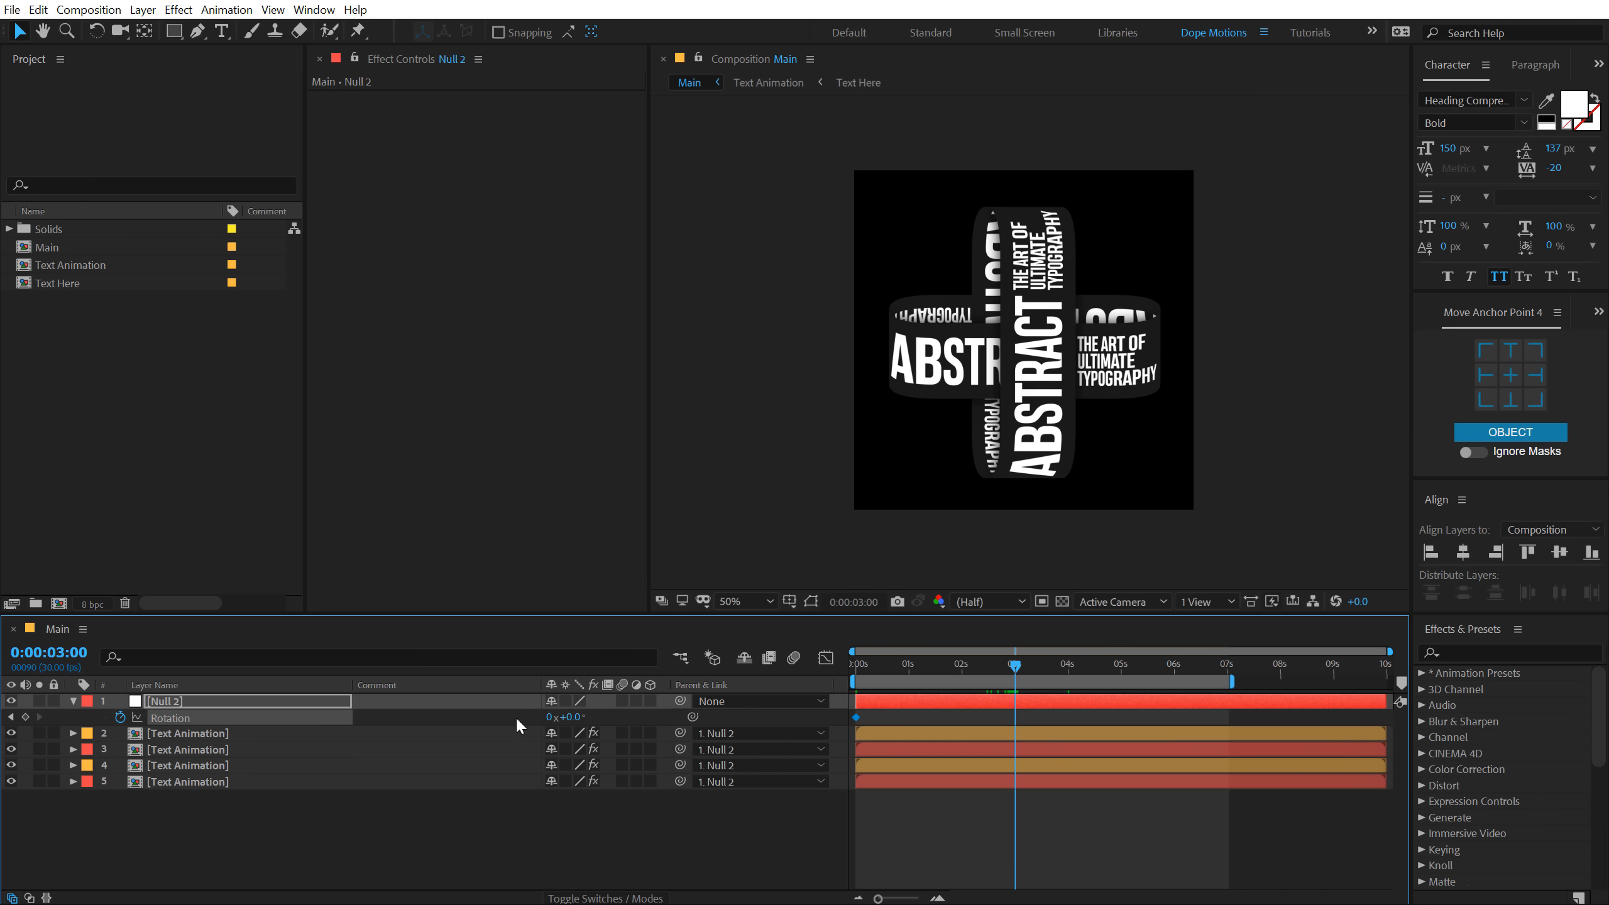
click(570, 718)
text(90)
key(Return)
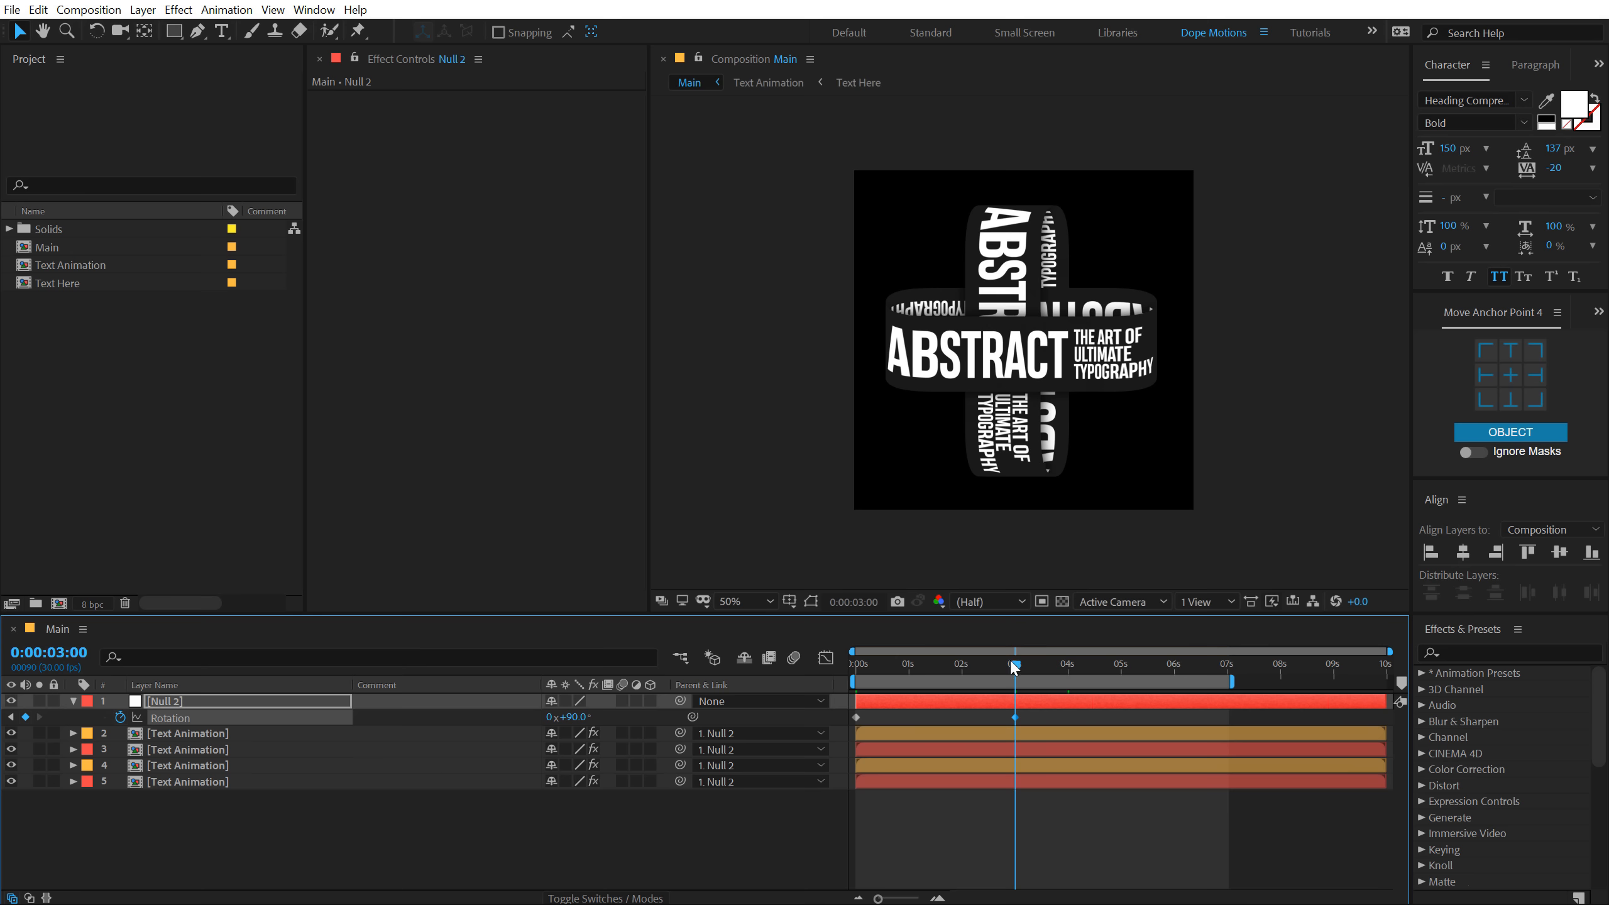
- Add a rotation keyframe of 180° to Null 2 at 0:00:06:00
drag(1015, 666, 1171, 696)
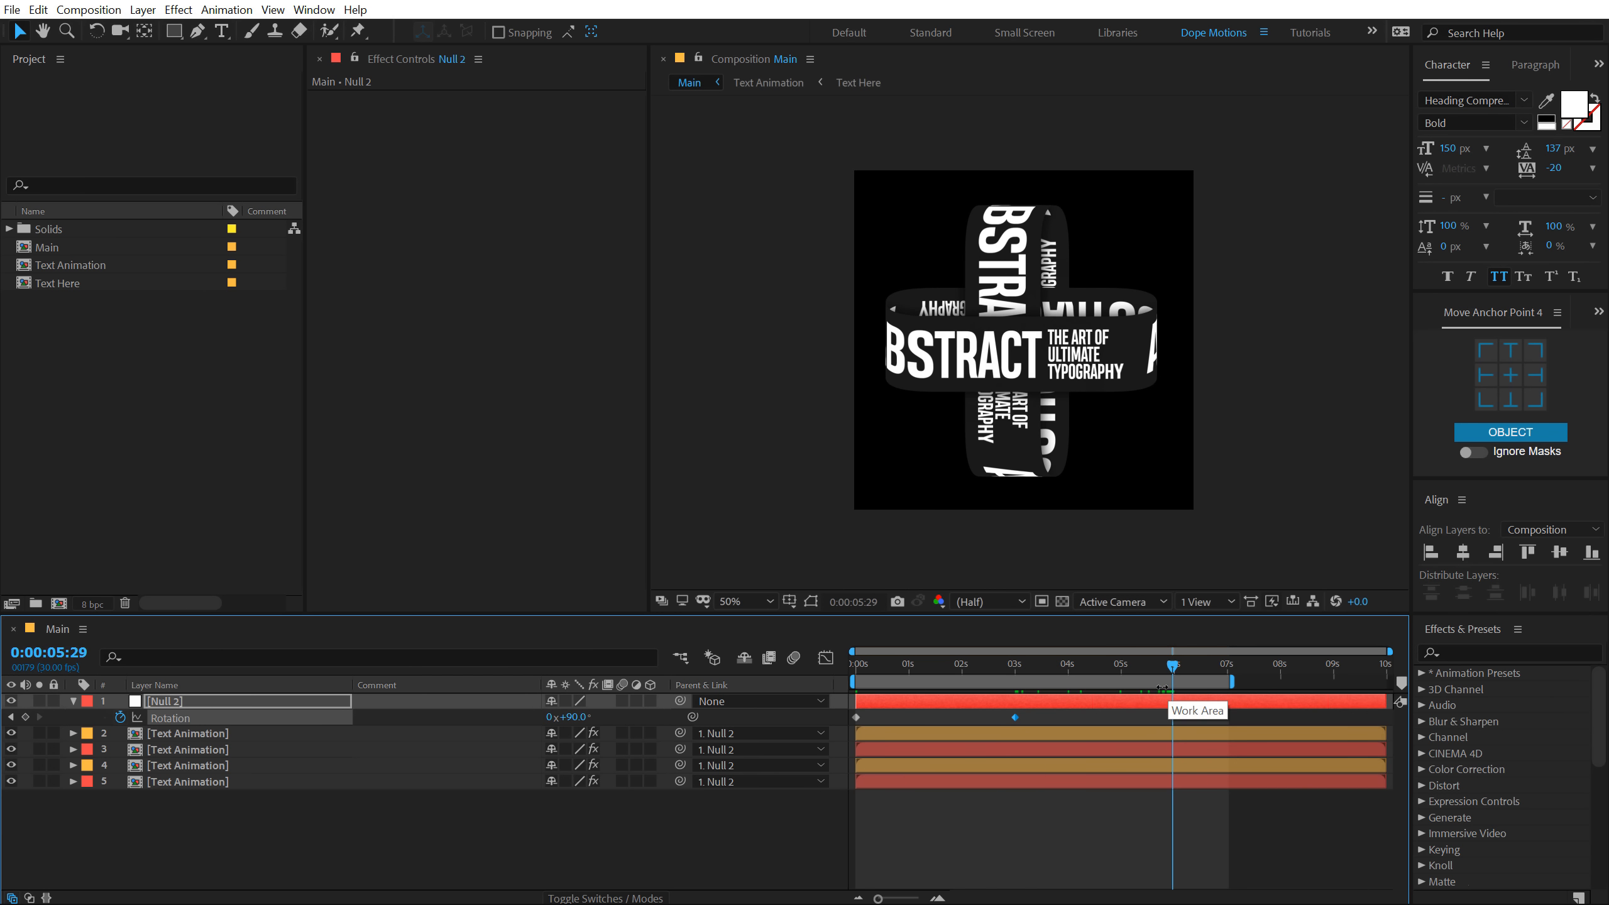
key(Page_Down)
click(578, 718)
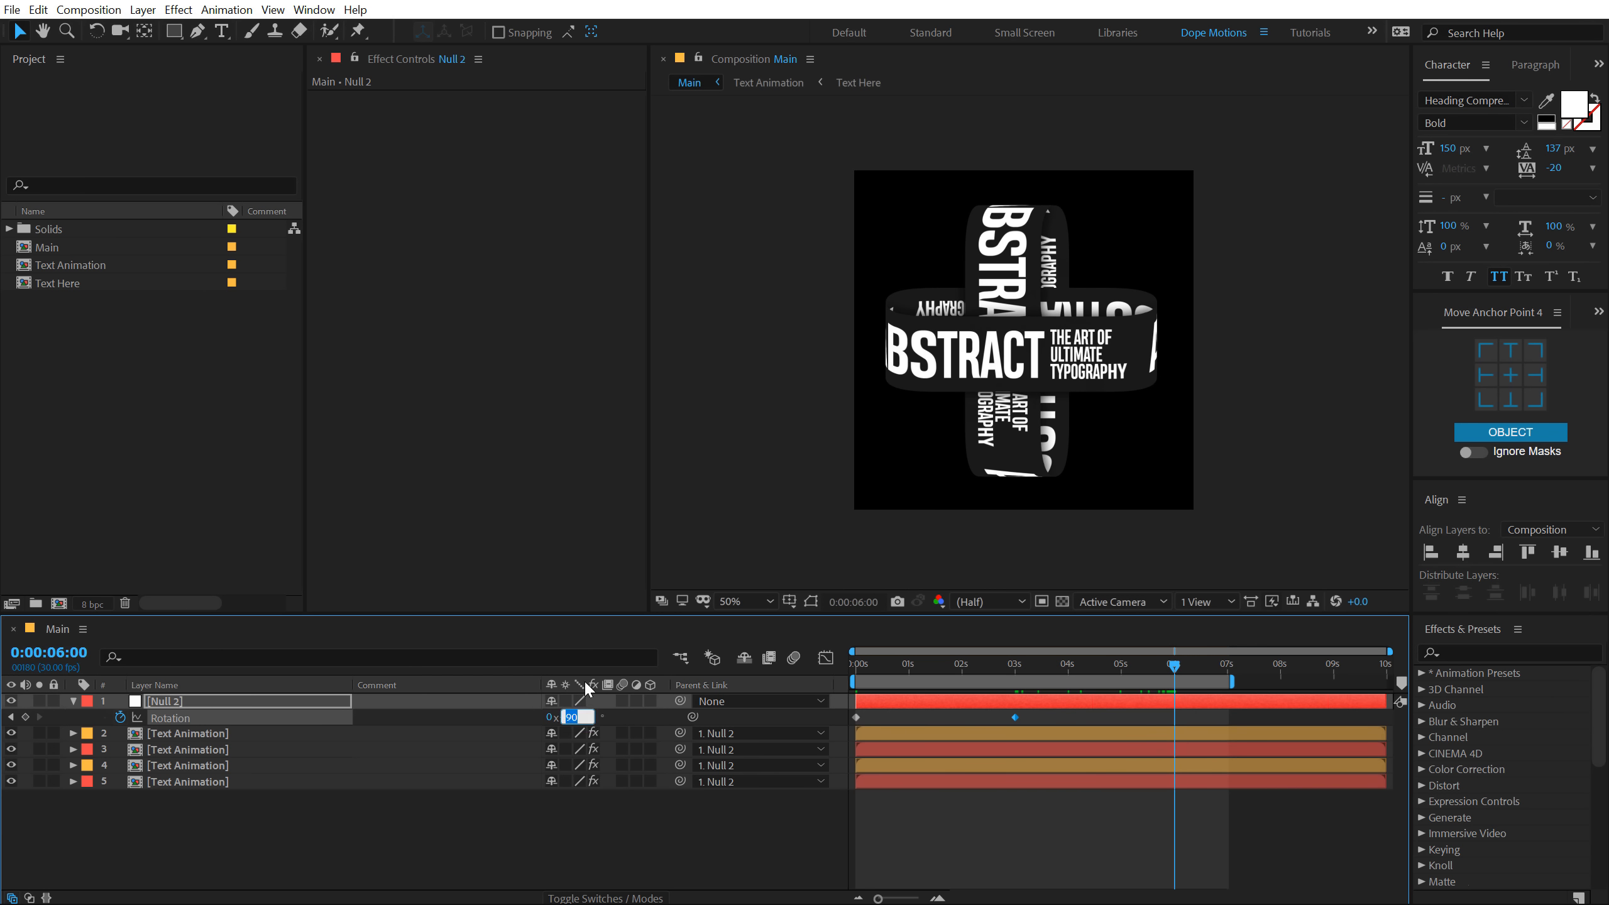
text(180)
key(Return)
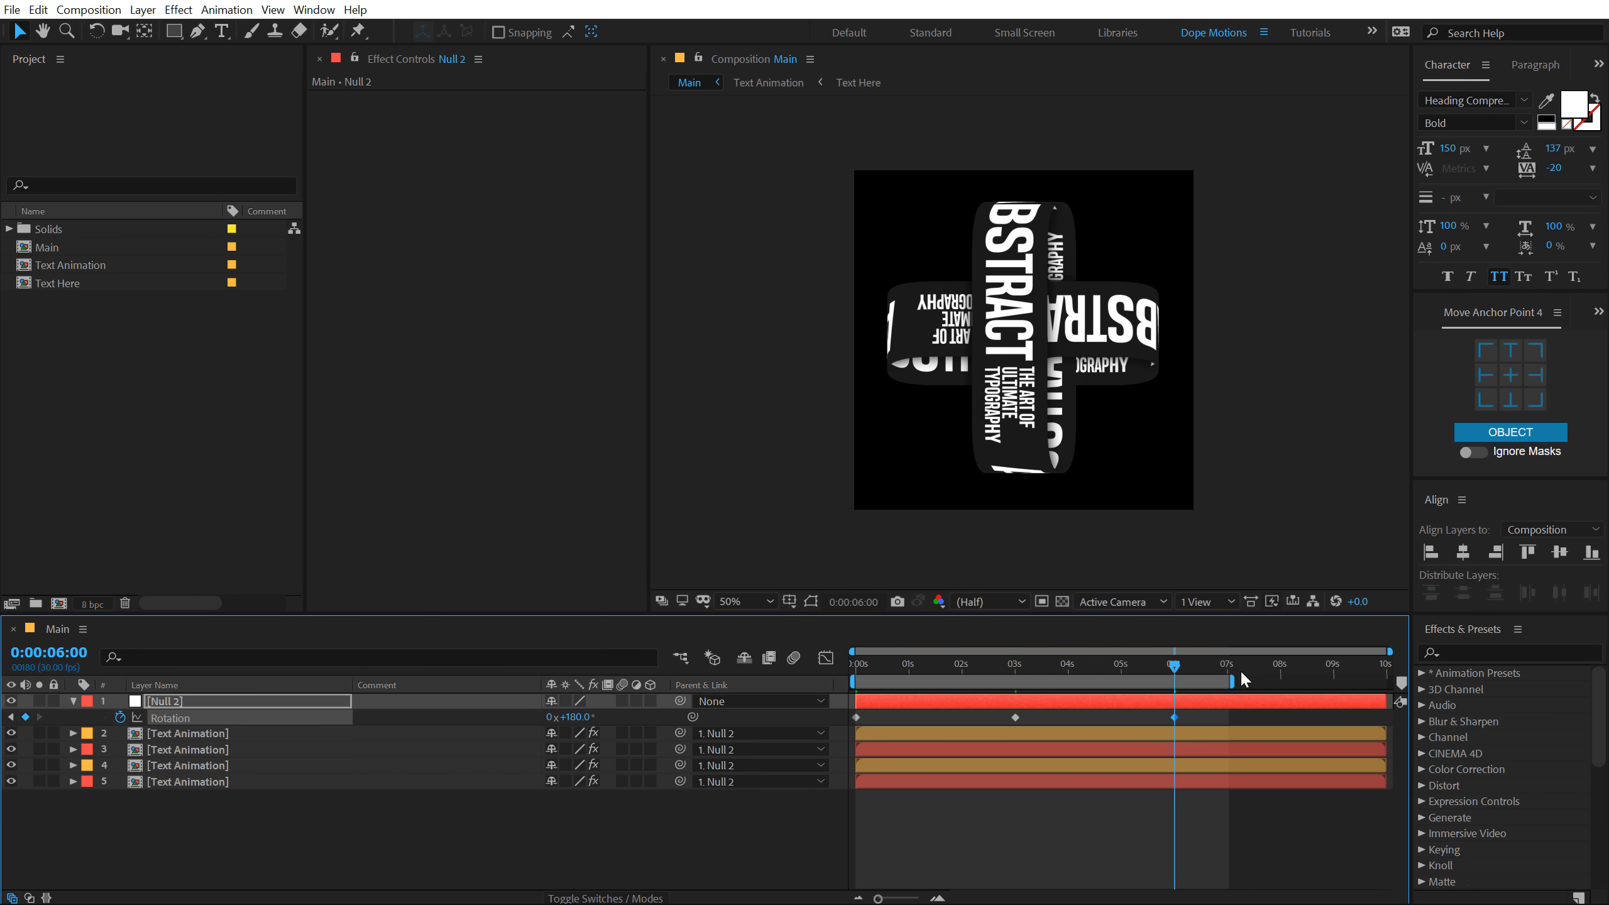
- Easy-ease Null 2's three rotation keyframes and show their speed graph, hiding the Parent & Link column to widen the view
drag(1202, 720, 805, 727)
click(826, 658)
right_click(709, 682)
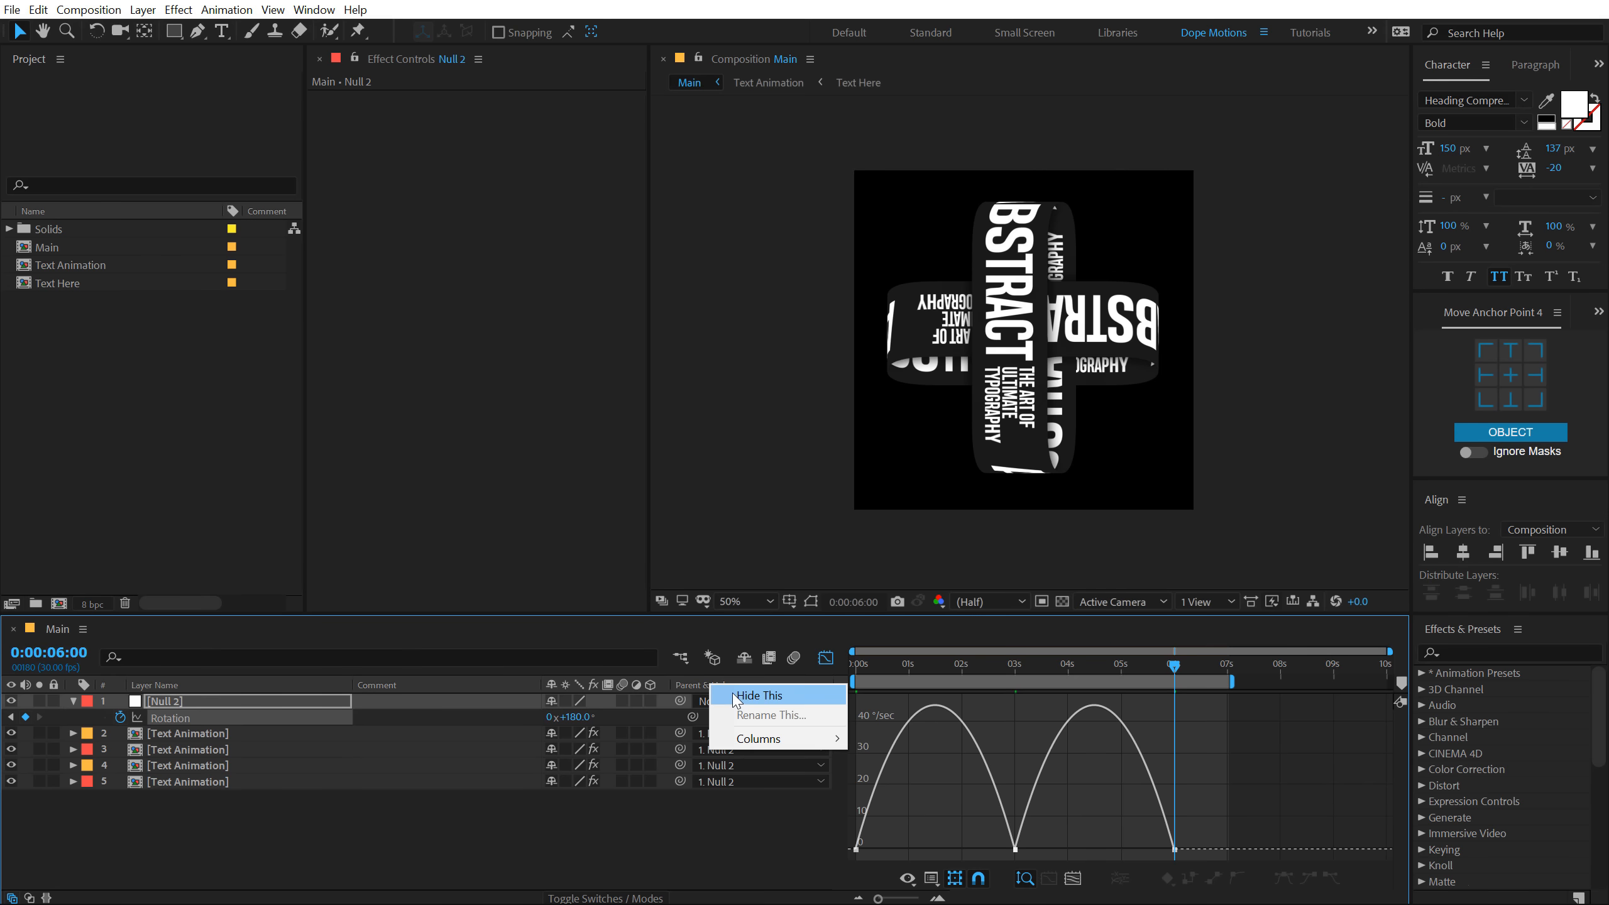
click(741, 695)
drag(535, 683, 309, 685)
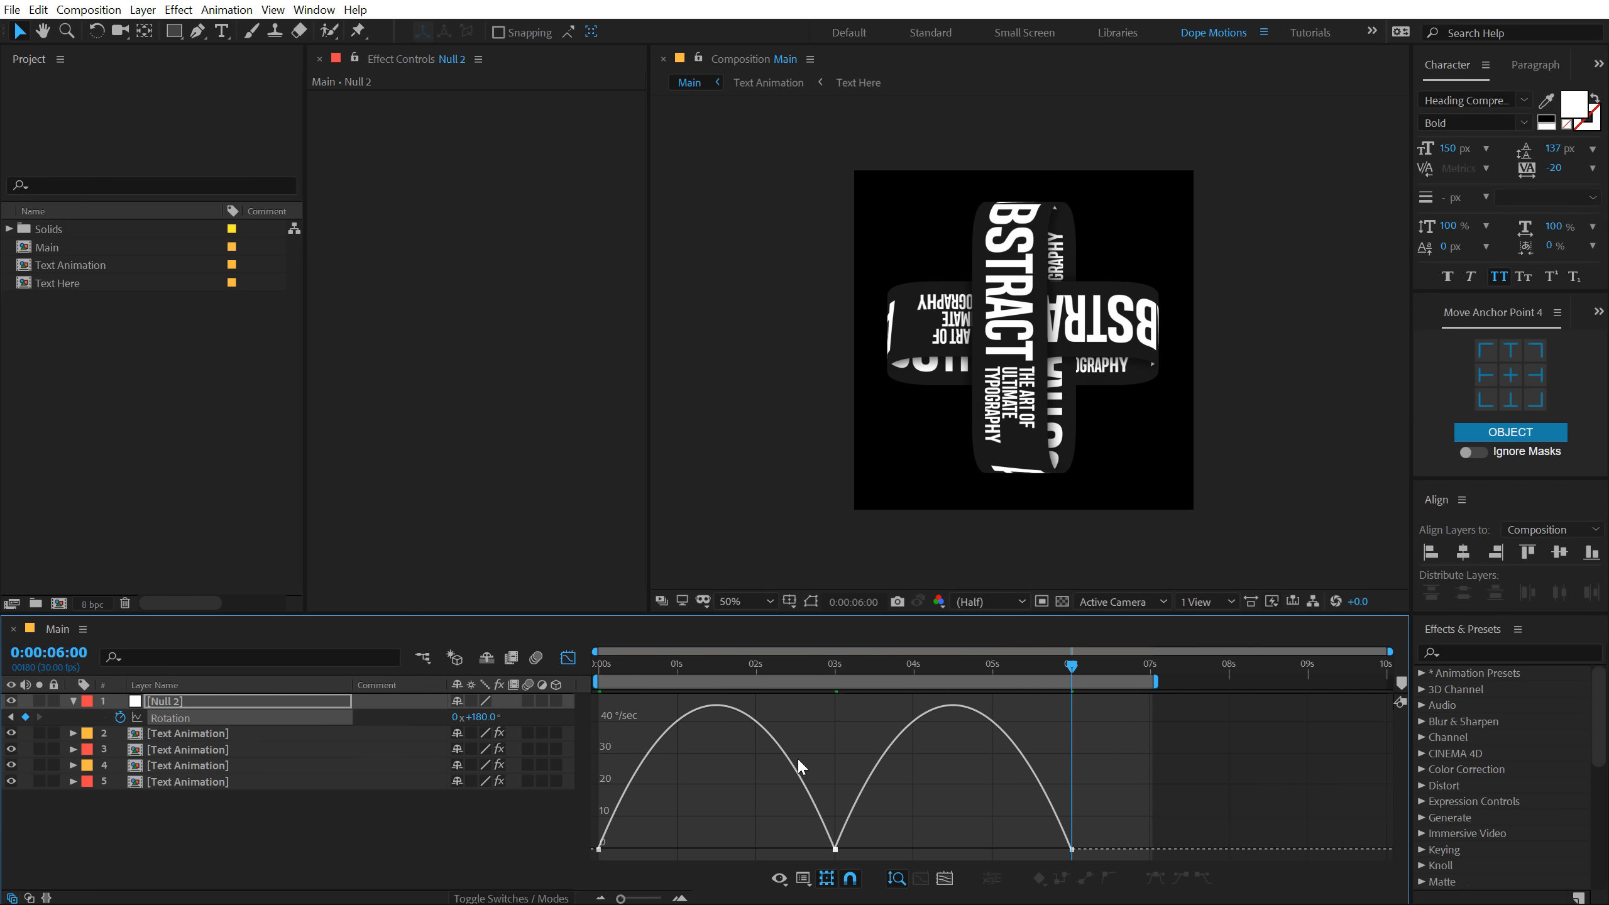
- Shape Null 2's rotation speed graph into sharp peaks midway between keyframes, using 0:00:01:15 as the guide for the first peak
drag(753, 667, 716, 666)
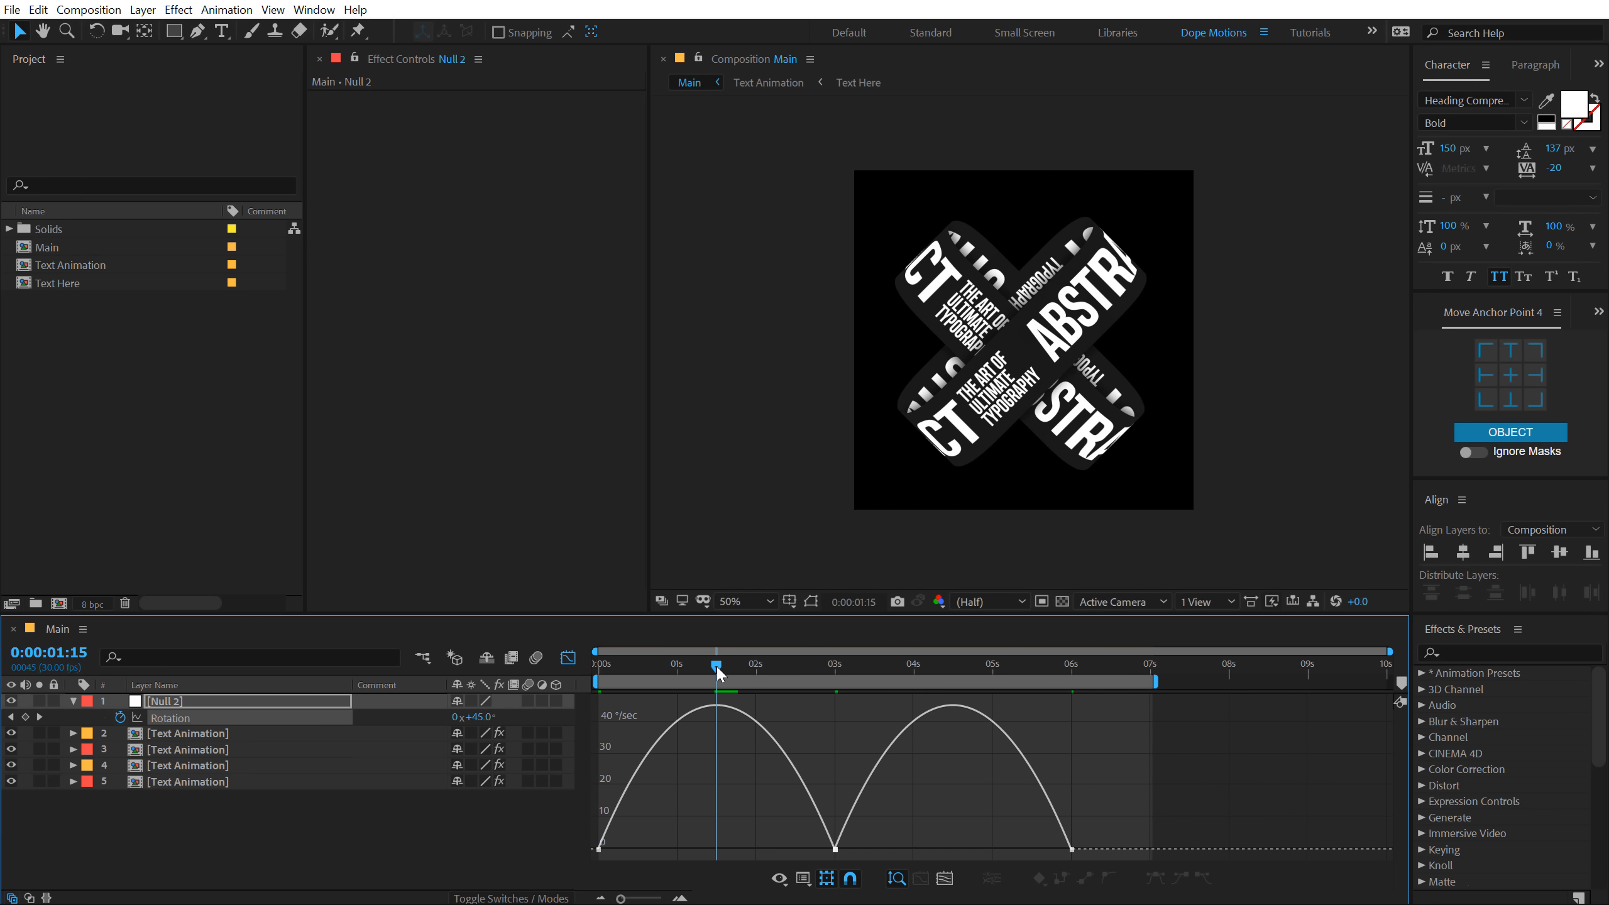
drag(1127, 812, 308, 865)
drag(1029, 843, 969, 845)
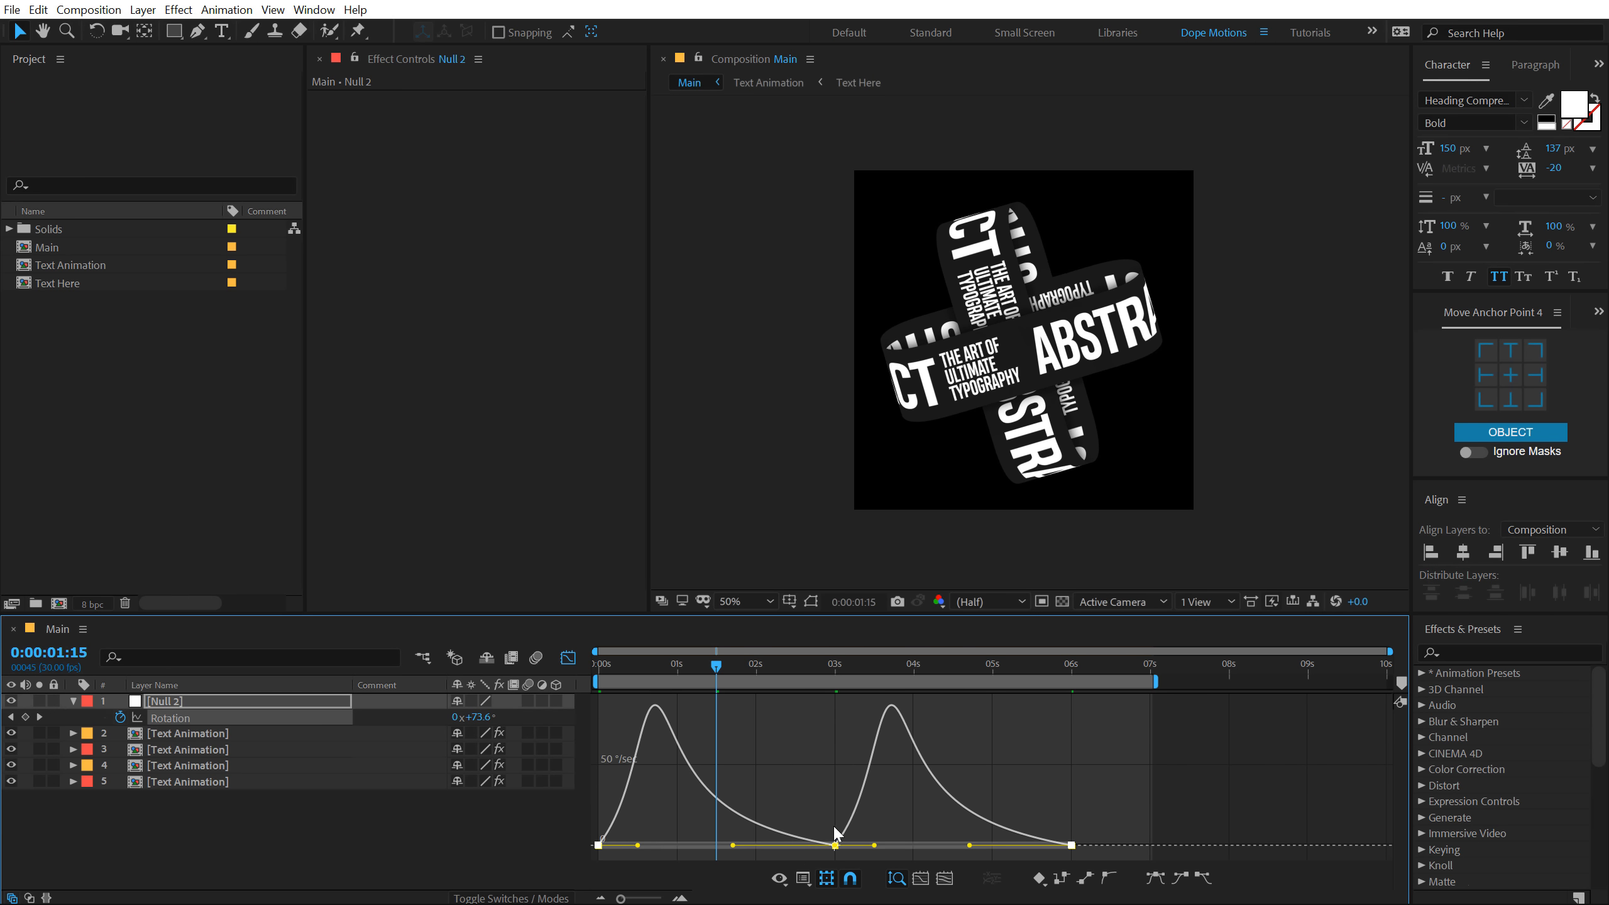
drag(835, 831, 704, 845)
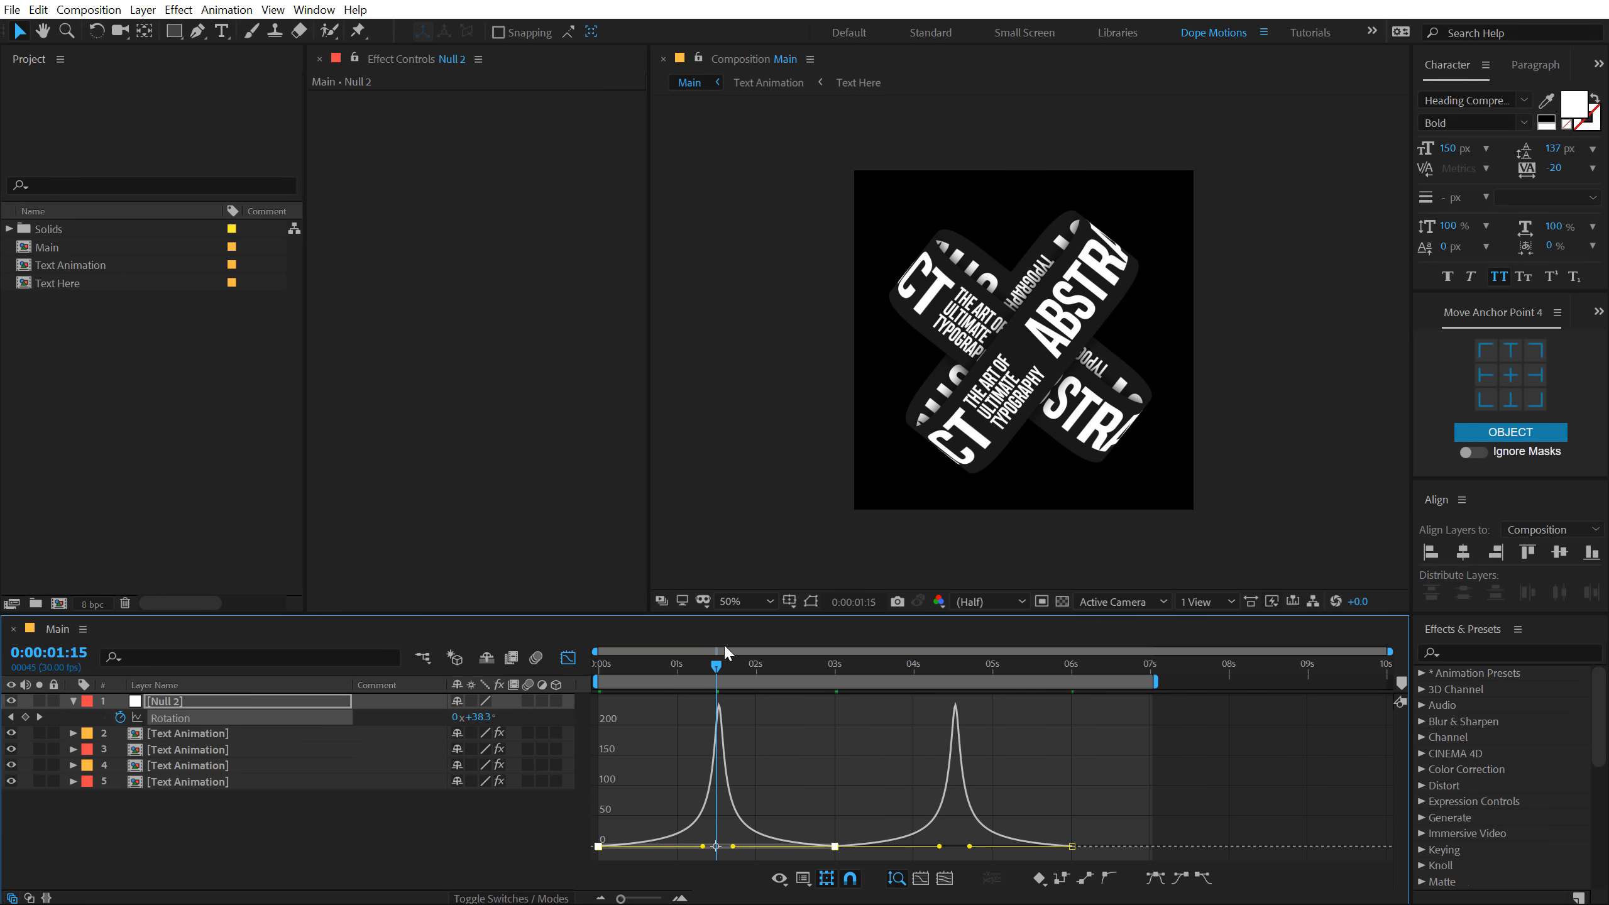
click(708, 832)
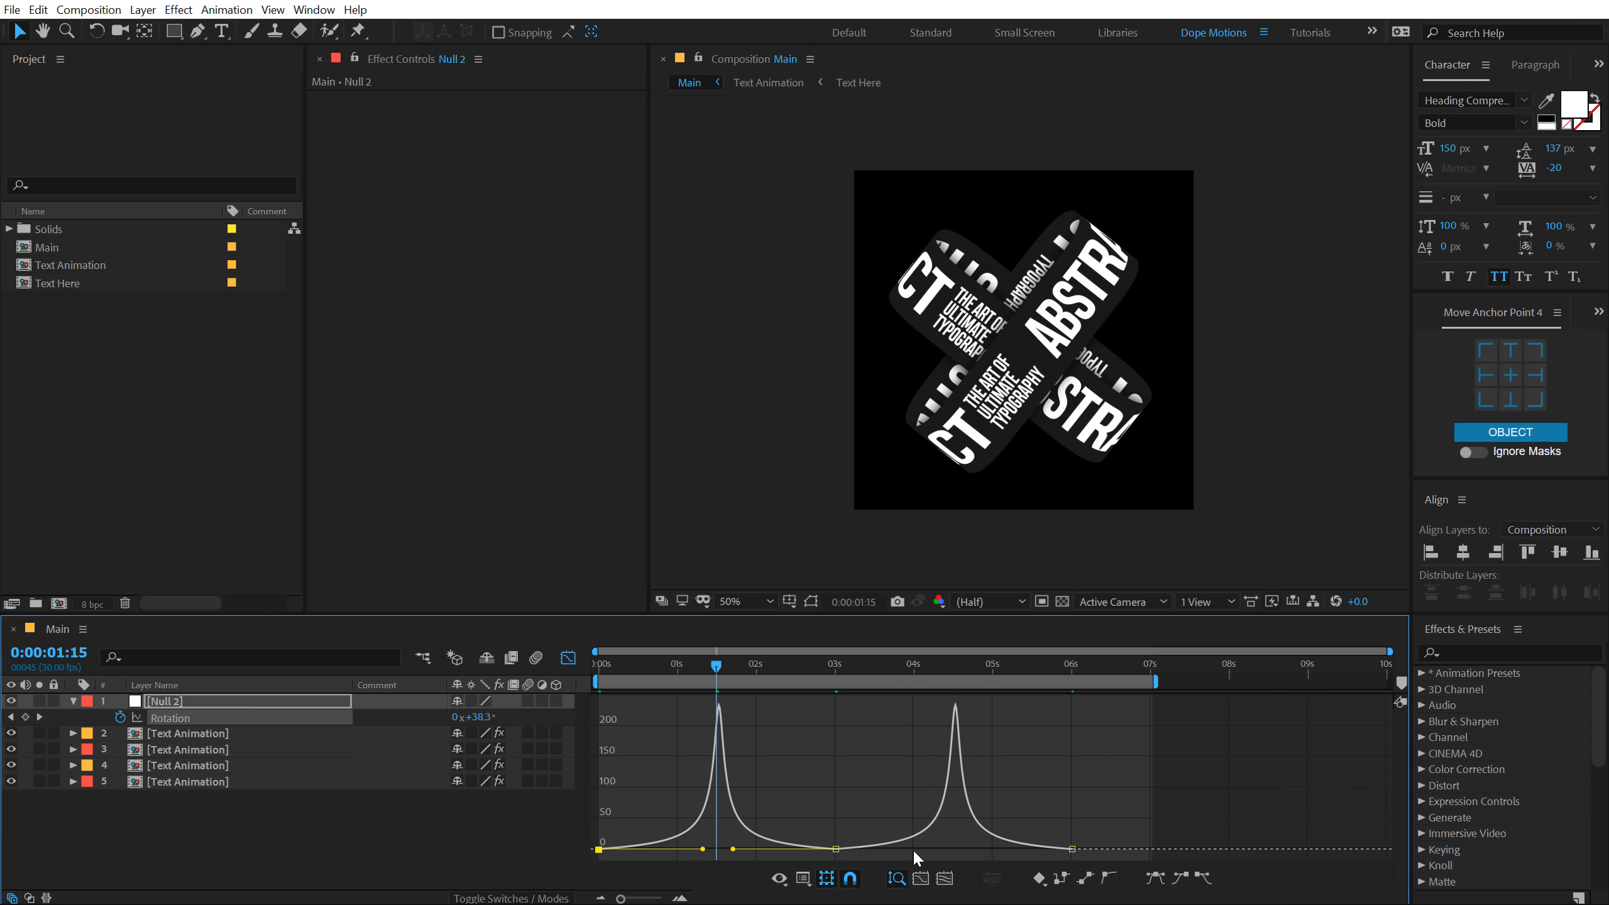
drag(912, 855, 618, 874)
drag(701, 843, 699, 847)
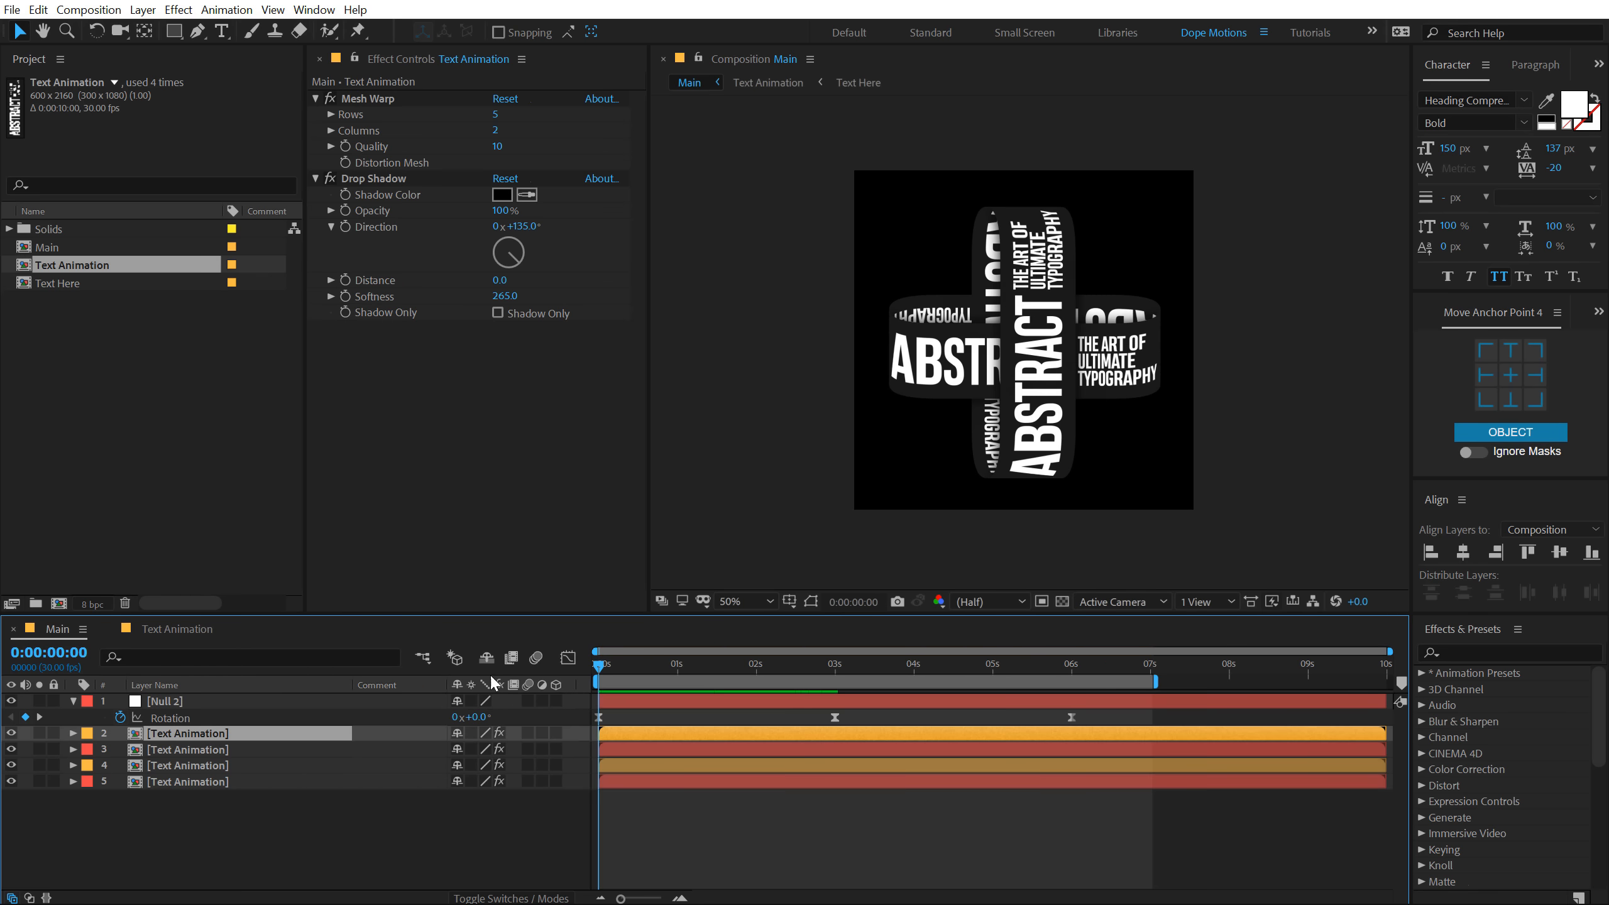
- Play back the Main composition and scrub through the second rotation to check its timing
key(space)
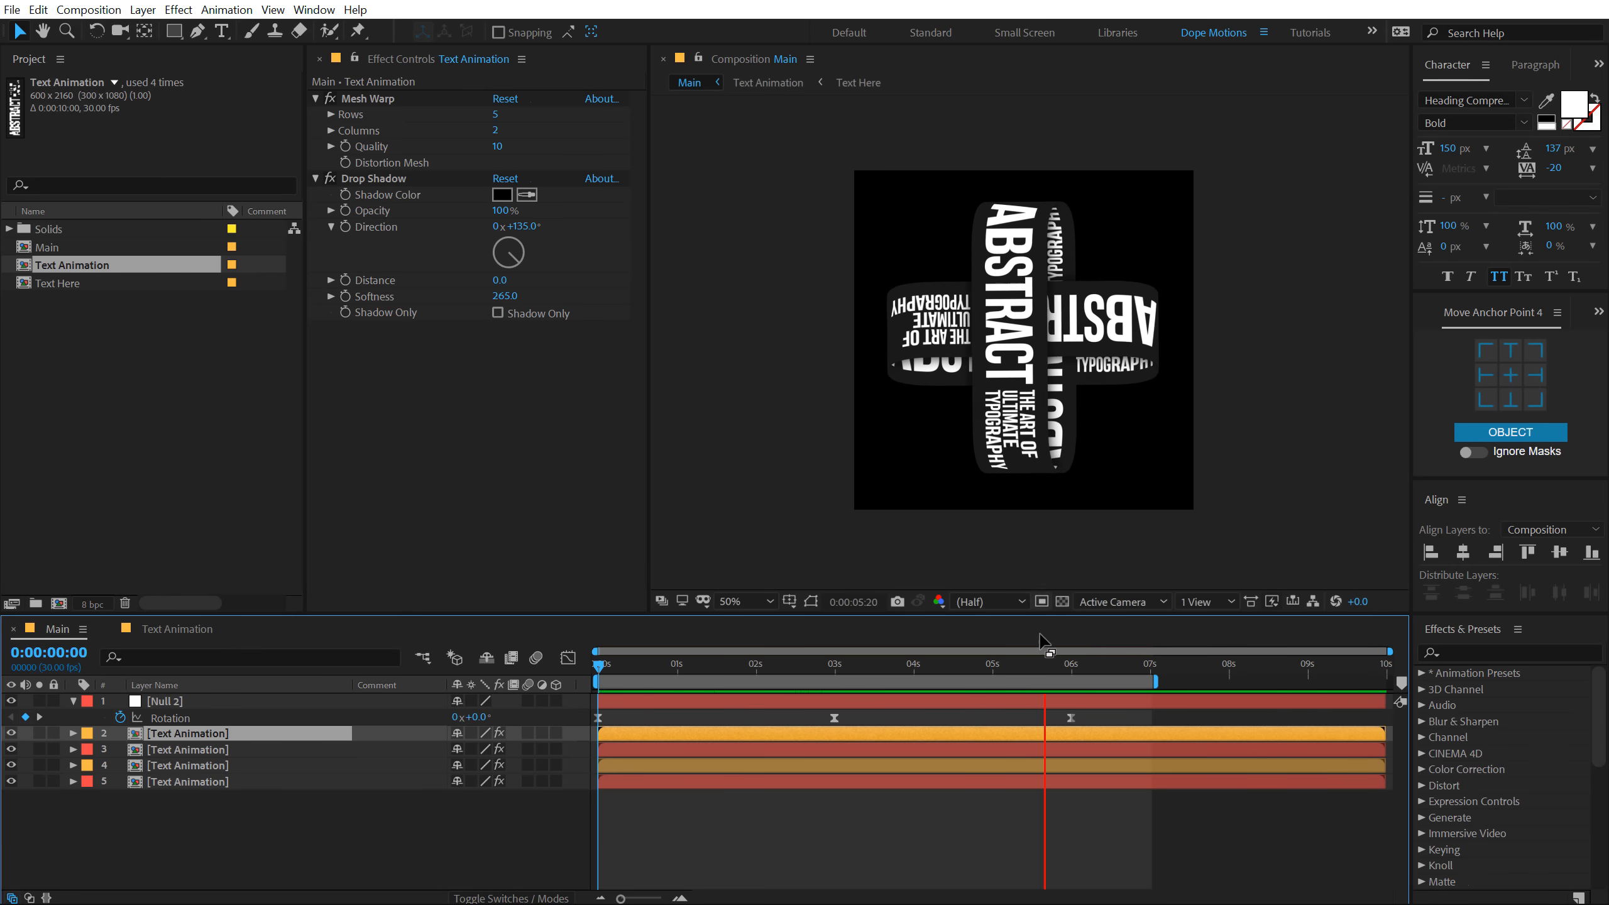
mouse_move(1063, 662)
mouse_down()
mouse_move(562, 677)
mouse_move(1058, 672)
mouse_up()
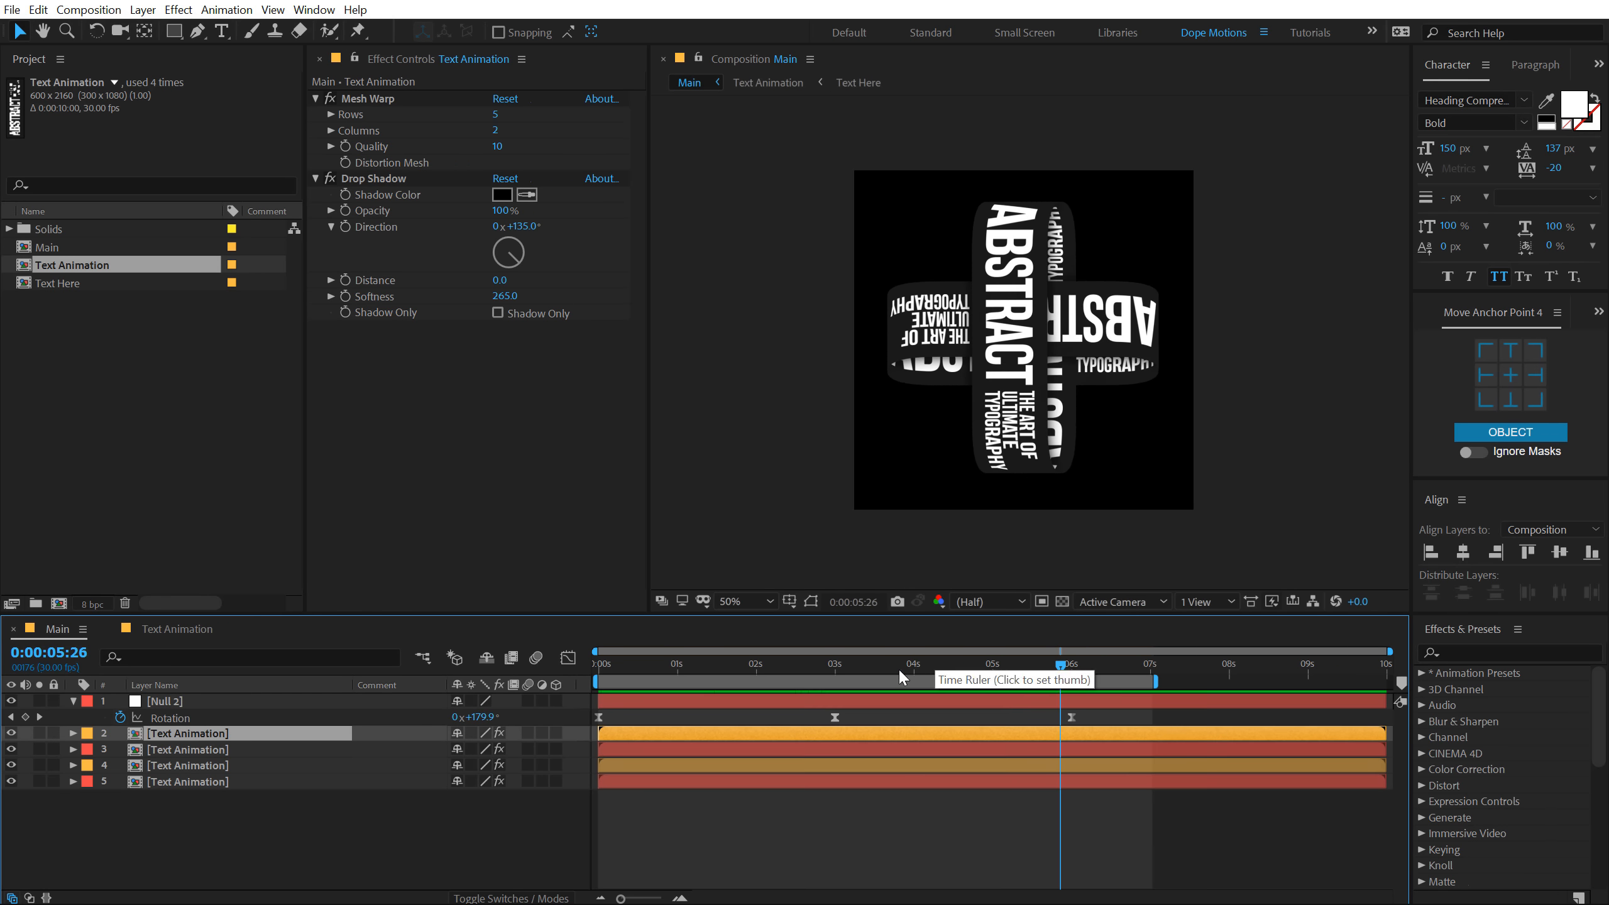
drag(897, 668, 953, 629)
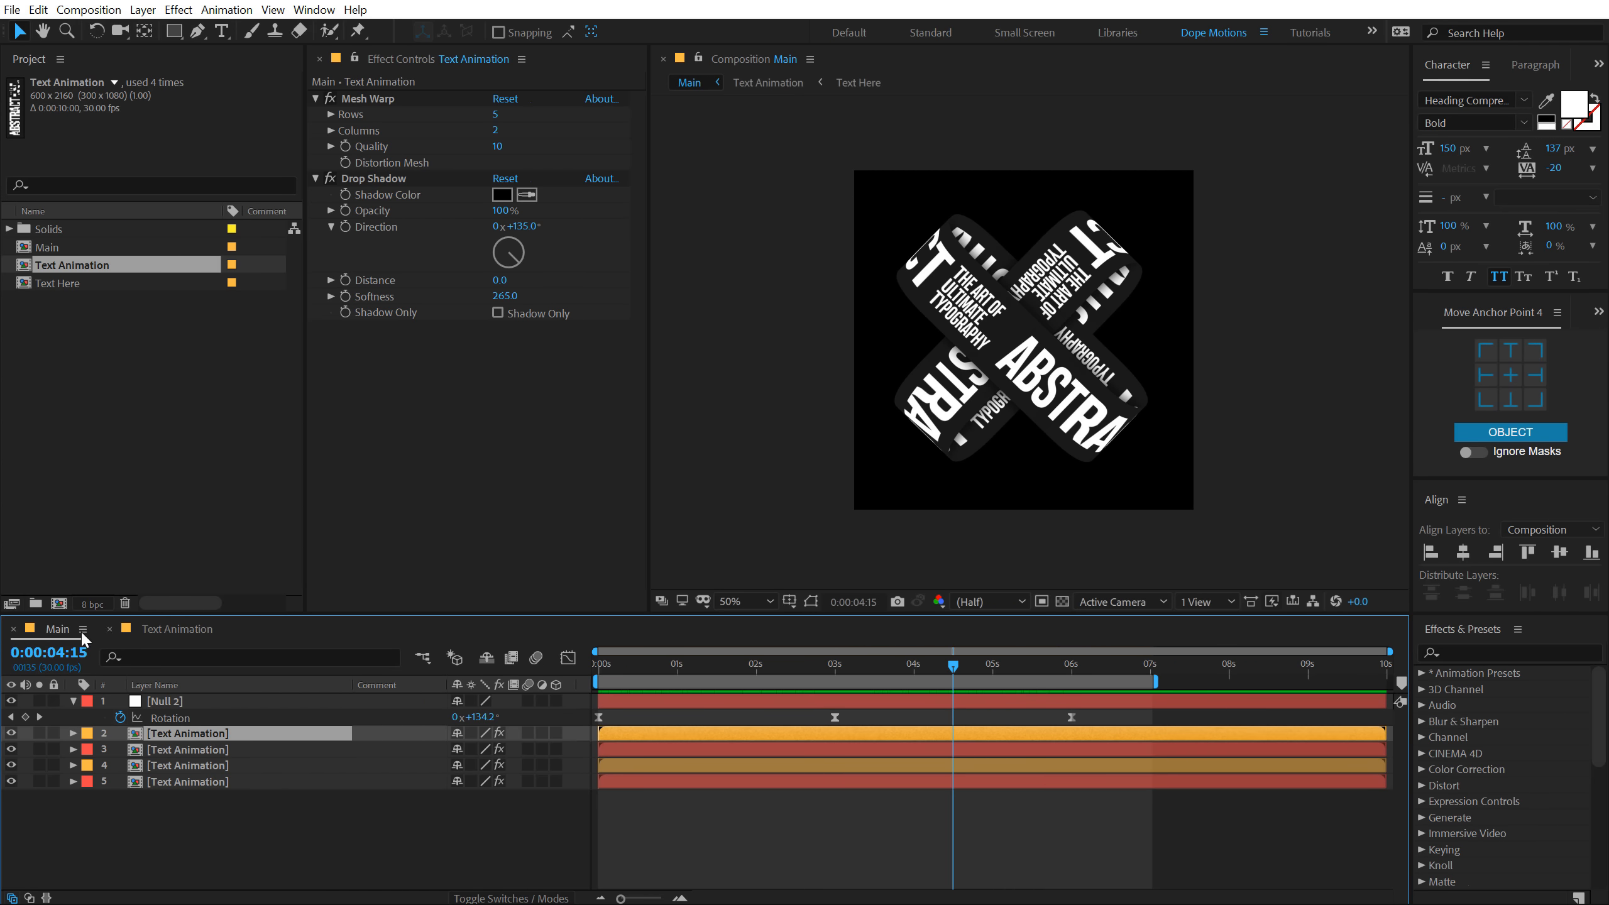
- Open the Text Here composition through Text Animation and create a 2160 x 600 px dark gray solid named Grid
click(184, 628)
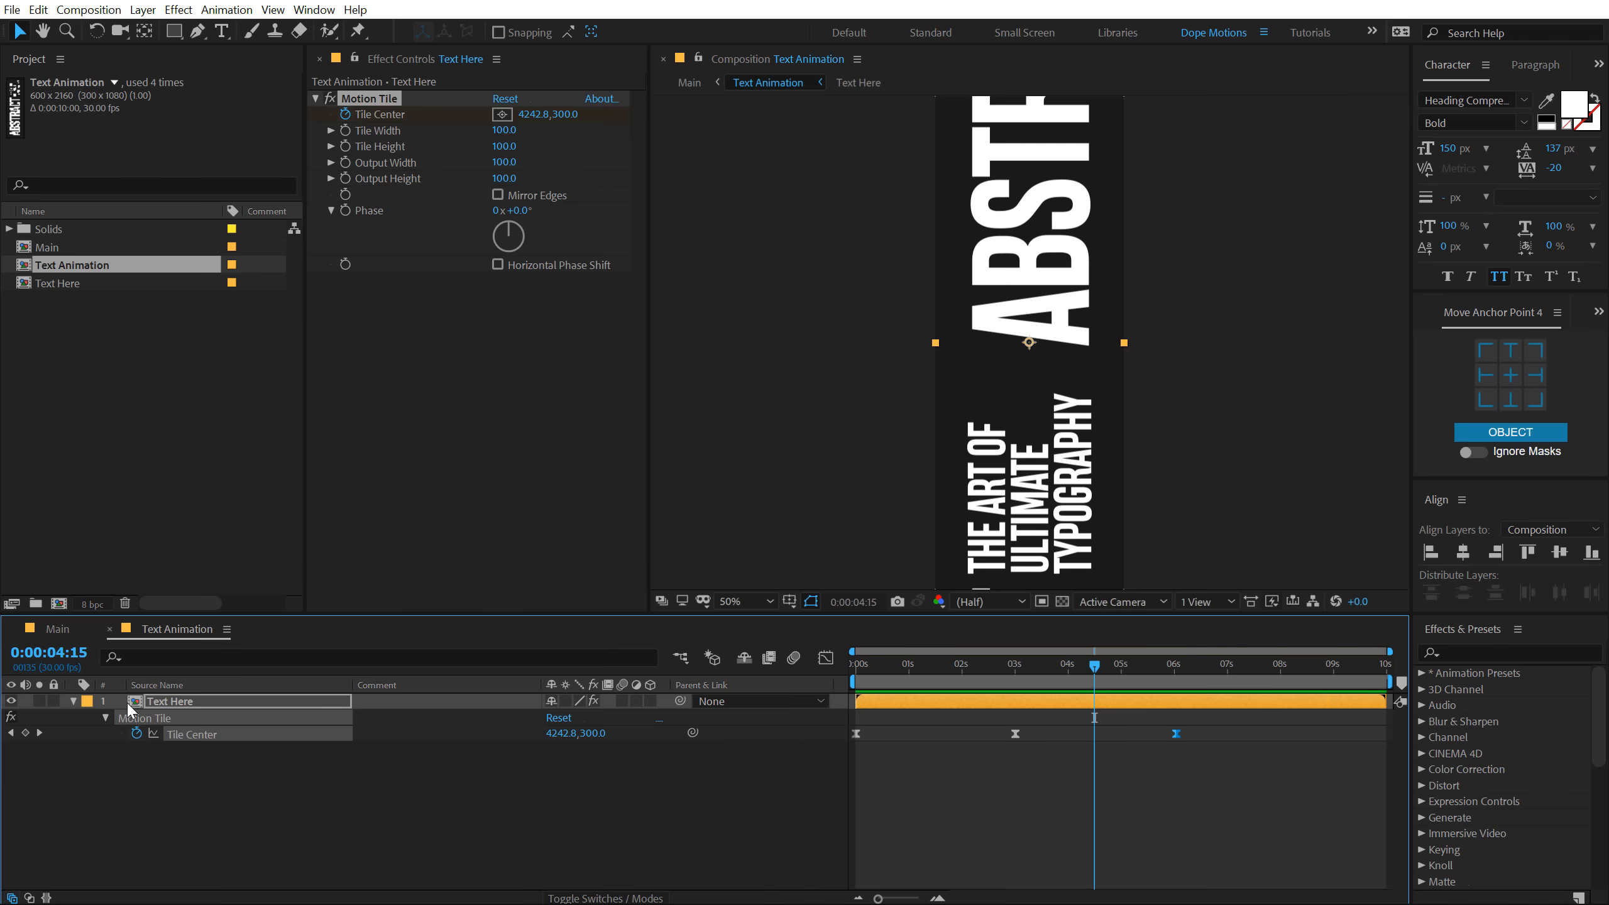
double_click(183, 701)
scroll(916, 422, down, 1)
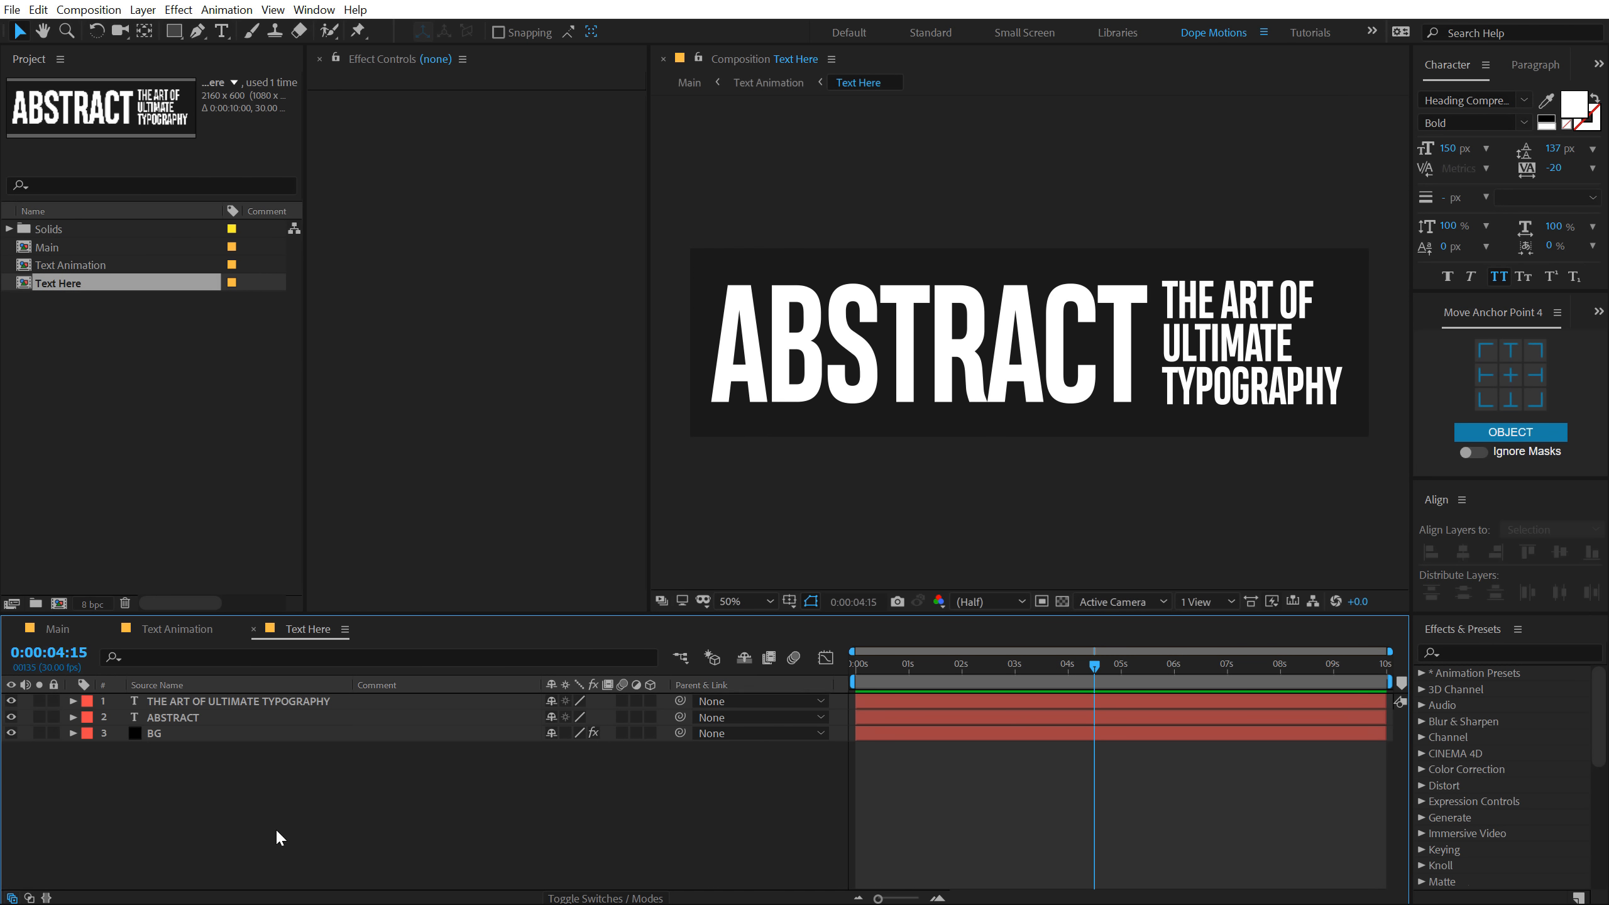
key(ctrl+y)
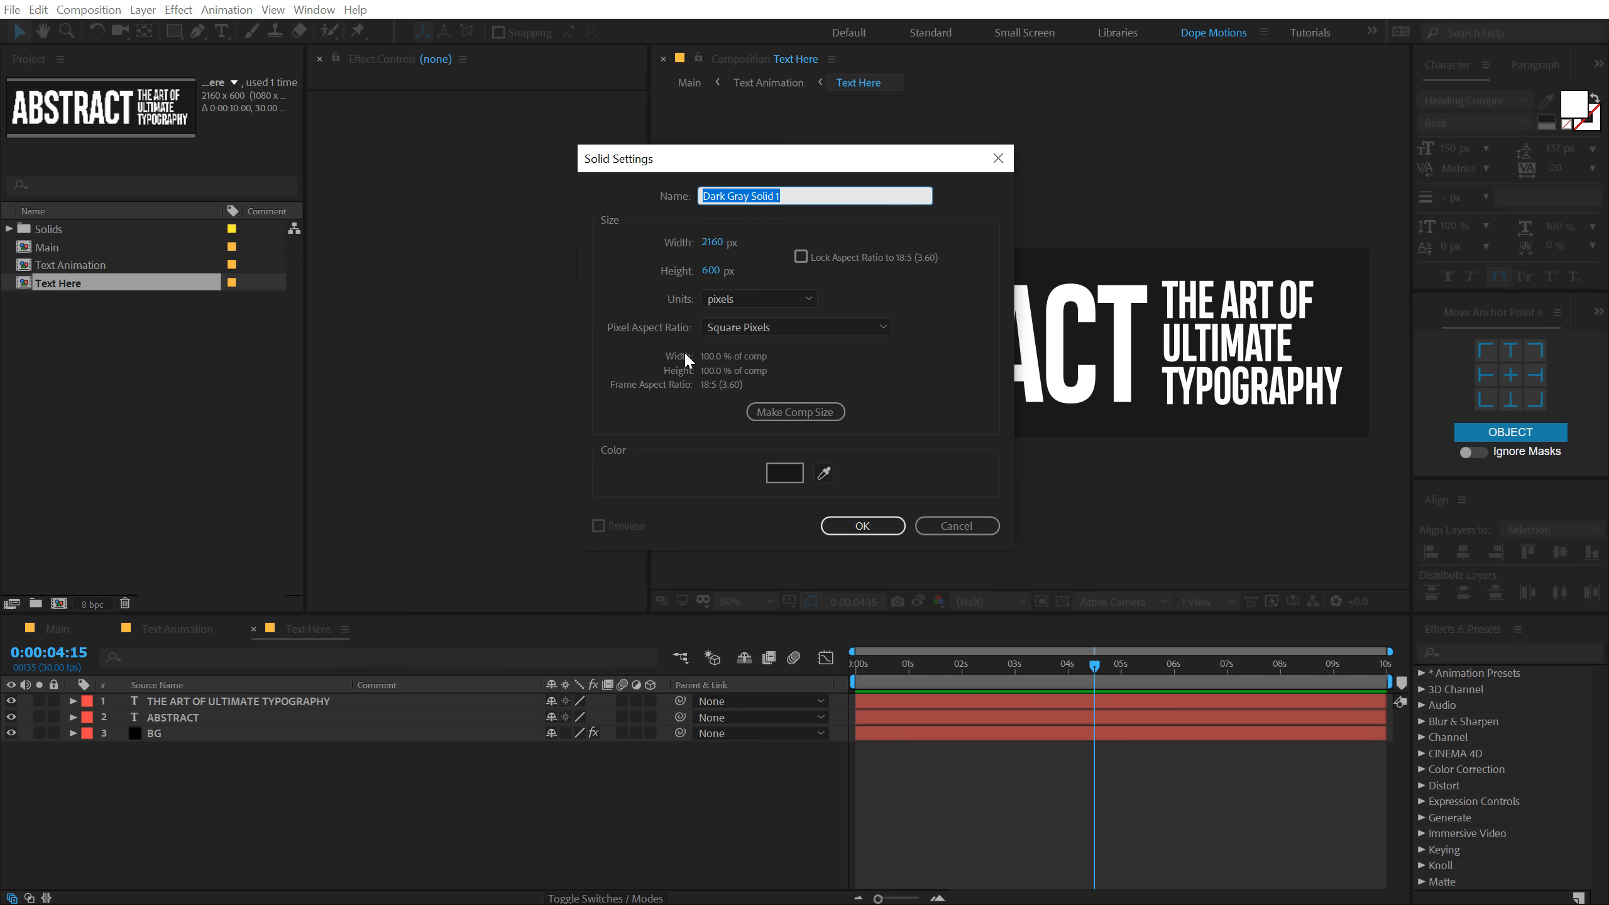
text(Grid)
click(887, 526)
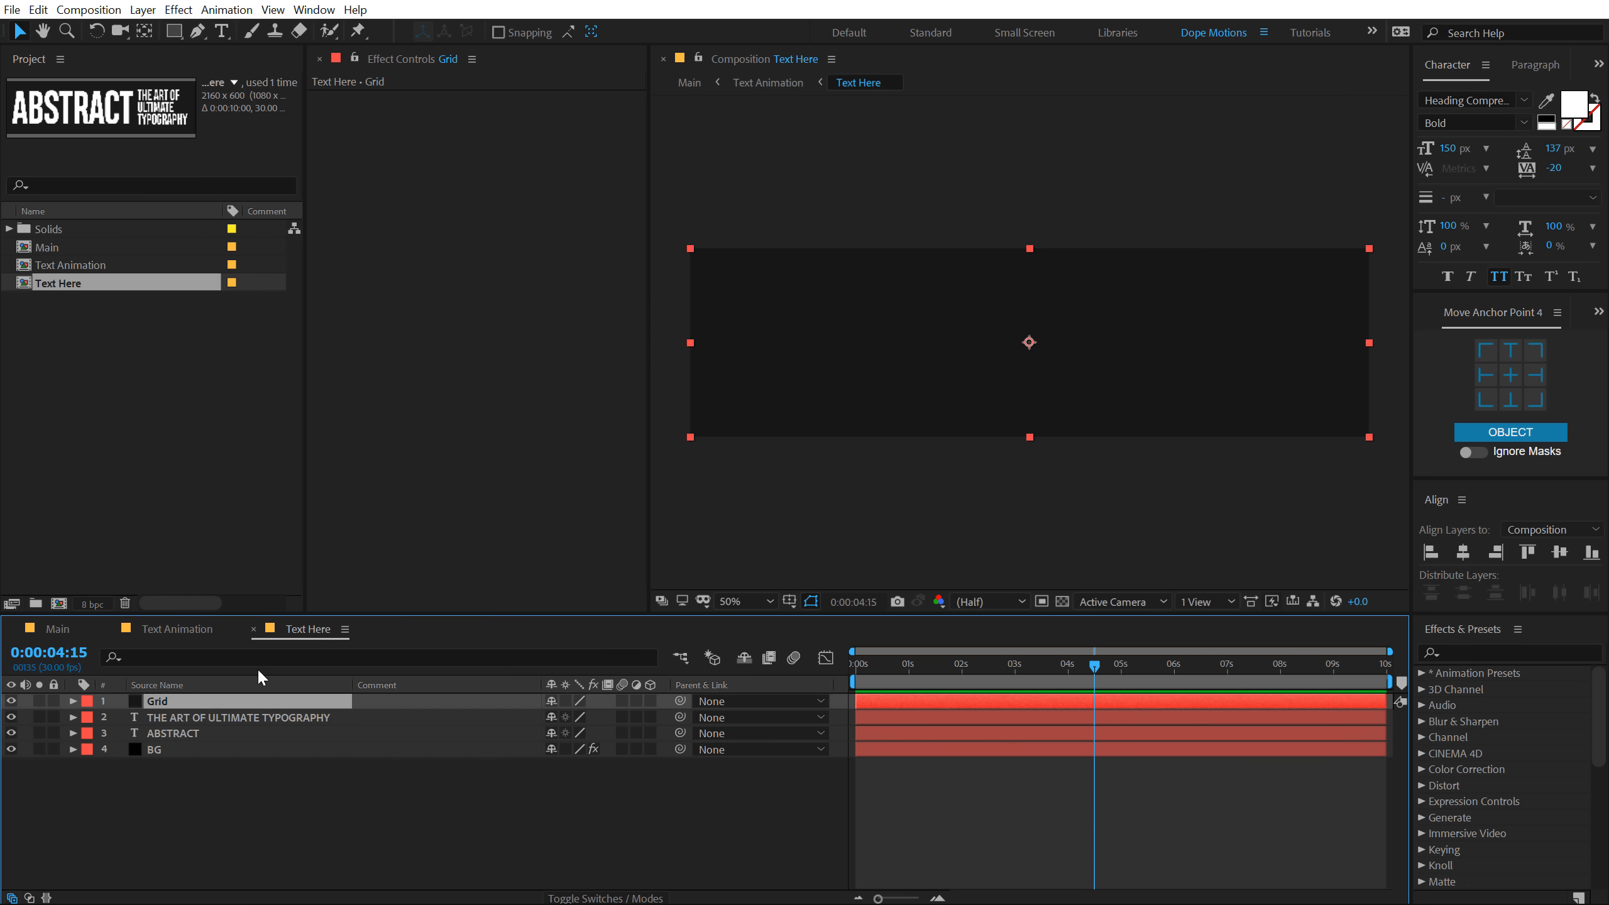
- Find the Grid effect and apply it to the Grid solid
click(1473, 652)
text(grid)
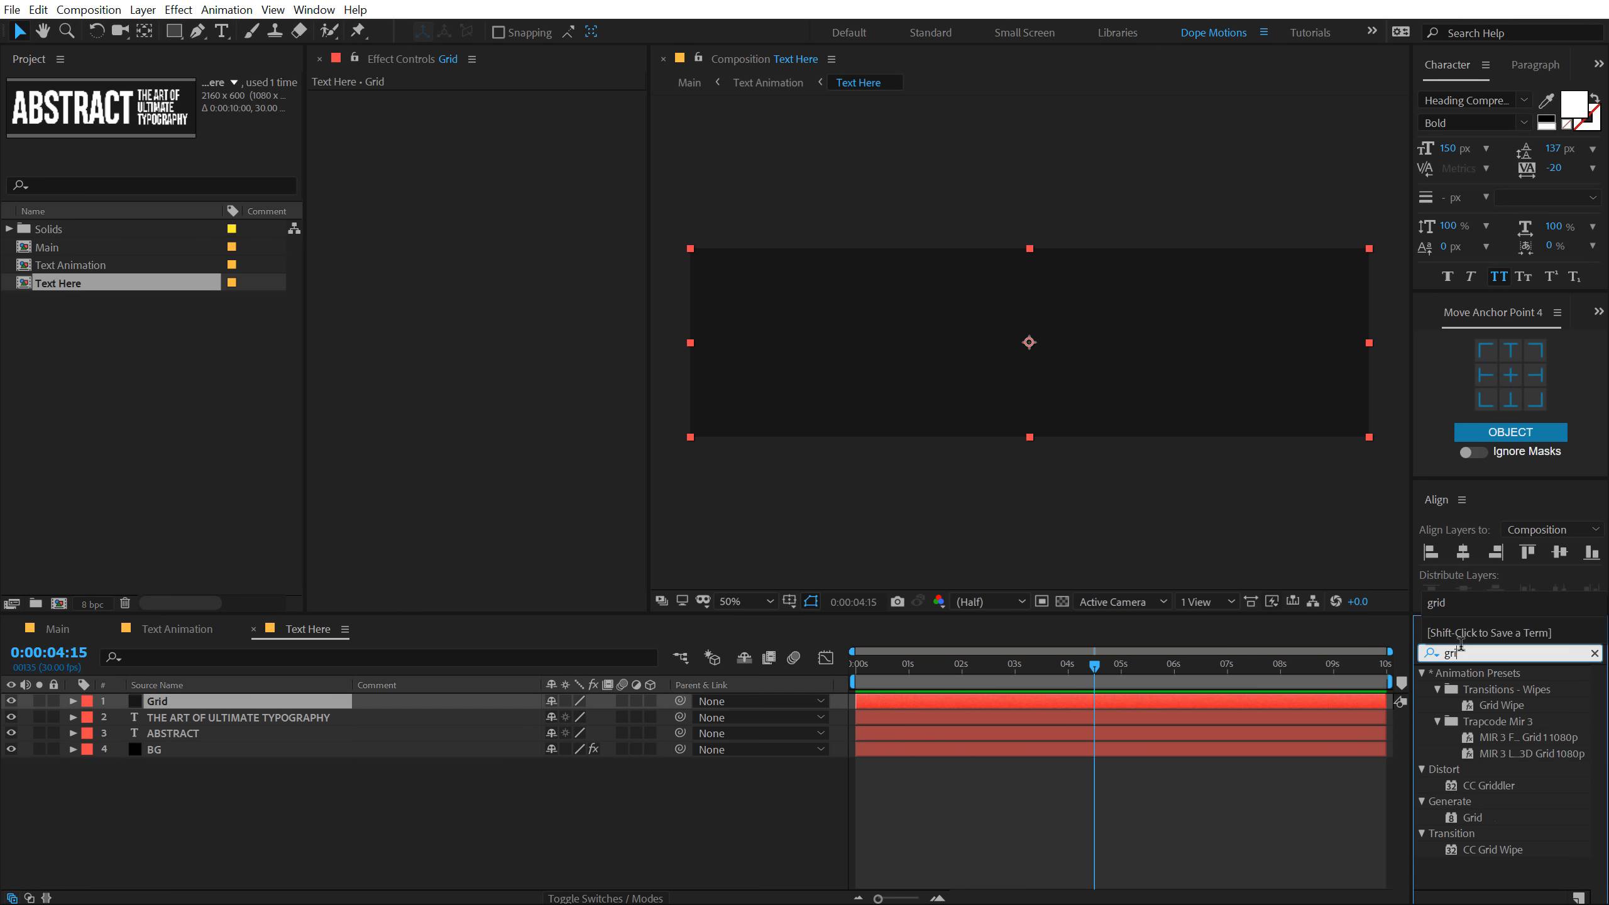
double_click(1471, 817)
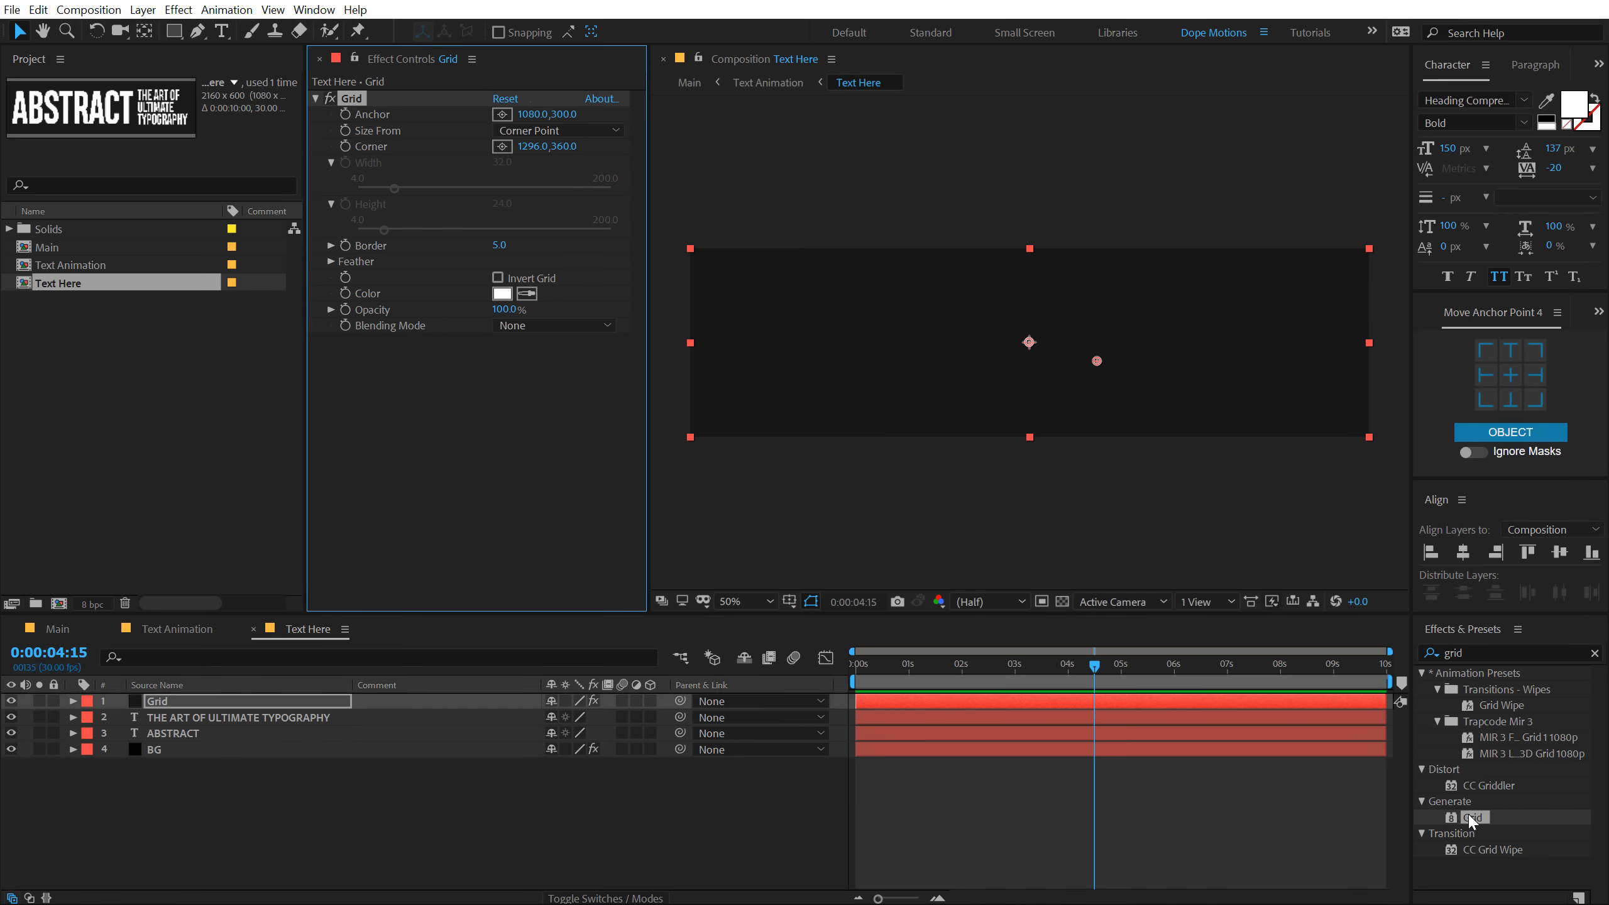
- Set the Grid effect's corner to 1661, 547 and place the Grid layer between the ABSTRACT text and BG
drag(519, 146, 734, 175)
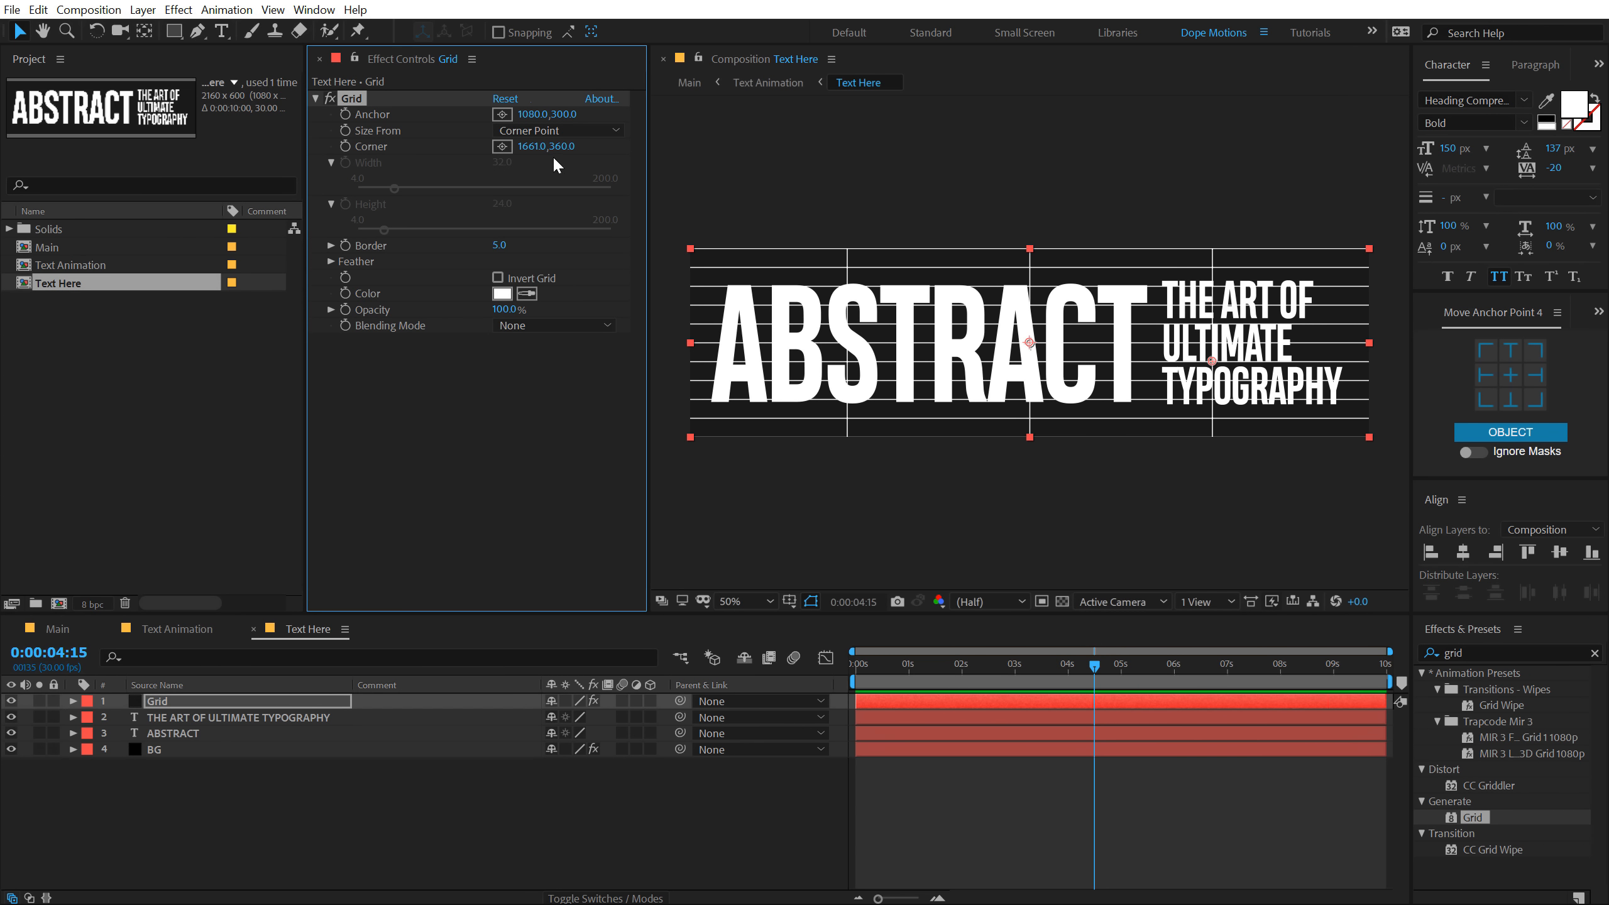
drag(559, 146, 759, 131)
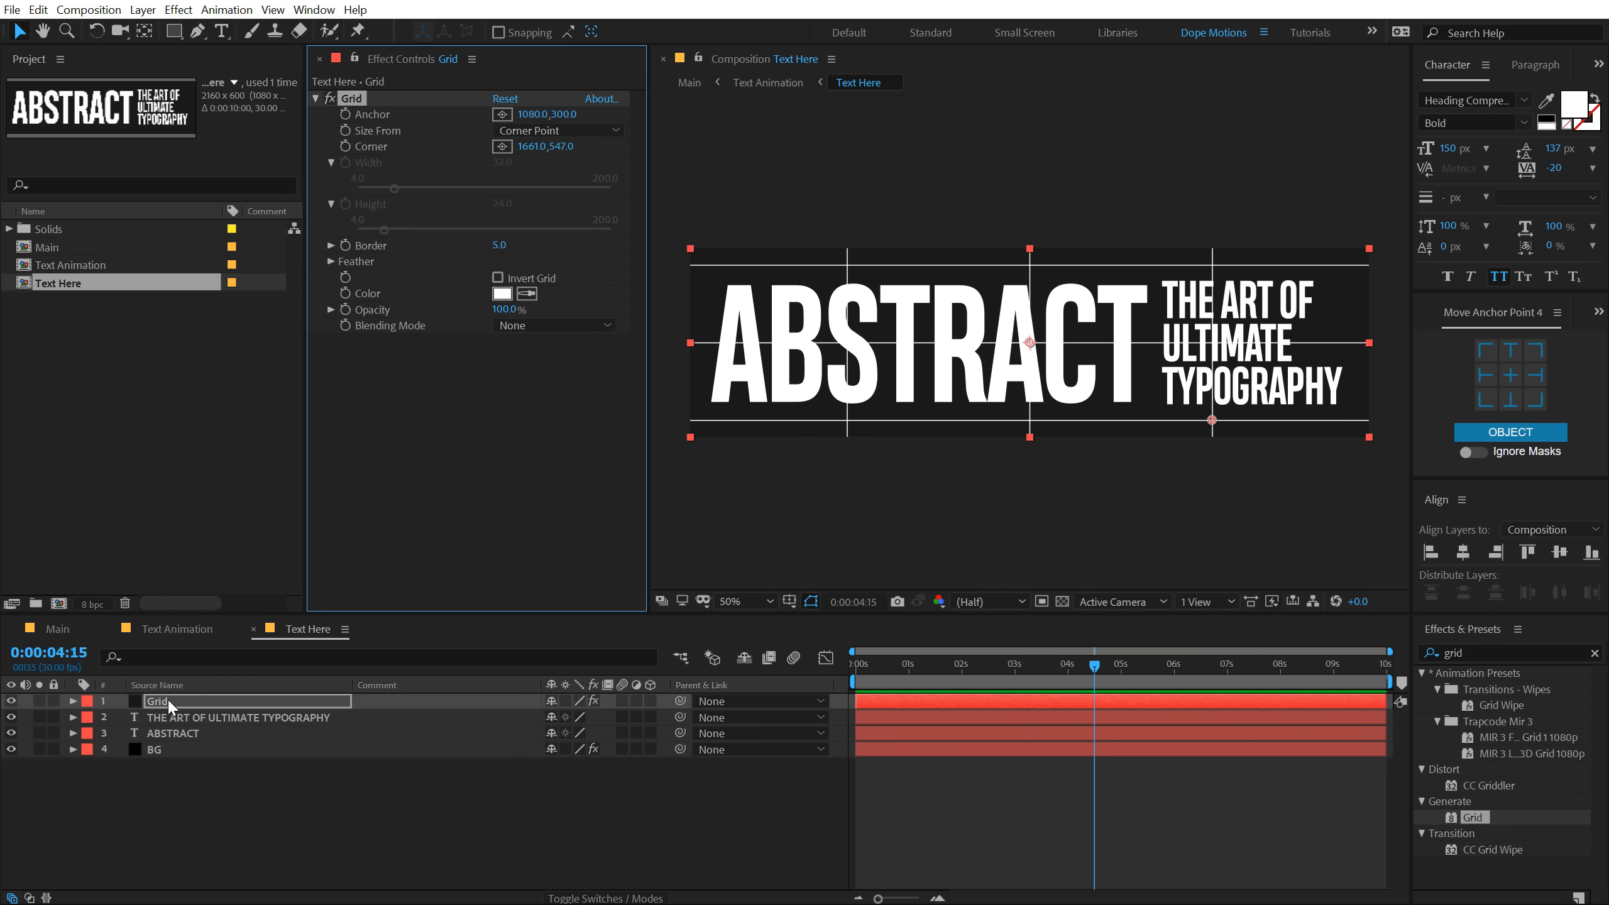
drag(167, 698, 171, 742)
- Return to the Main composition and inspect the grid lines on the bands up close while scrubbing to 0:00:03:14
click(76, 628)
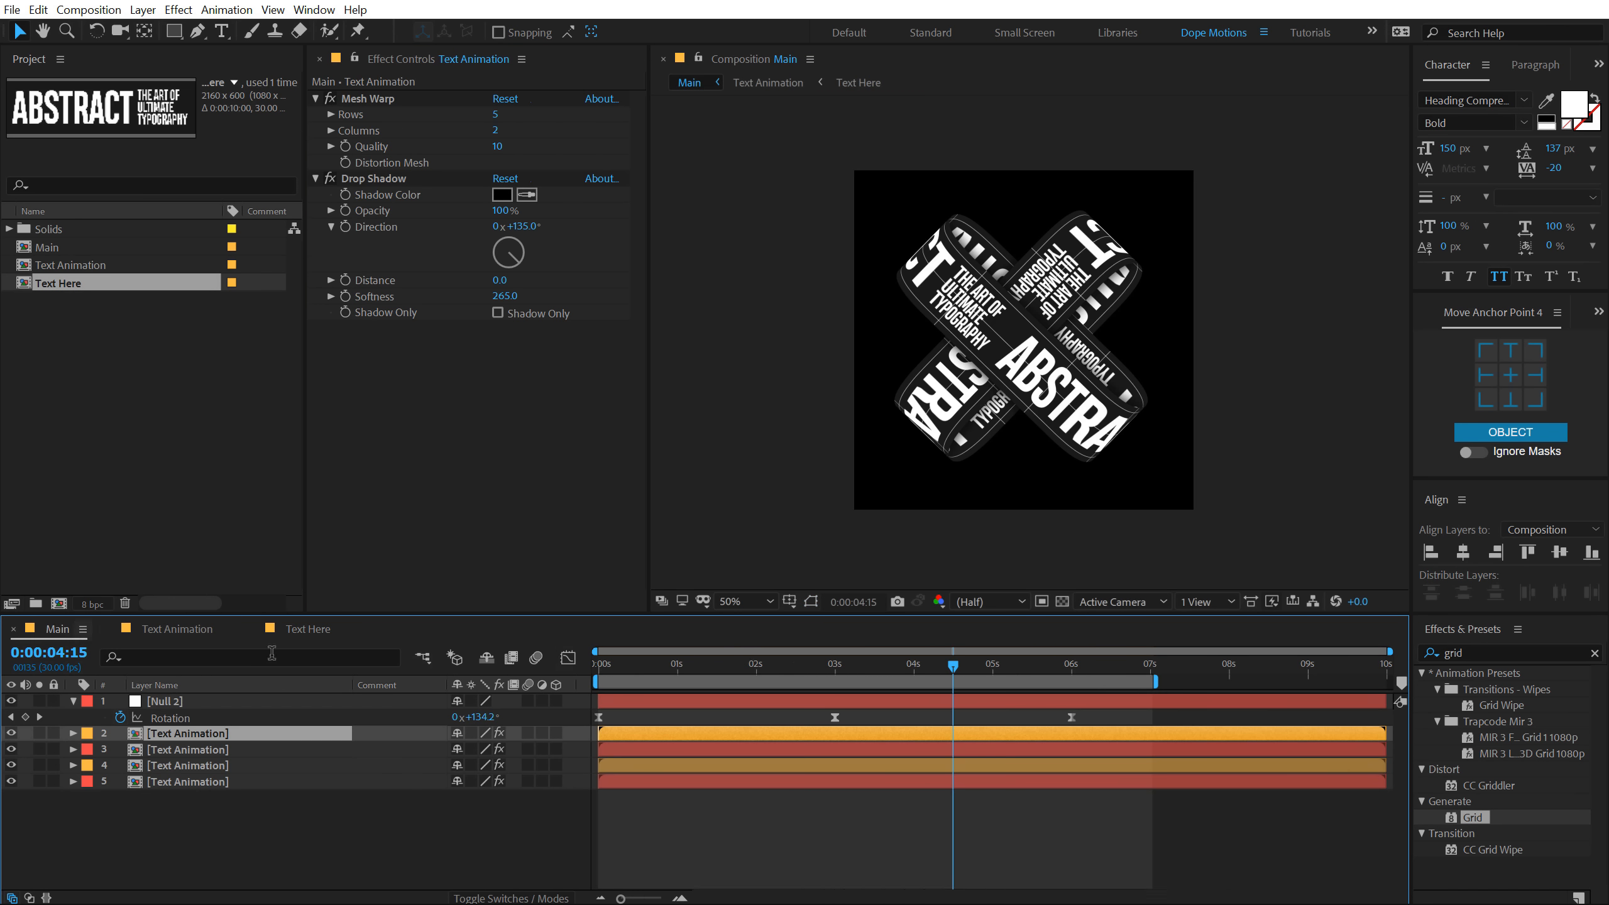
key(period)
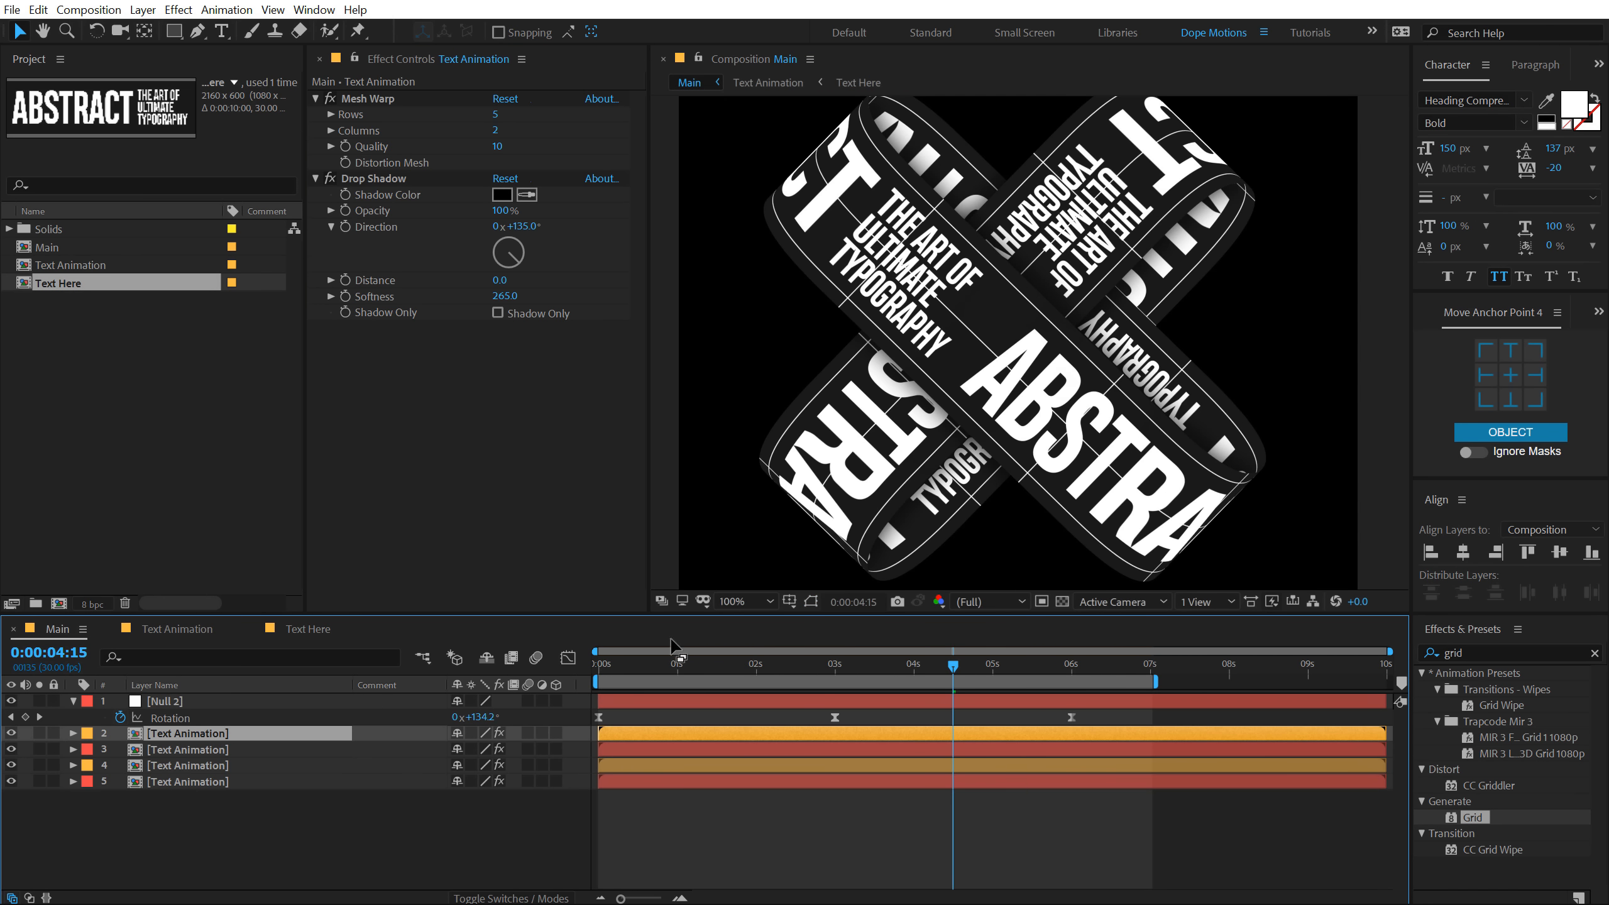
drag(616, 659, 872, 644)
key(comma)
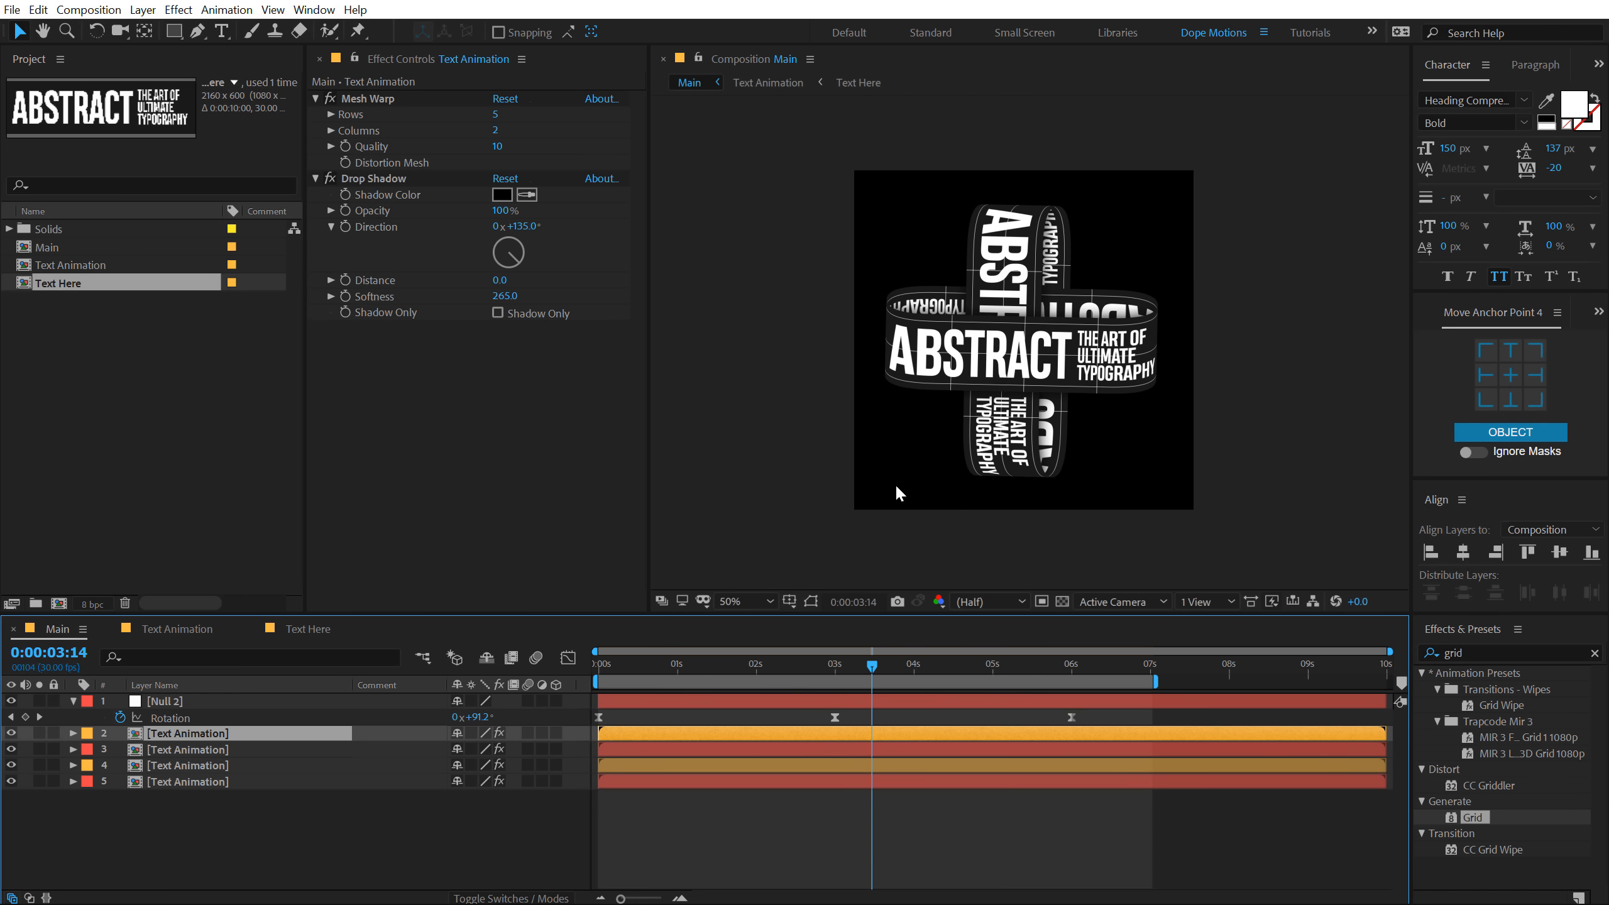